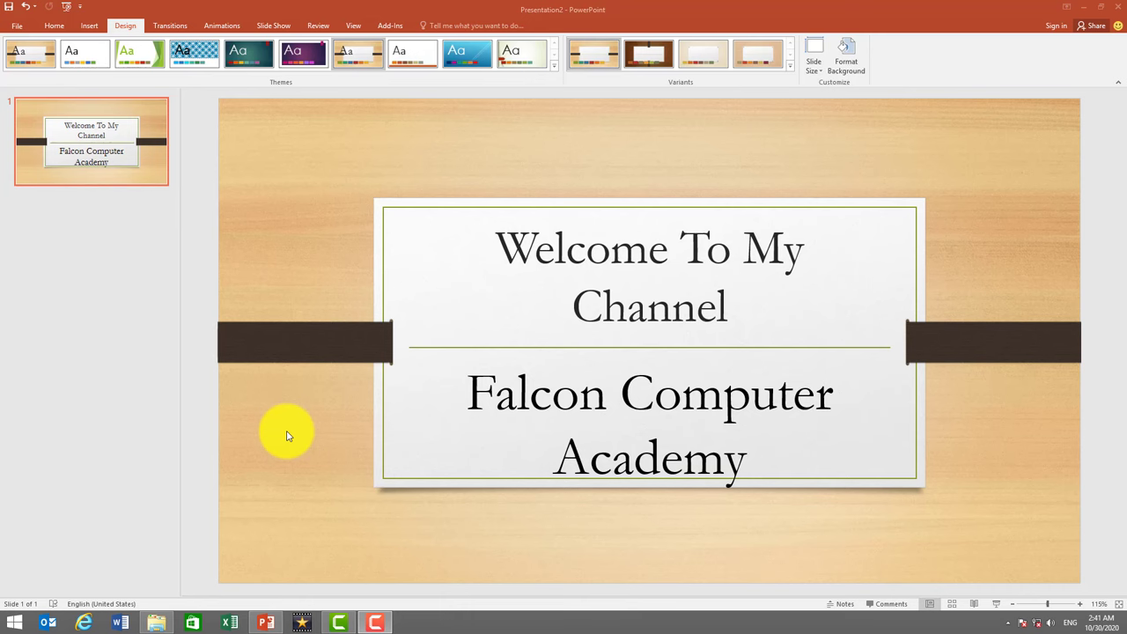
- Close the Welcome To My Channel presentation and discard its changes
click(1117, 7)
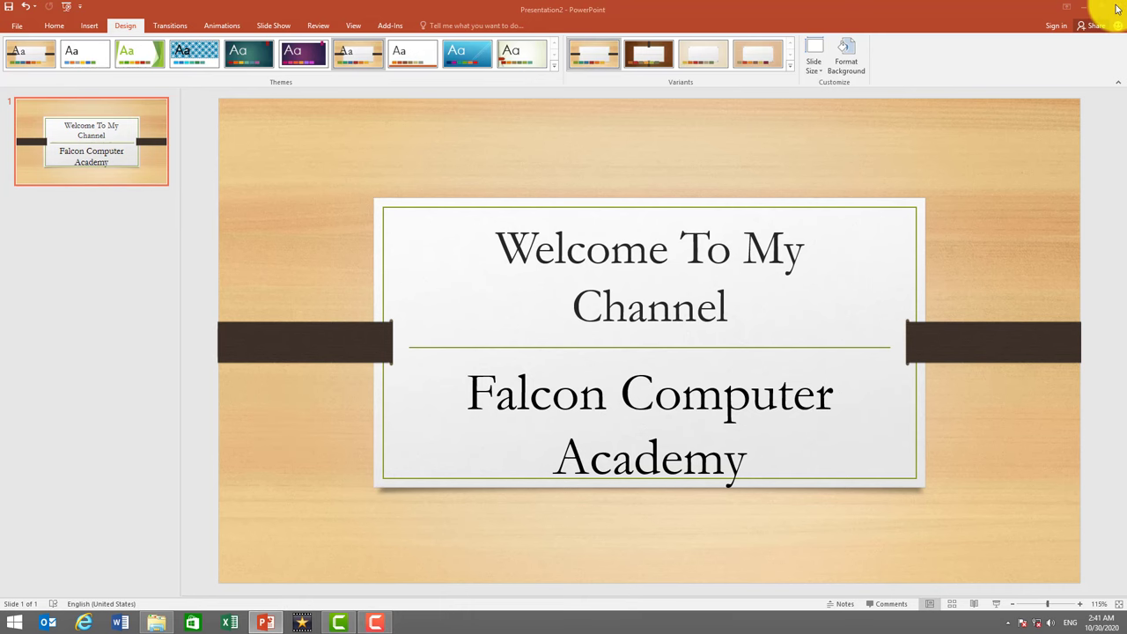
click(568, 323)
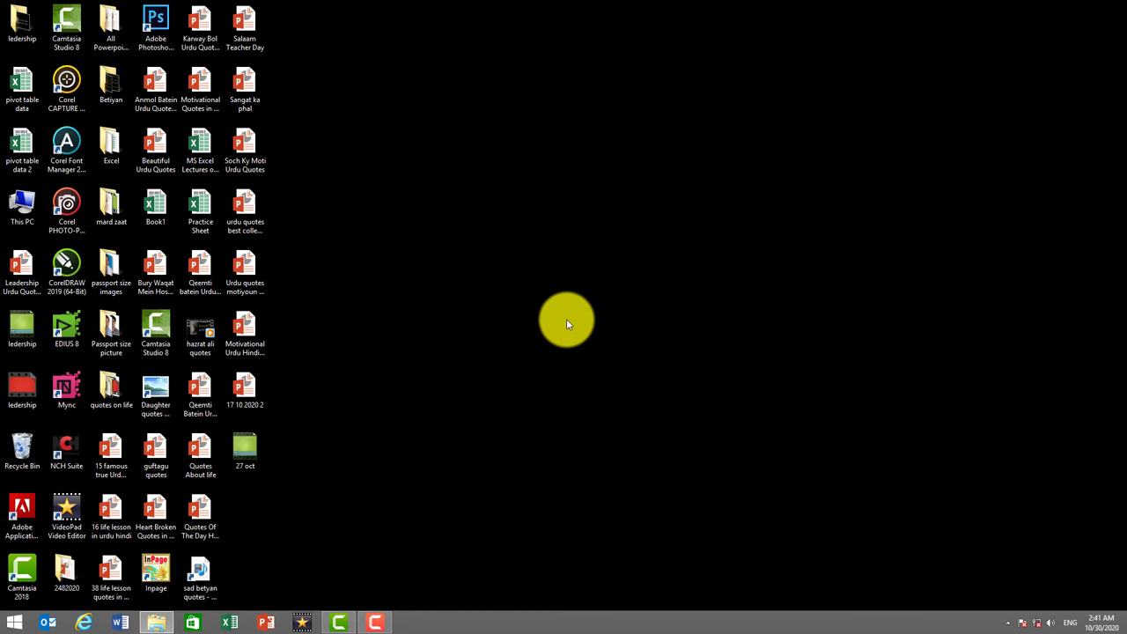
key(super+r)
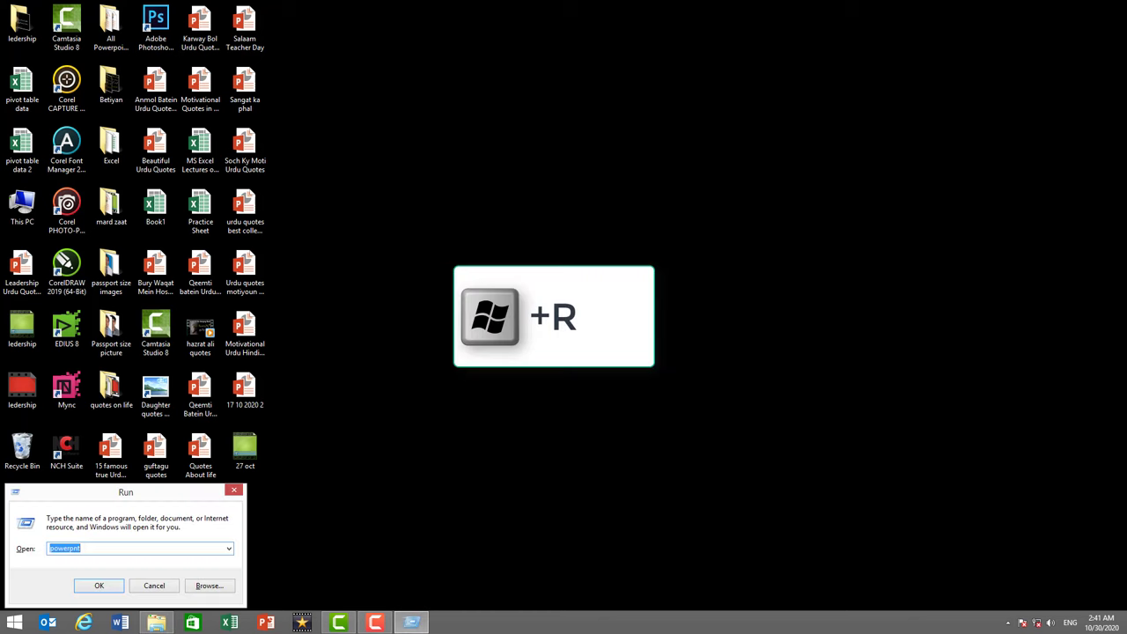
text(p)
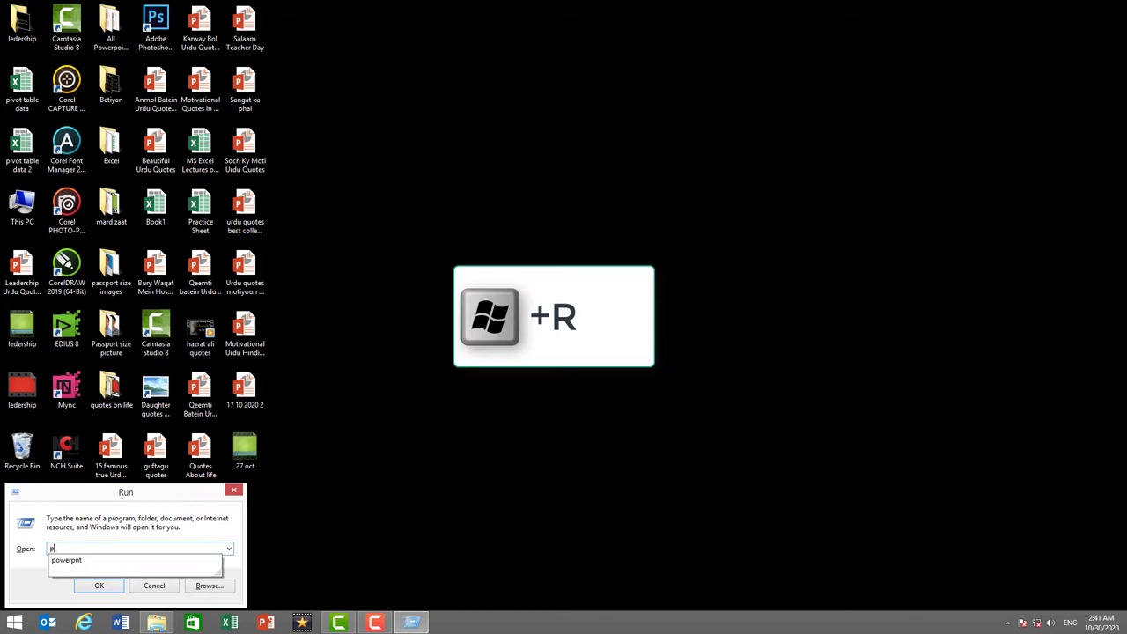
text(owe)
text(rp)
text(nt)
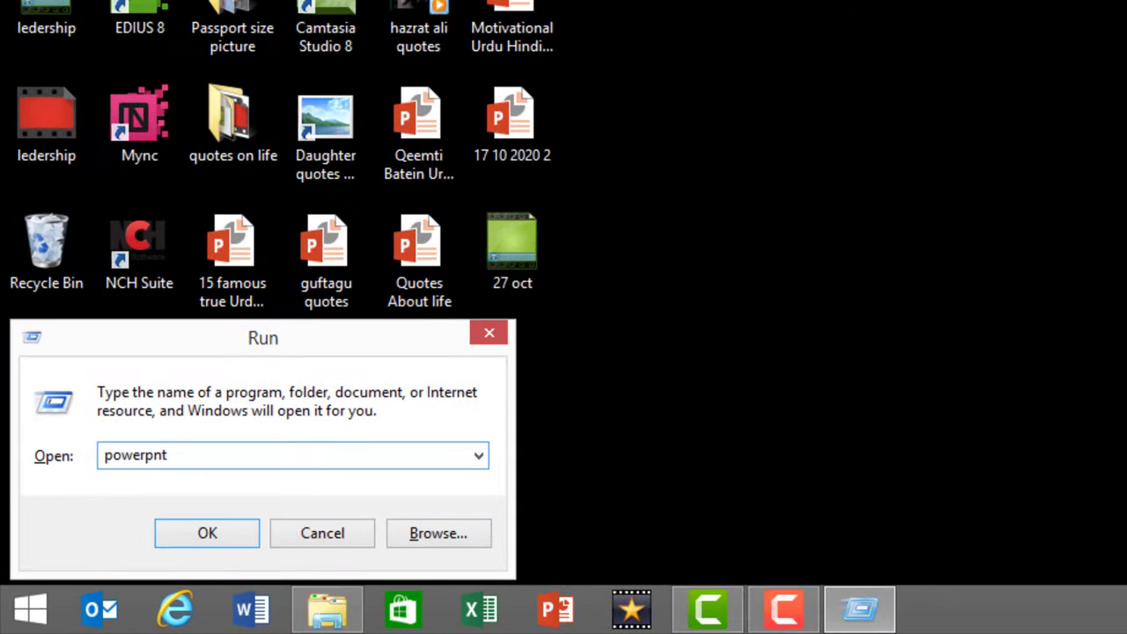
key(Return)
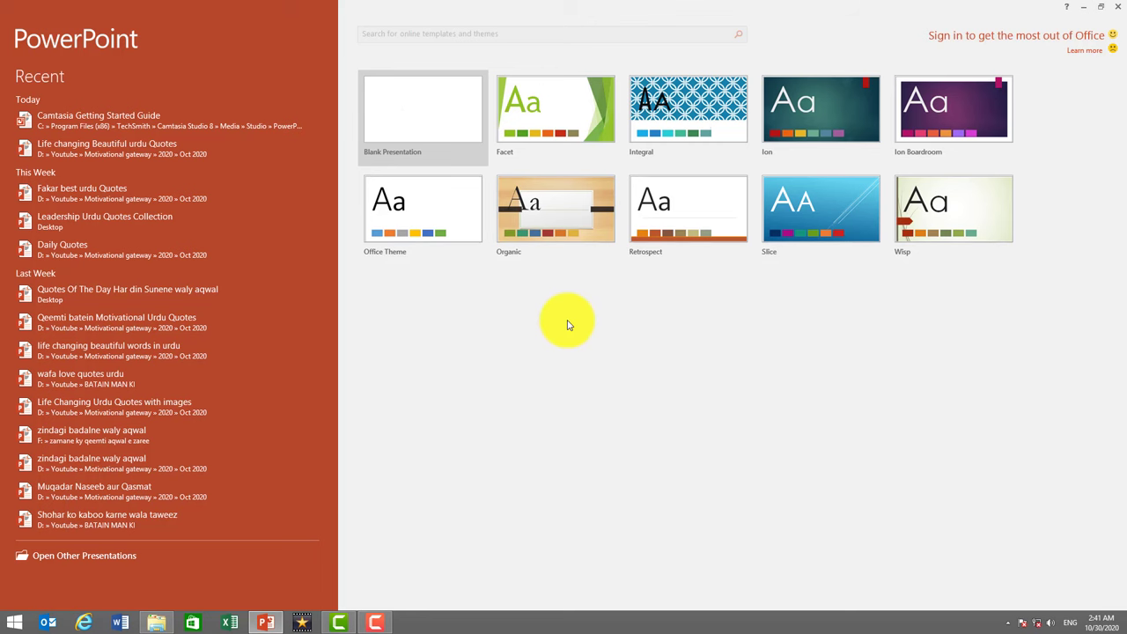
click(429, 112)
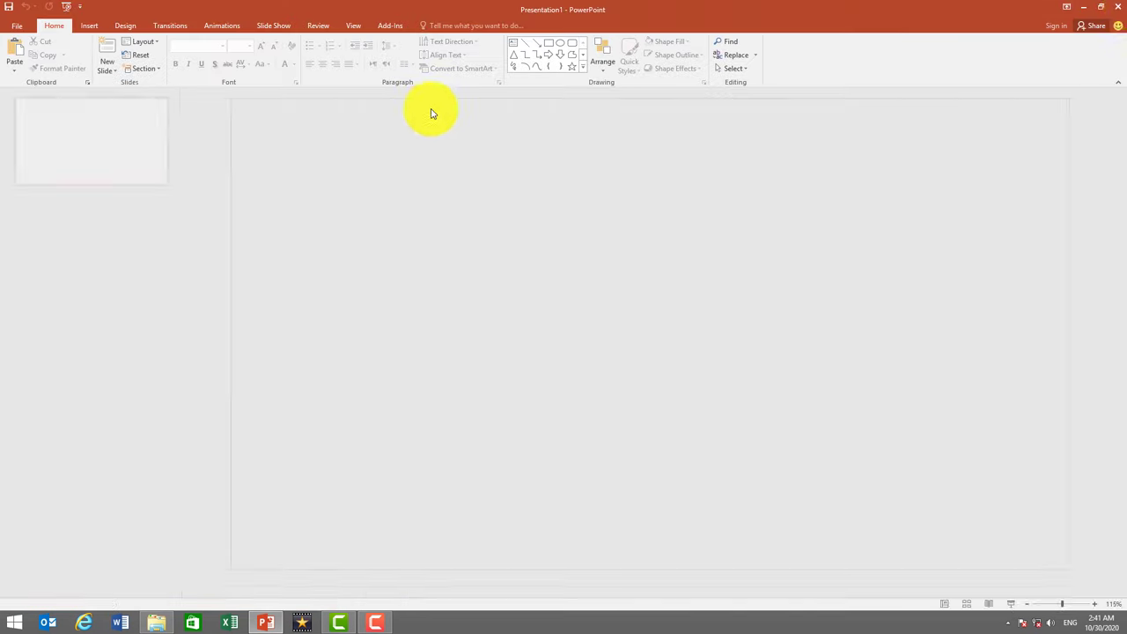
click(1117, 7)
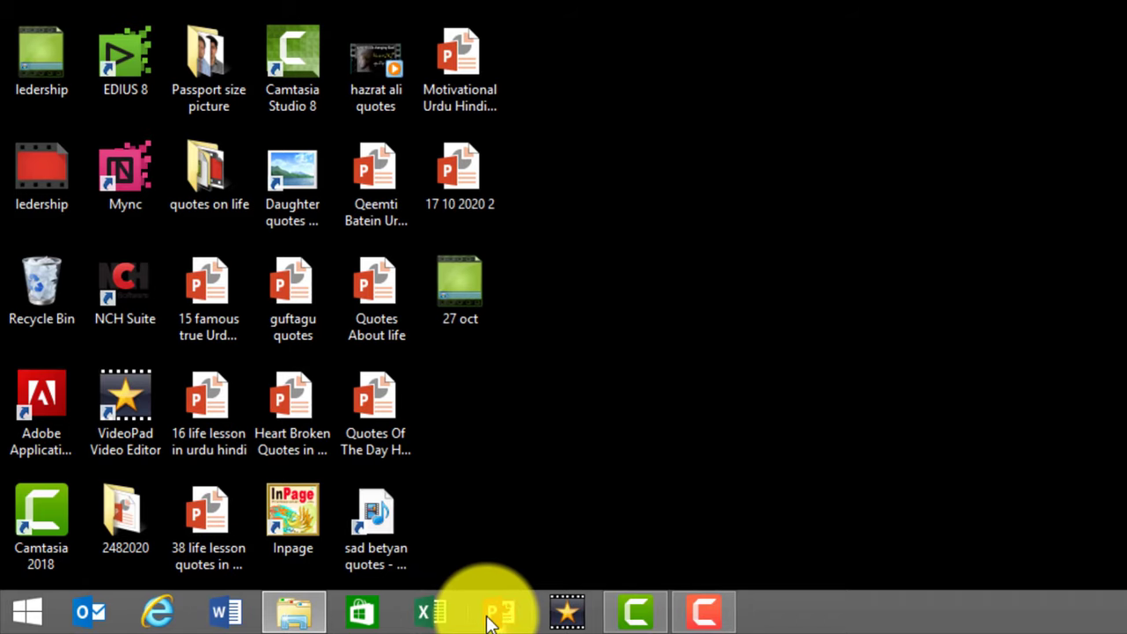
click(489, 618)
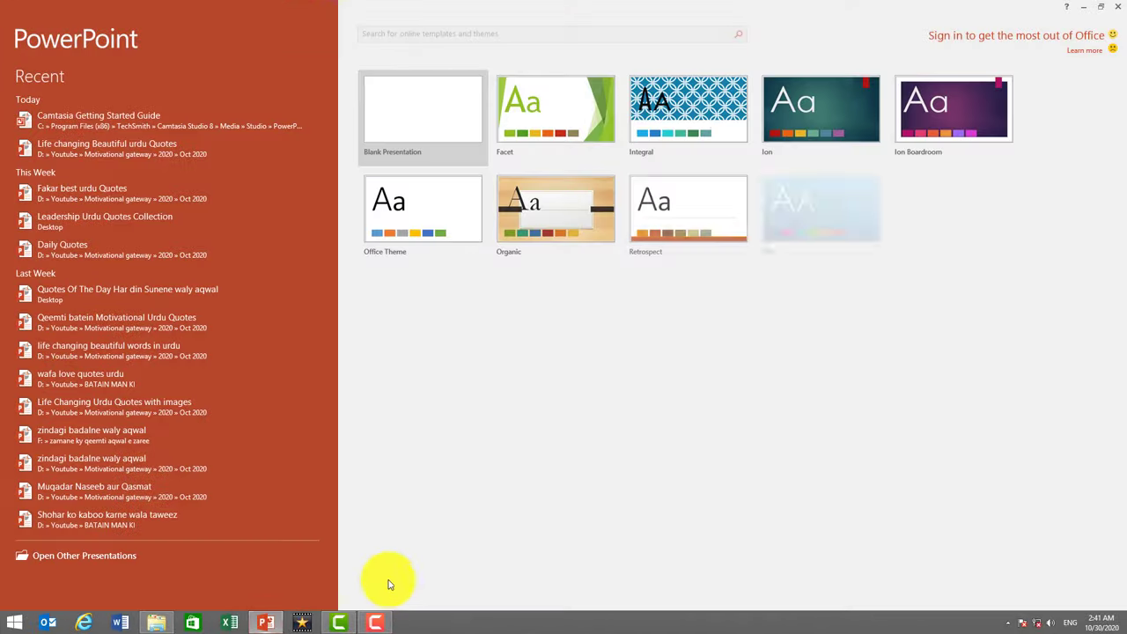
click(1119, 6)
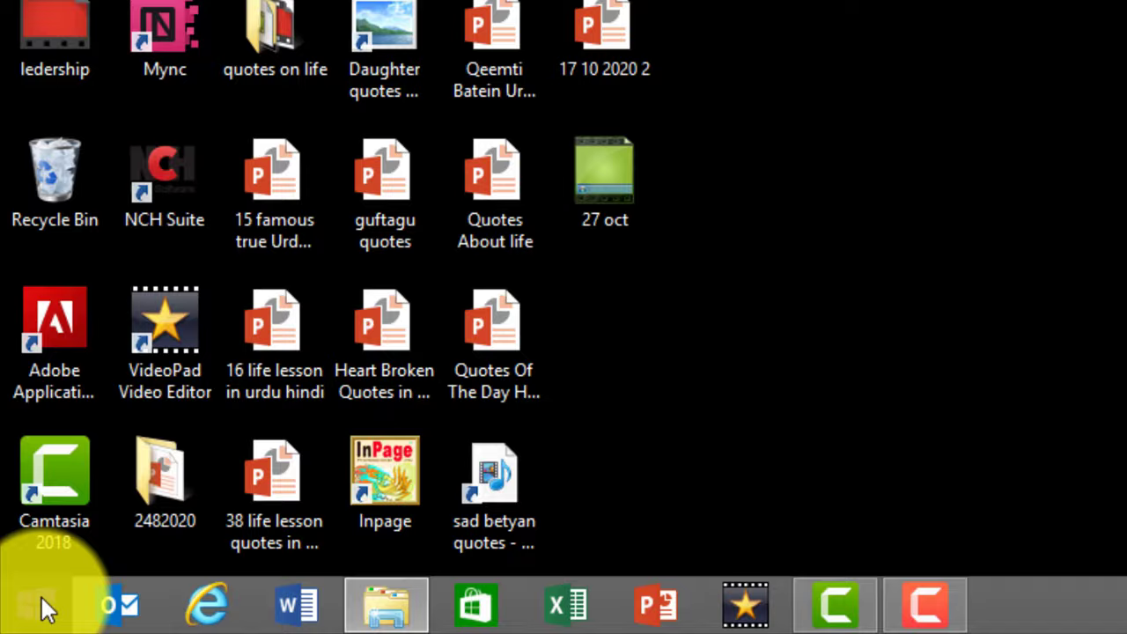
- Search the Start screen for powerpnt and open PowerPoint 2016's file location
click(41, 599)
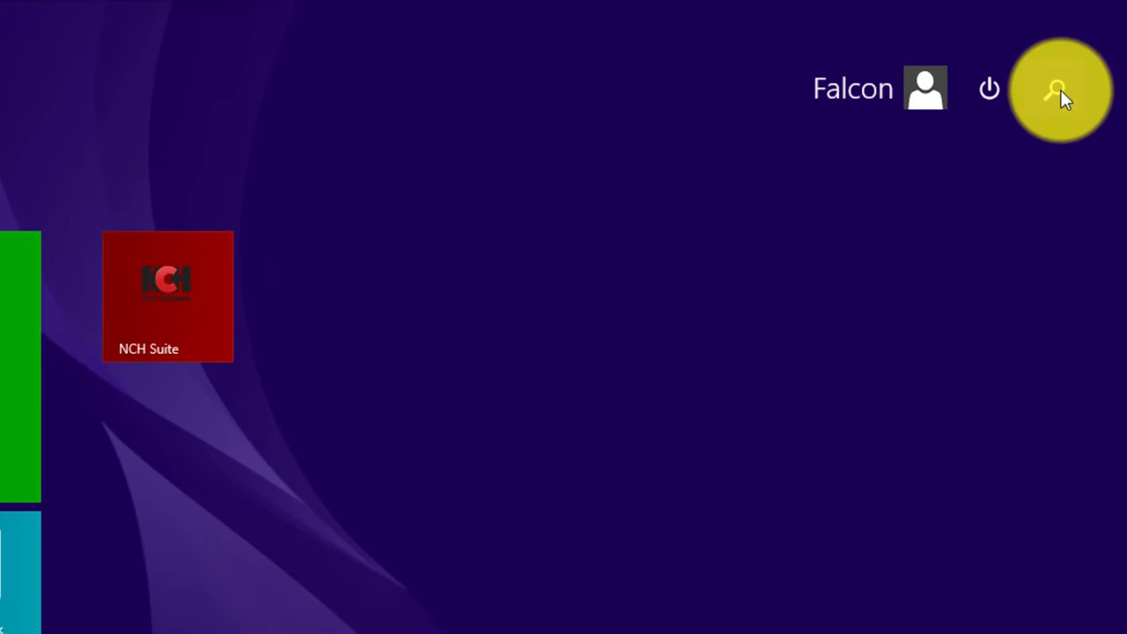
click(1057, 91)
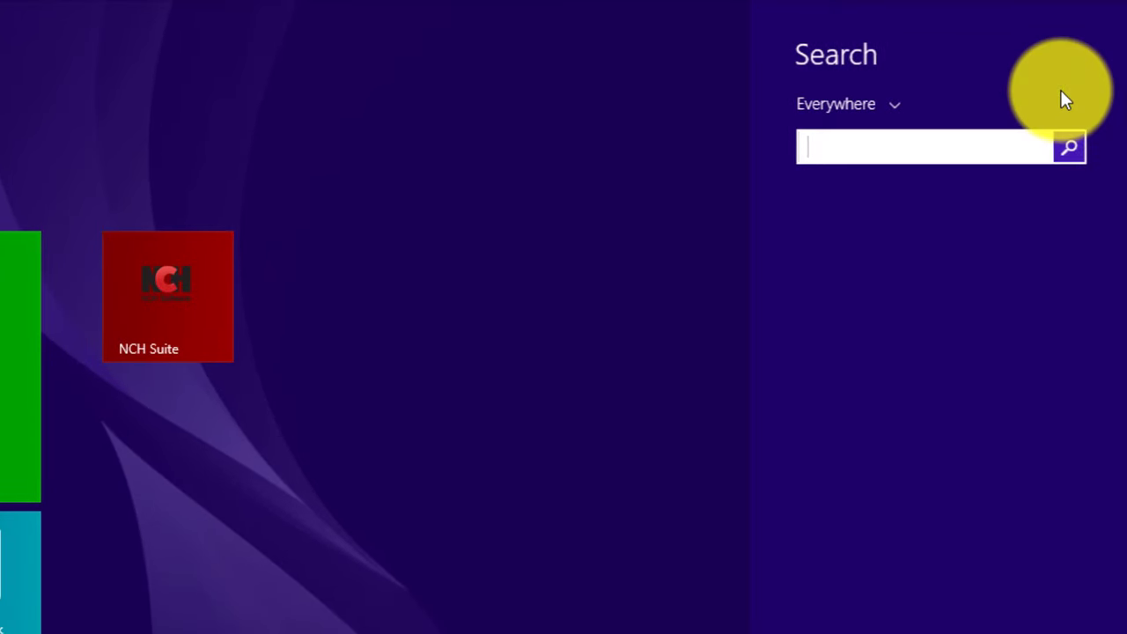
text(p)
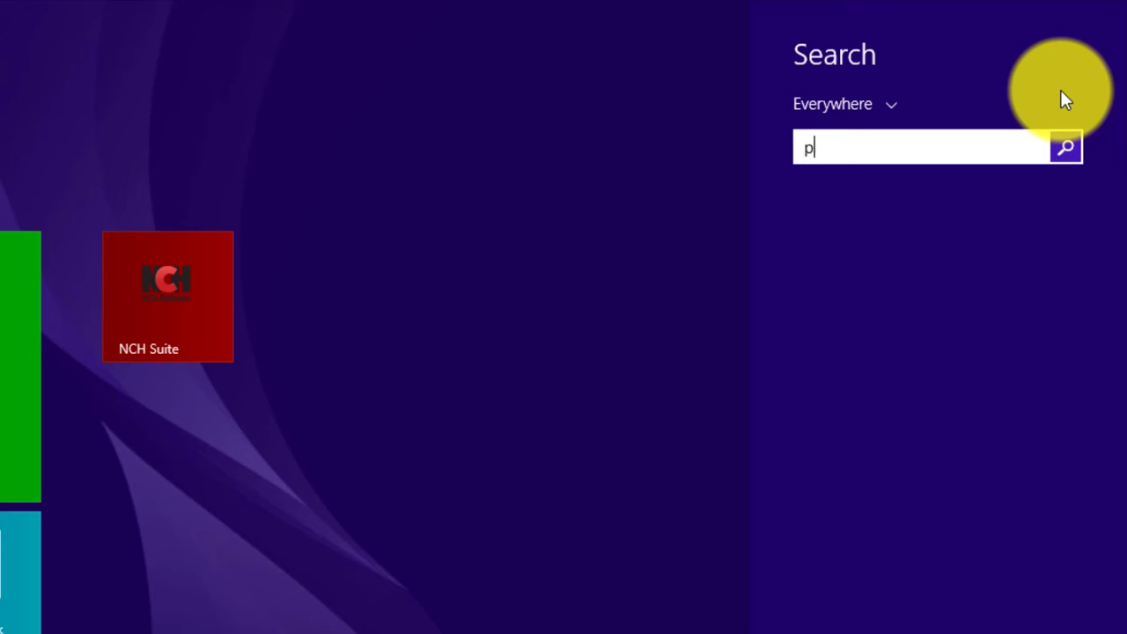
text(owerpnt)
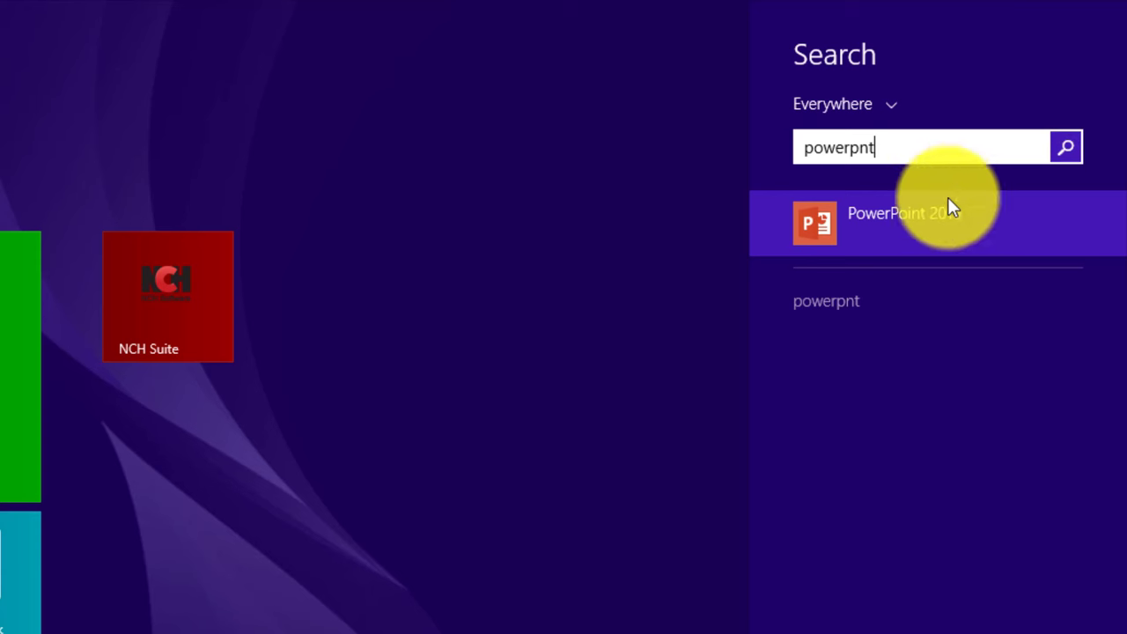
right_click(843, 226)
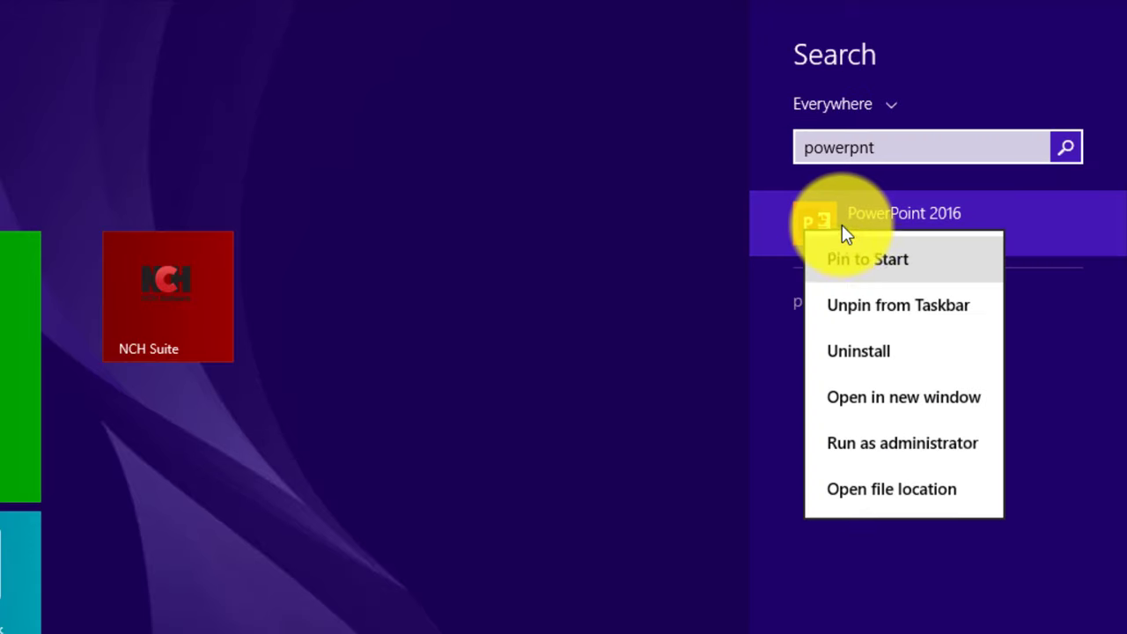
click(854, 493)
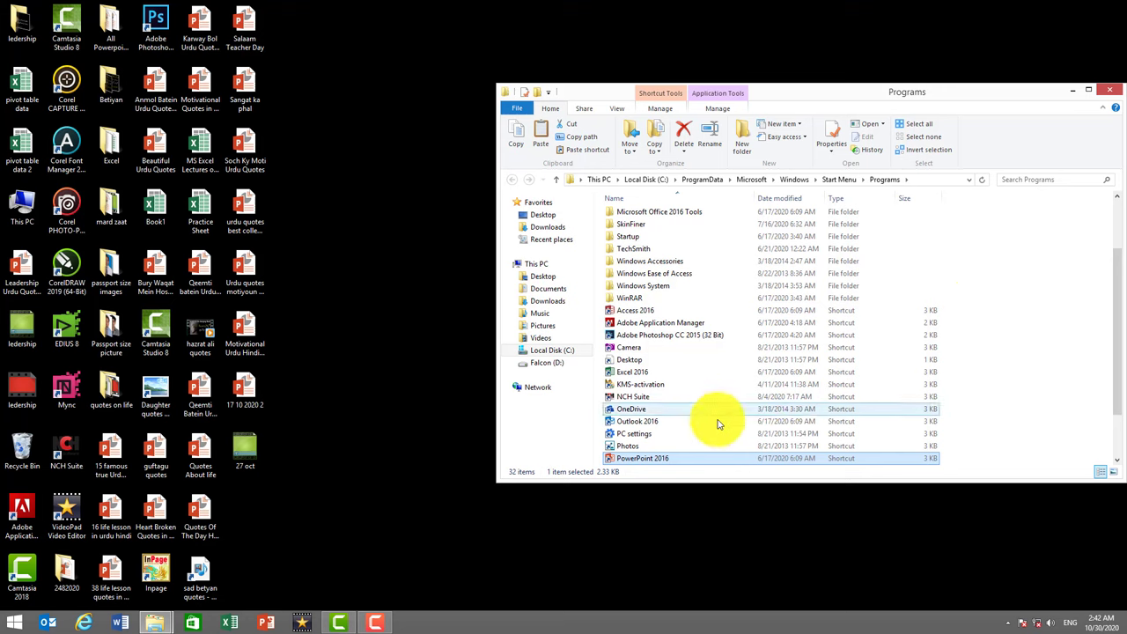
- Send PowerPoint 2016 to the desktop as a shortcut, then close the Programs folder window
right_click(640, 462)
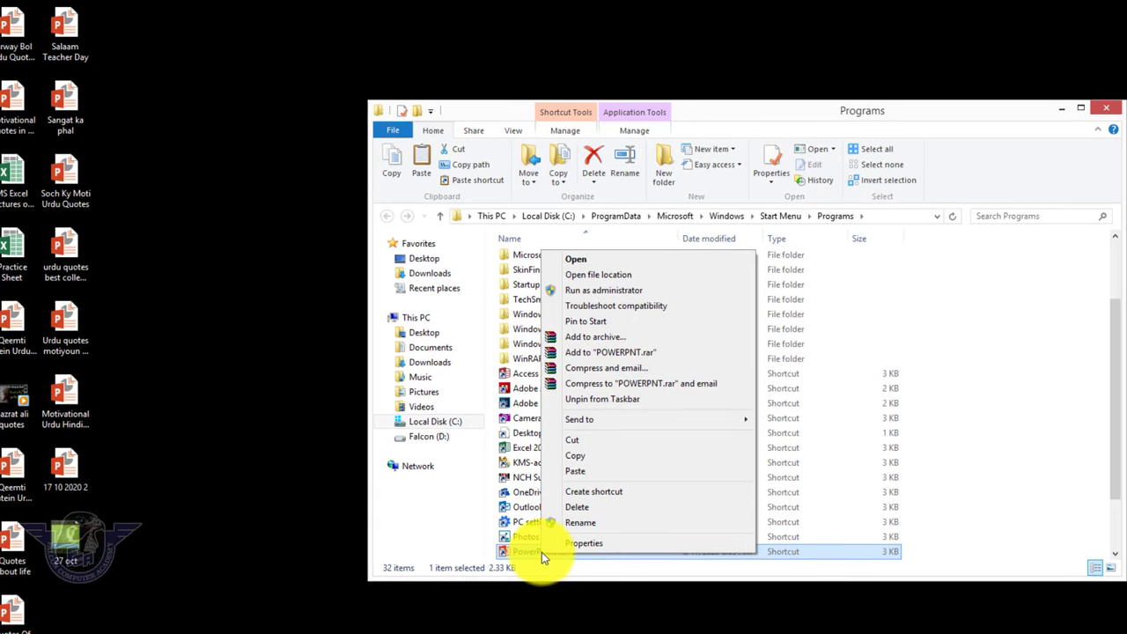
mouse_move(632, 423)
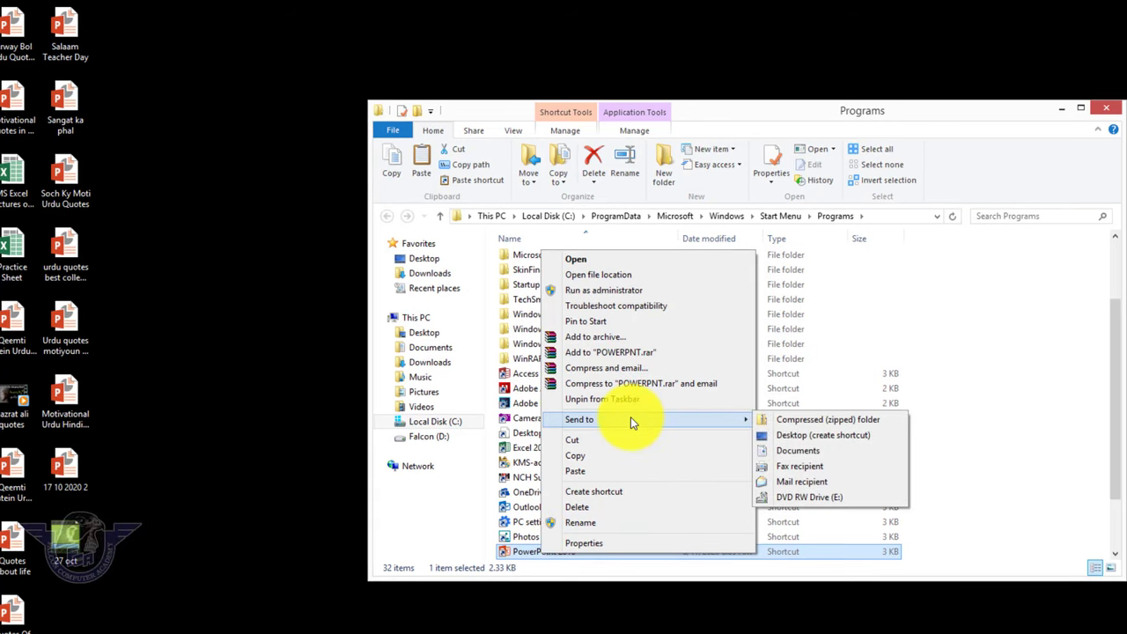
click(817, 435)
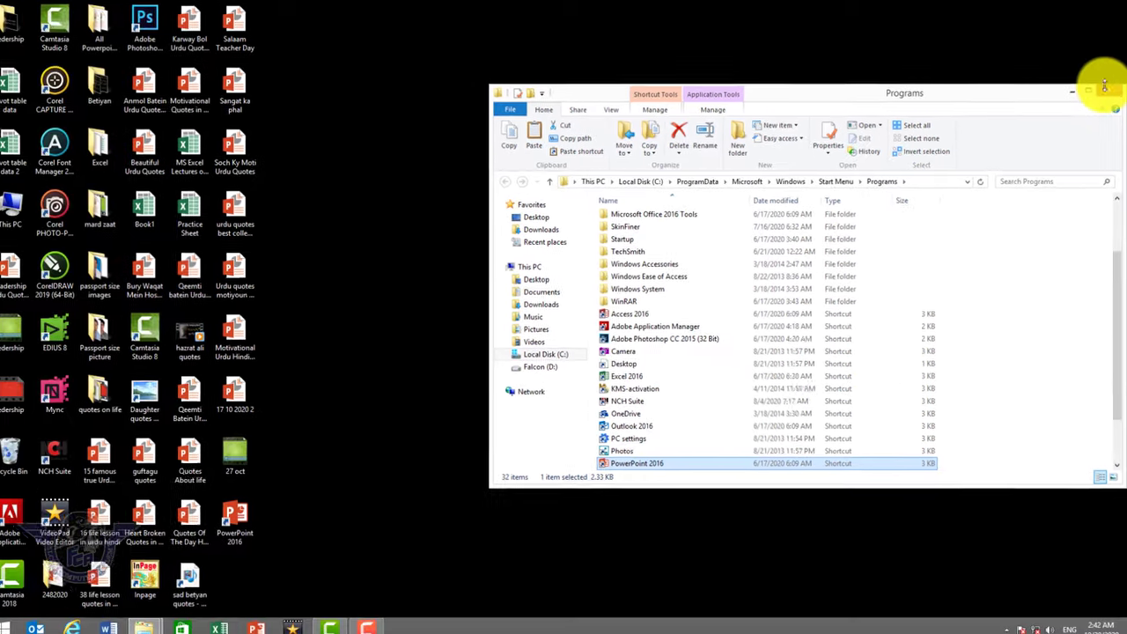
click(1111, 94)
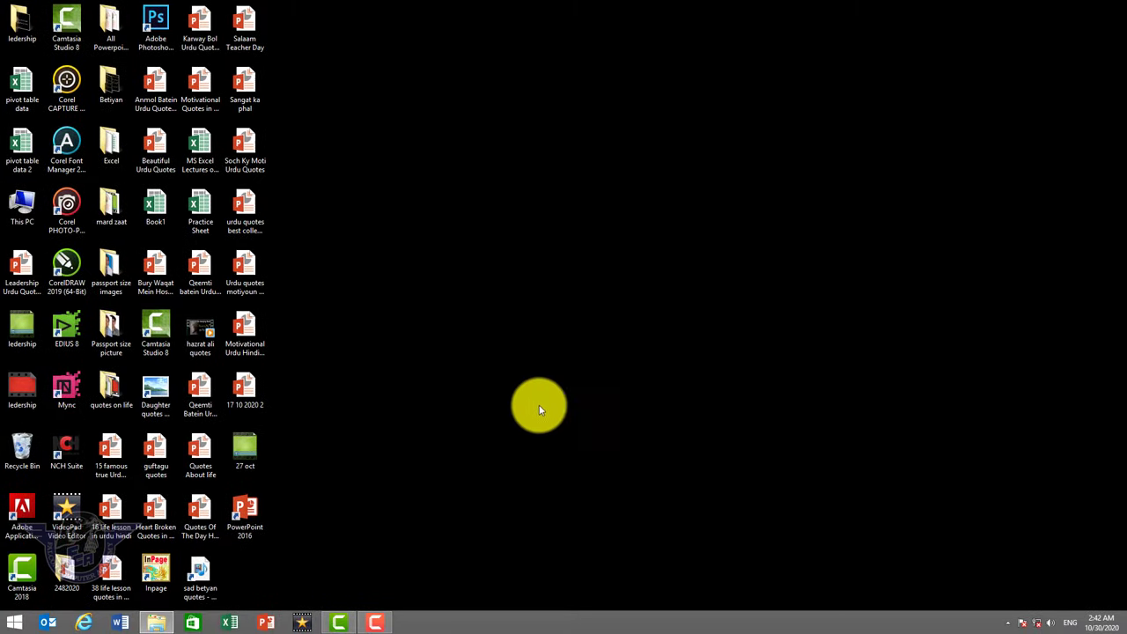
- Launch PowerPoint 2016 from the desktop shortcut and create a Blank Presentation
double_click(251, 519)
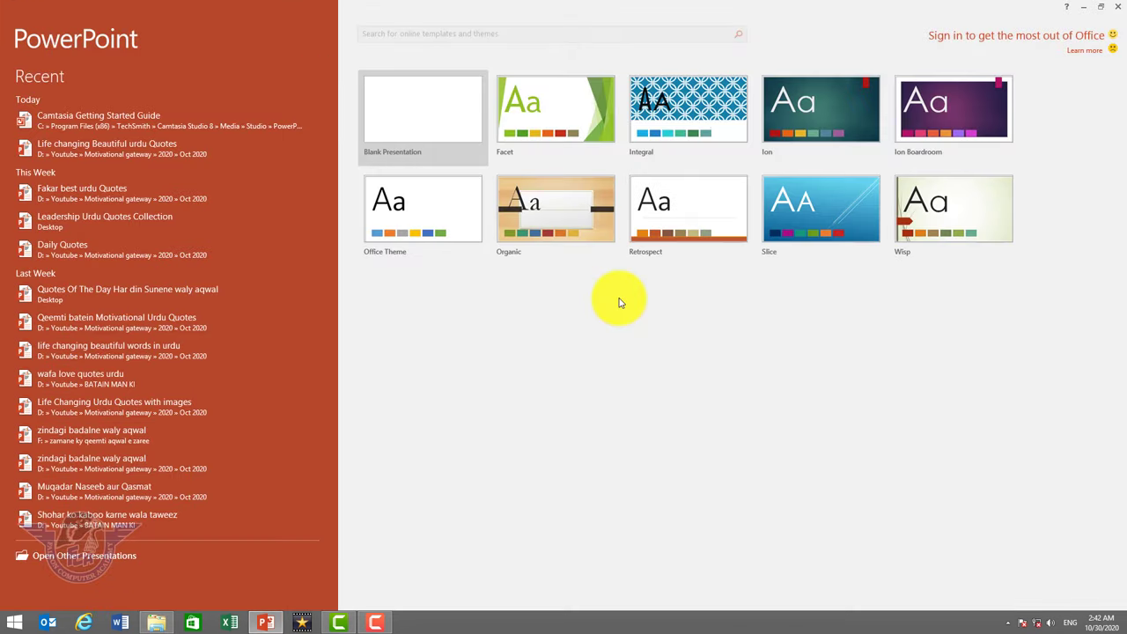
click(437, 141)
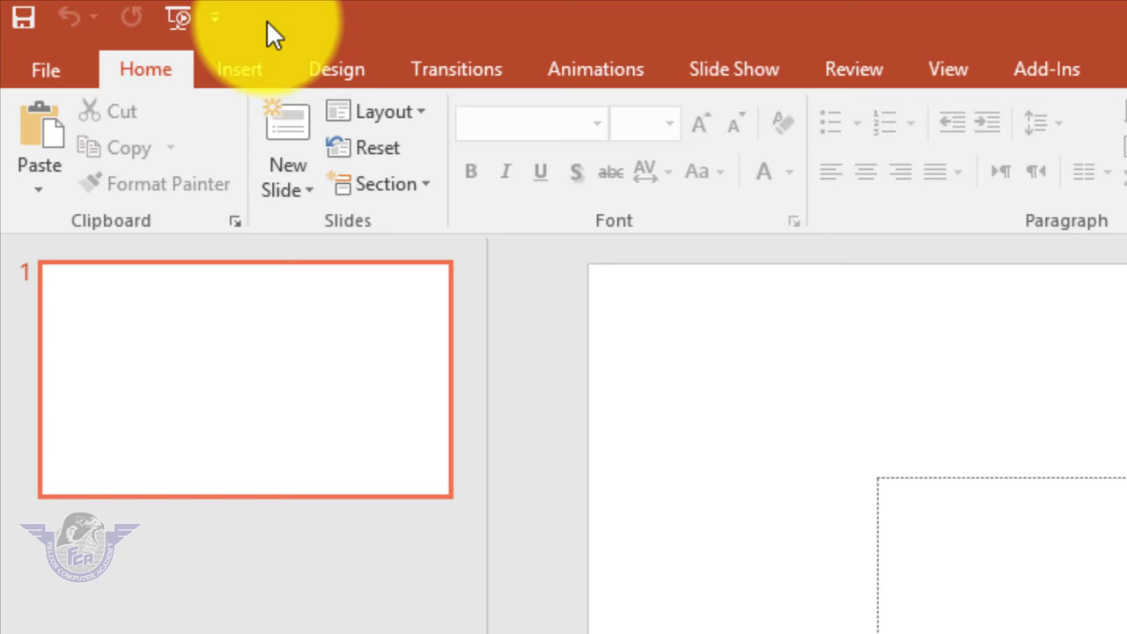
click(58, 70)
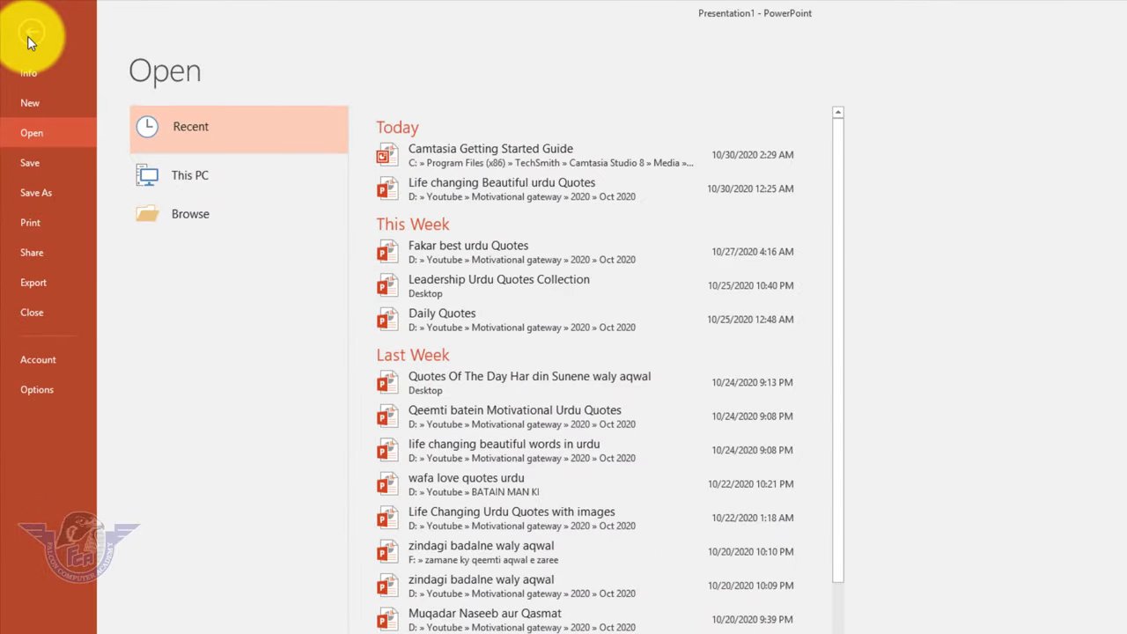
click(29, 35)
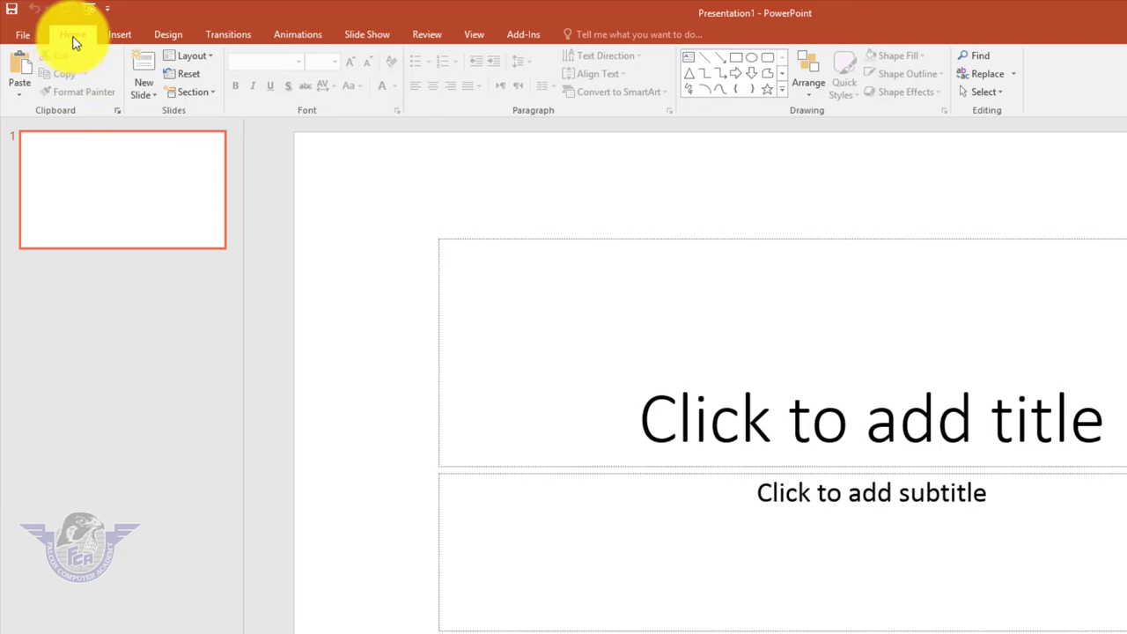
click(122, 35)
click(171, 34)
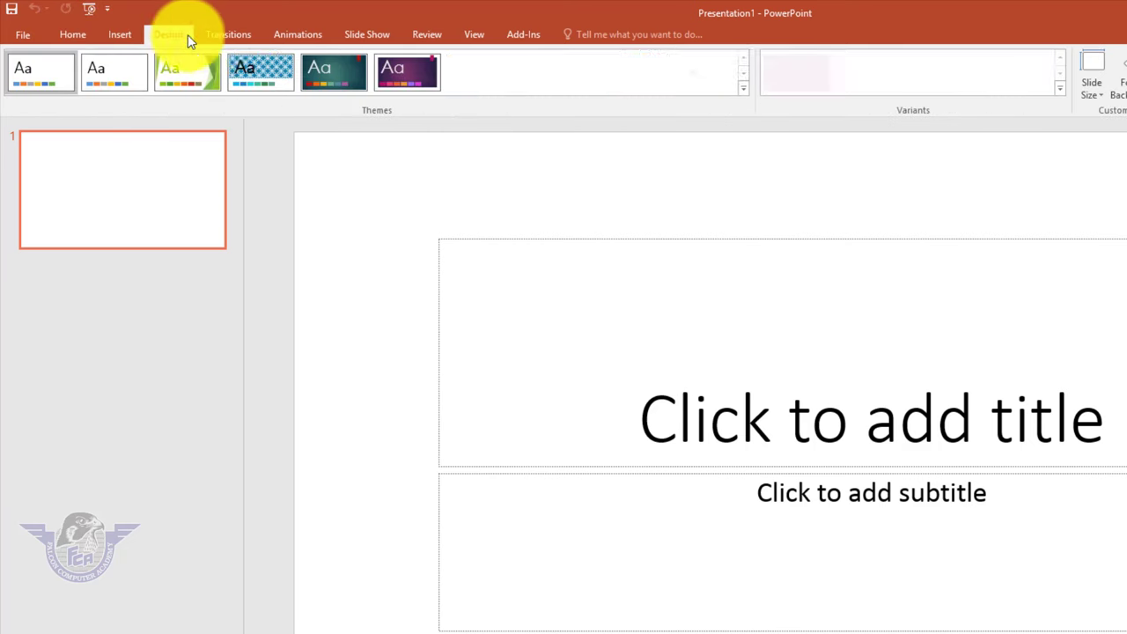
click(226, 35)
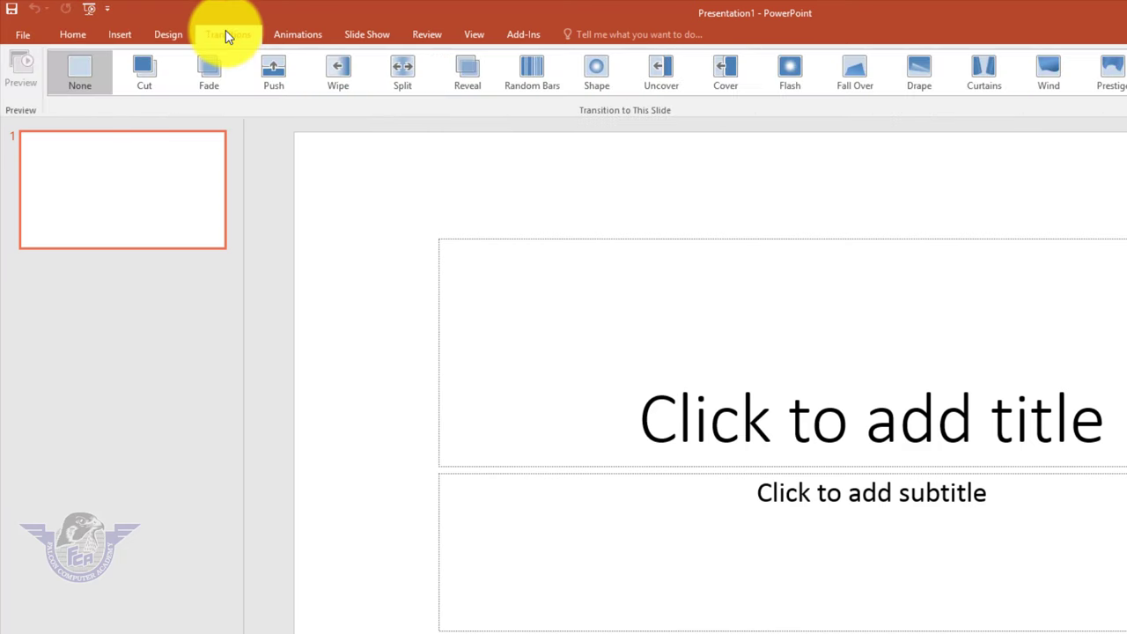
click(73, 38)
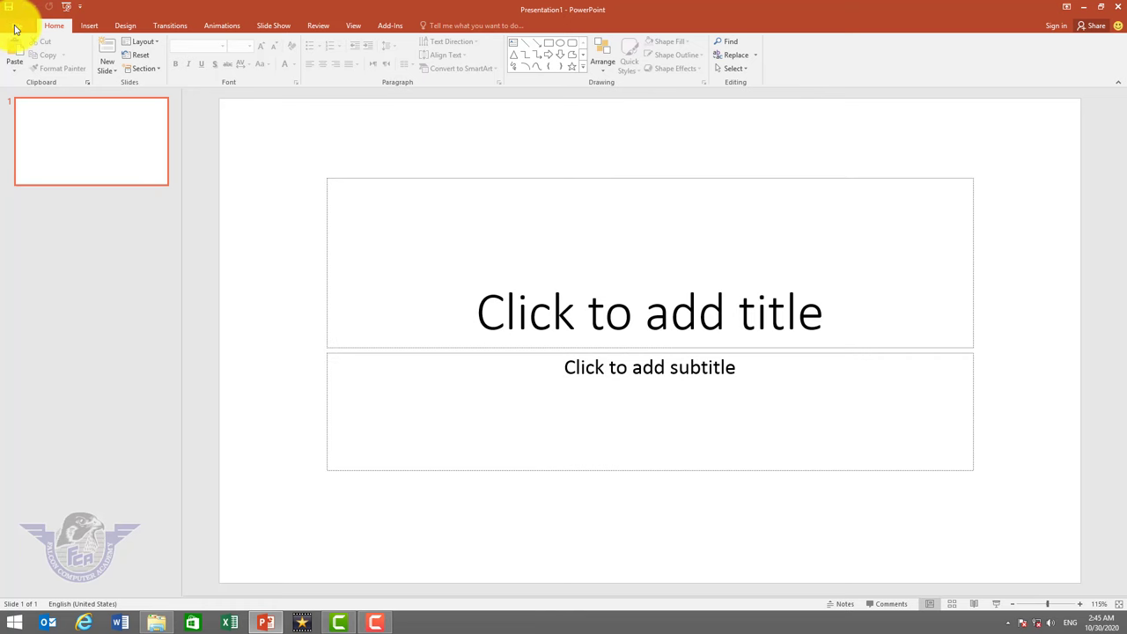
- Close PowerPoint, relaunch it from the desktop shortcut and start a blank presentation
click(1117, 7)
double_click(246, 513)
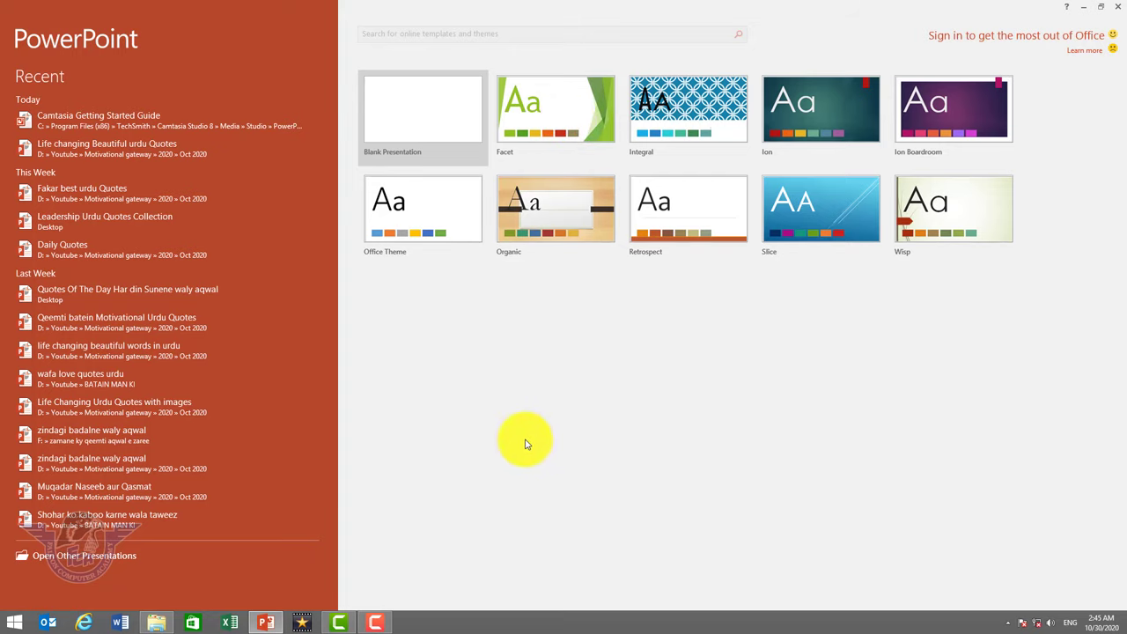
click(417, 125)
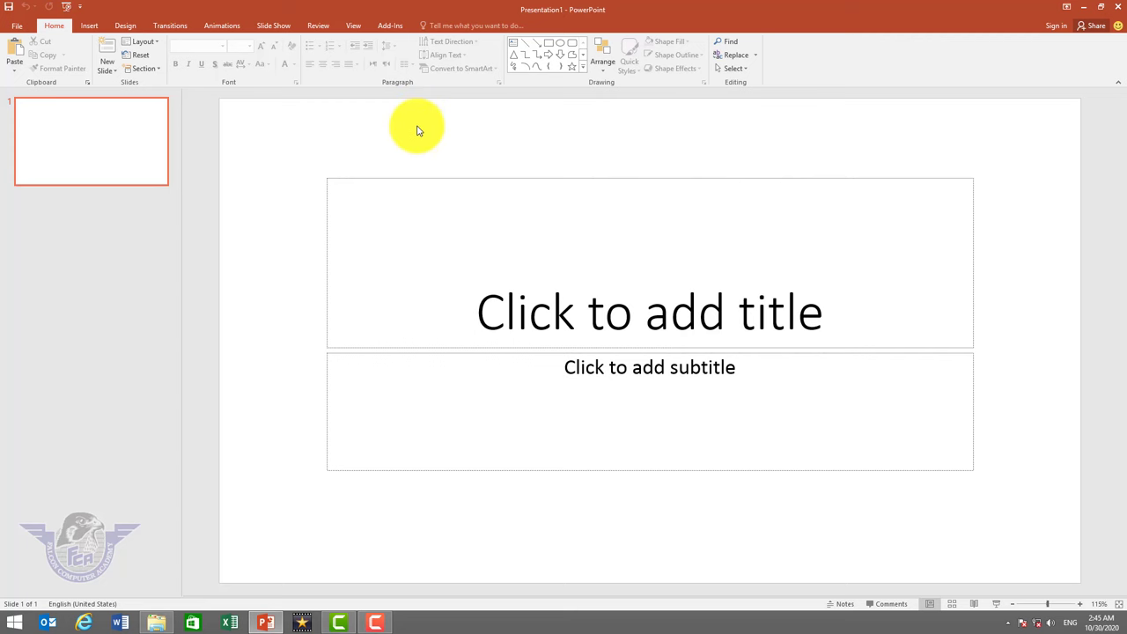
- Create another blank presentation from File > New
click(15, 33)
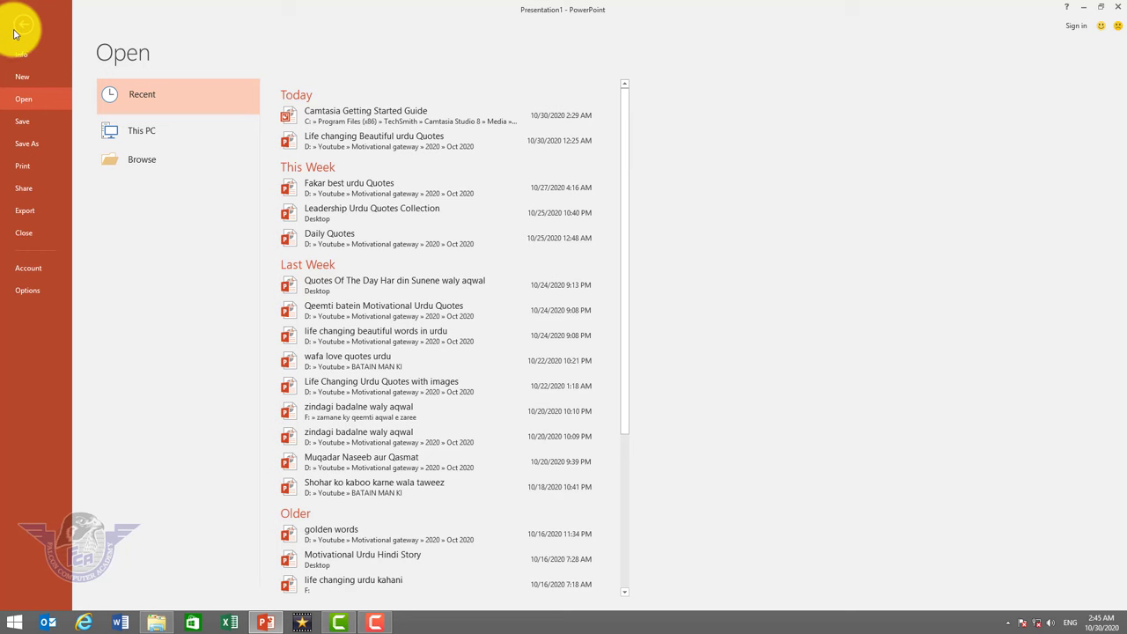
click(24, 78)
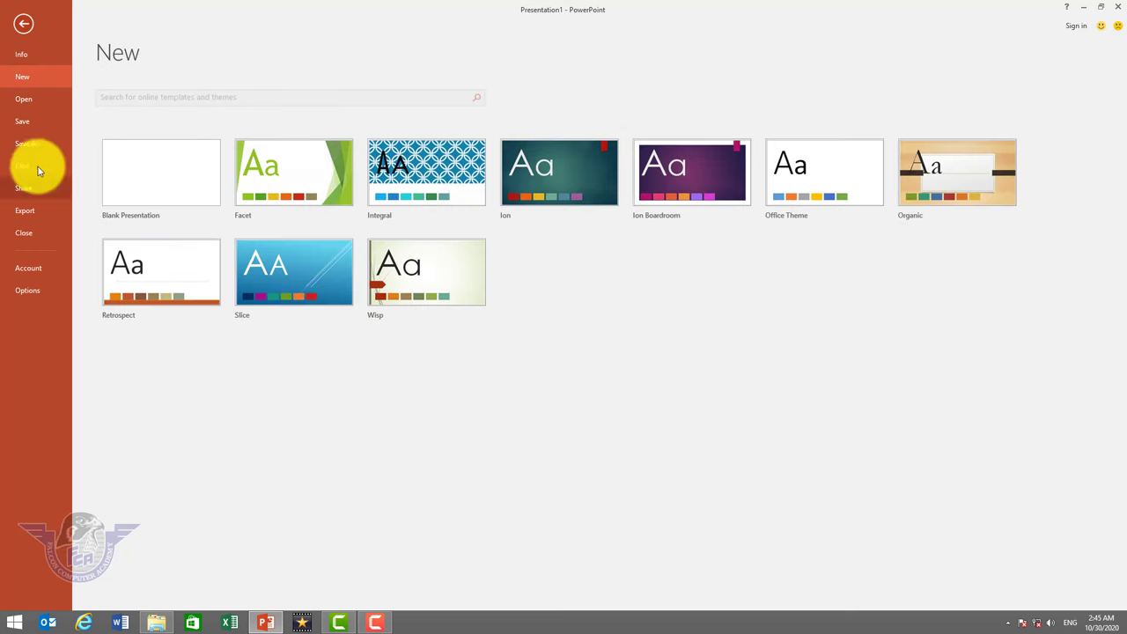
click(161, 191)
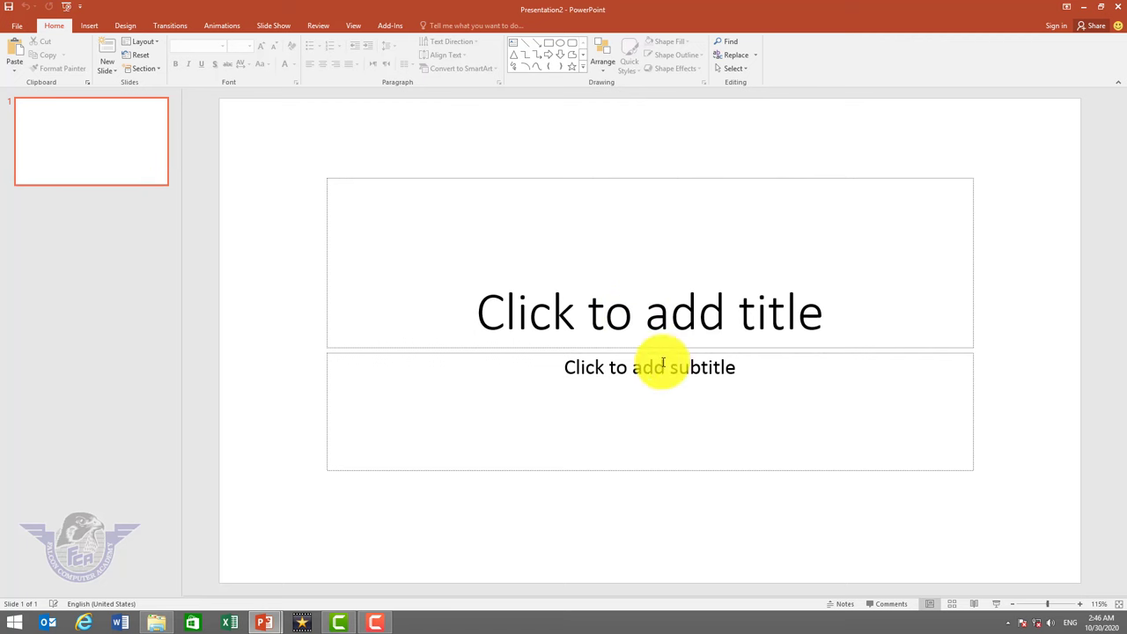
- Enter 'Office Management' as the slide title and 'Power Point' as the subtitle
click(603, 292)
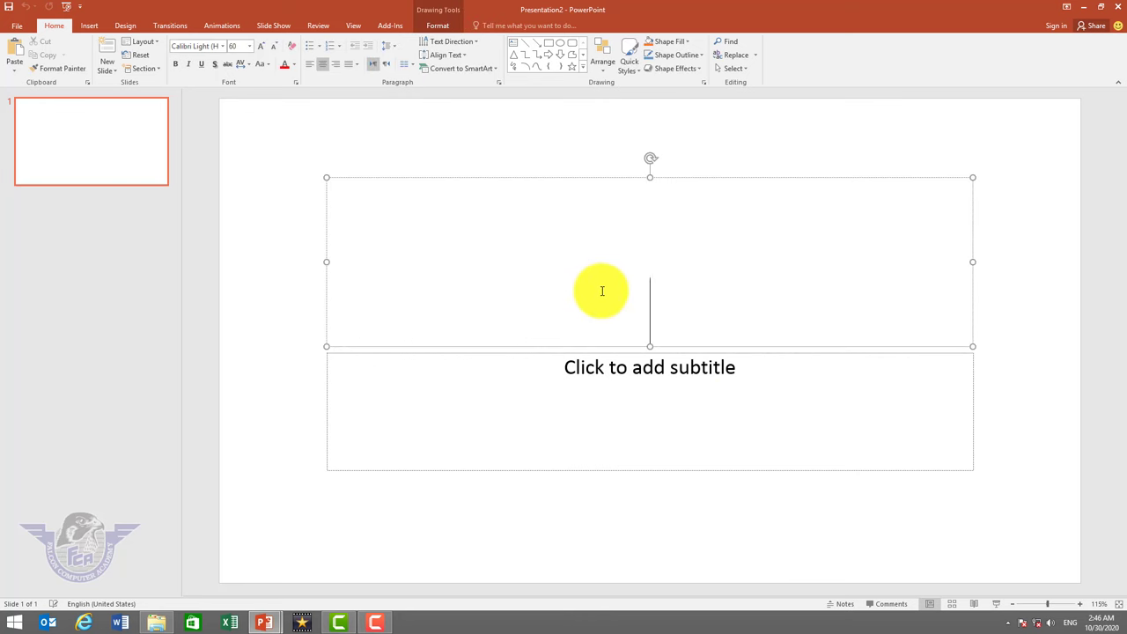
text(Of)
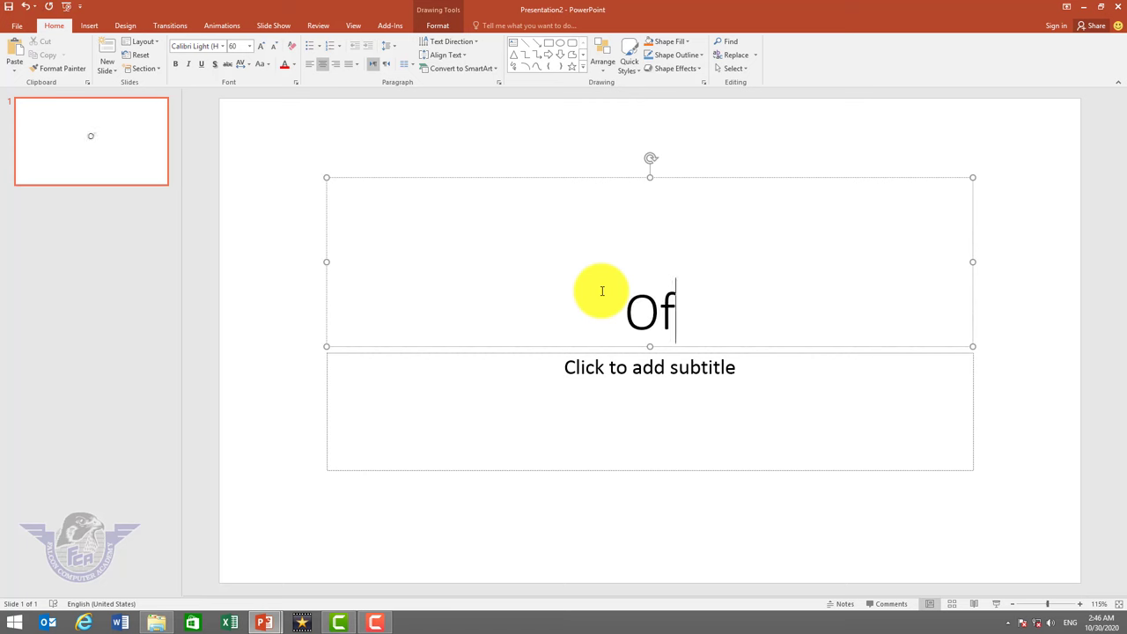
text(fice Manage)
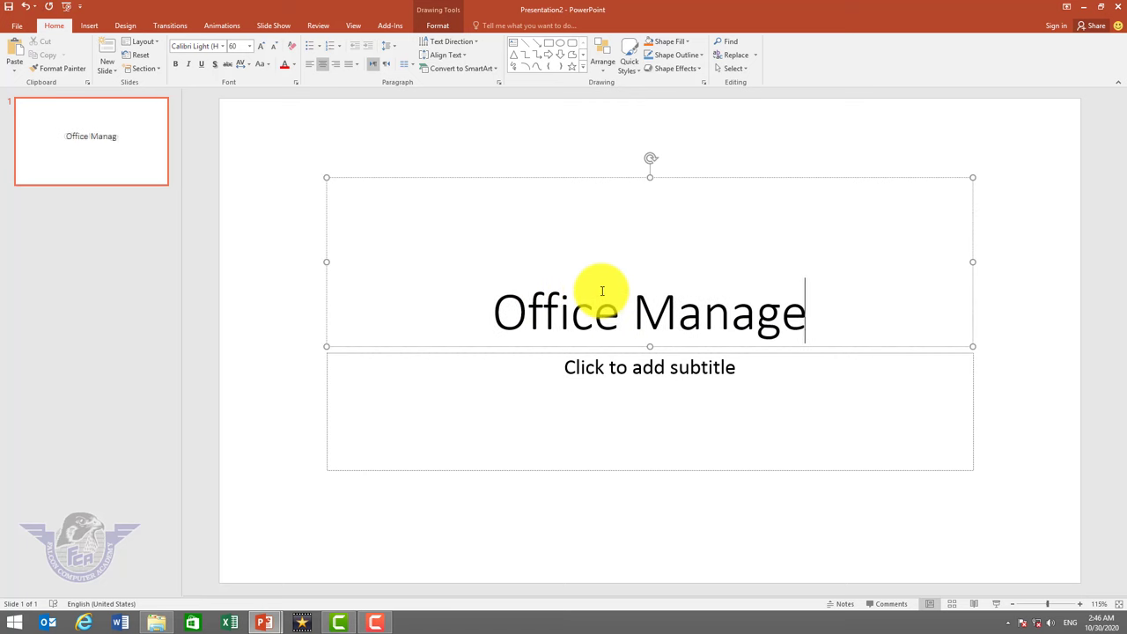
text(ment)
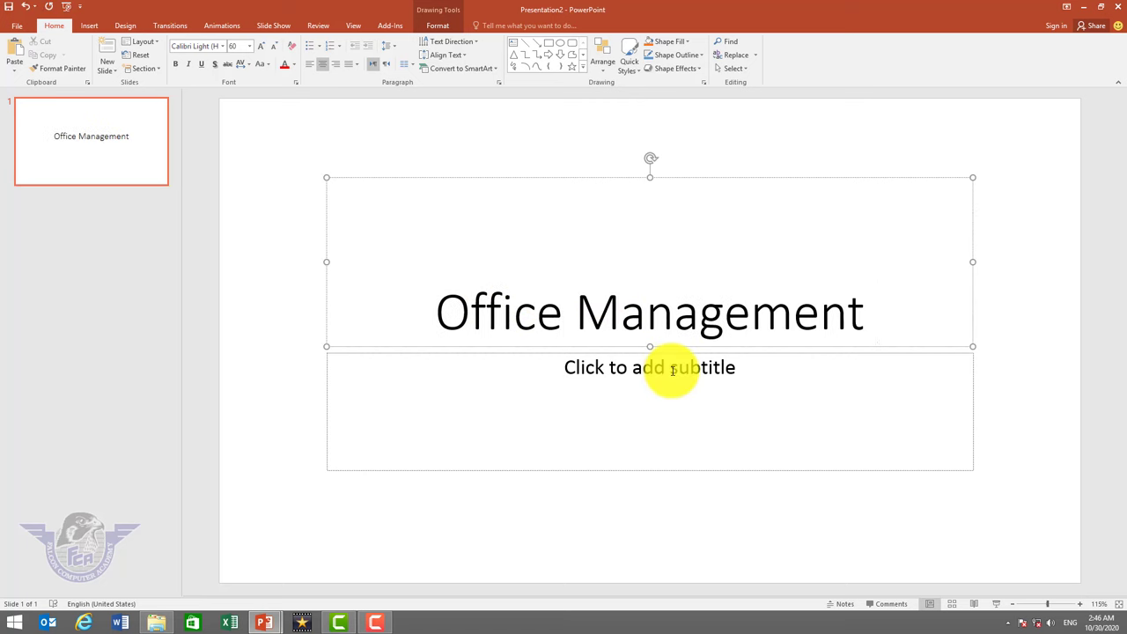
click(669, 367)
text(Power)
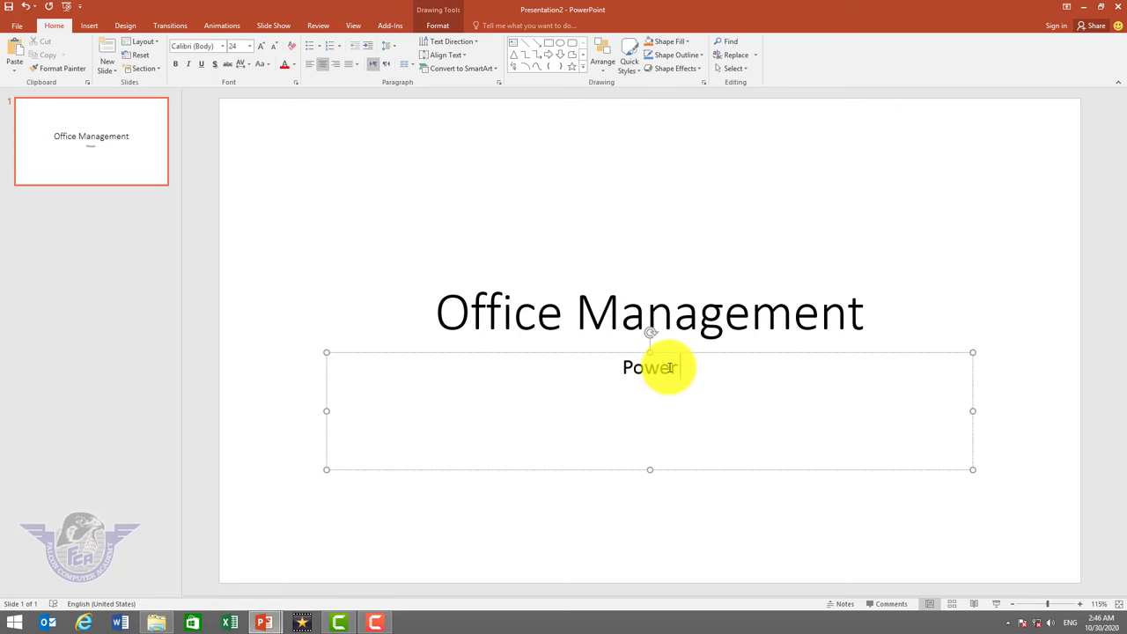
text( Point)
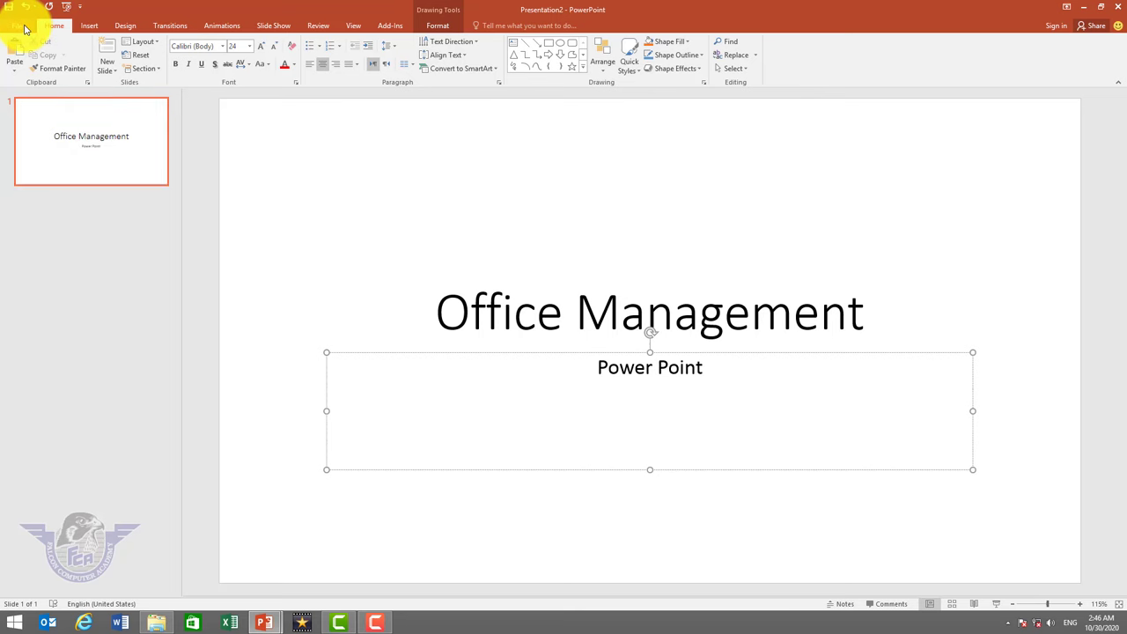
- Bring up the Save As dialog via File > Save As > Browse
click(25, 29)
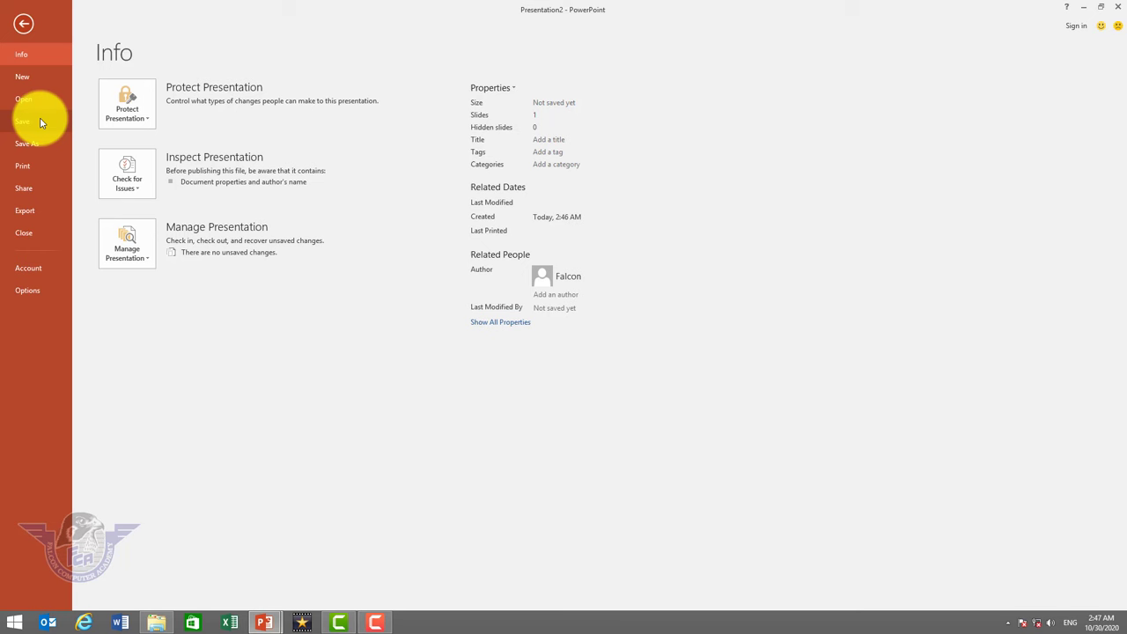
click(40, 121)
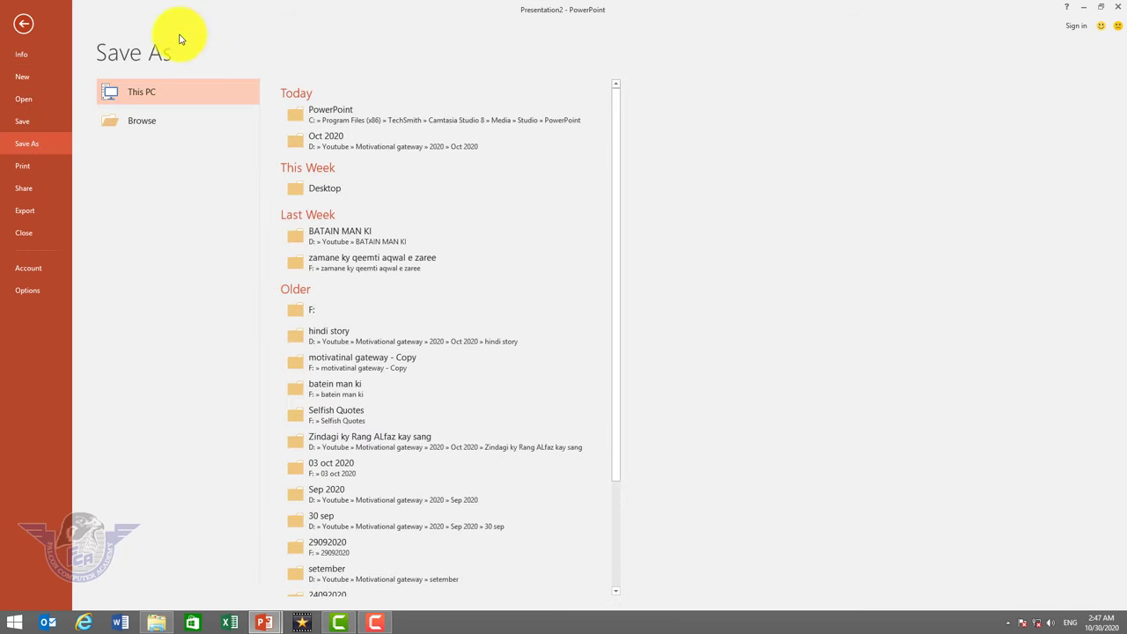
click(144, 129)
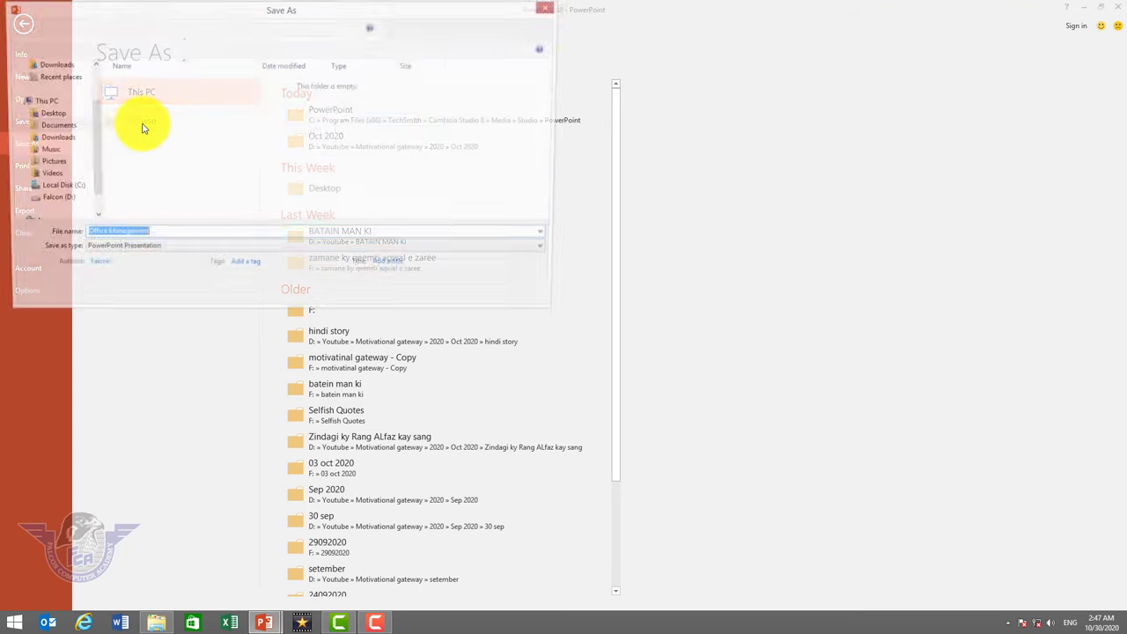
- Create a new folder named powerpoint on drive D:
drag(179, 15, 385, 72)
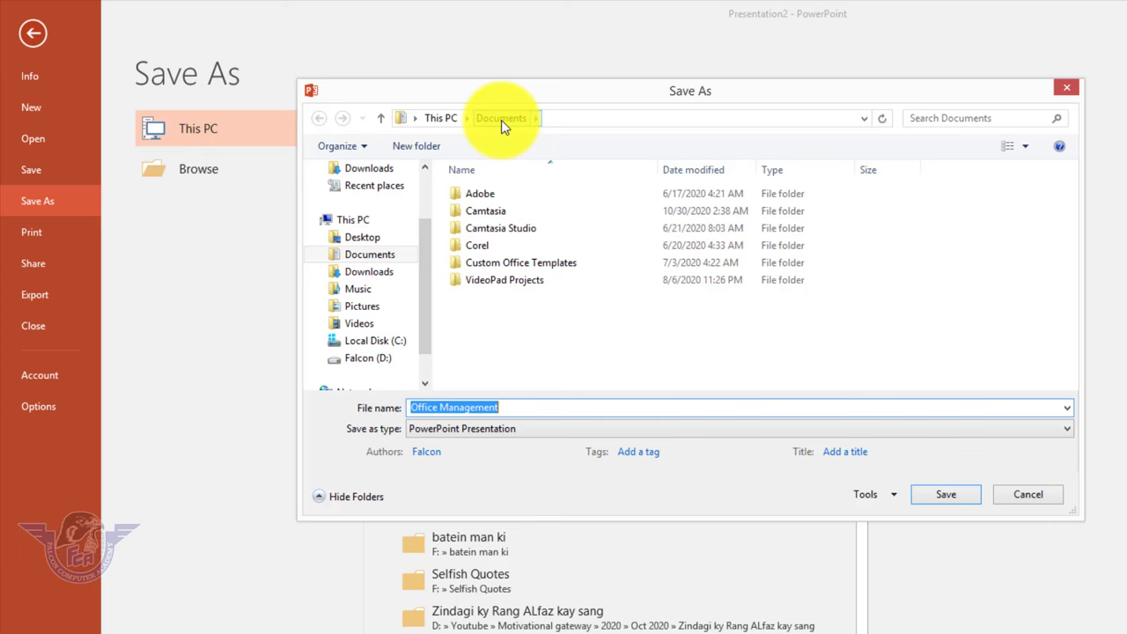
click(378, 361)
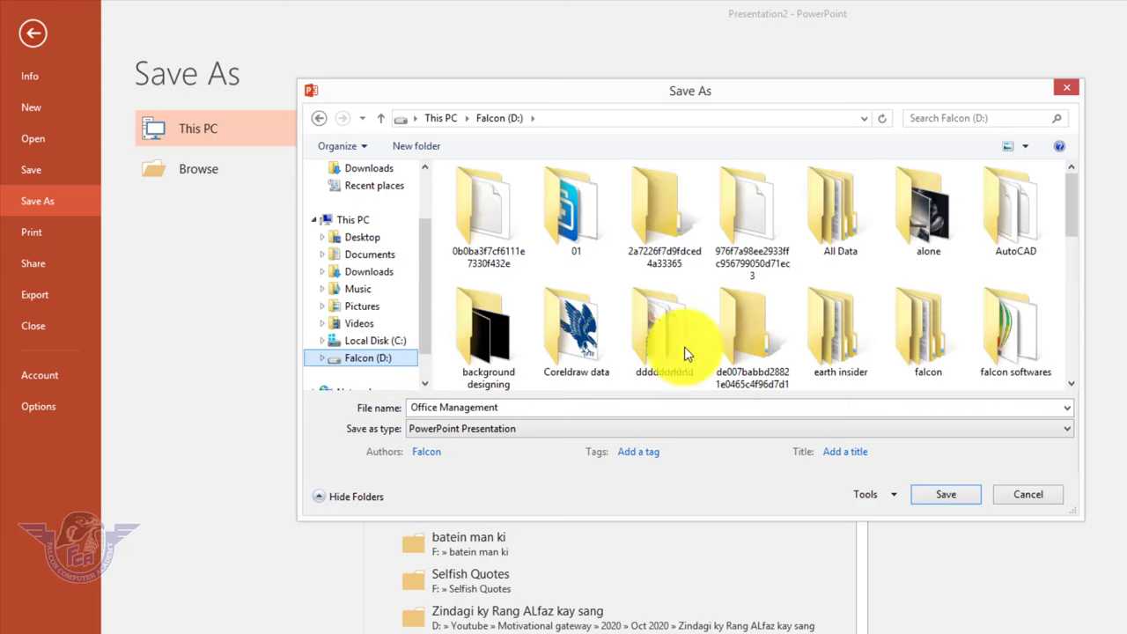
drag(1067, 229, 1076, 378)
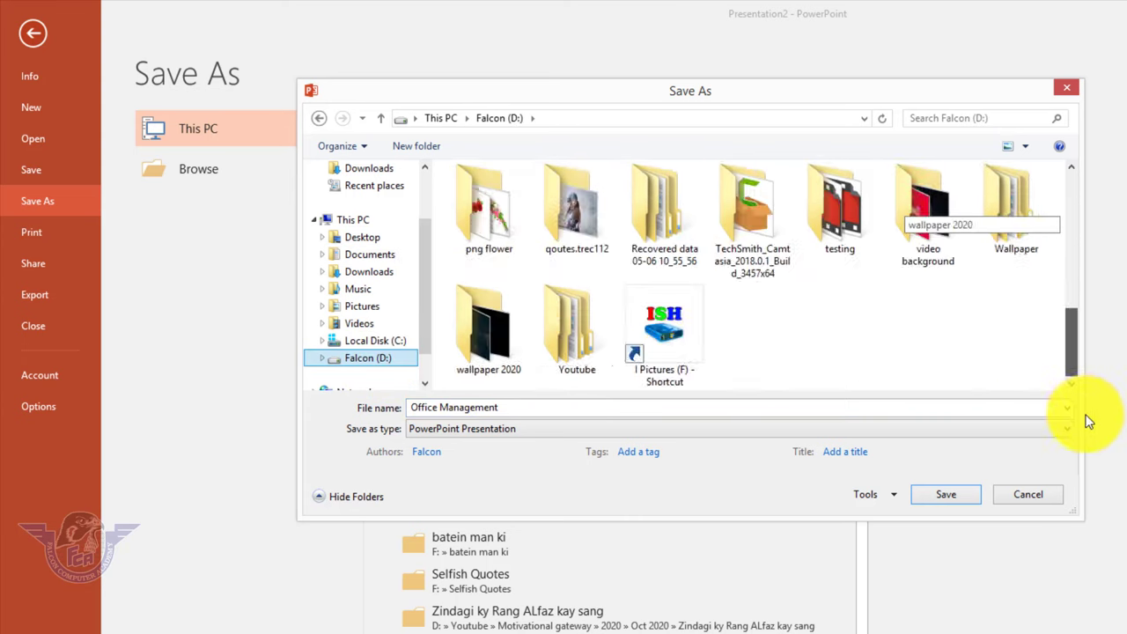
click(415, 143)
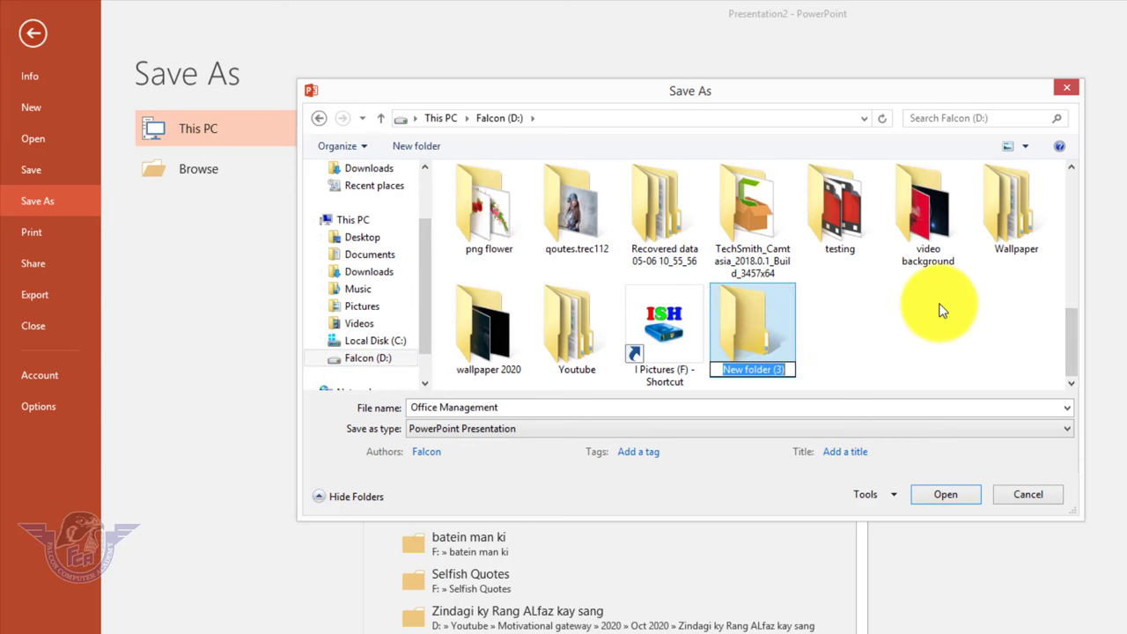
text(powerp)
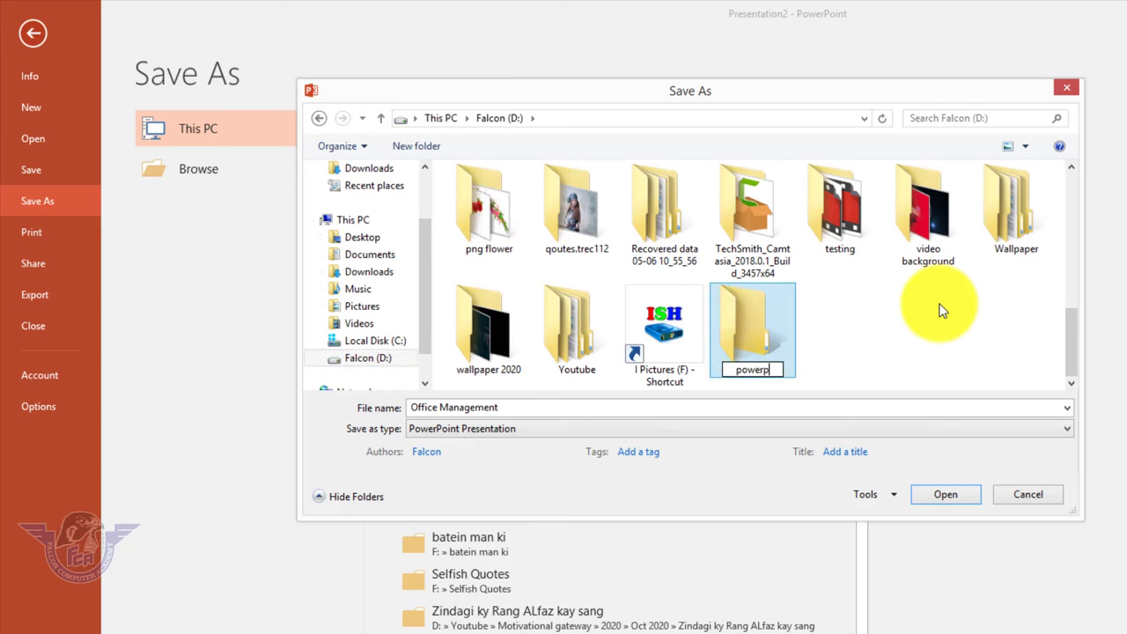
text(oint)
key(Return)
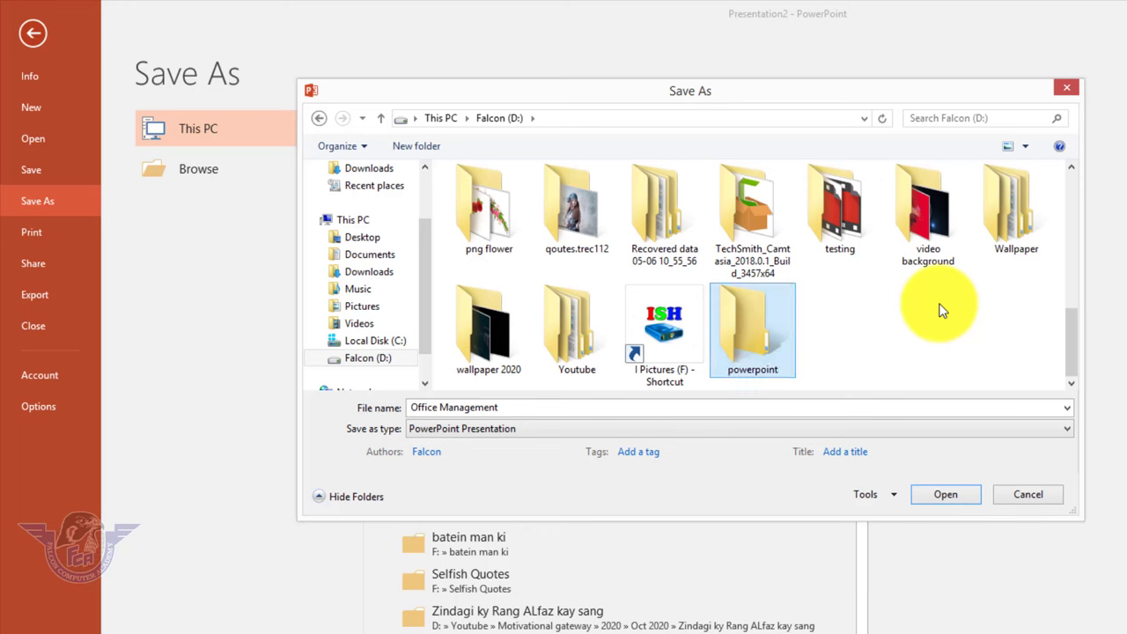
- Open the powerpoint folder and save the presentation there as 1st lecture
key(Return)
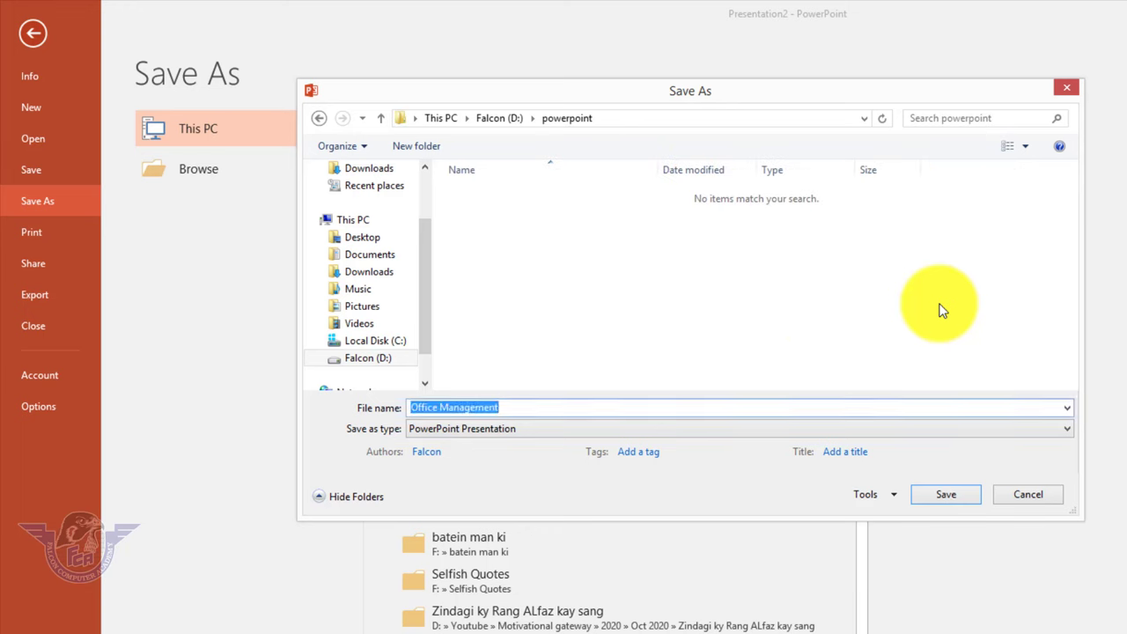
text(1s)
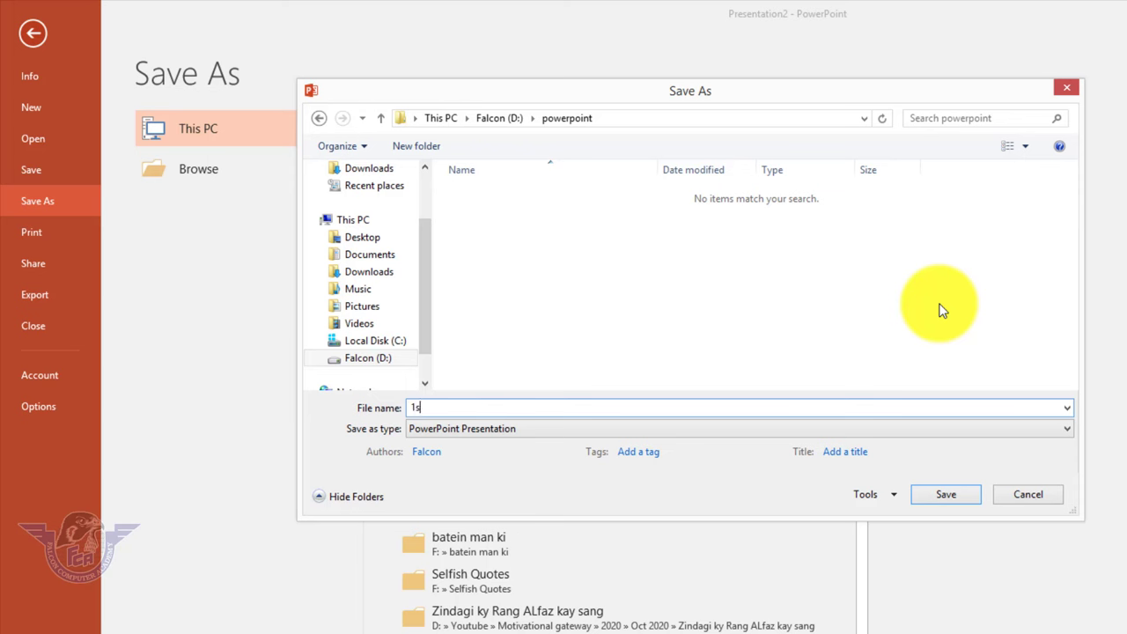
text(;ec)
text(cture)
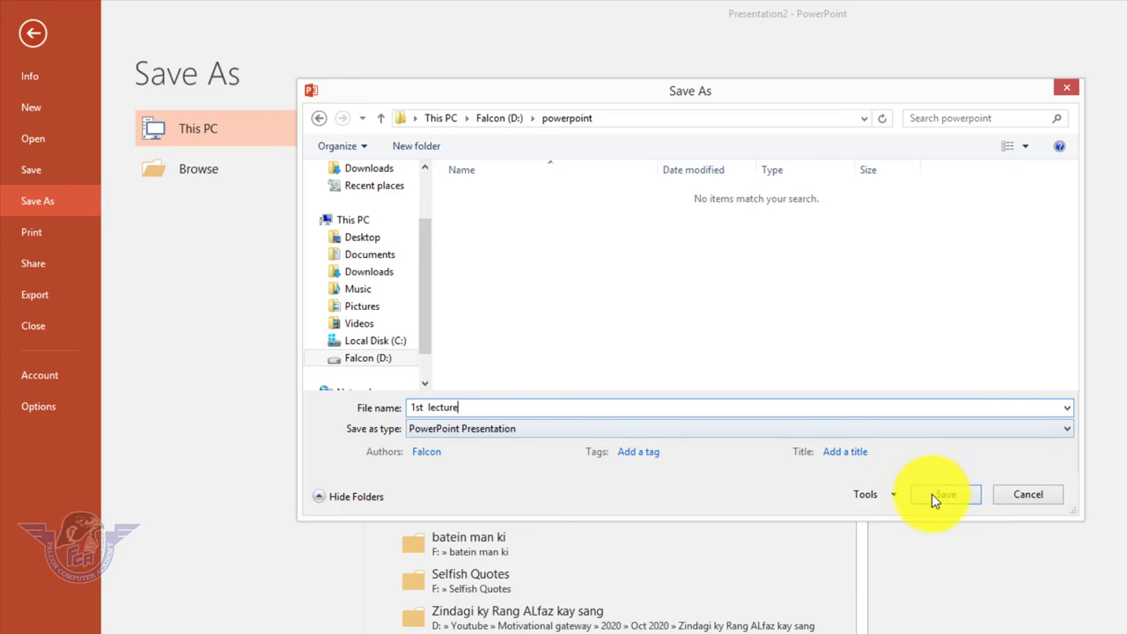
click(935, 494)
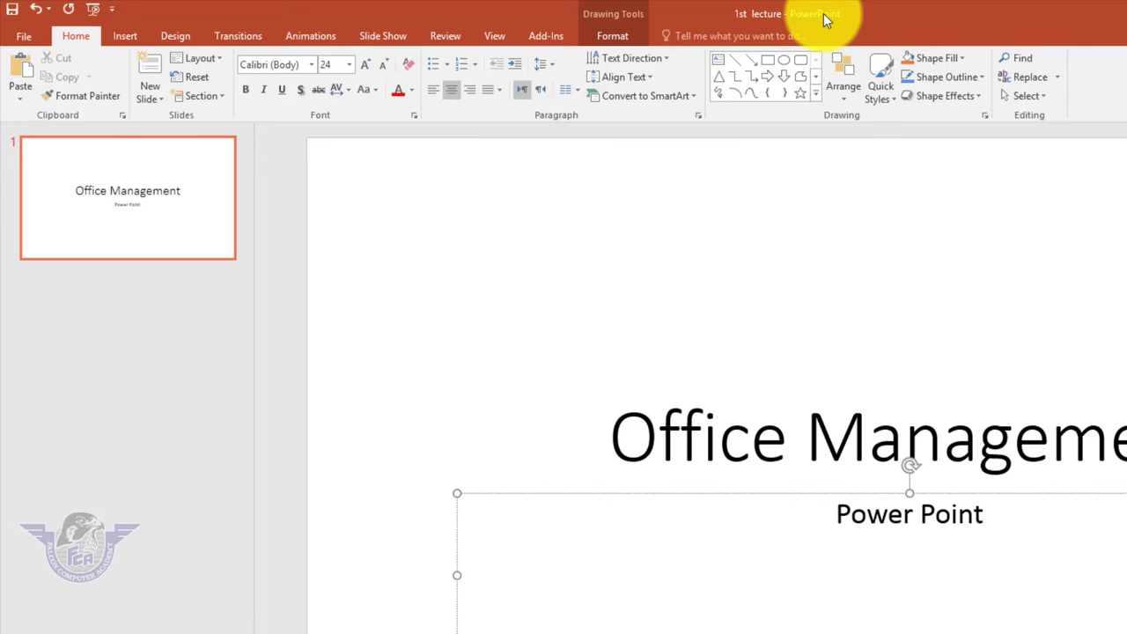
- Close both the 1st lecture presentation and the empty Presentation1
click(27, 38)
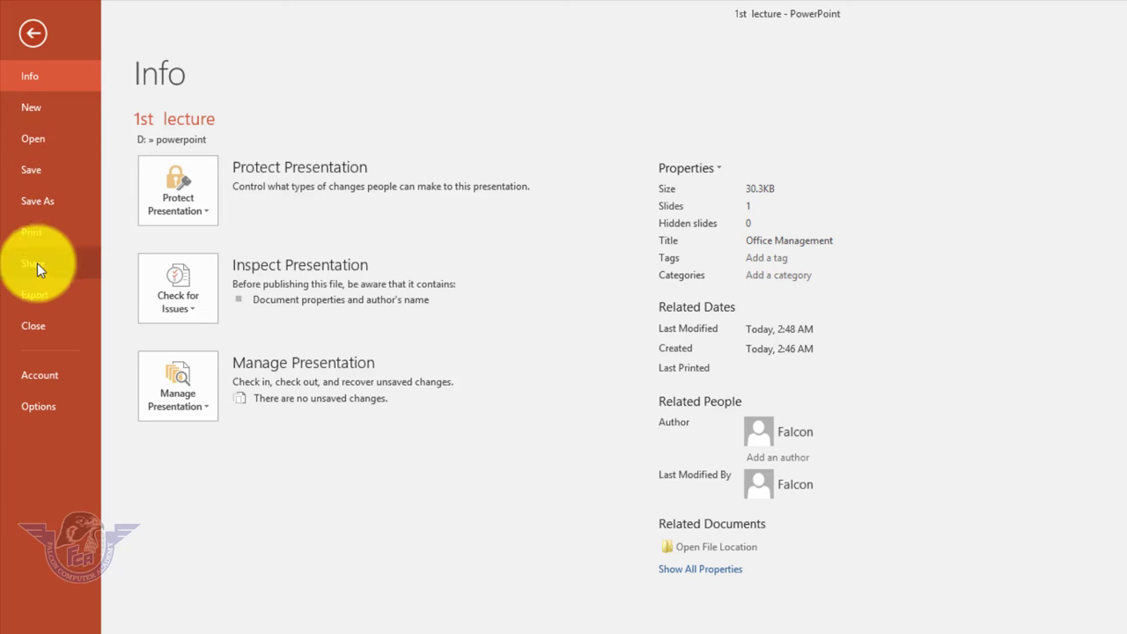
click(57, 320)
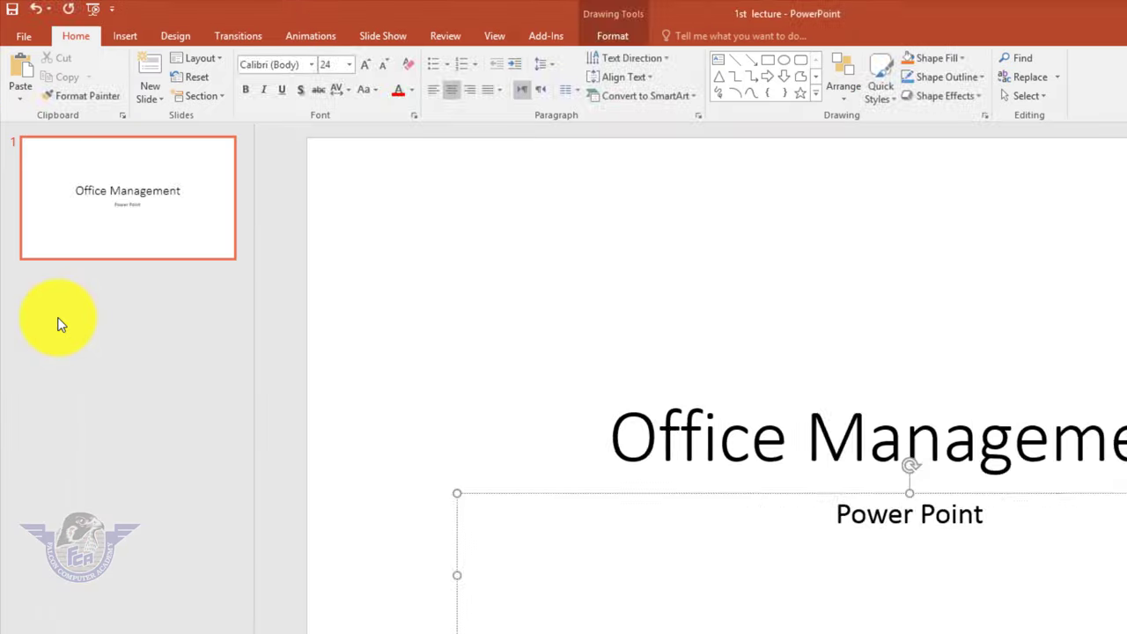
click(22, 38)
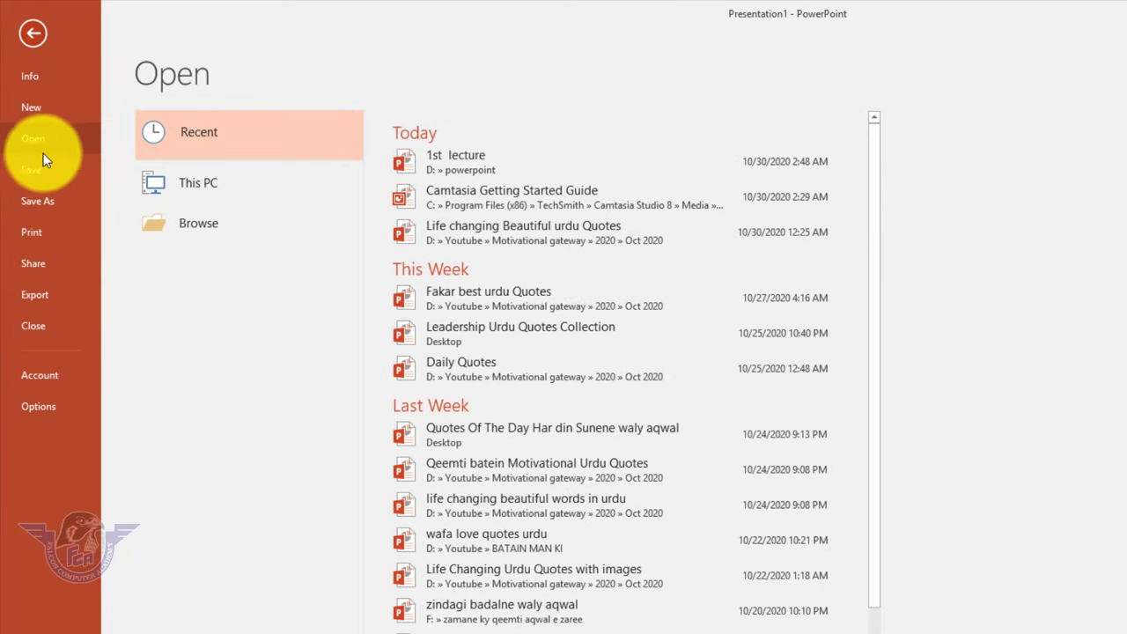
click(24, 328)
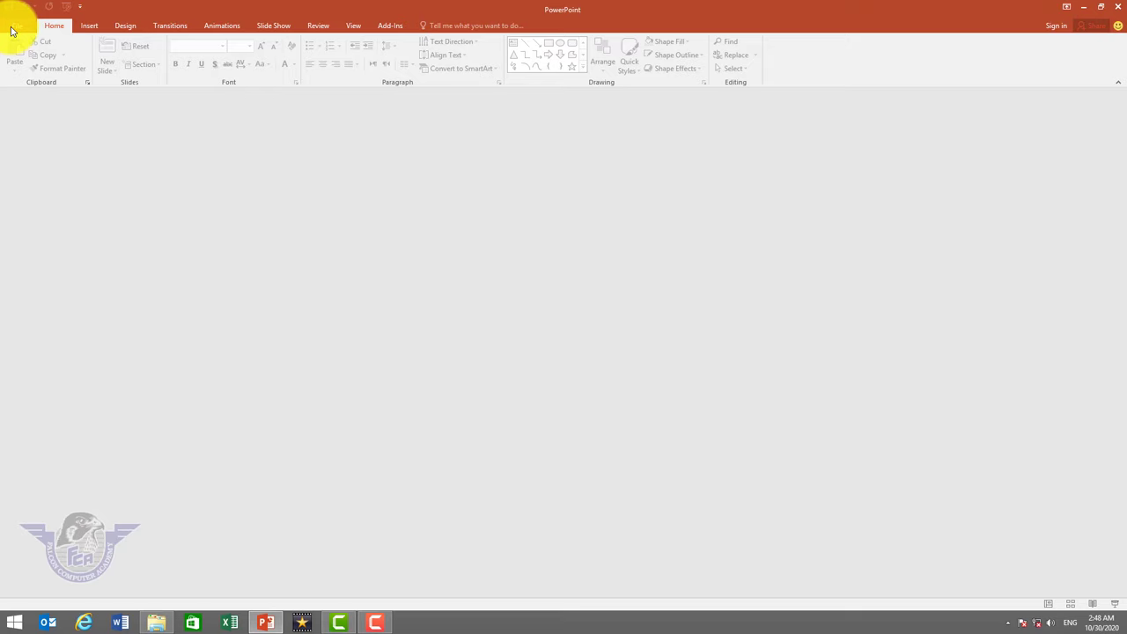
- Reopen 1st lecture from the powerpoint folder on Falcon (D:)
click(13, 26)
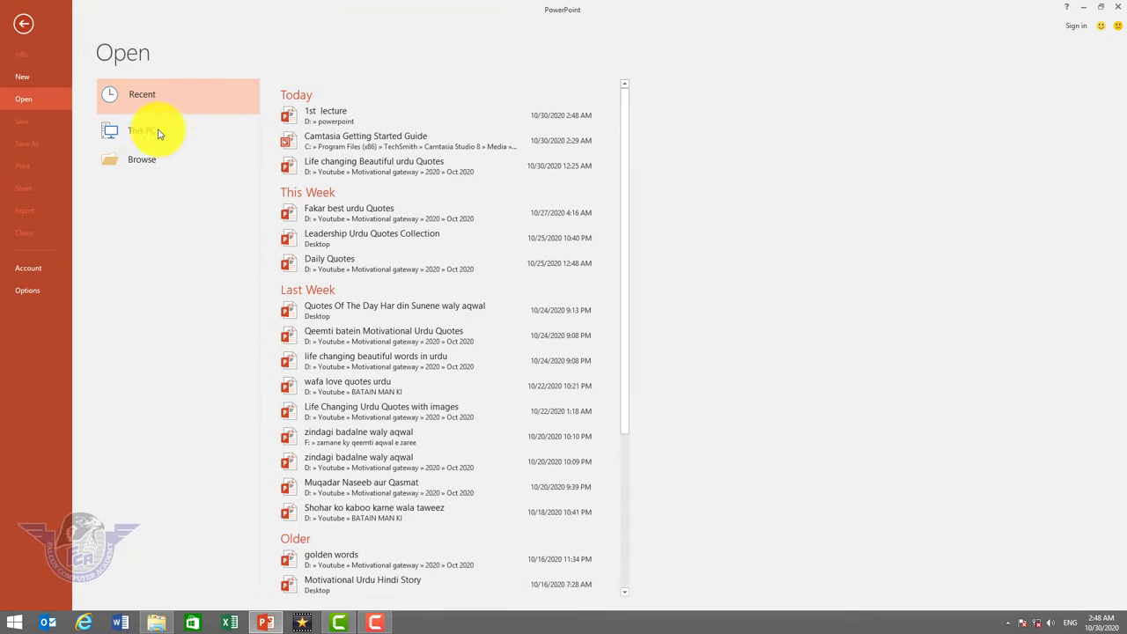
click(147, 166)
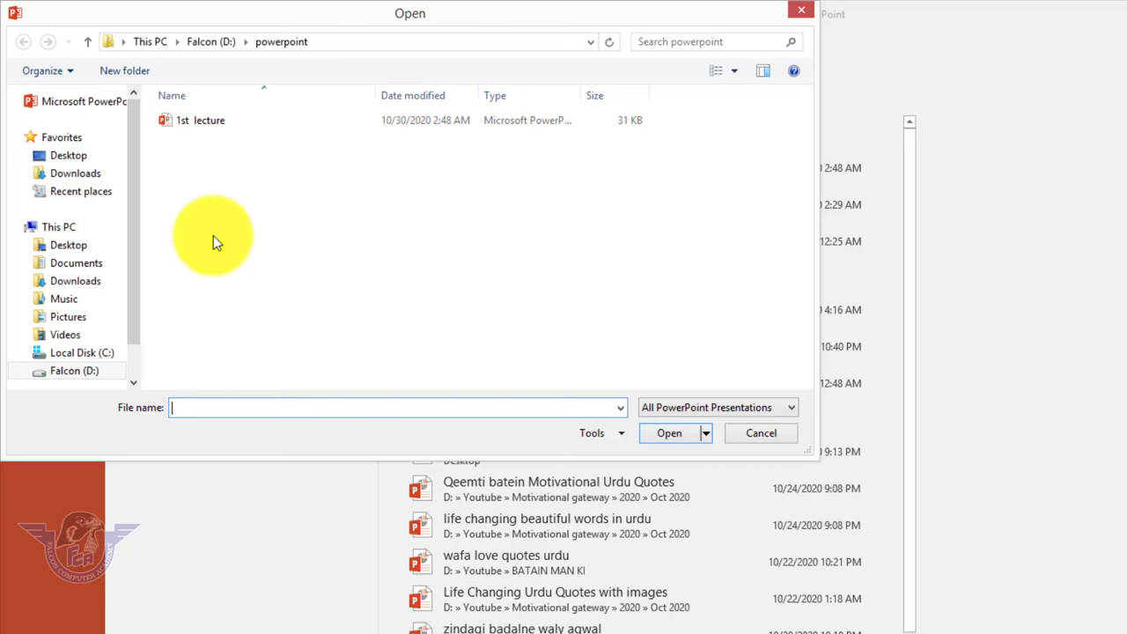
click(79, 371)
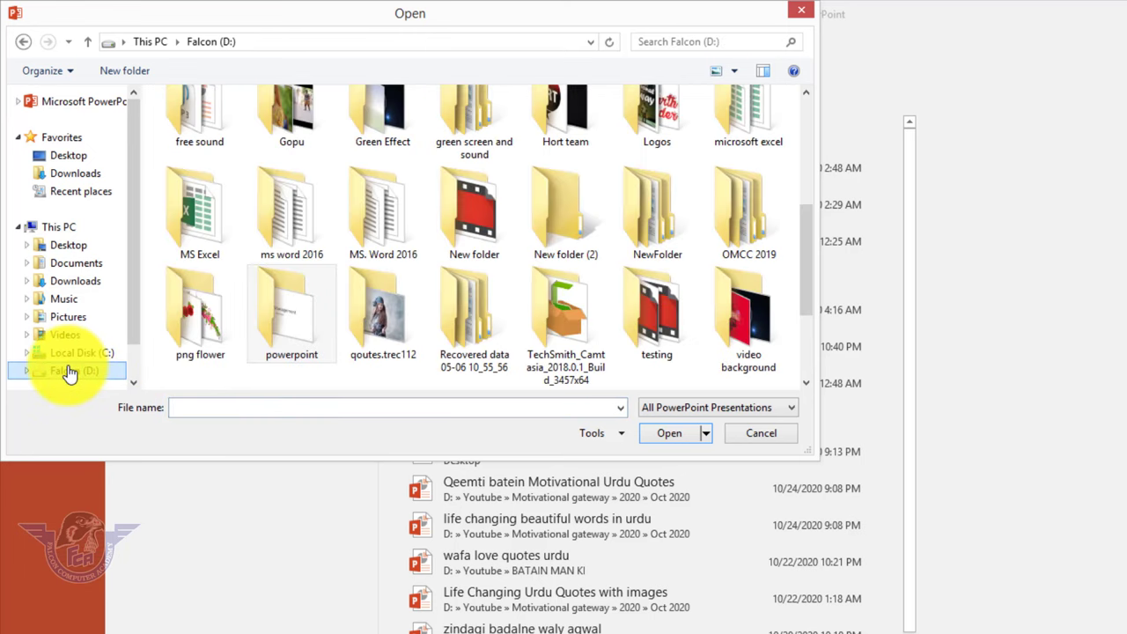
click(291, 332)
double_click(291, 330)
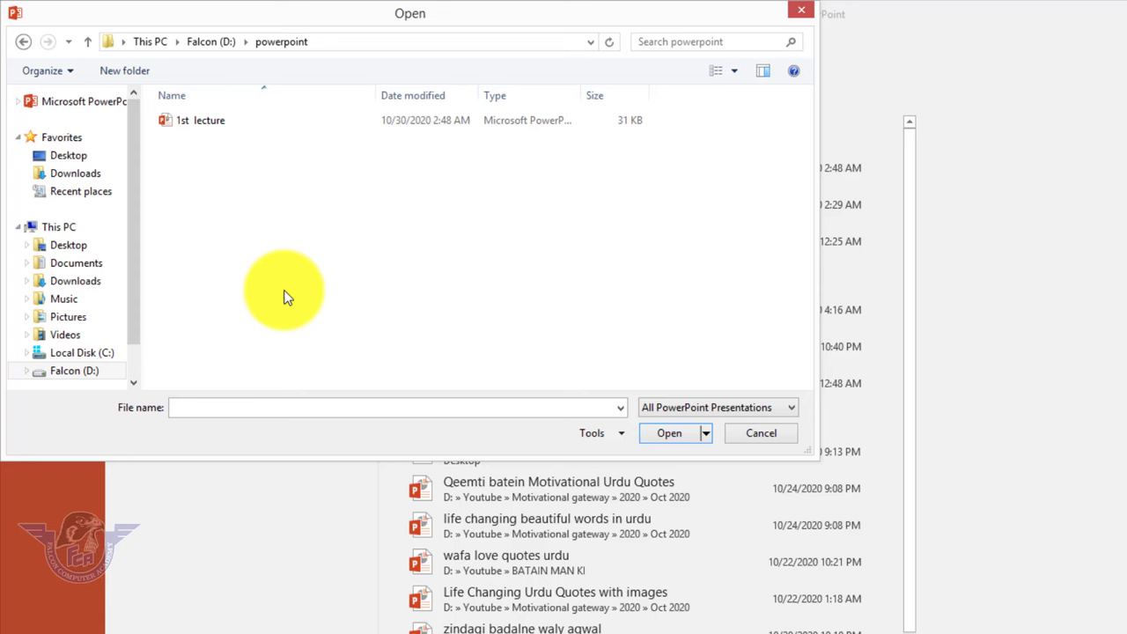
click(208, 125)
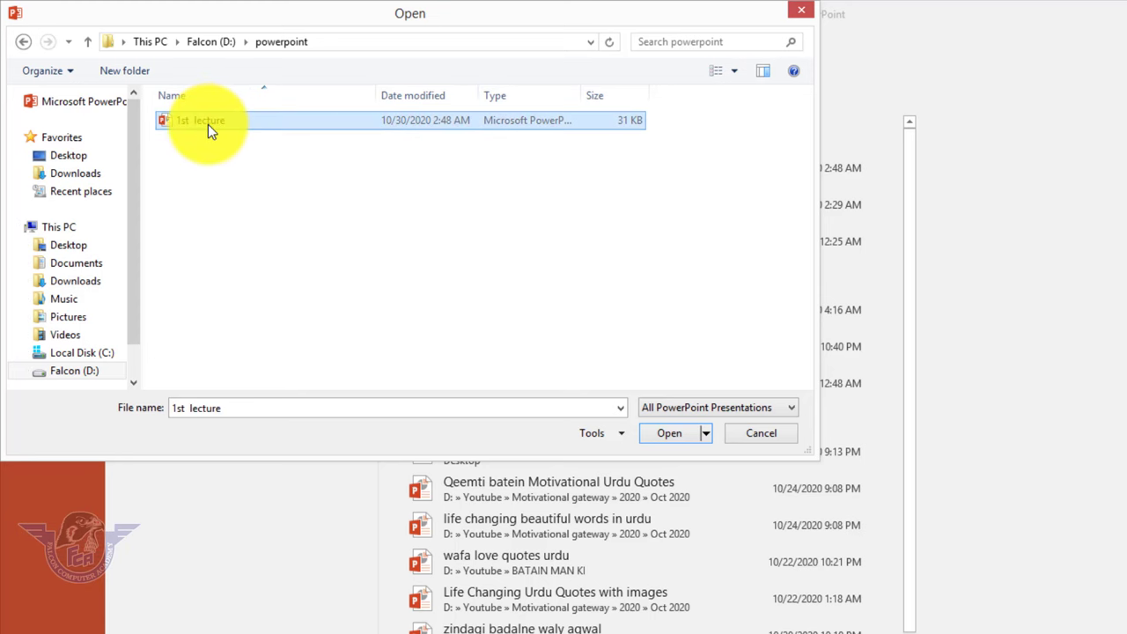
click(675, 431)
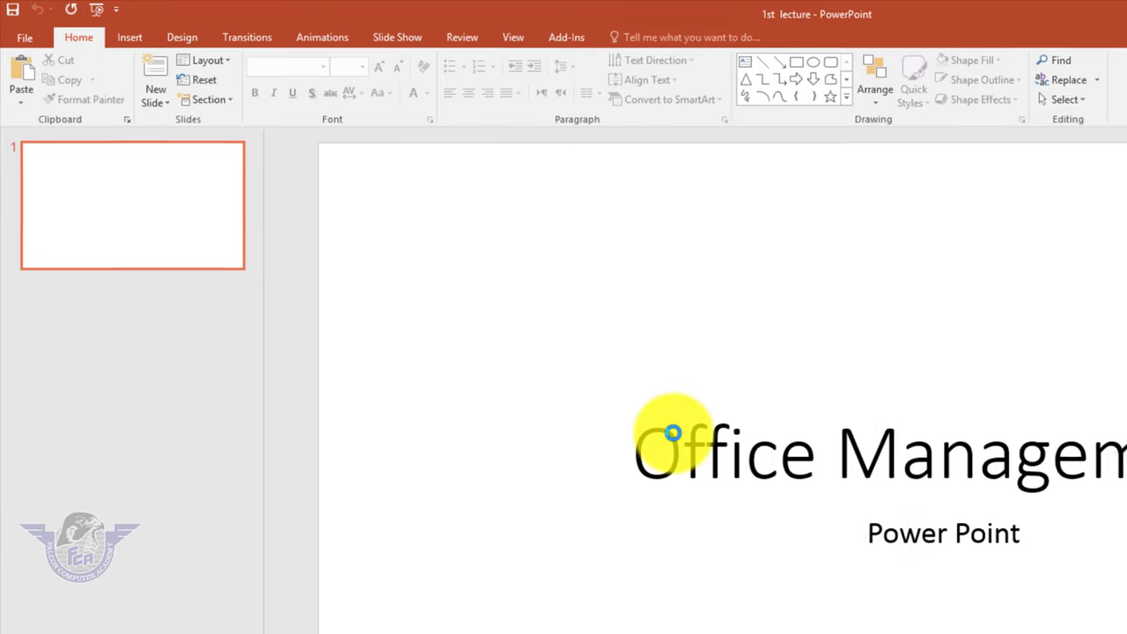
click(19, 26)
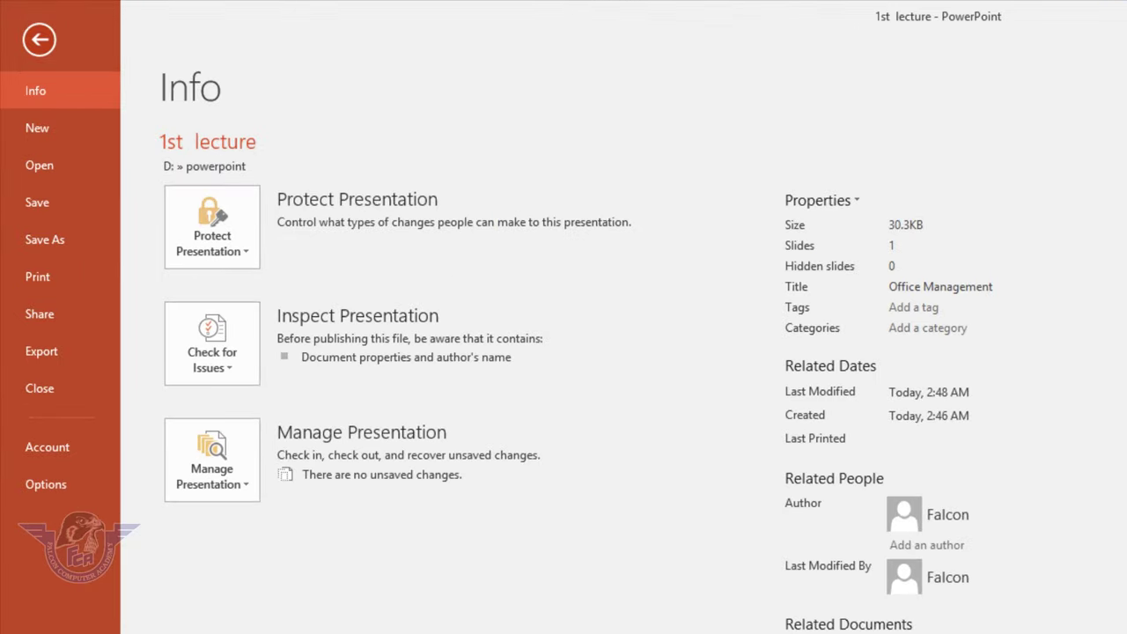
key(Escape)
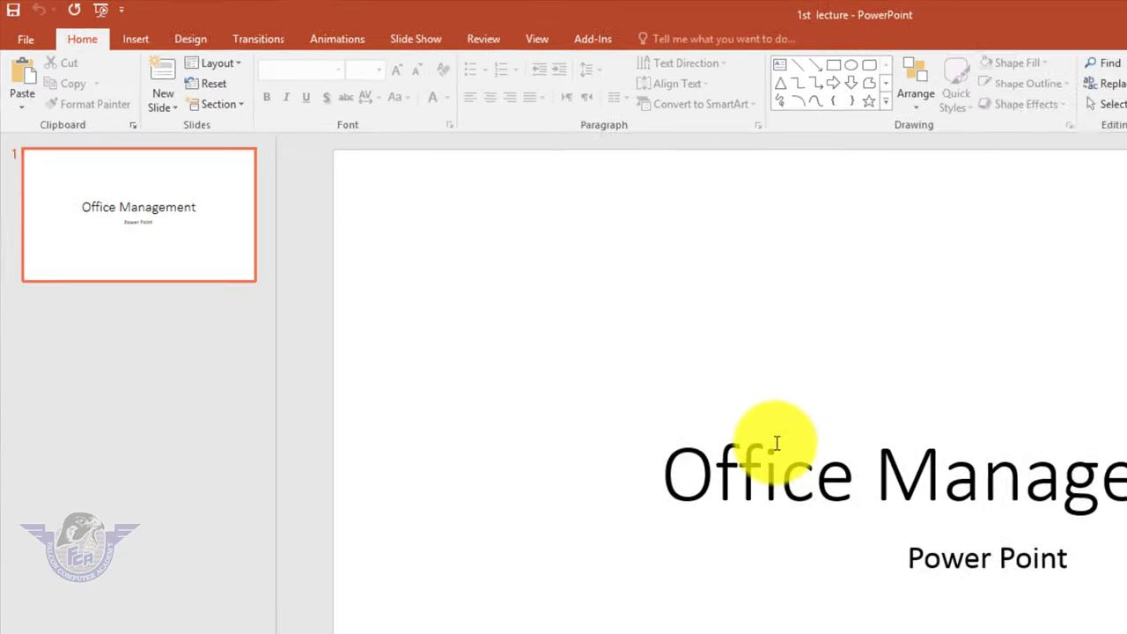
click(507, 295)
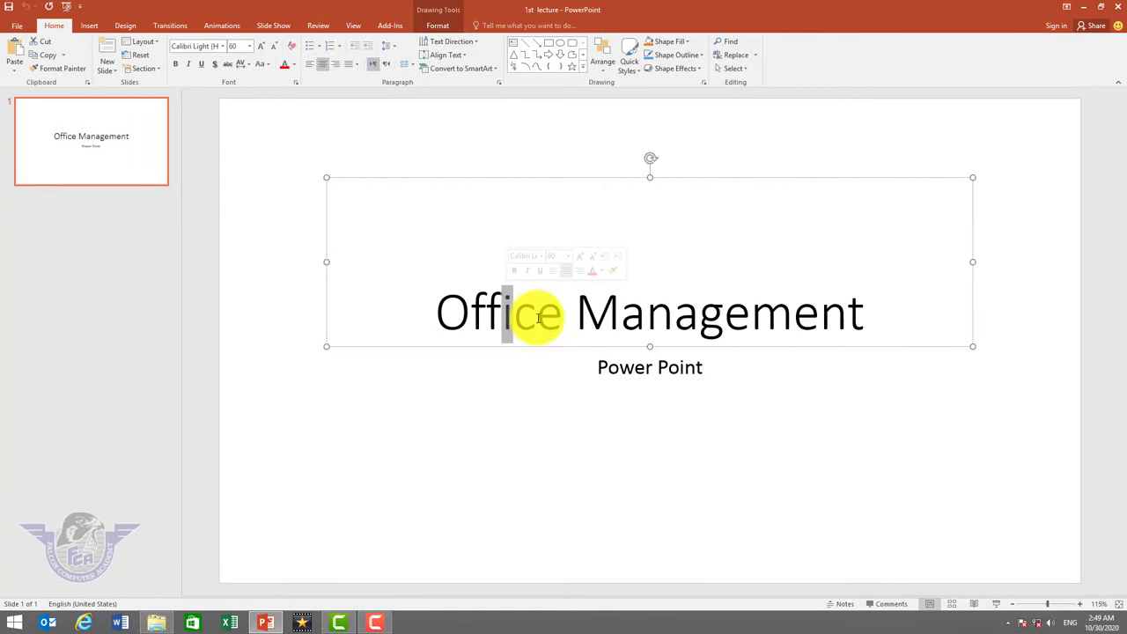
click(534, 317)
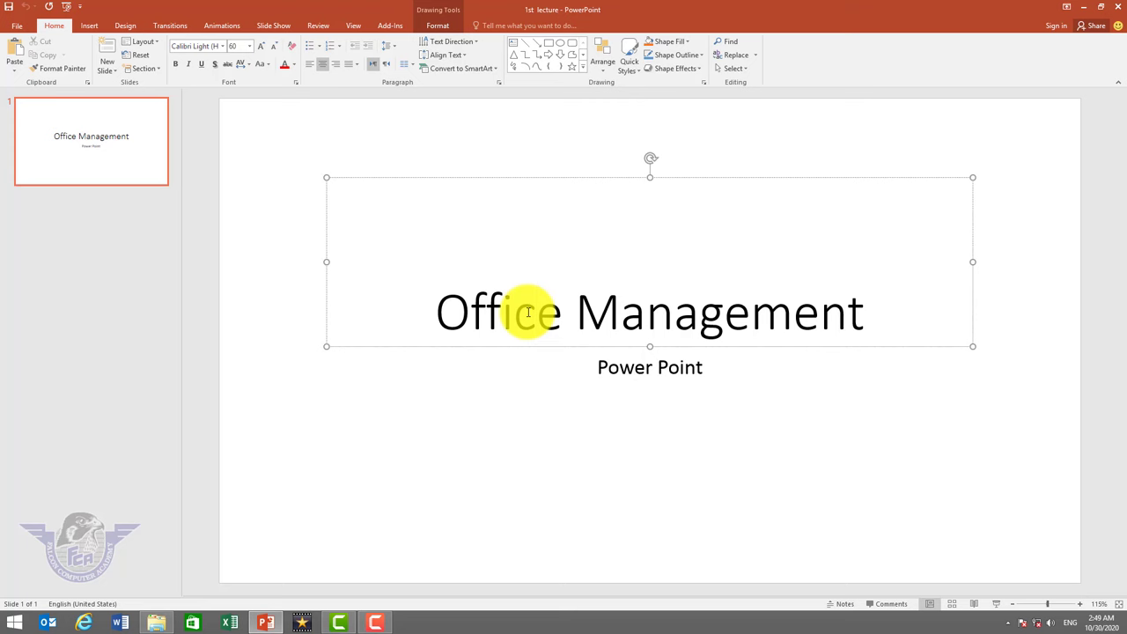
- Through File > Save As > Browse, save the presentation under the name 'file button'
click(16, 26)
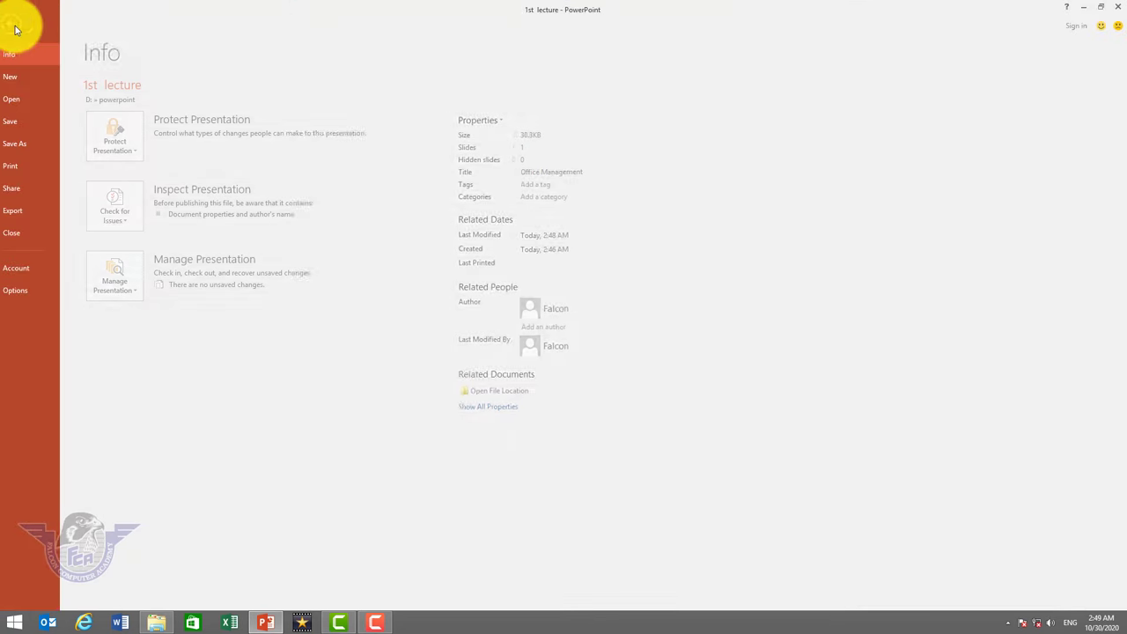
click(27, 144)
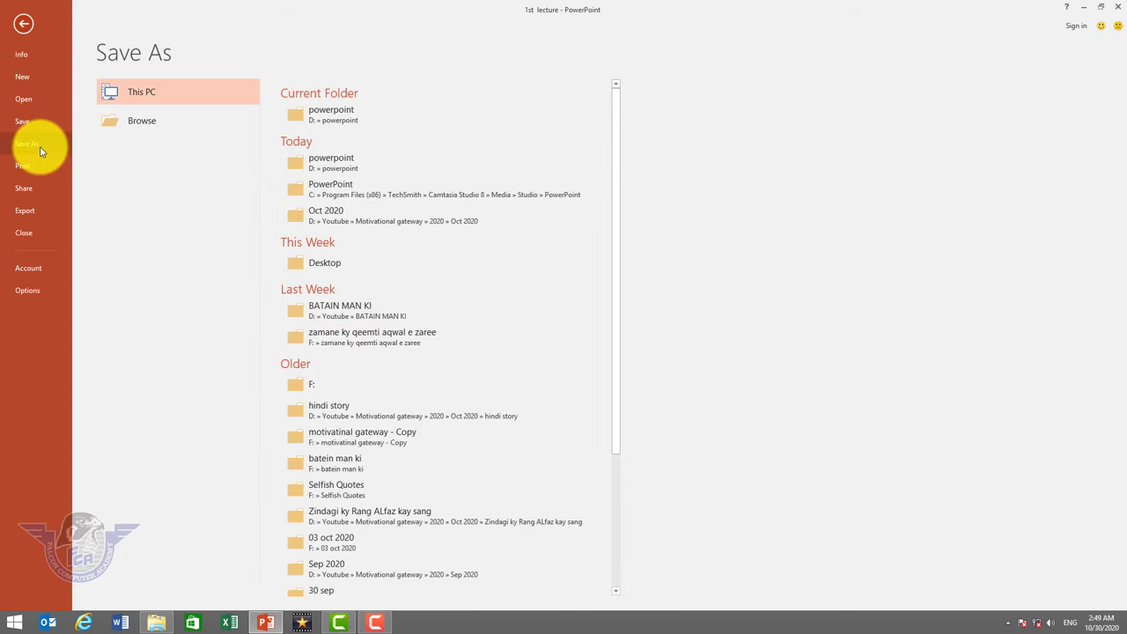
click(141, 122)
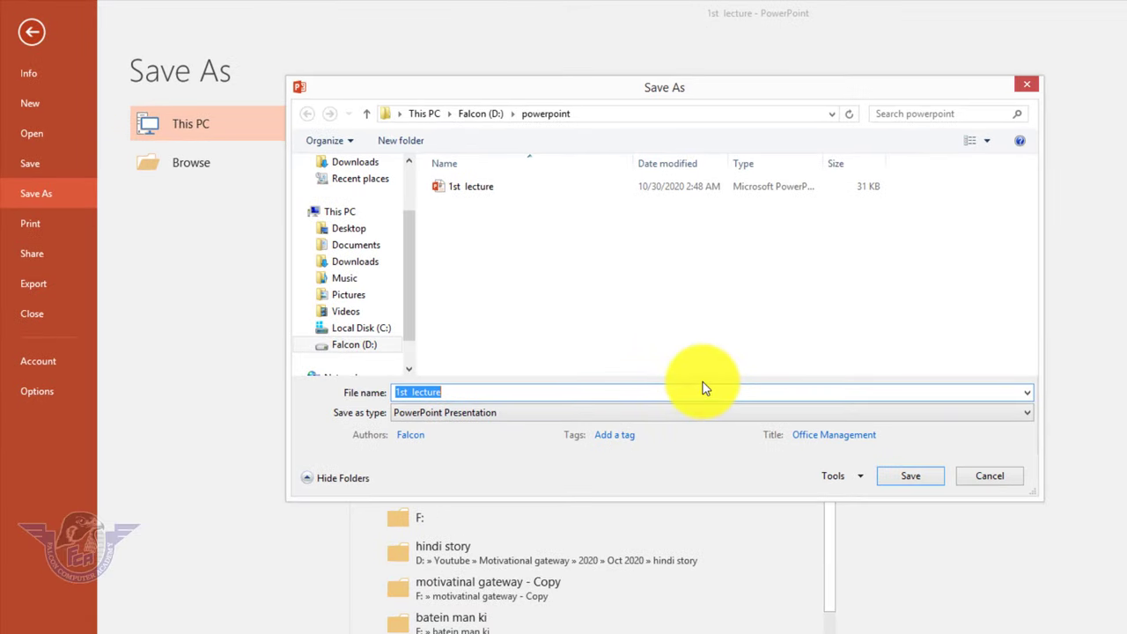
text(file button)
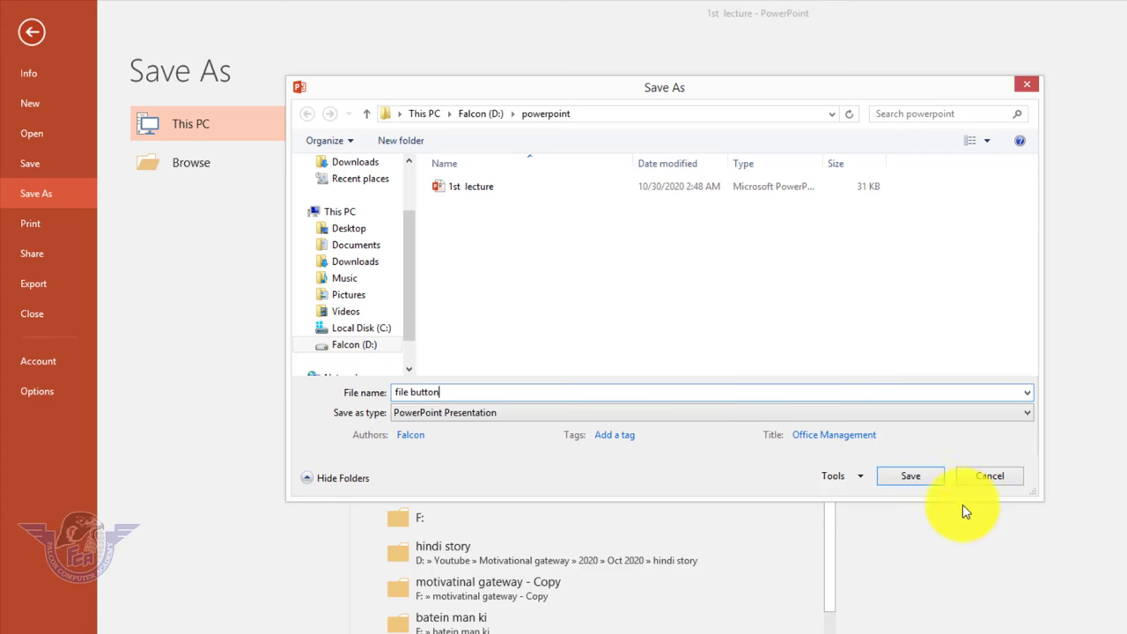
click(914, 477)
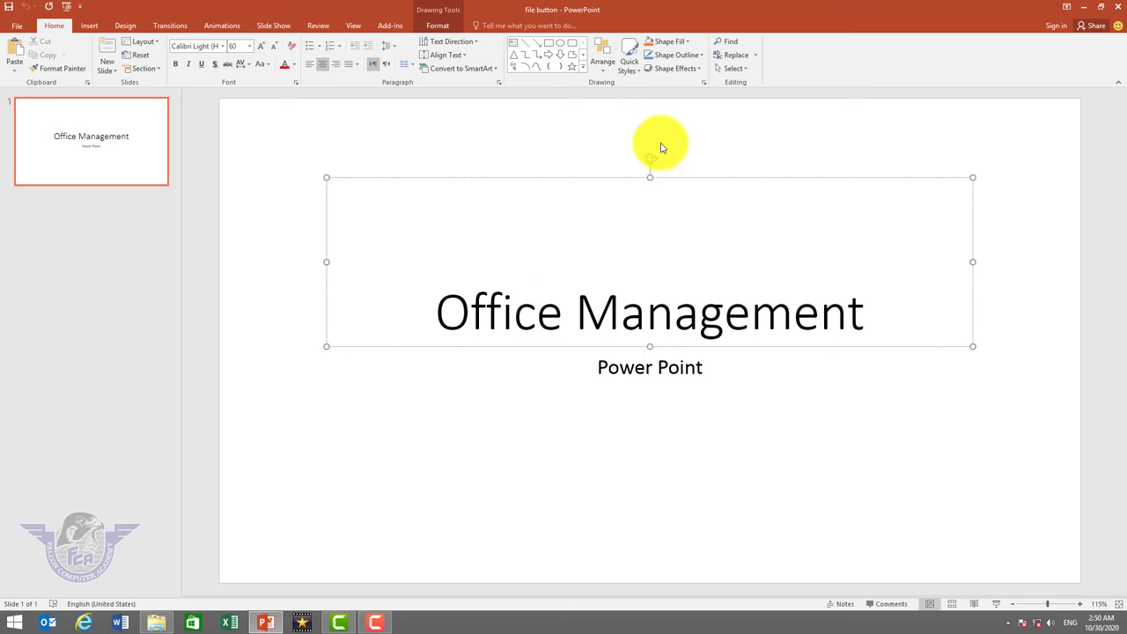
- Close the file button presentation from the File menu
click(18, 25)
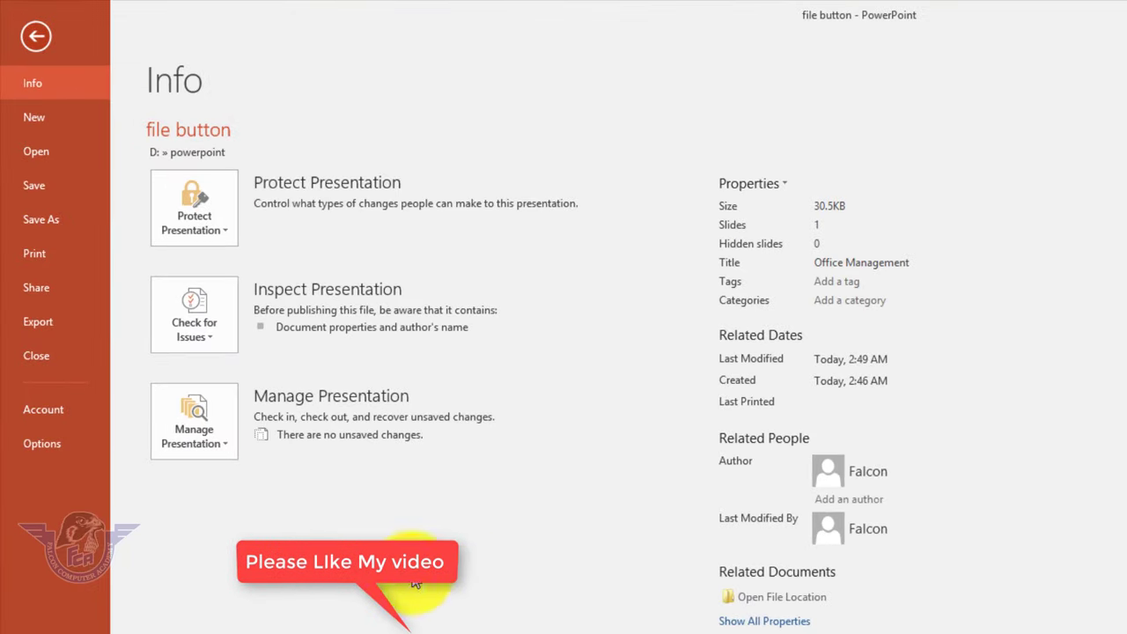
key(Escape)
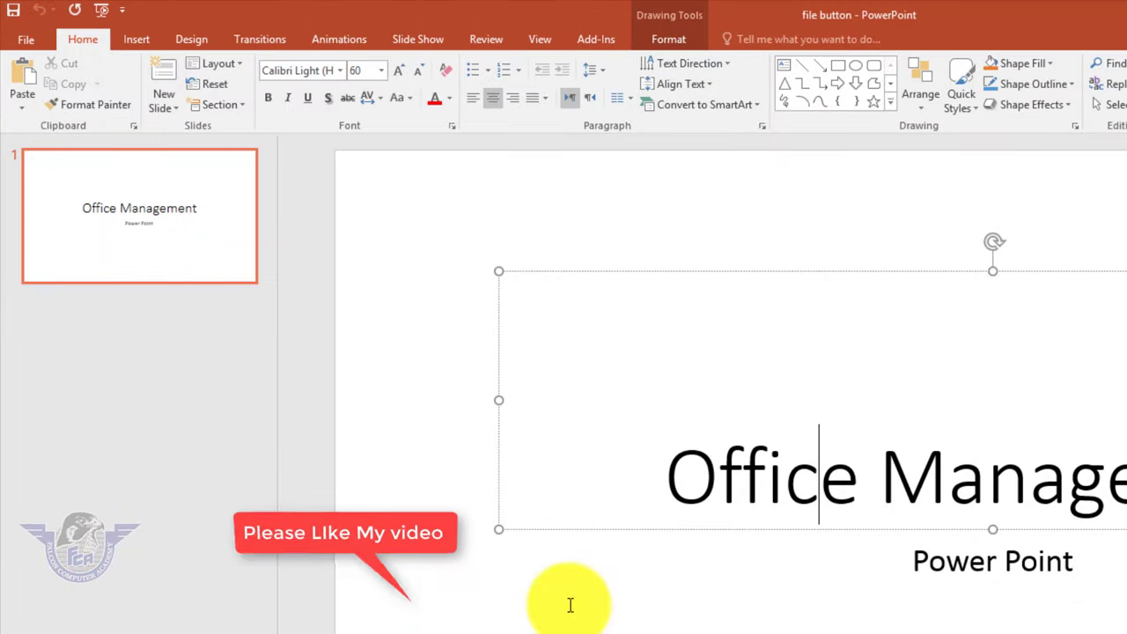
click(30, 38)
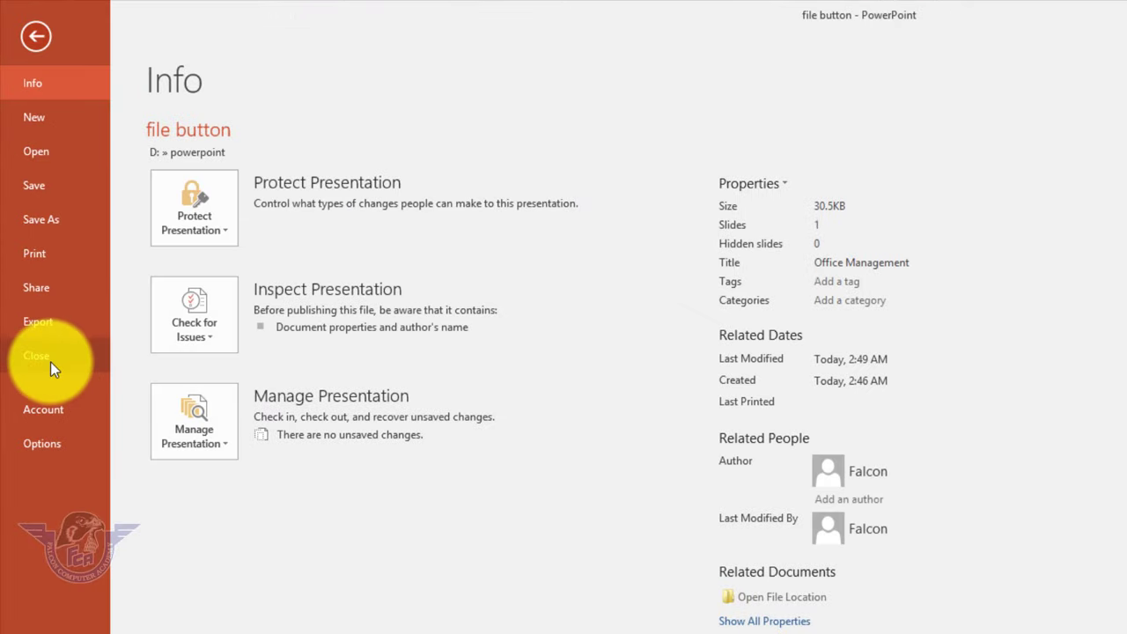
click(50, 361)
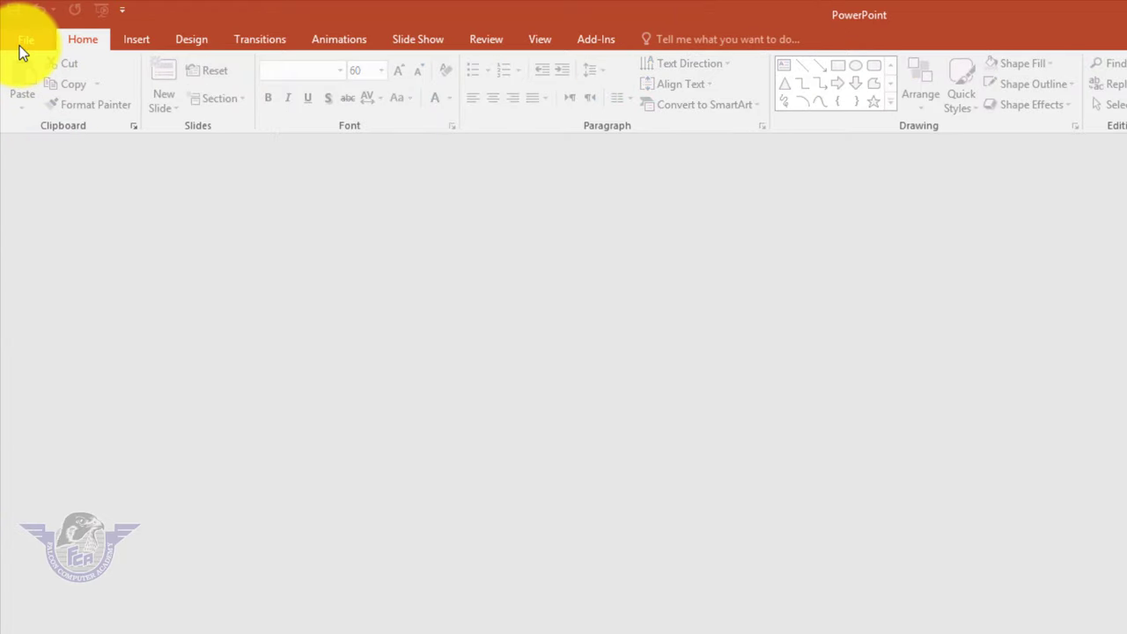
- Reopen file button from the D:\powerpoint folder through the Open dialog
click(27, 43)
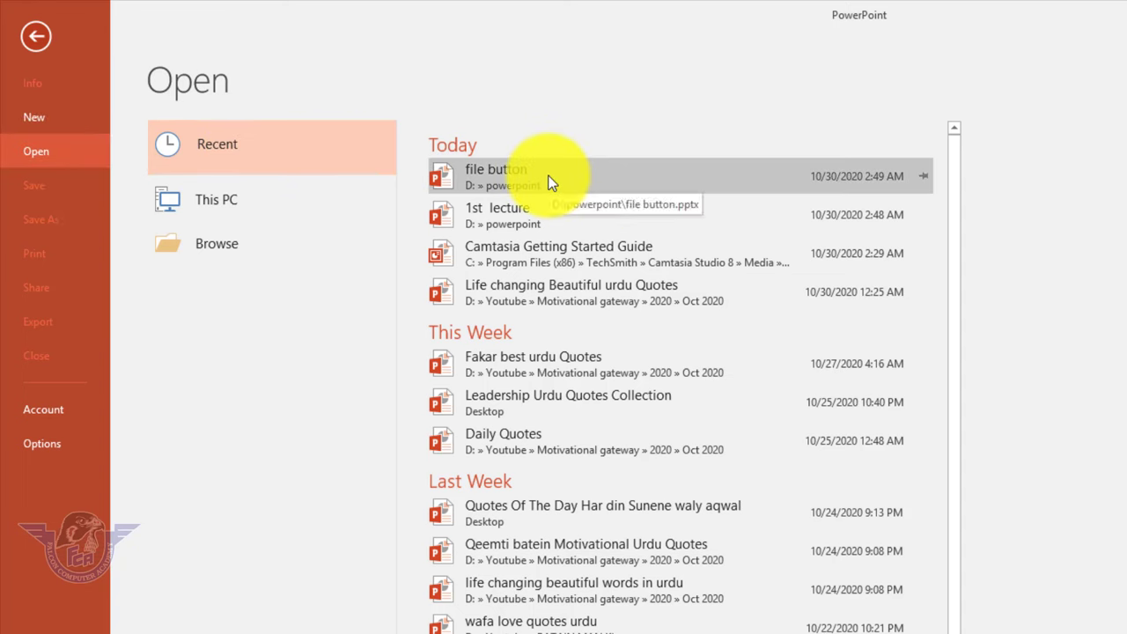
click(498, 181)
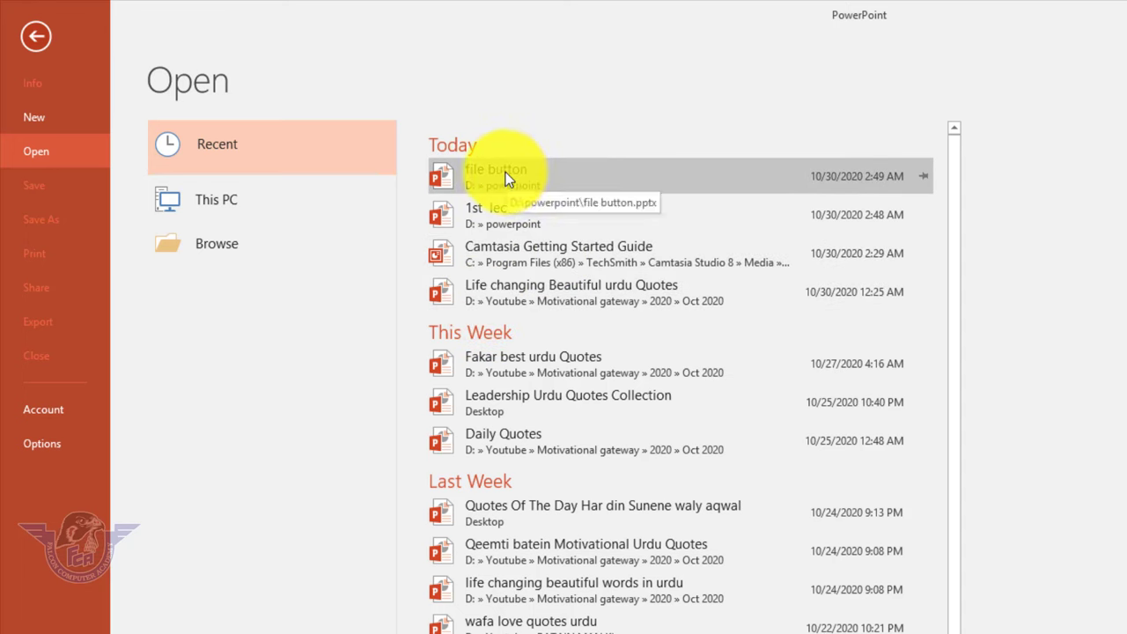
click(221, 255)
click(212, 146)
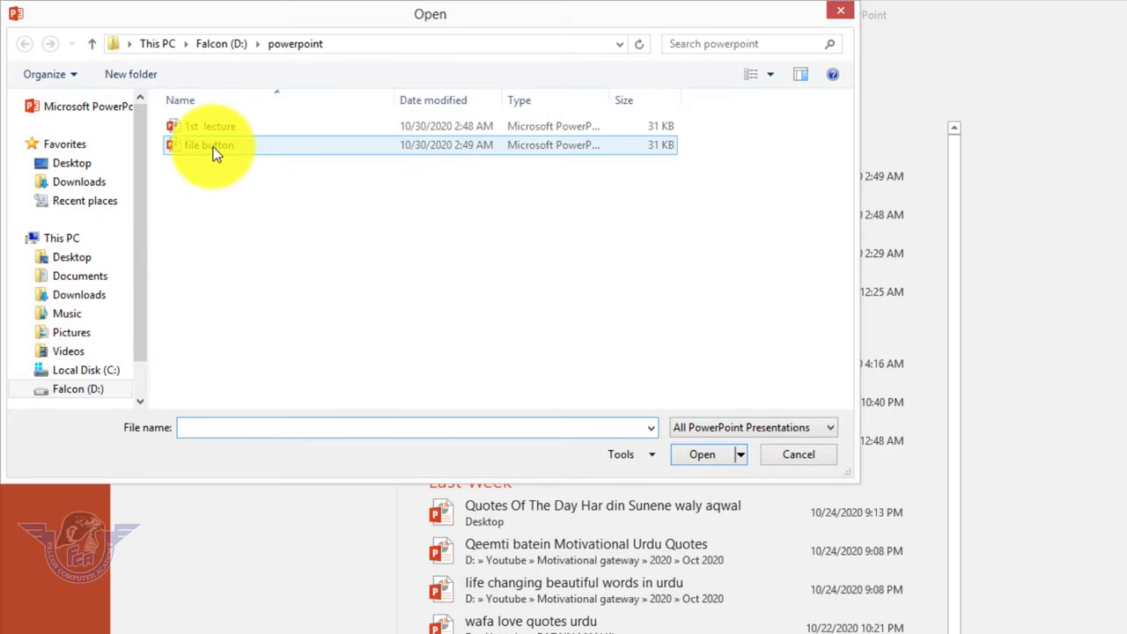
click(704, 456)
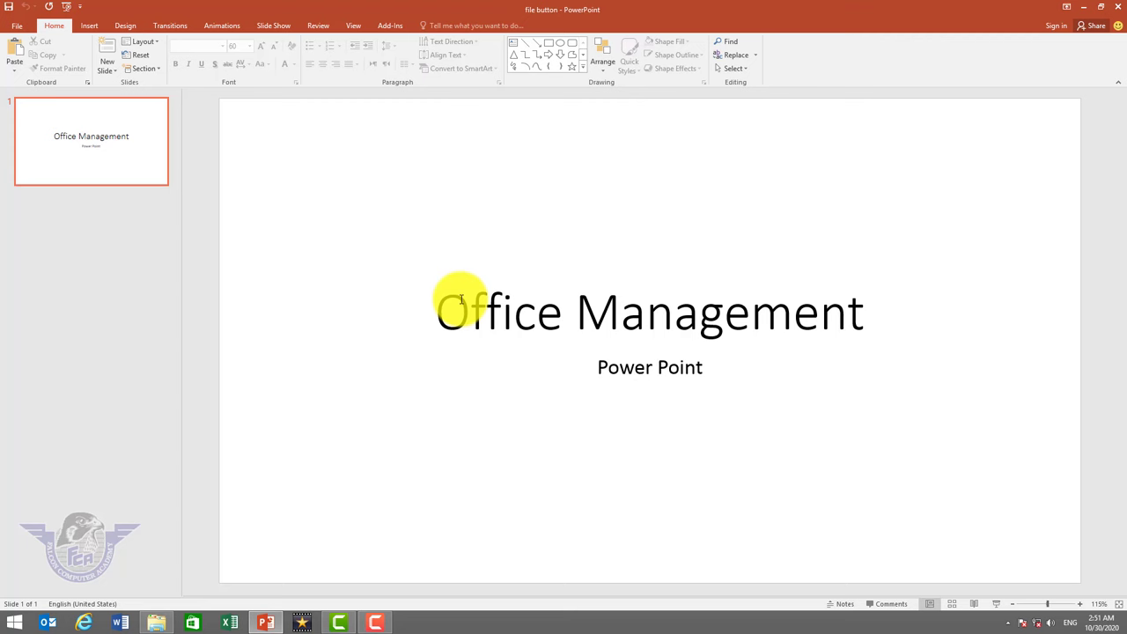
- Open the full Save As dialog on D:\powerpoint, proposing 'file button' as the name
click(14, 29)
click(17, 30)
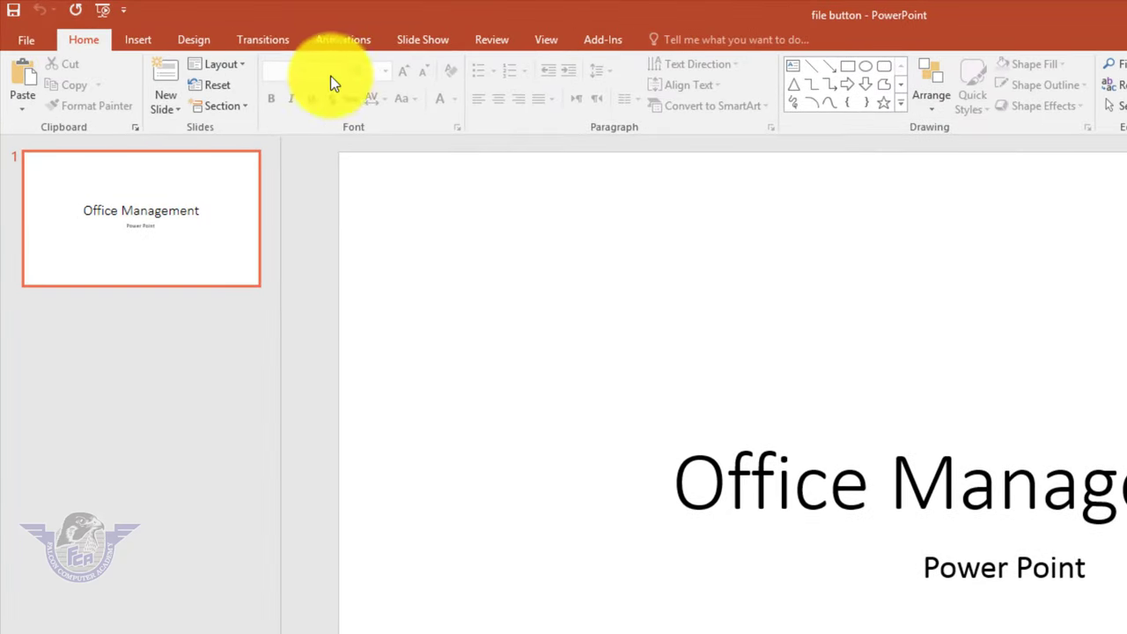
click(26, 42)
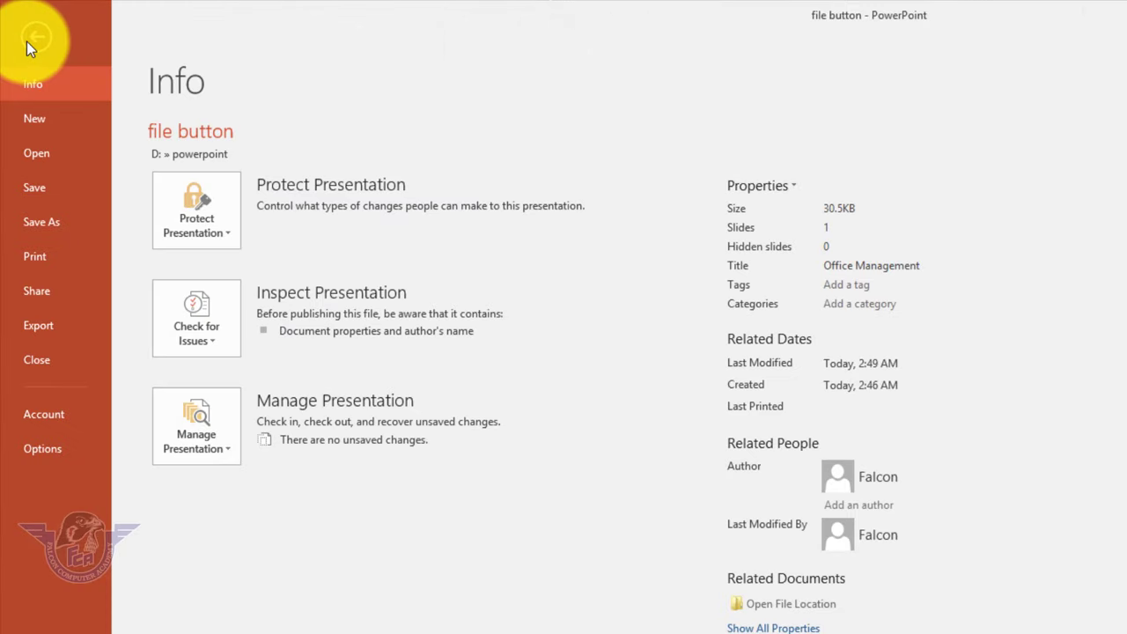
click(53, 223)
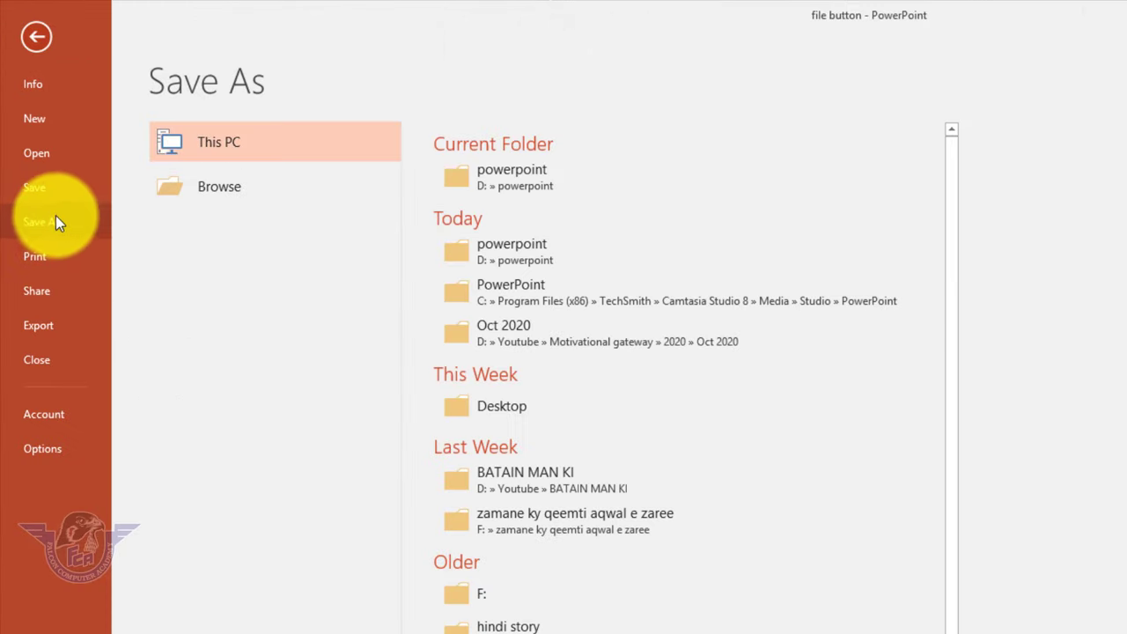
click(250, 186)
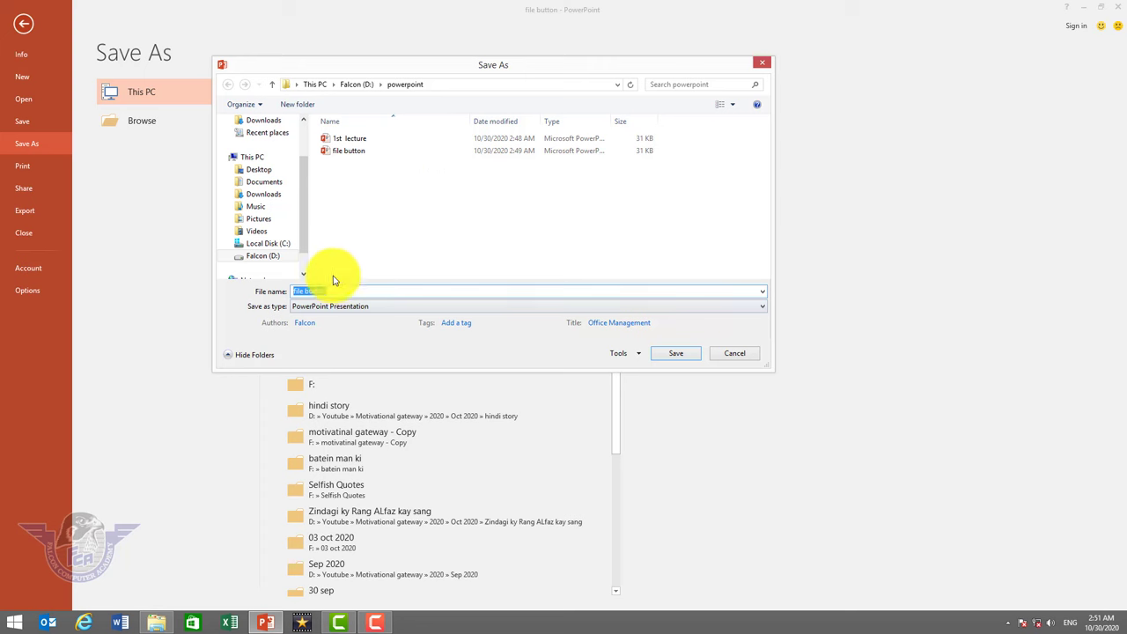
click(348, 292)
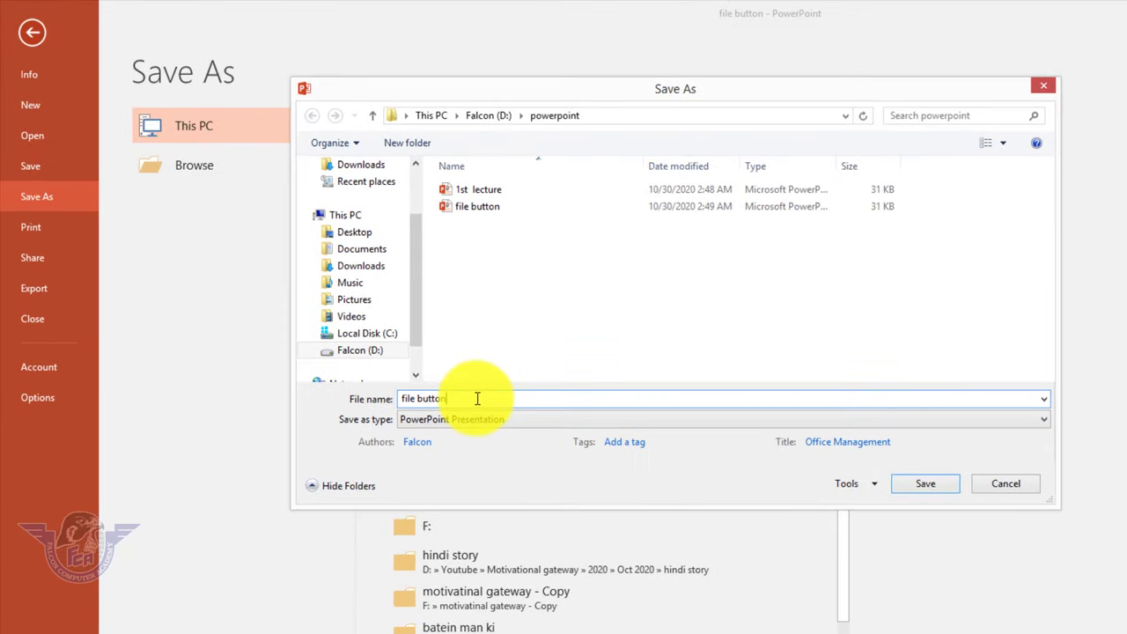
- In the Save As General Options, set a password to open and a password to modify
click(876, 488)
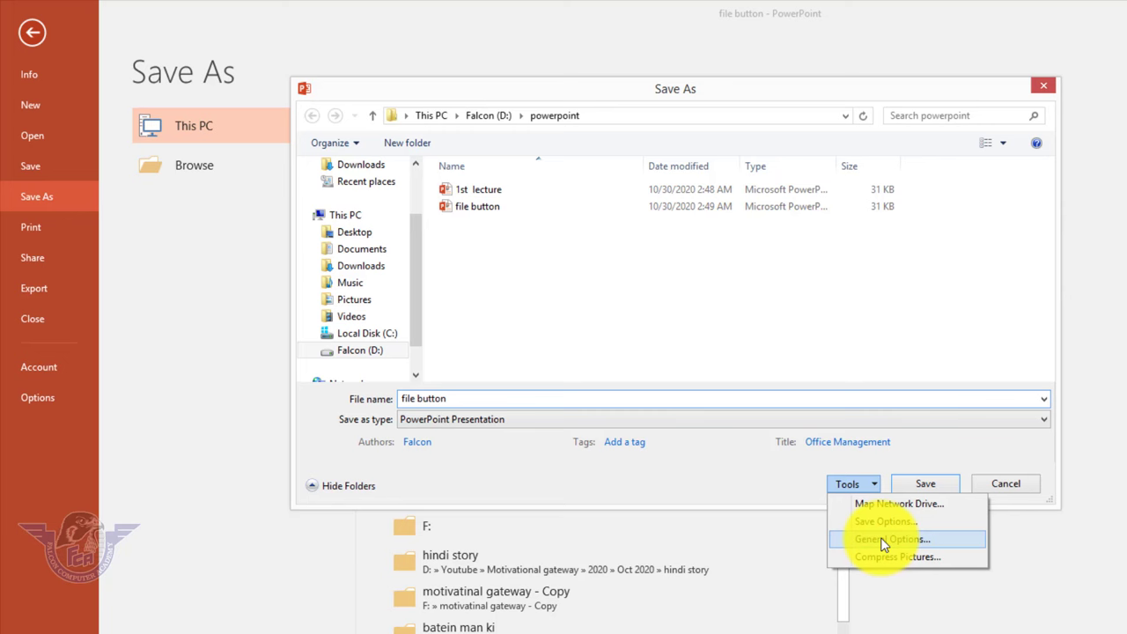
click(883, 541)
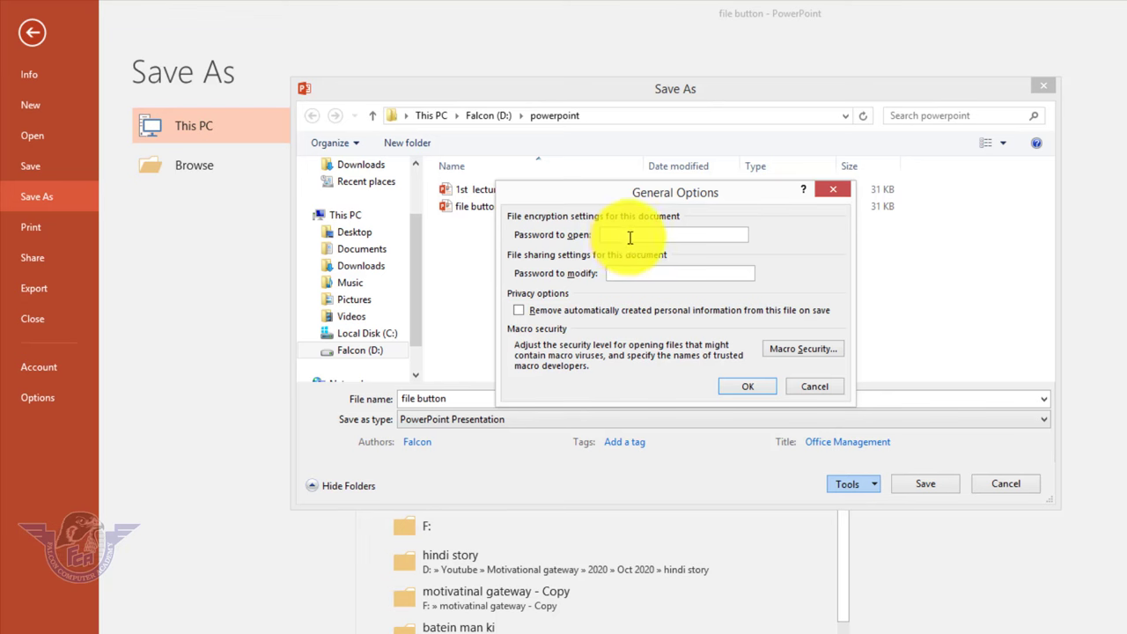
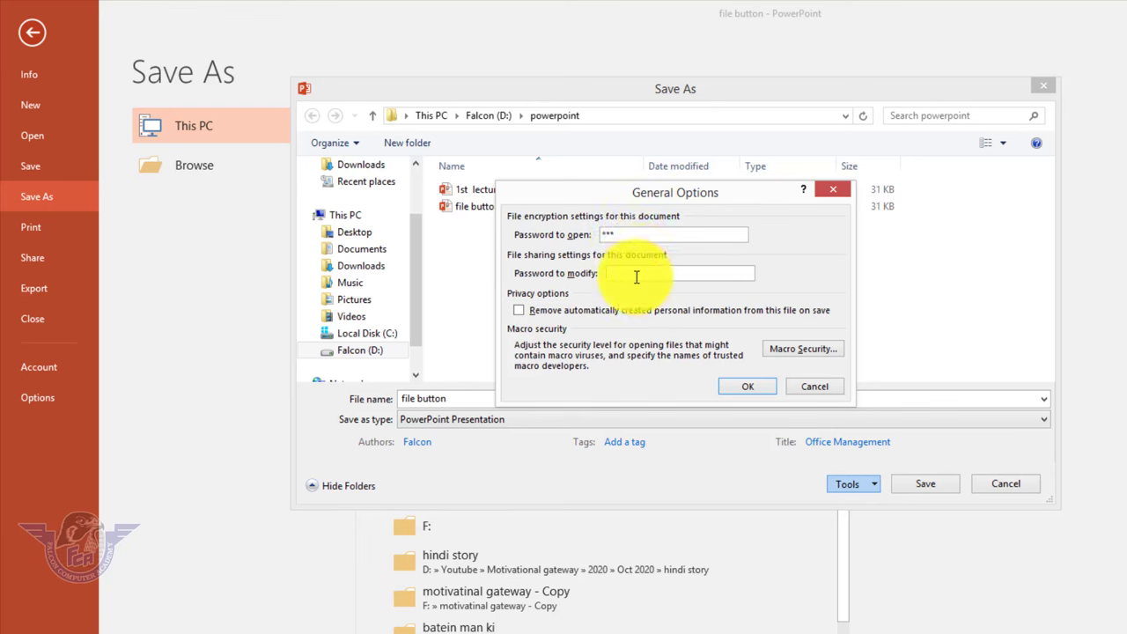
click(633, 274)
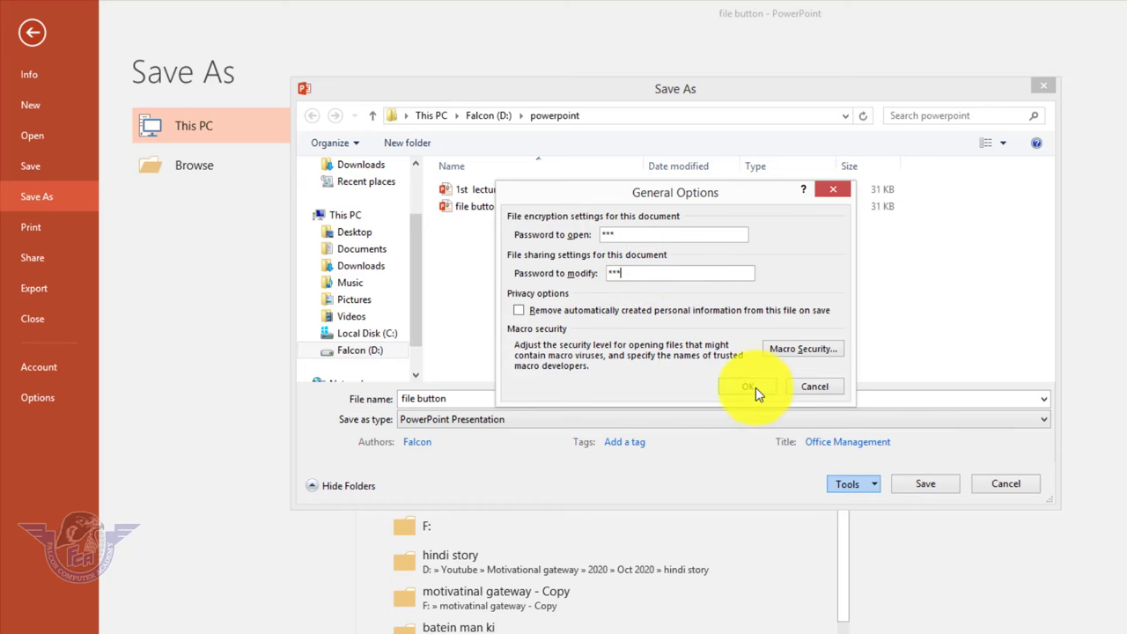
click(751, 389)
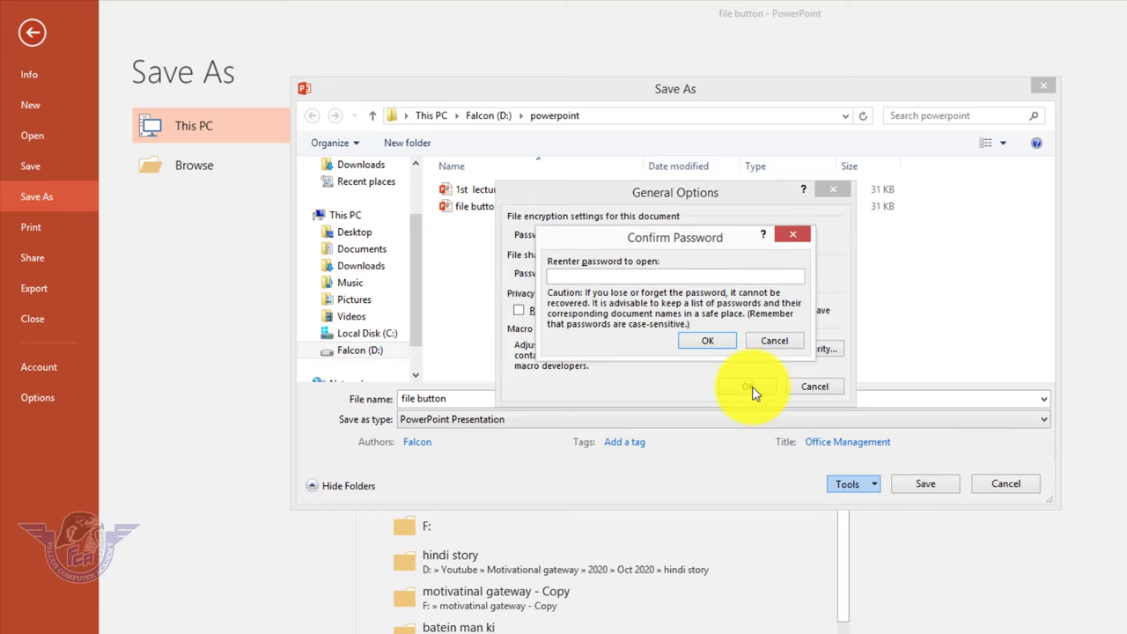
- Re-enter both passwords to confirm them, then save over the existing file button.pptx
click(699, 344)
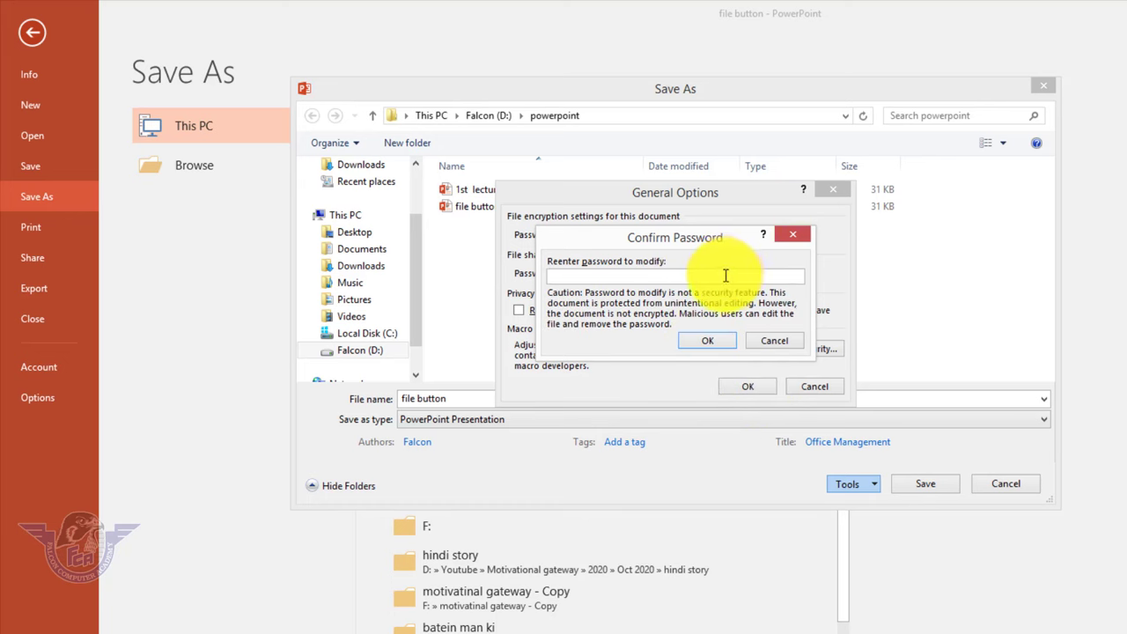
click(715, 342)
click(748, 386)
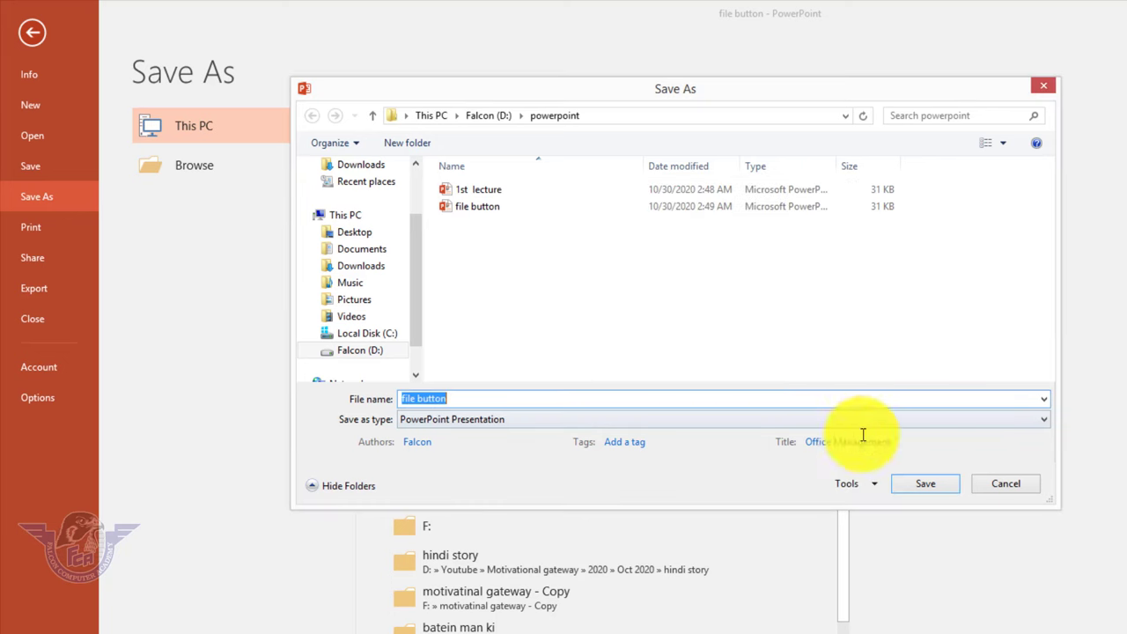
click(918, 486)
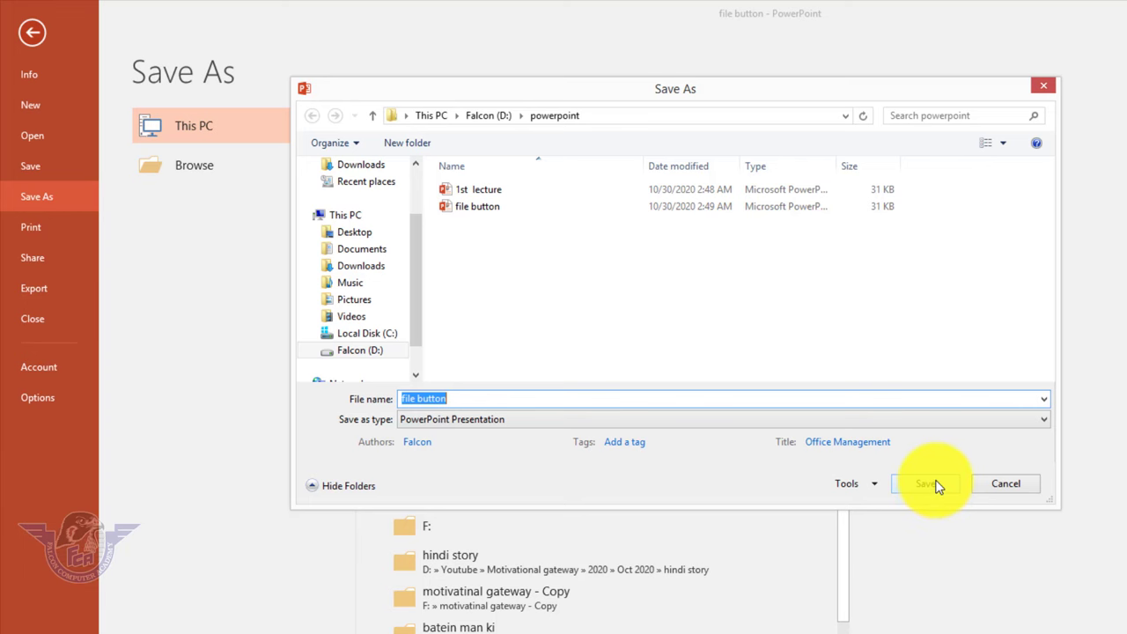
click(937, 484)
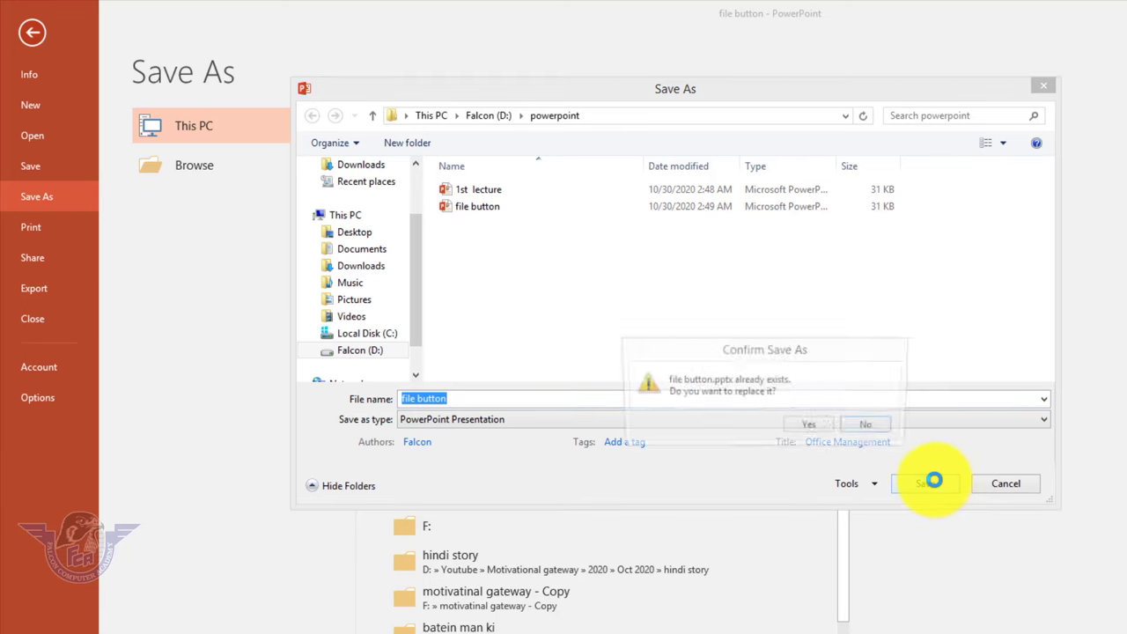
click(810, 422)
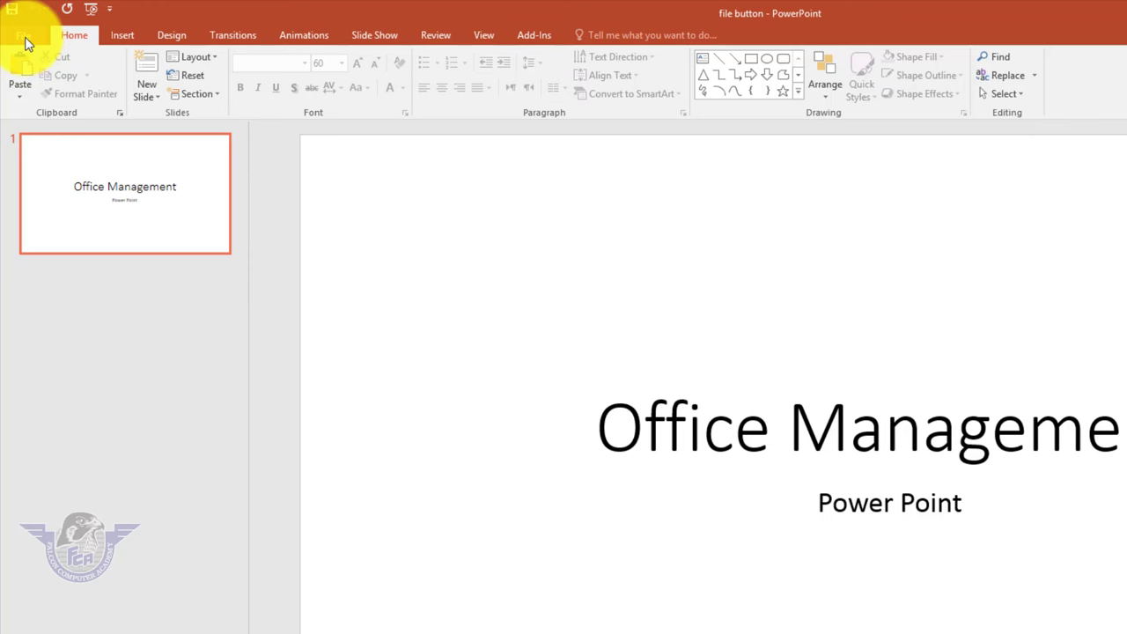
- Close the presentation and try opening file button again from the Open dialog
click(25, 40)
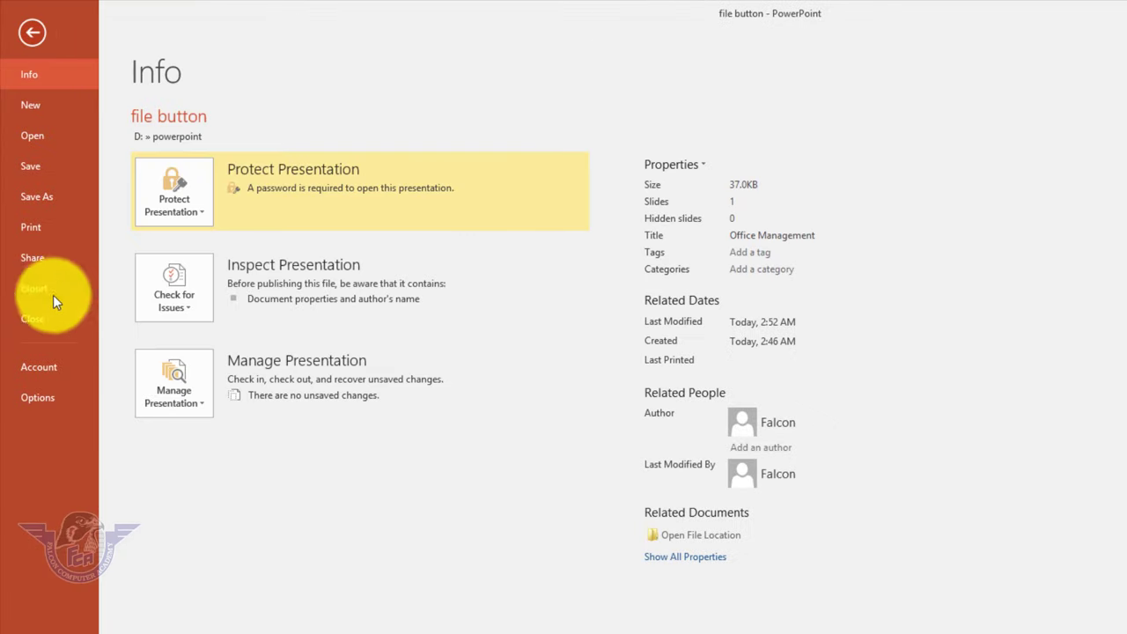
click(42, 321)
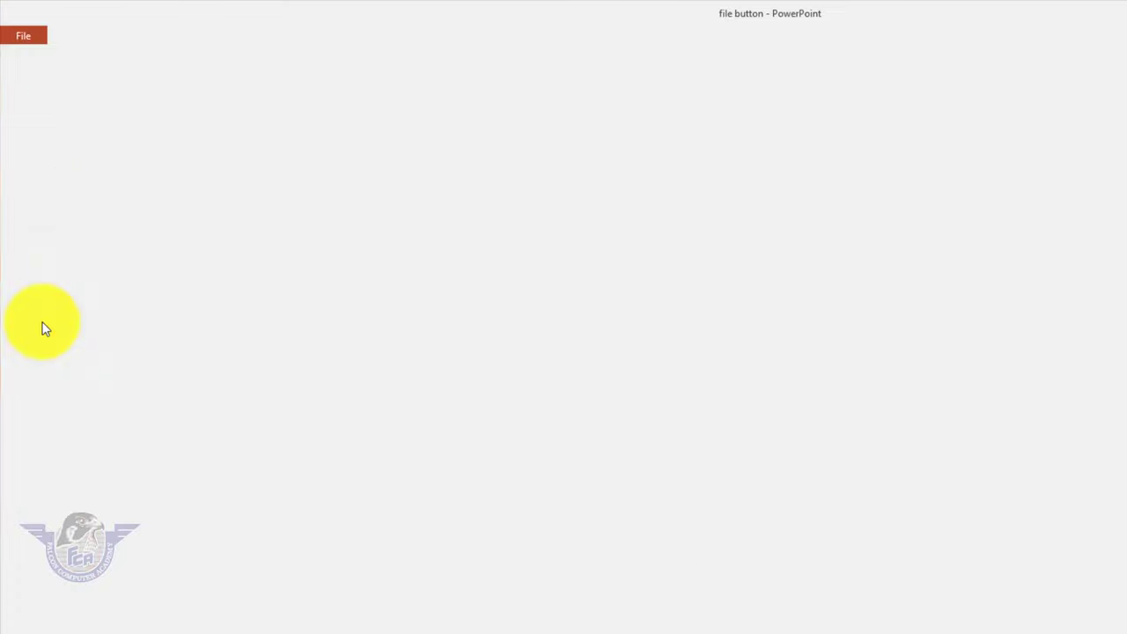
click(21, 37)
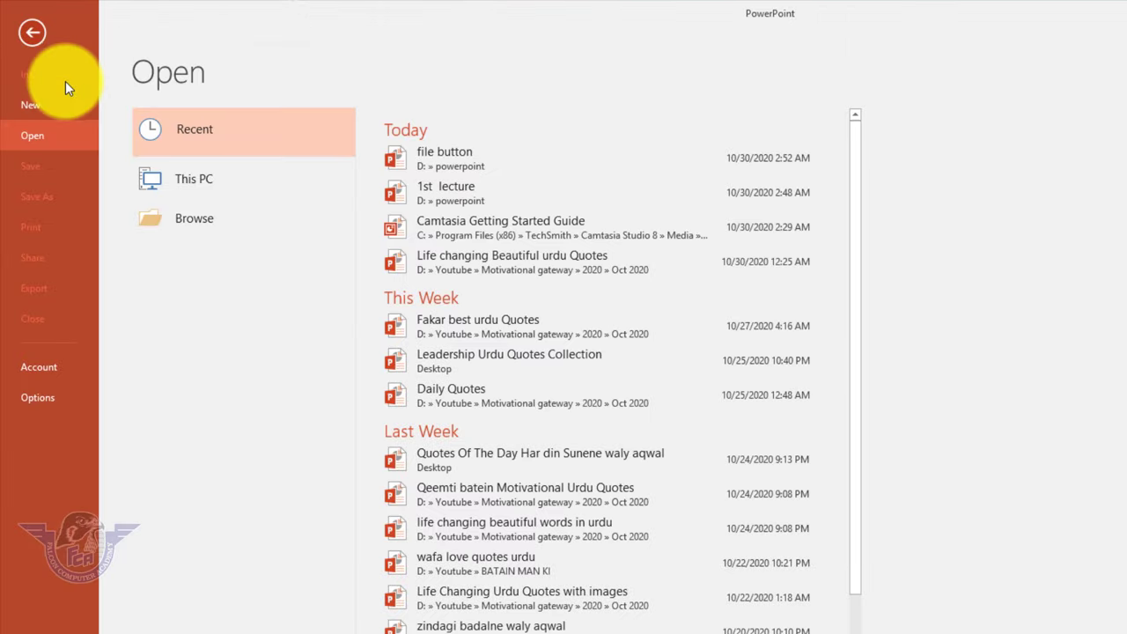
click(212, 219)
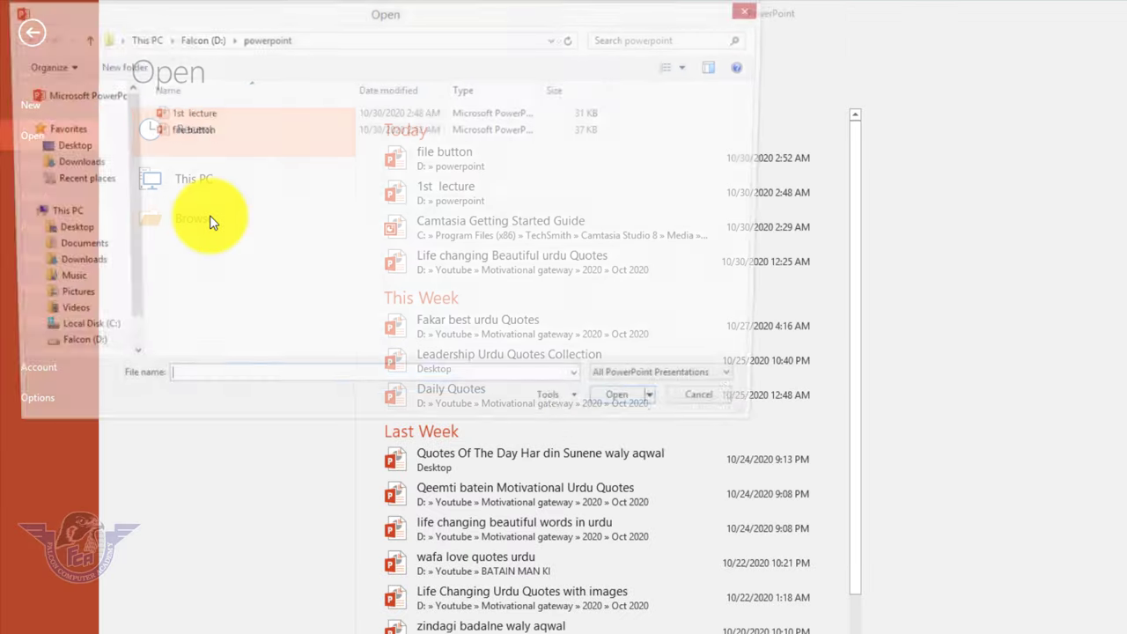
click(184, 127)
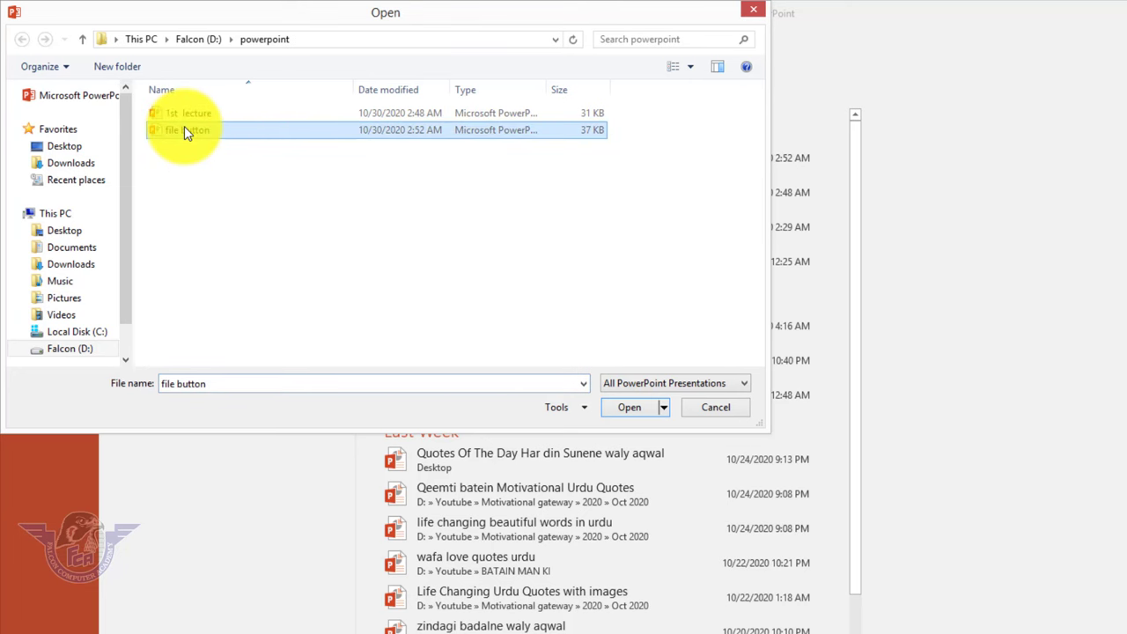
click(636, 408)
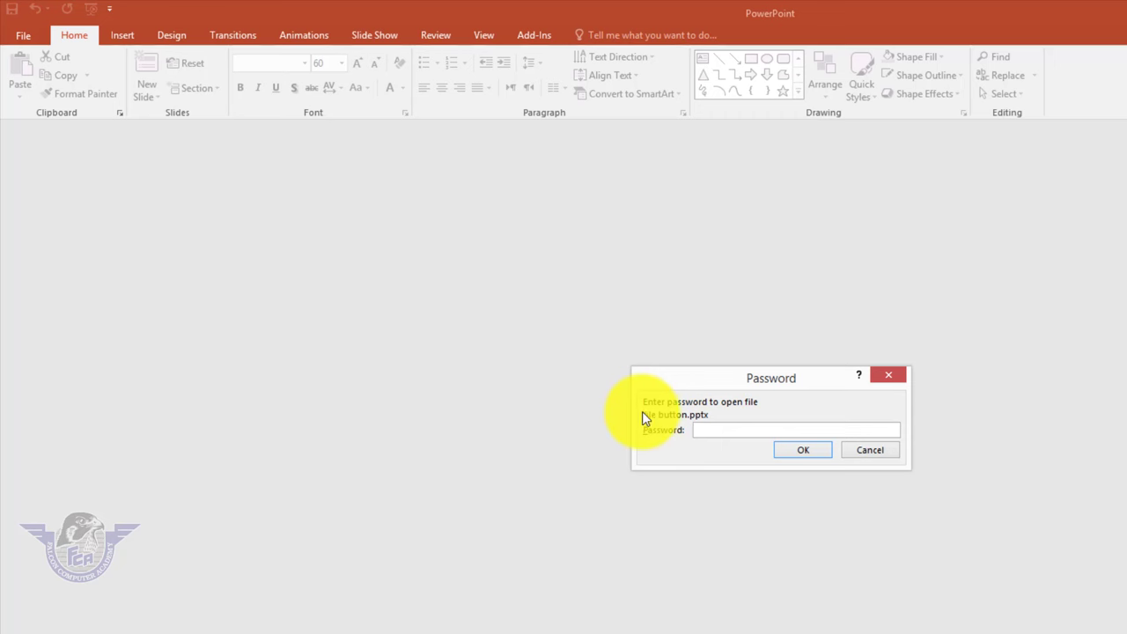
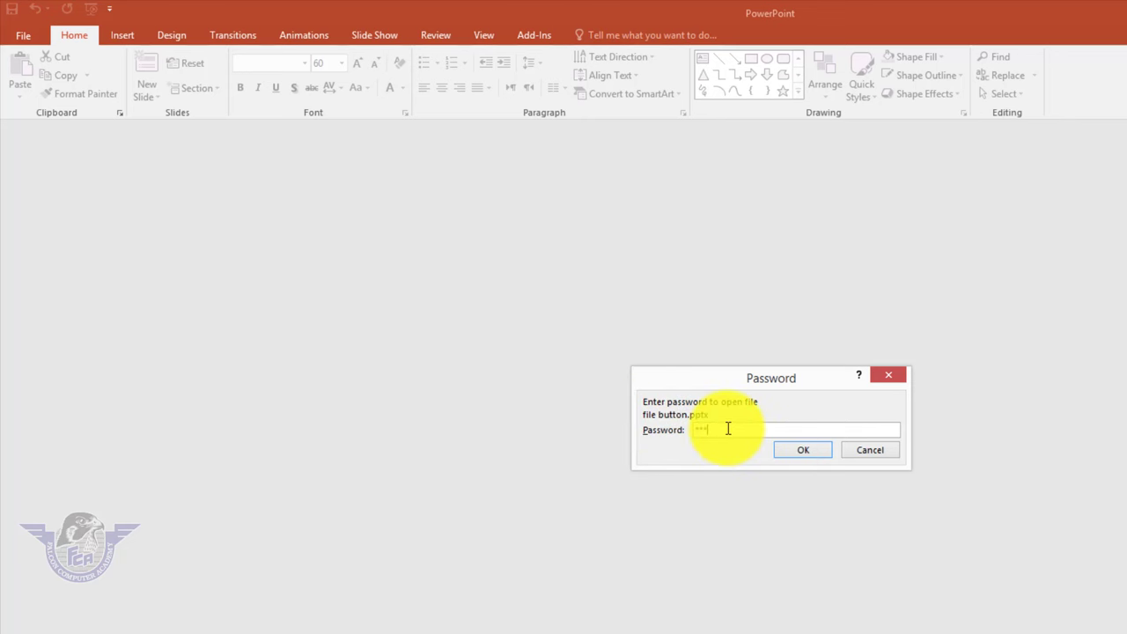
- Enter an incorrect open password and dismiss the wrong-password error
key(BackSpace)
key(BackSpace)
key(BackSpace)
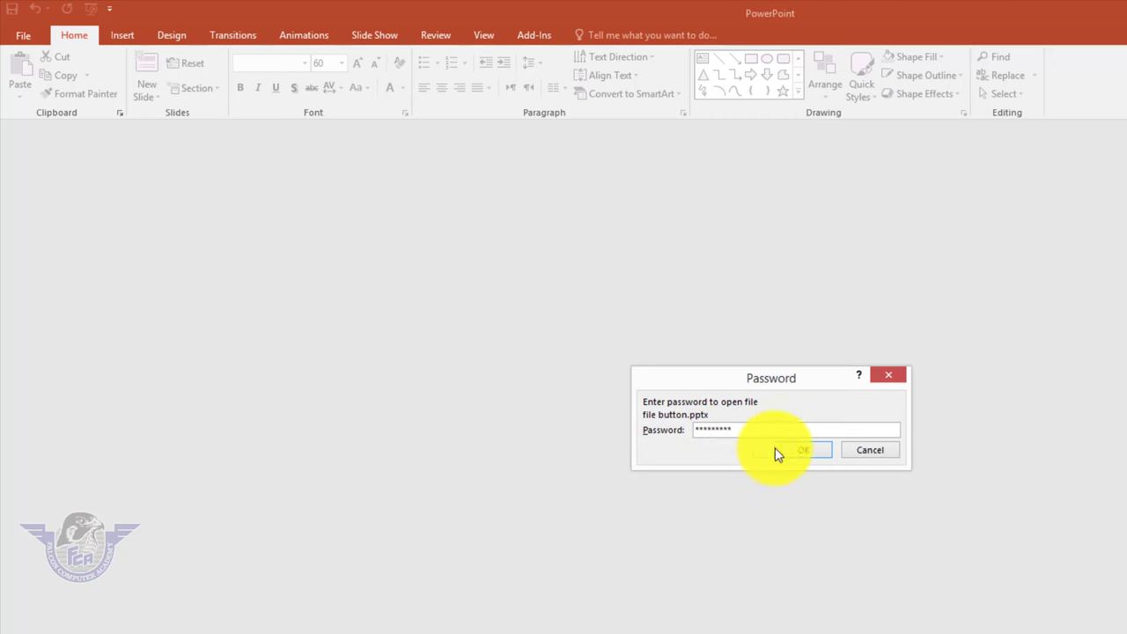
click(798, 453)
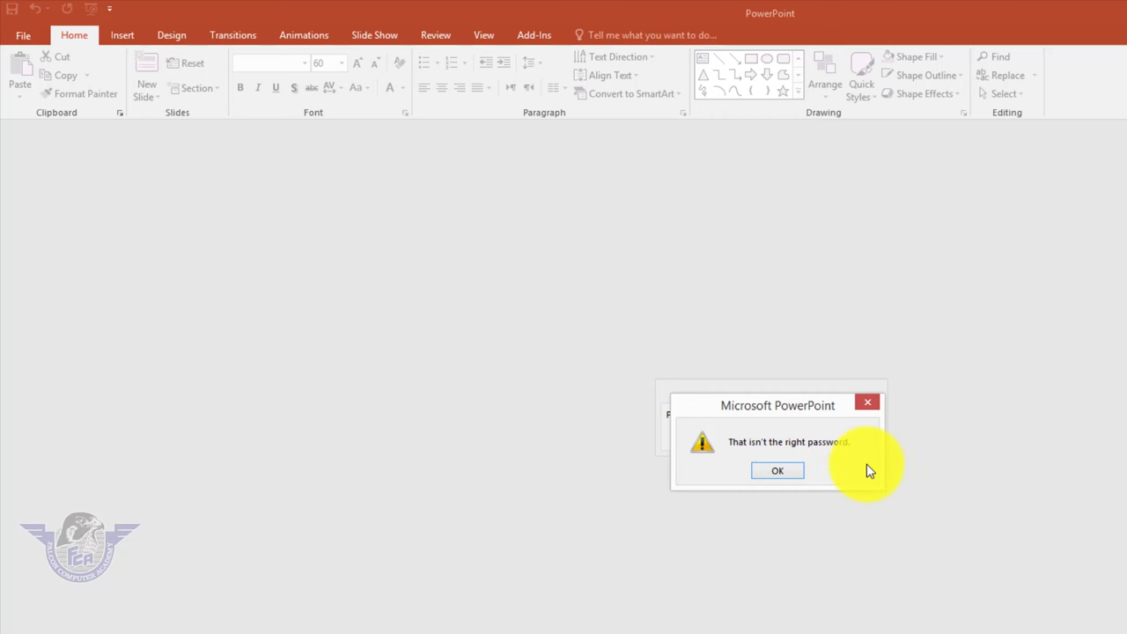
click(796, 474)
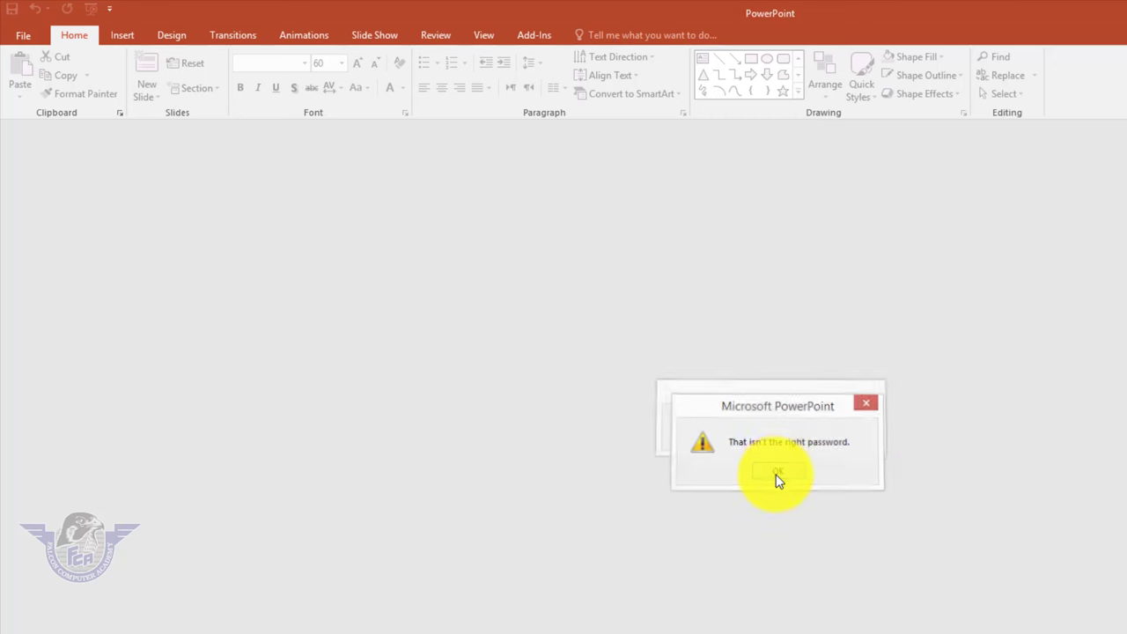
- Open file button from the Open dialog, supplying its open password and then its modify password
click(26, 37)
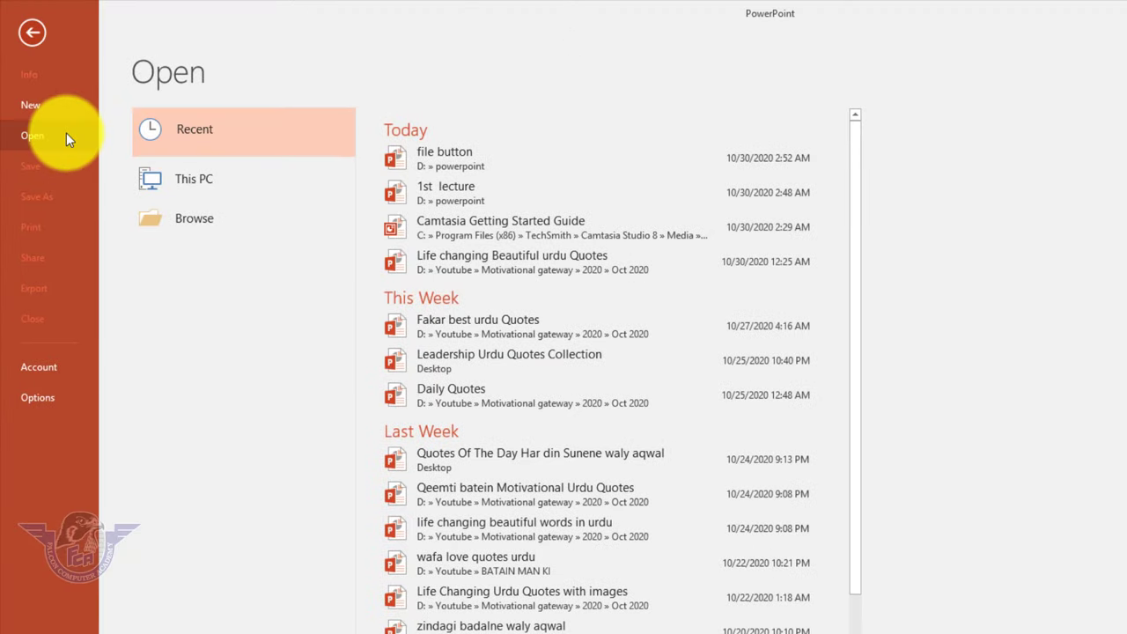
click(220, 230)
click(186, 130)
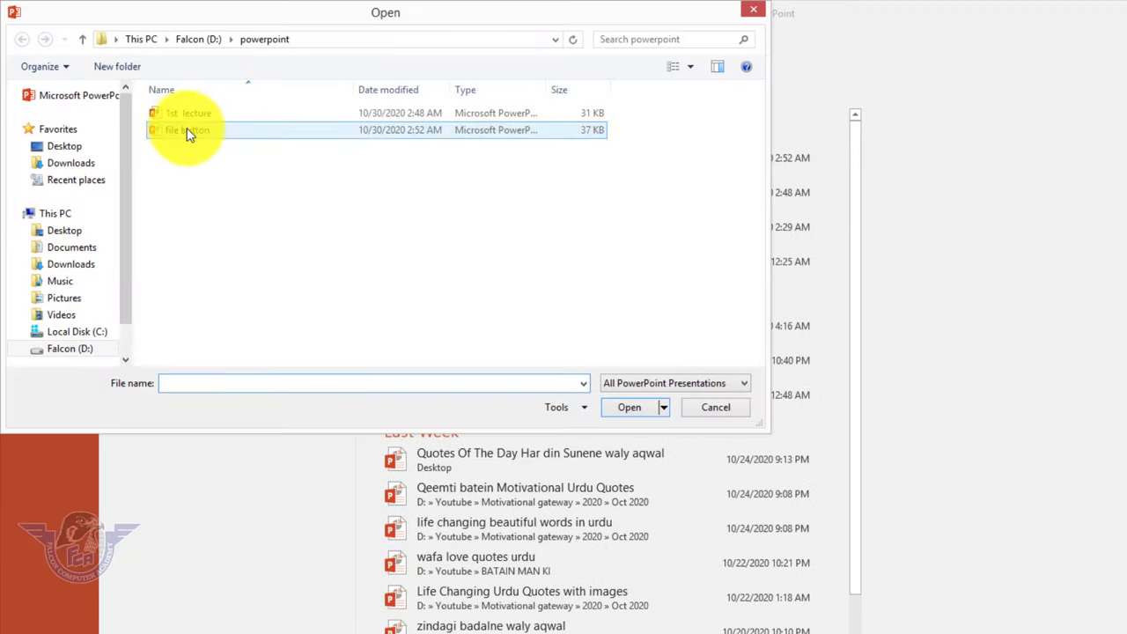
click(614, 412)
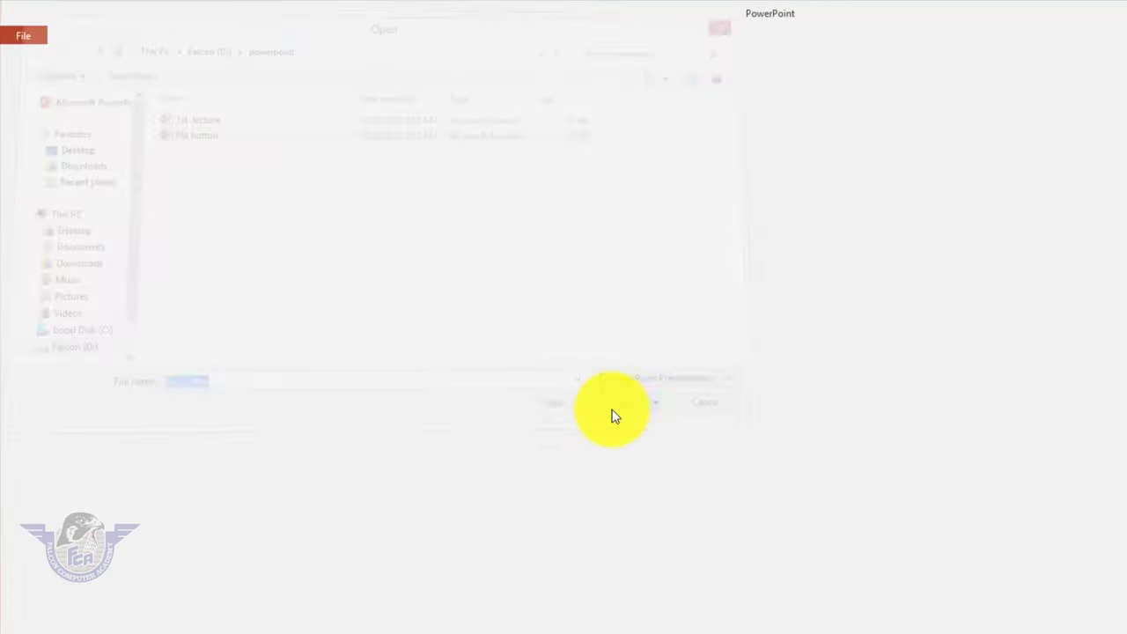
text(***)
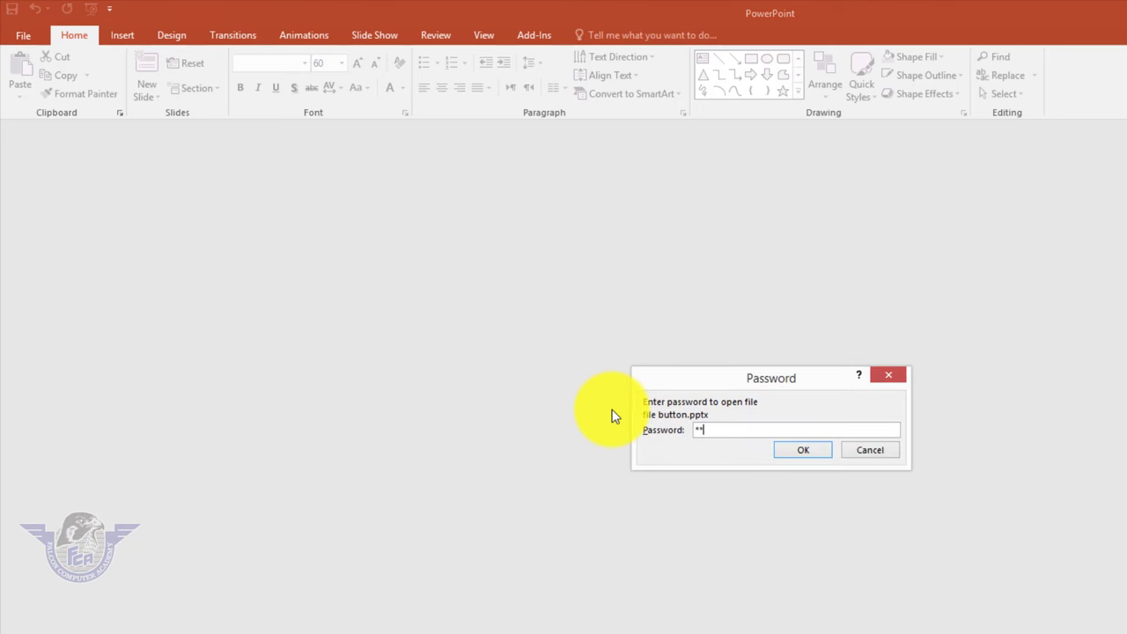
click(803, 454)
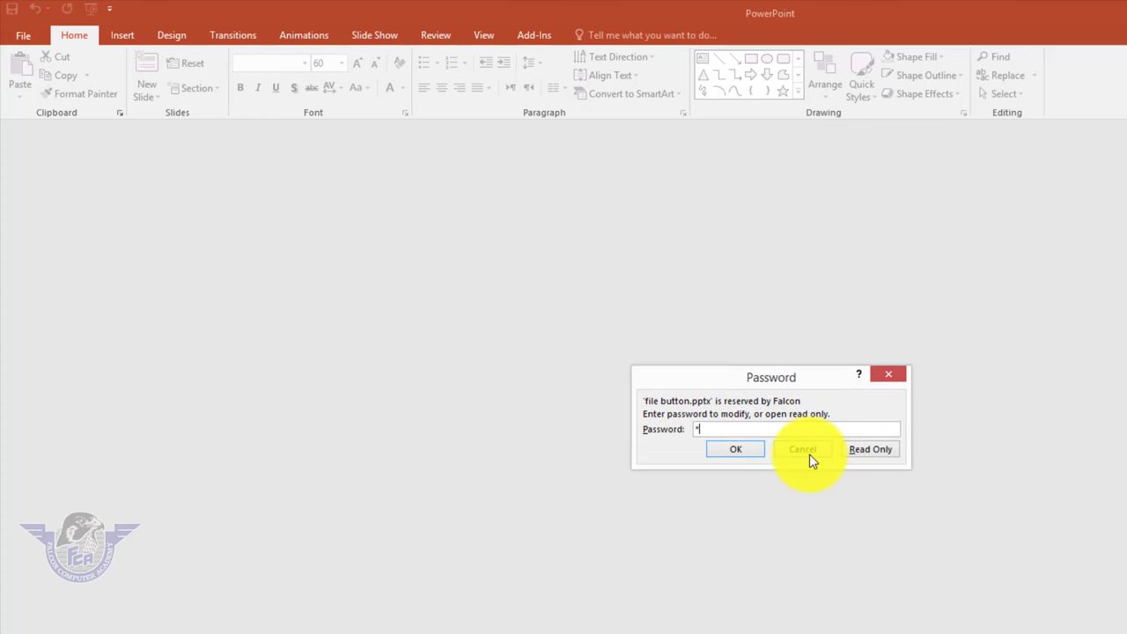
text(***)
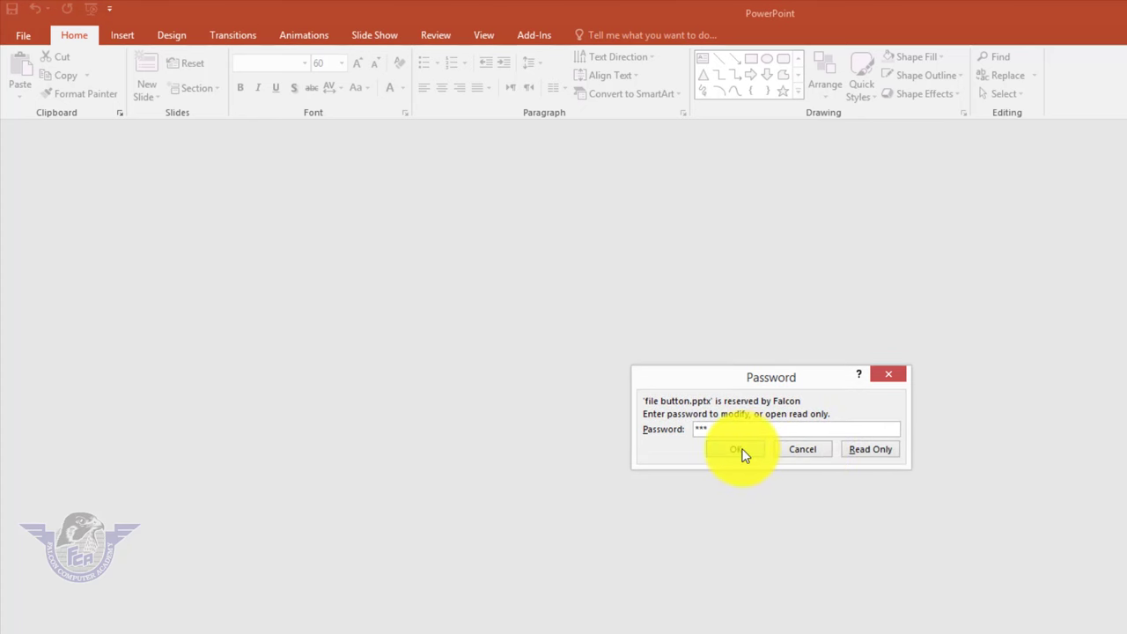
click(744, 450)
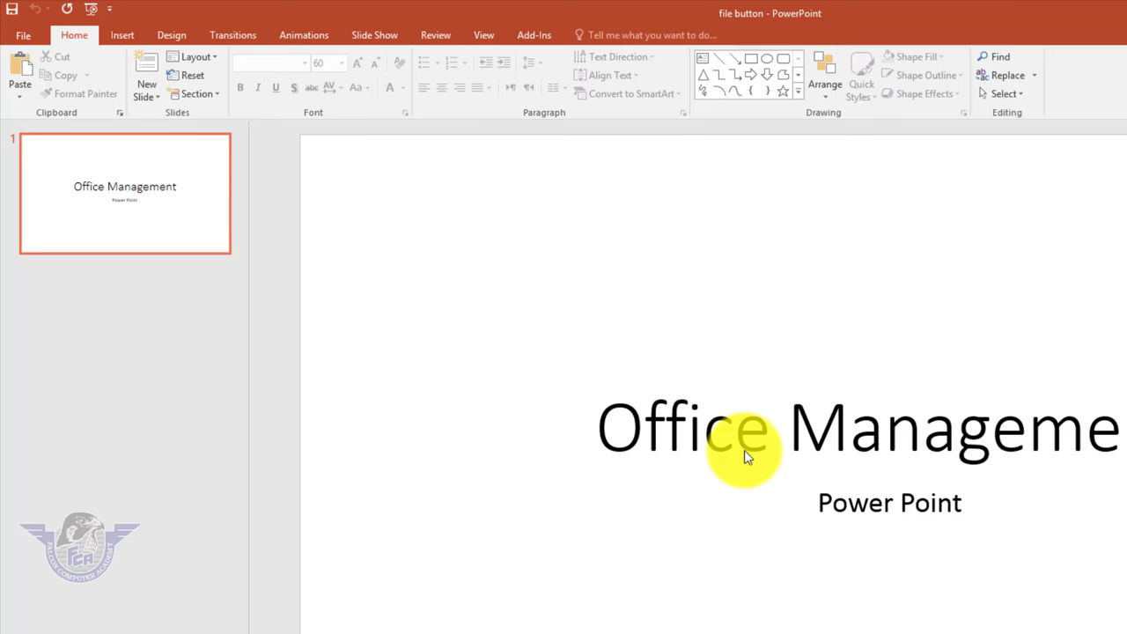
- Open the General Options from the Save As dialog's Tools menu
click(23, 37)
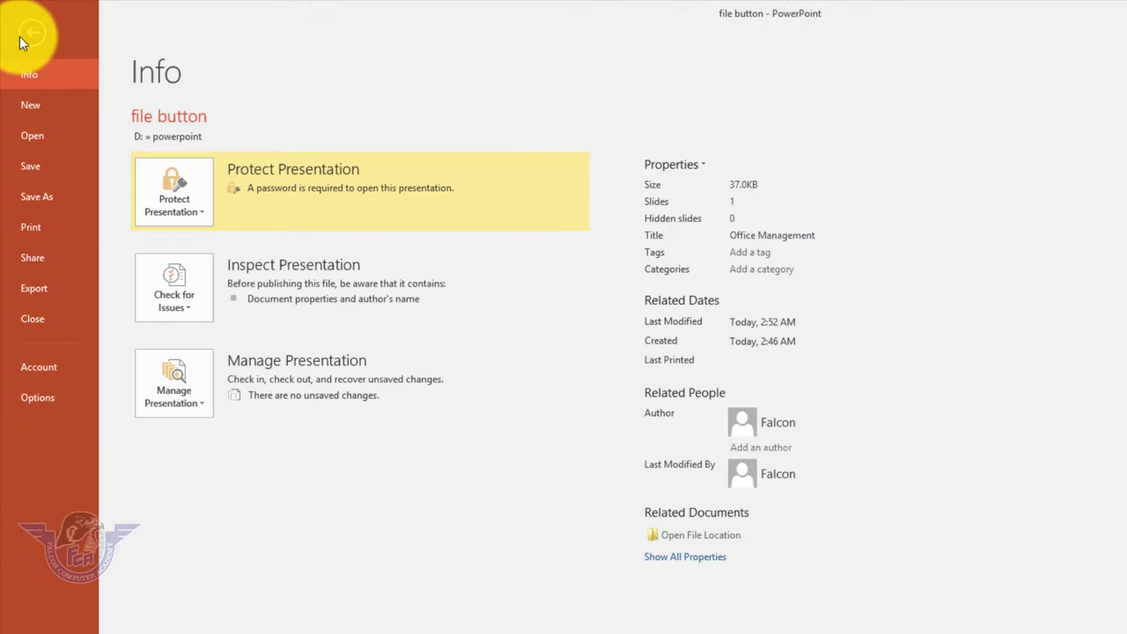
click(53, 189)
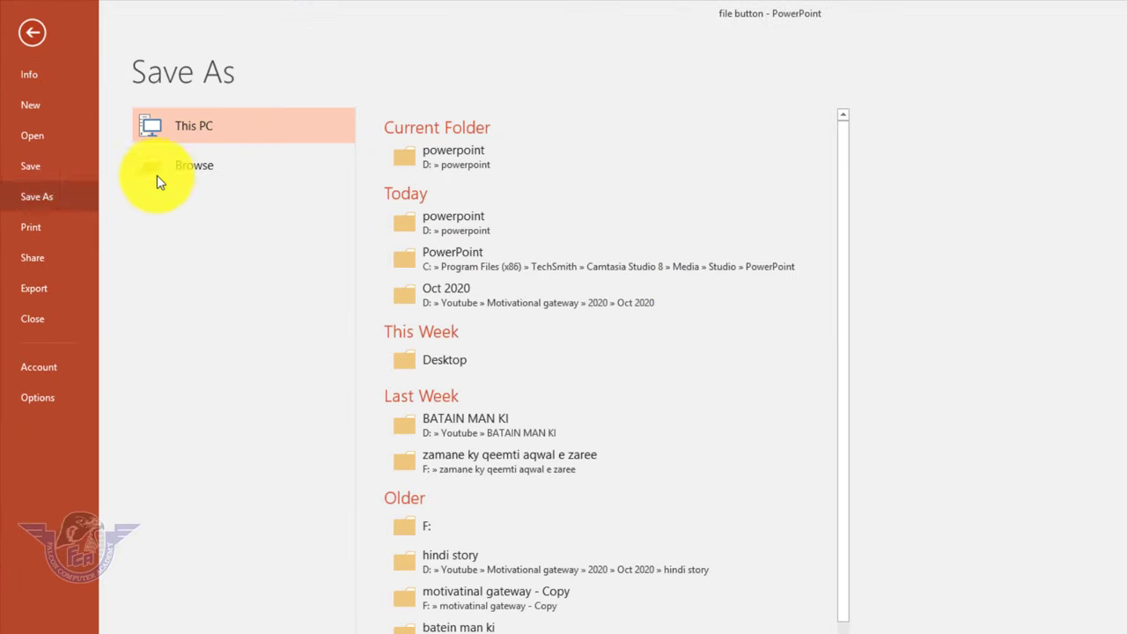
click(192, 169)
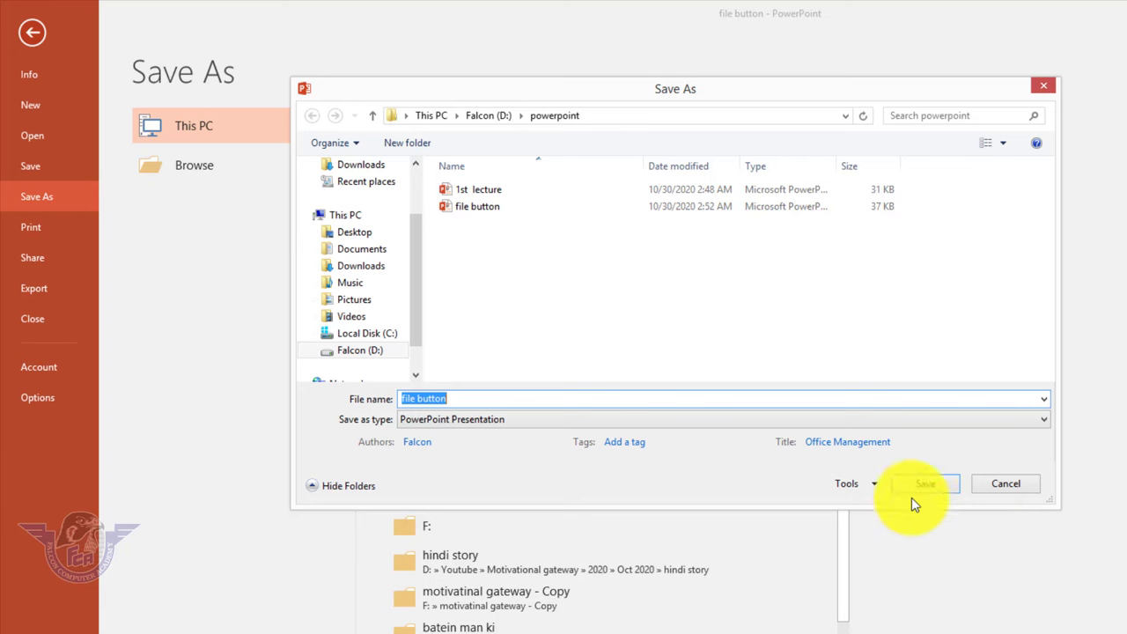
click(864, 491)
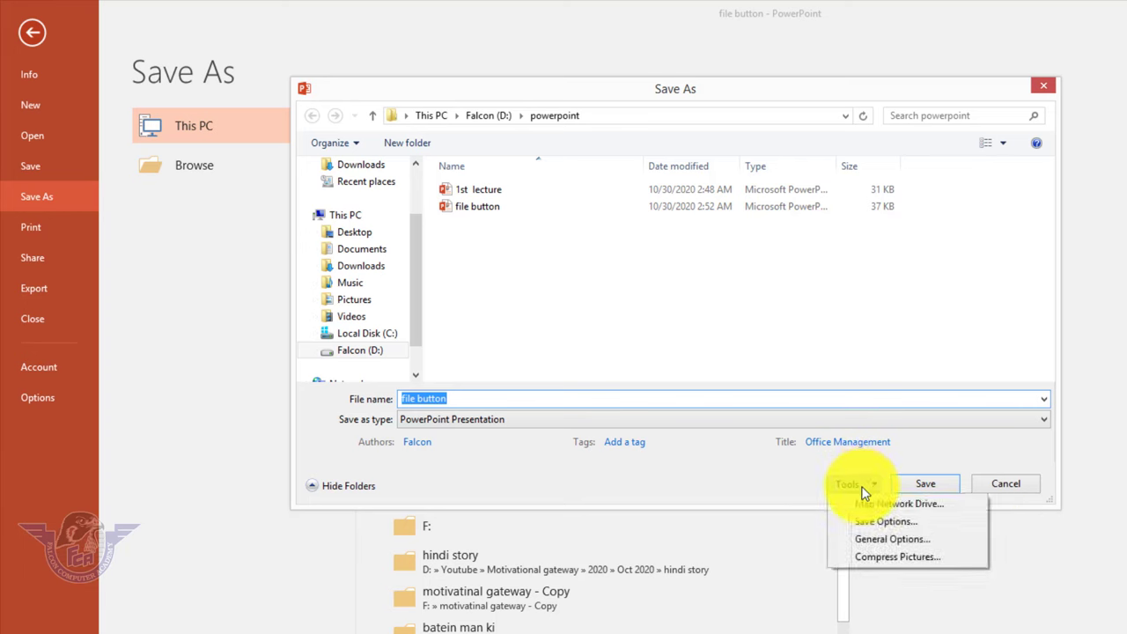
click(889, 542)
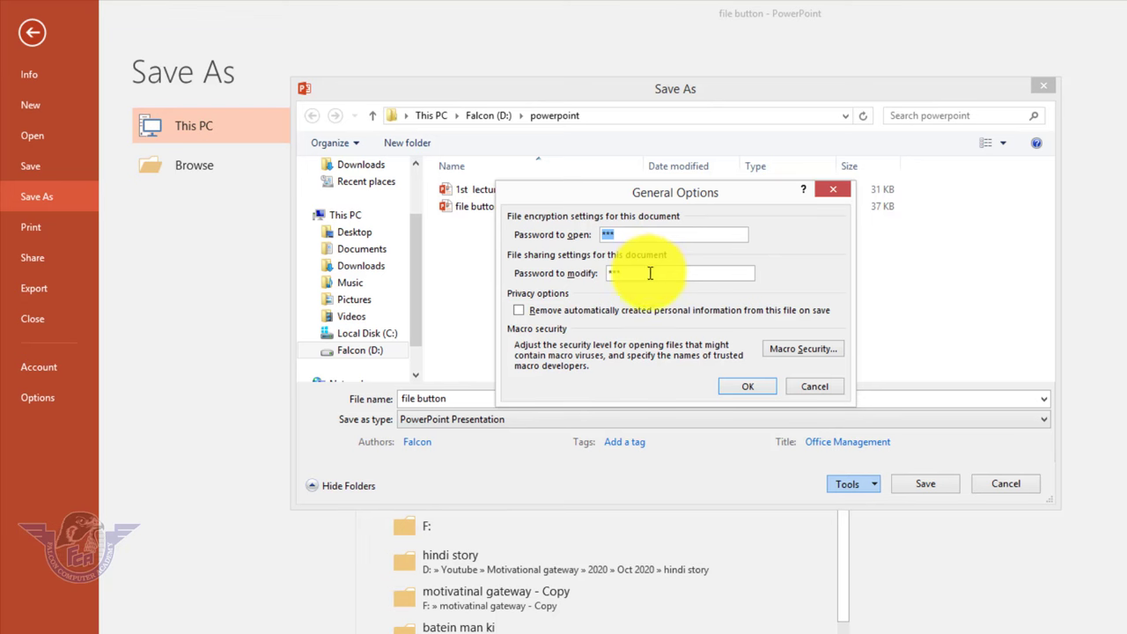
- Clear both the open and modify passwords, then save over the existing file button
key(BackSpace)
drag(651, 273, 574, 273)
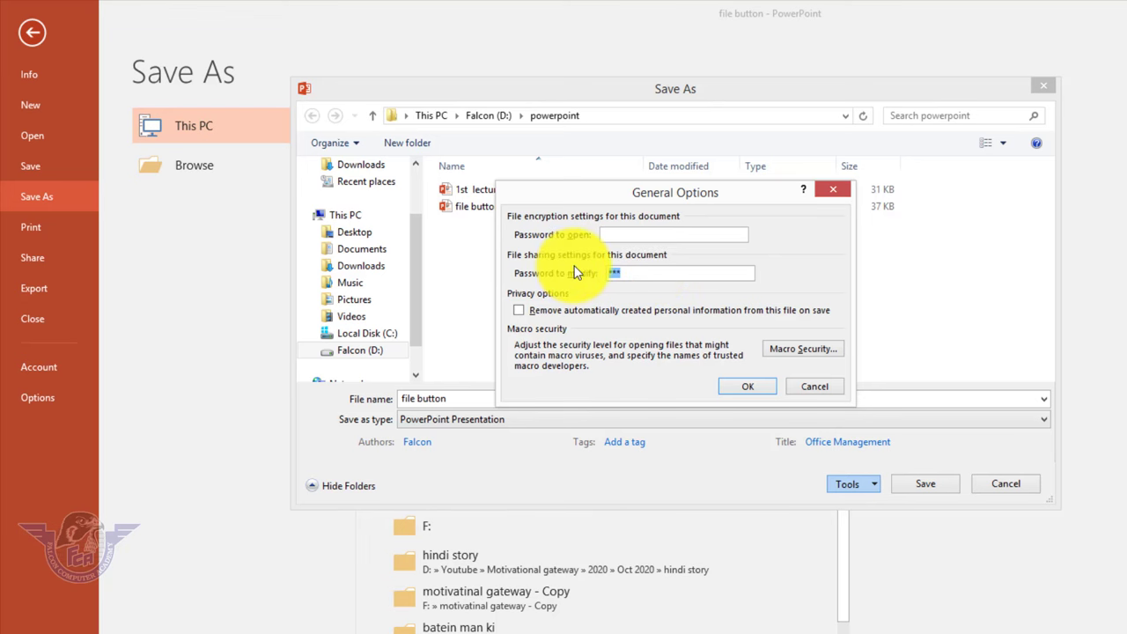
key(BackSpace)
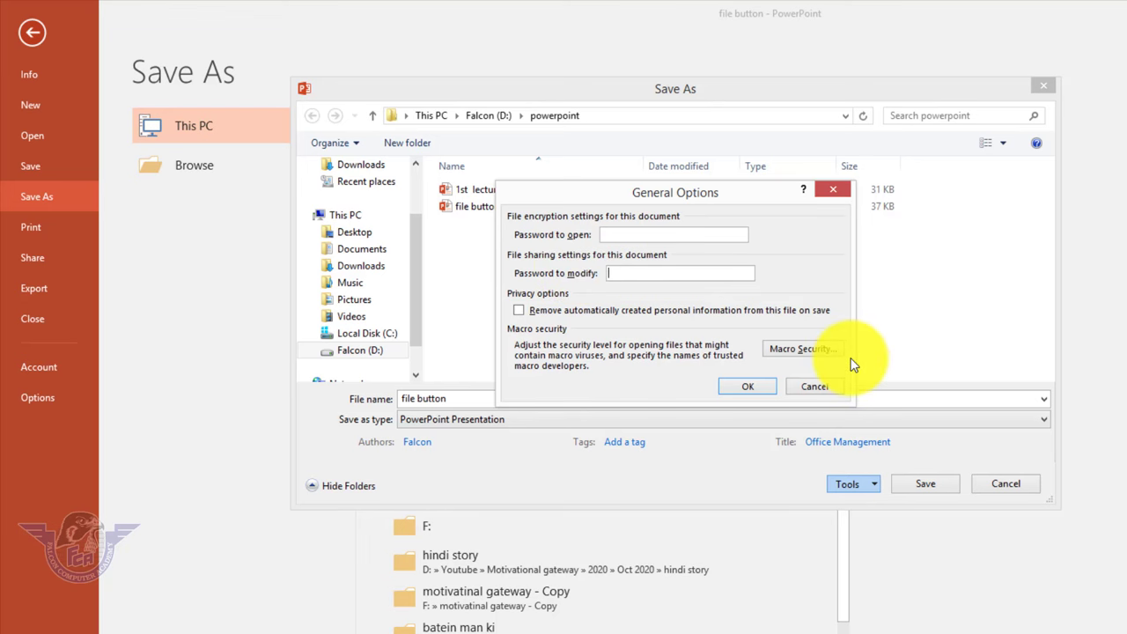
click(756, 391)
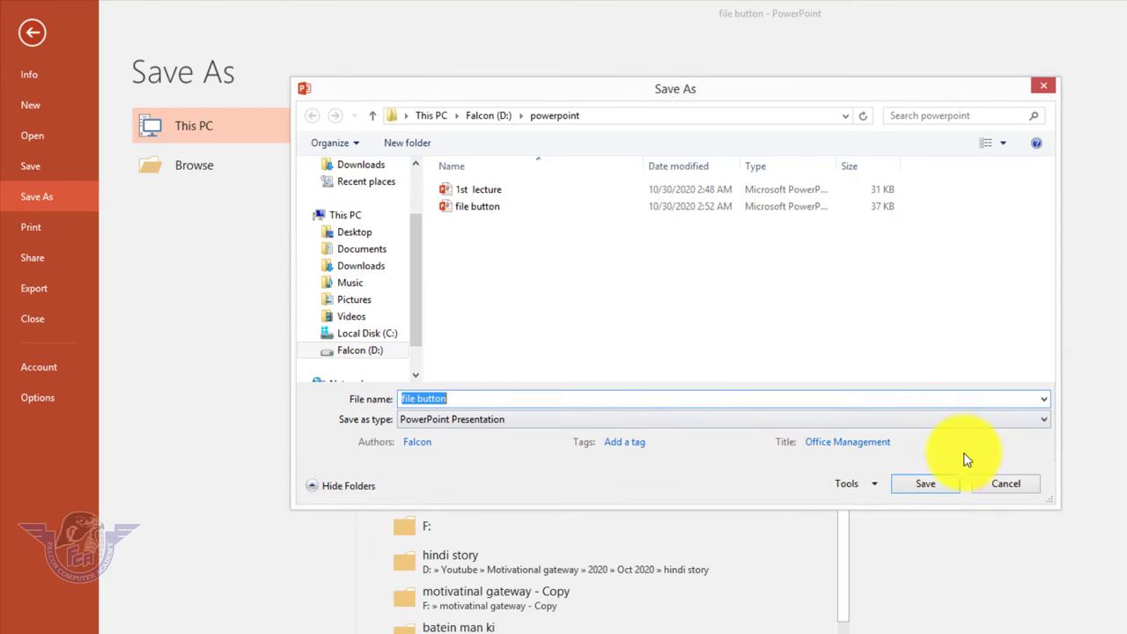
click(942, 489)
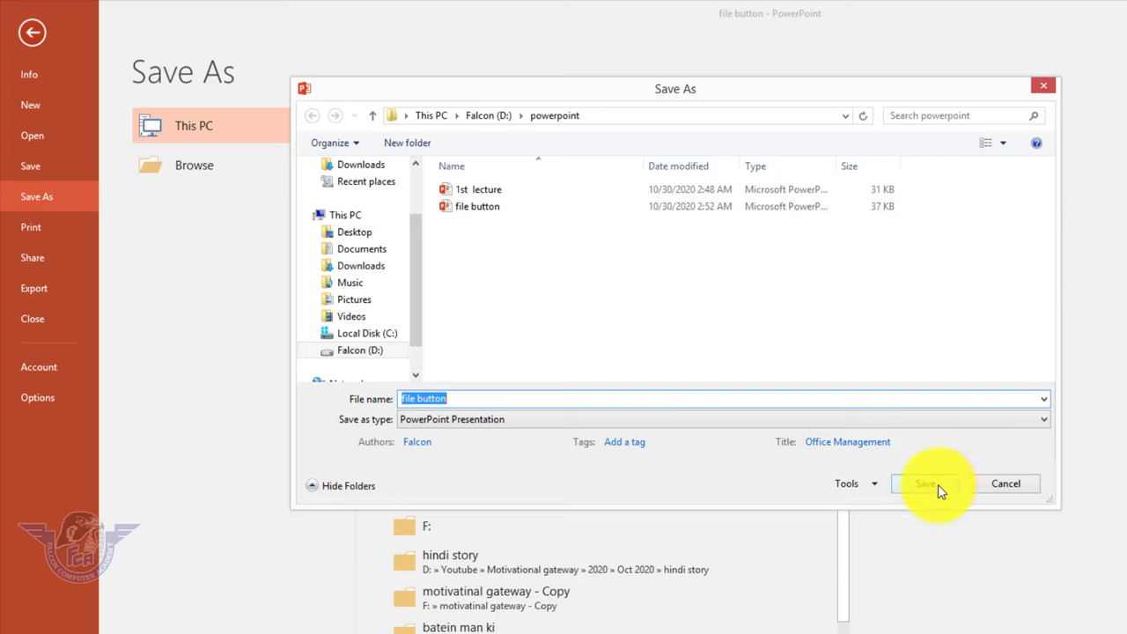
click(812, 430)
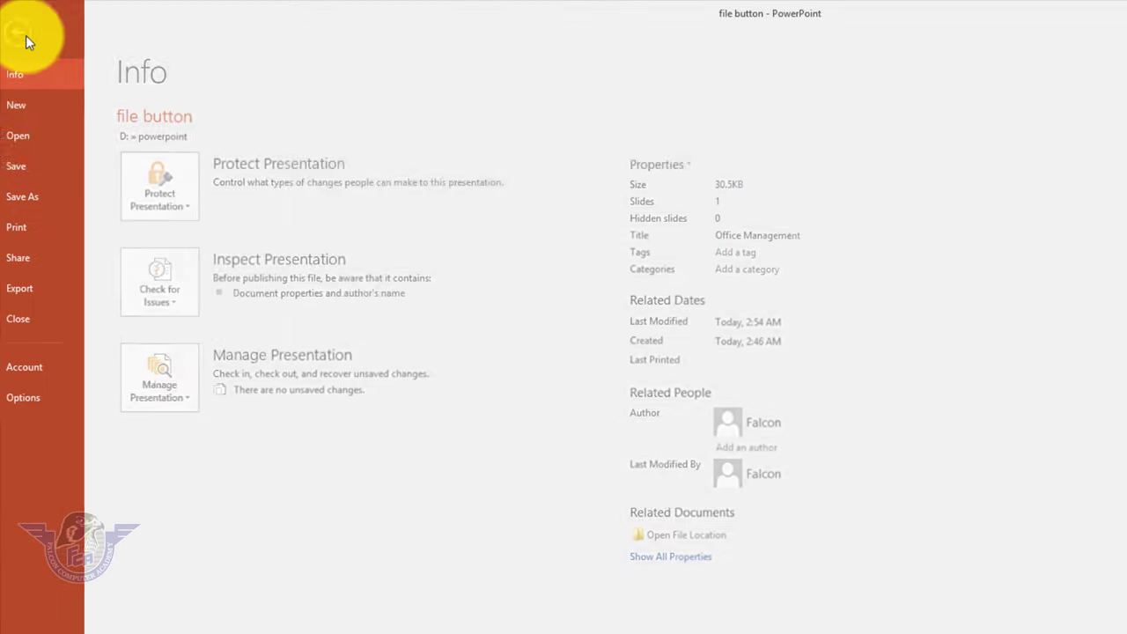
- Close the current presentation, then open file button from D:\powerpoint without a password prompt
click(26, 35)
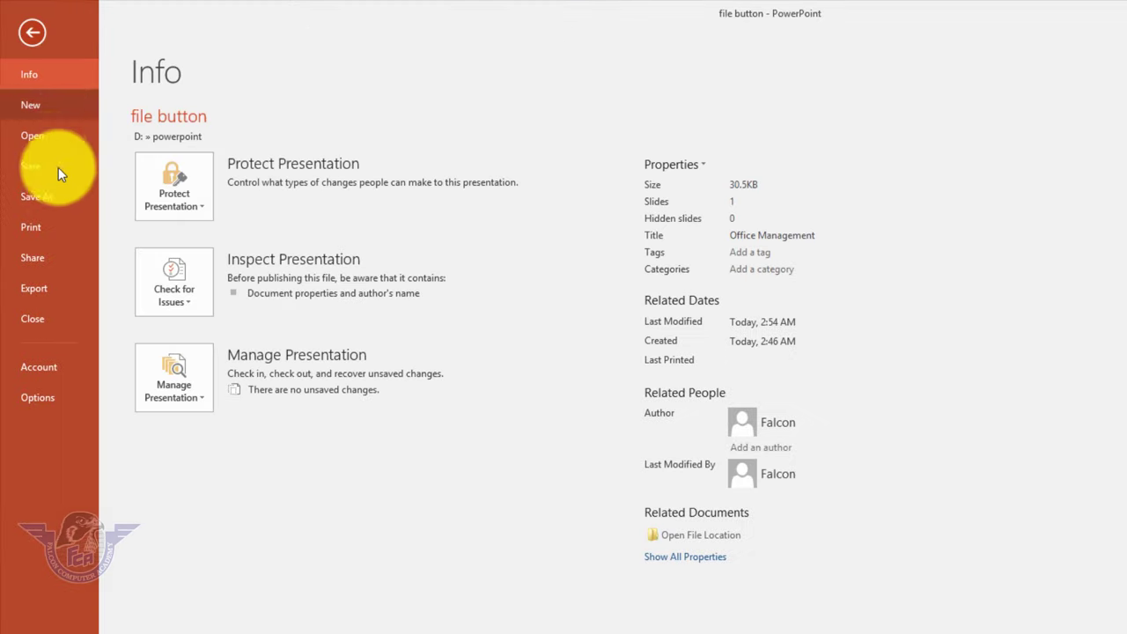
click(44, 319)
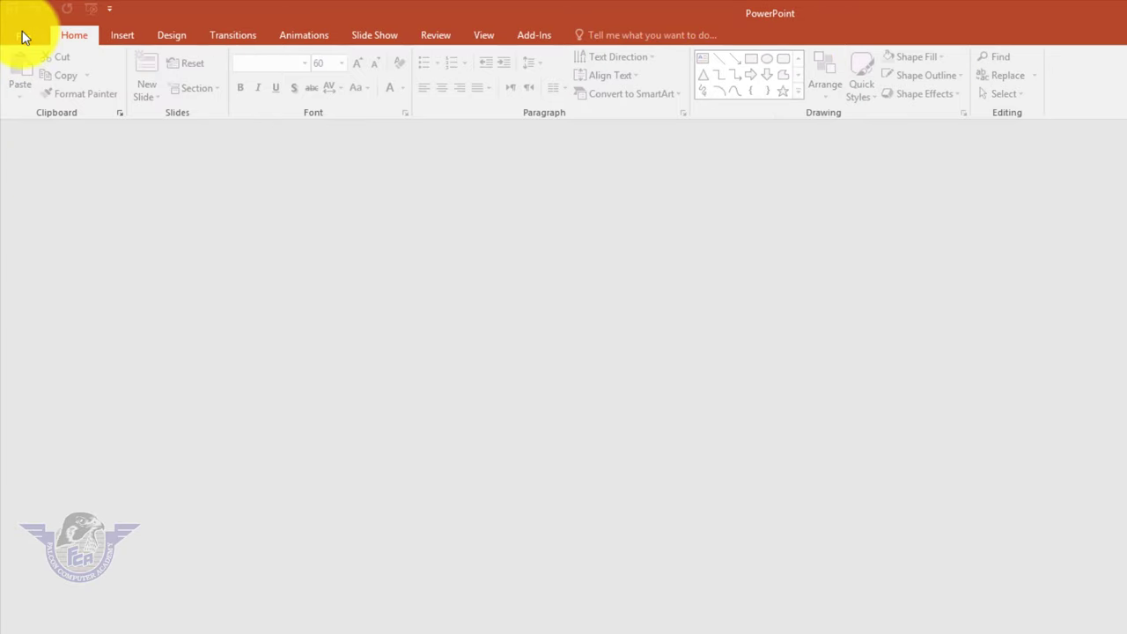
click(23, 35)
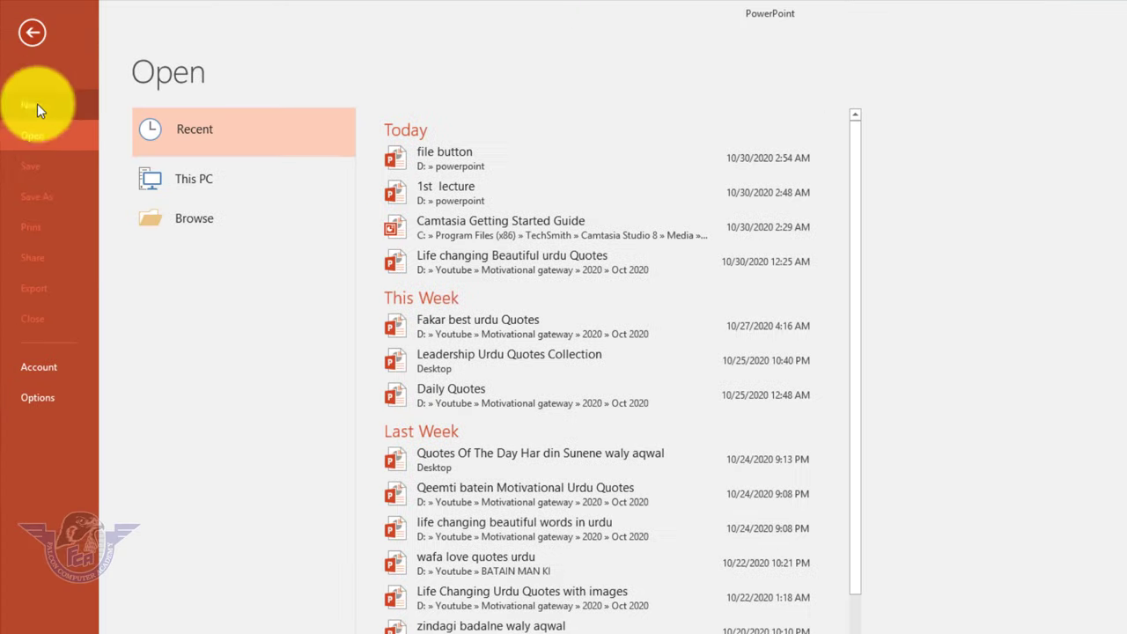
click(233, 220)
click(247, 132)
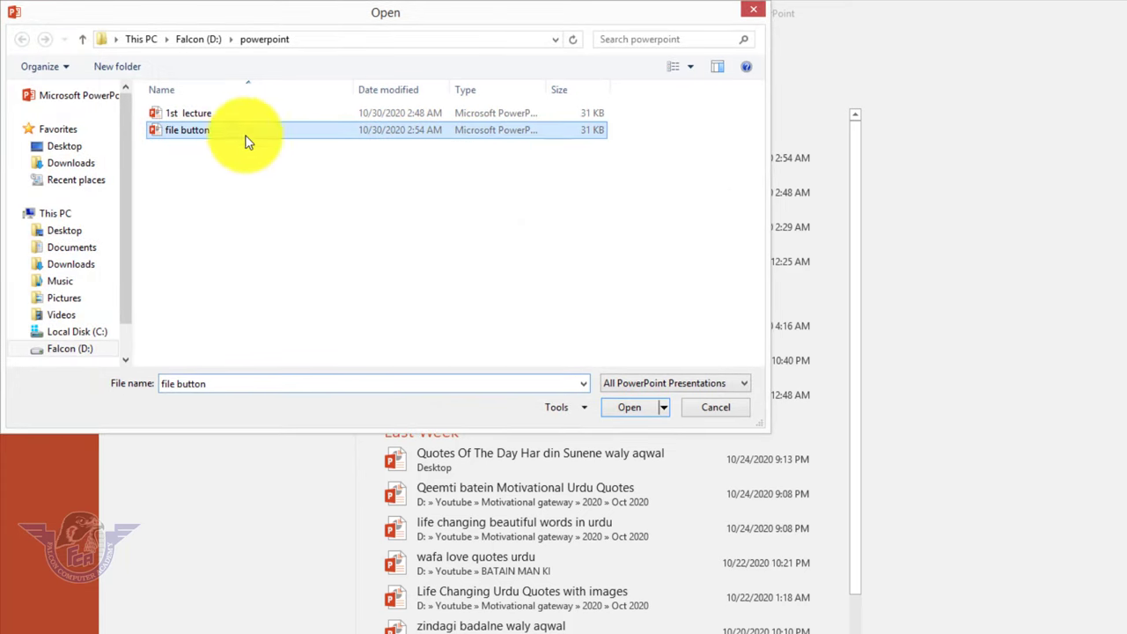
click(636, 407)
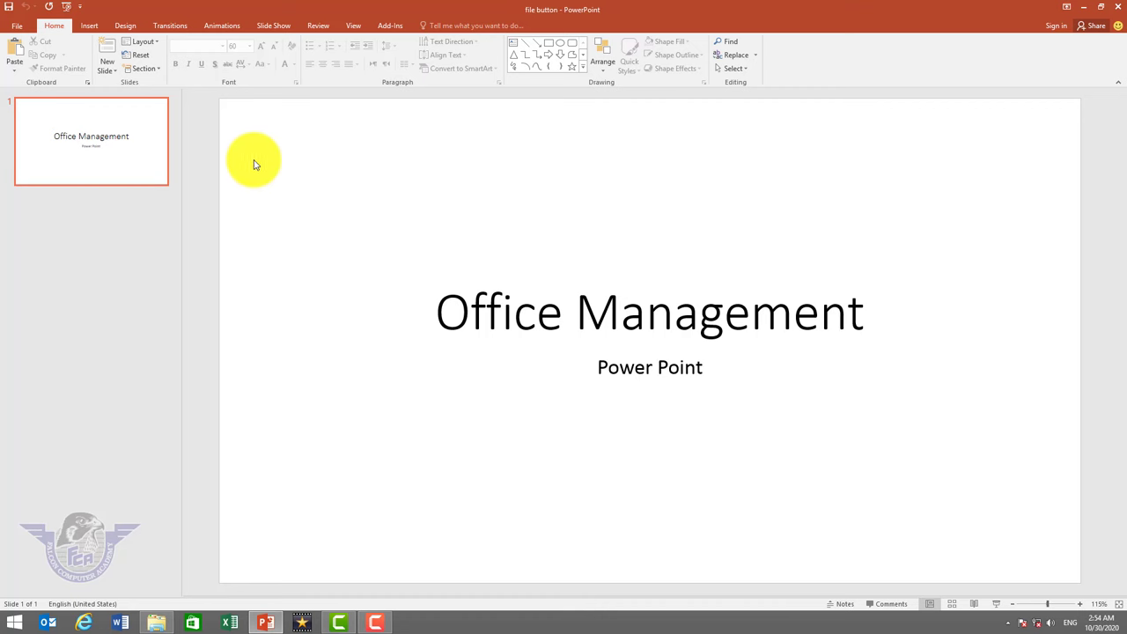
- On the Print page, change the number of copies to 3
click(17, 28)
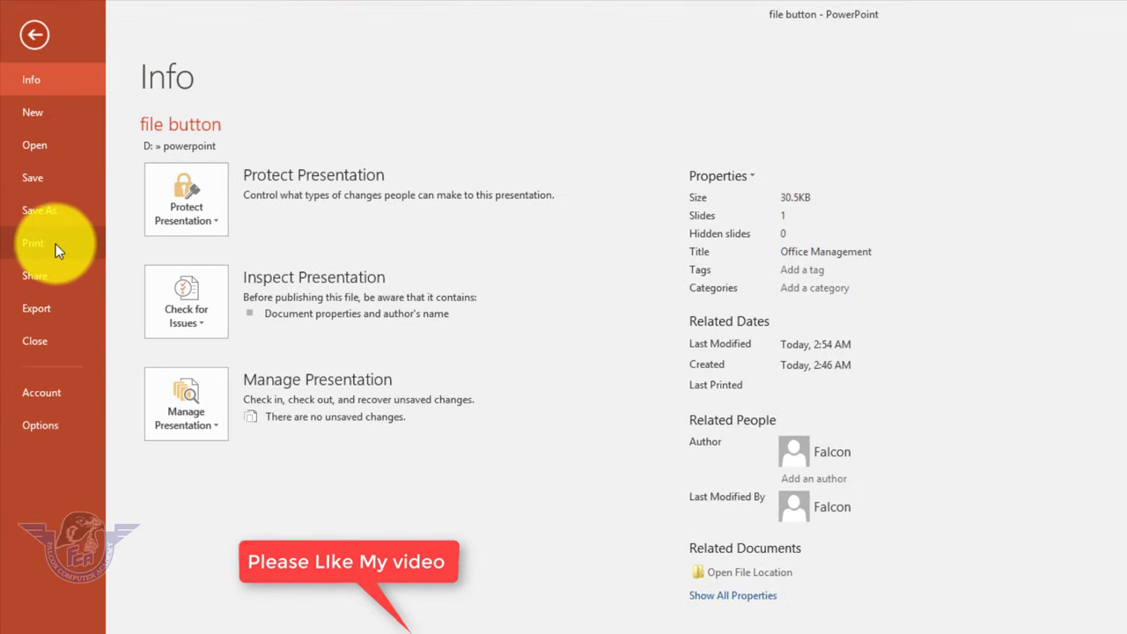
click(55, 245)
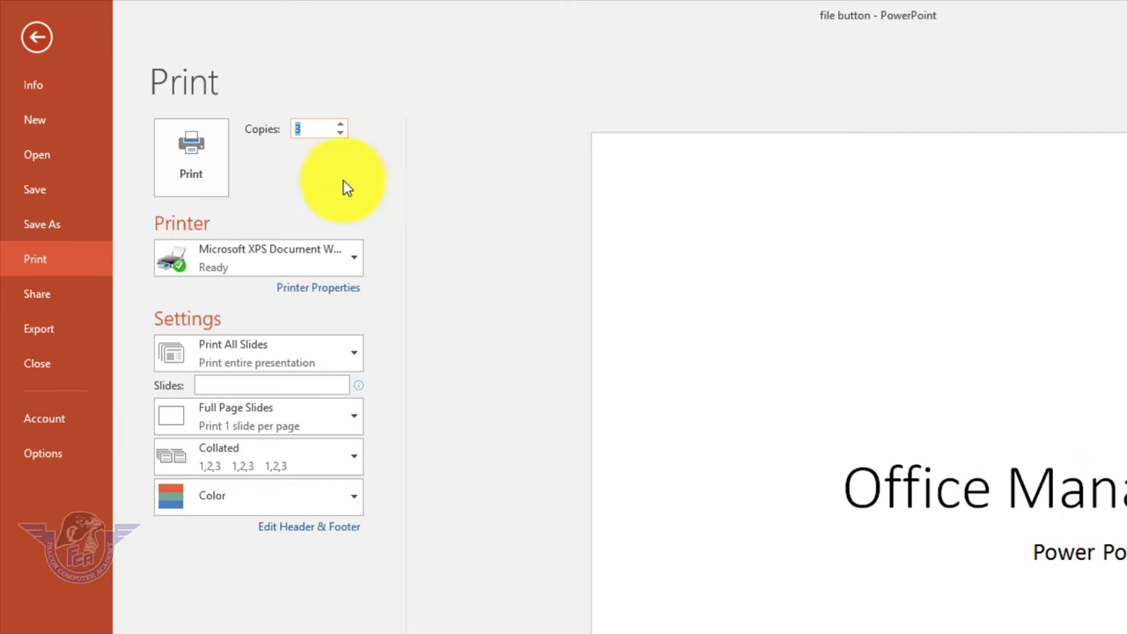
click(327, 129)
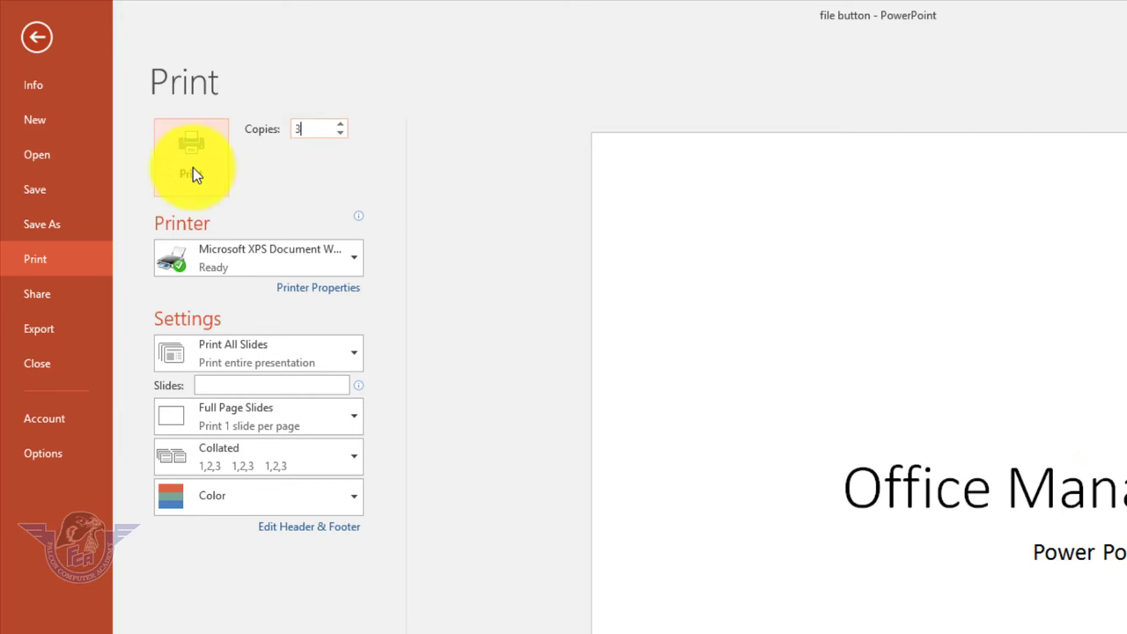
key(BackSpace)
text(3)
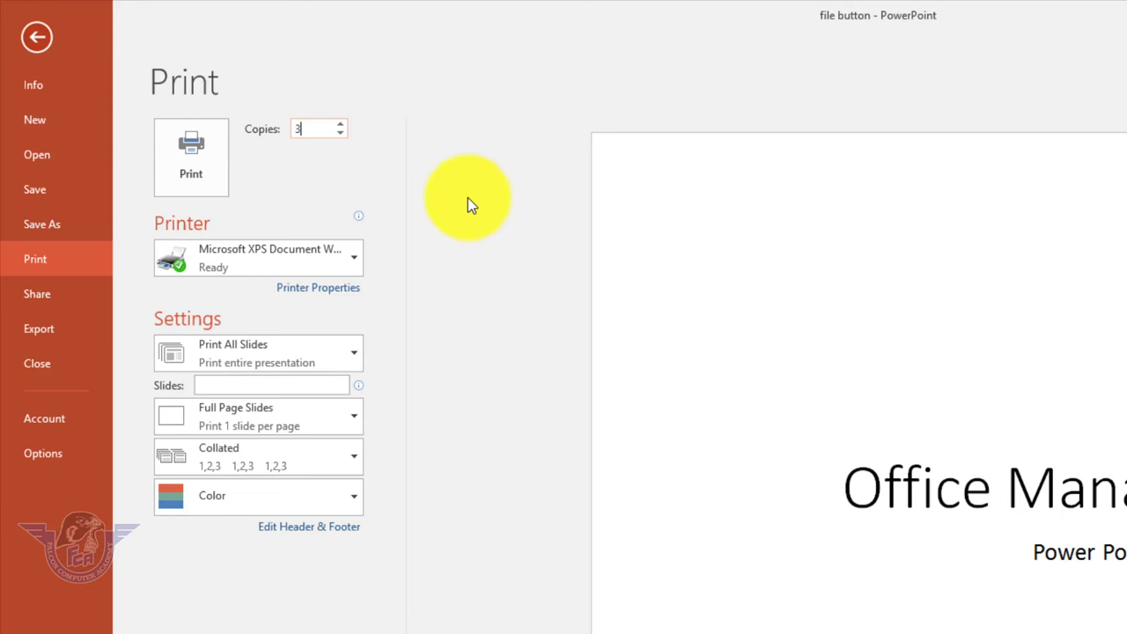
click(347, 262)
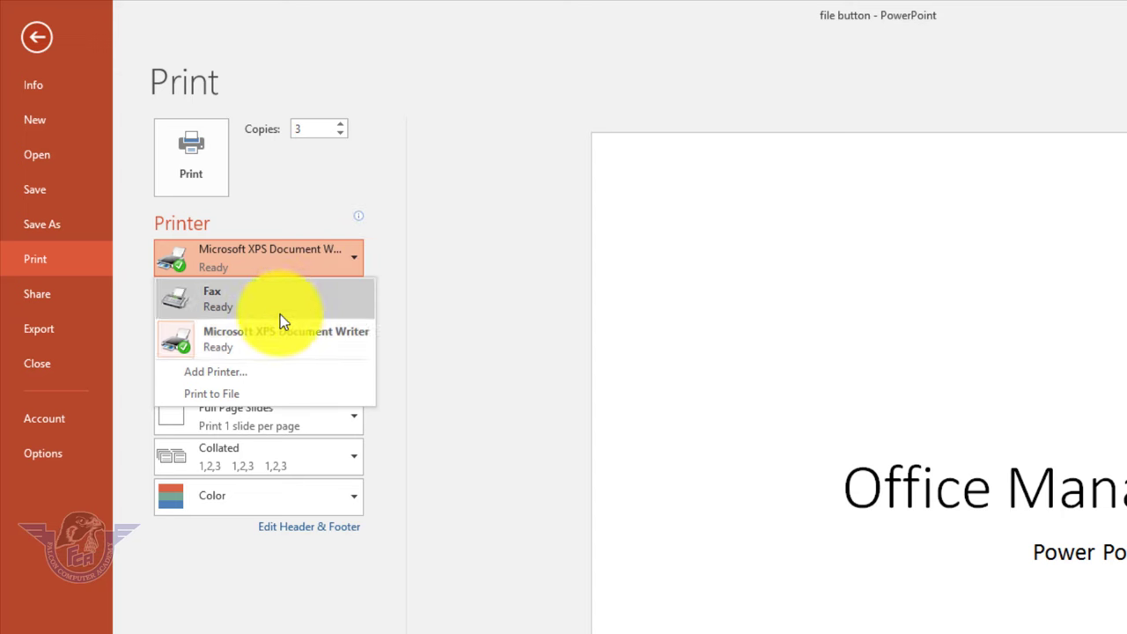
- Keep Microsoft XPS Document Writer as the printer and expand the Print All Slides choices
mouse_move(262, 342)
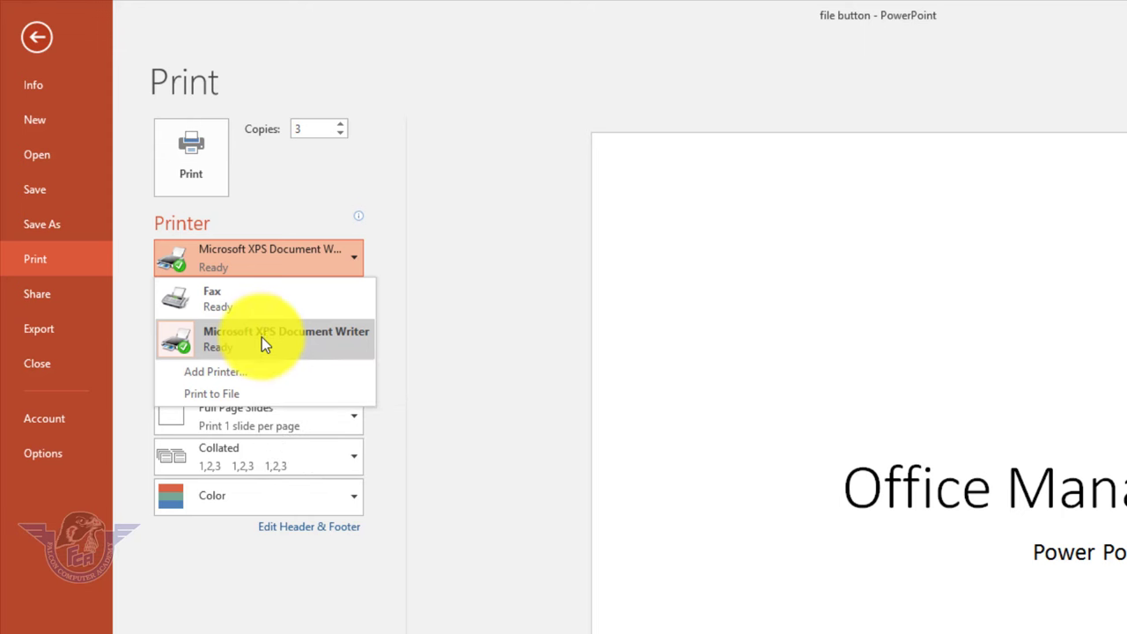
click(233, 373)
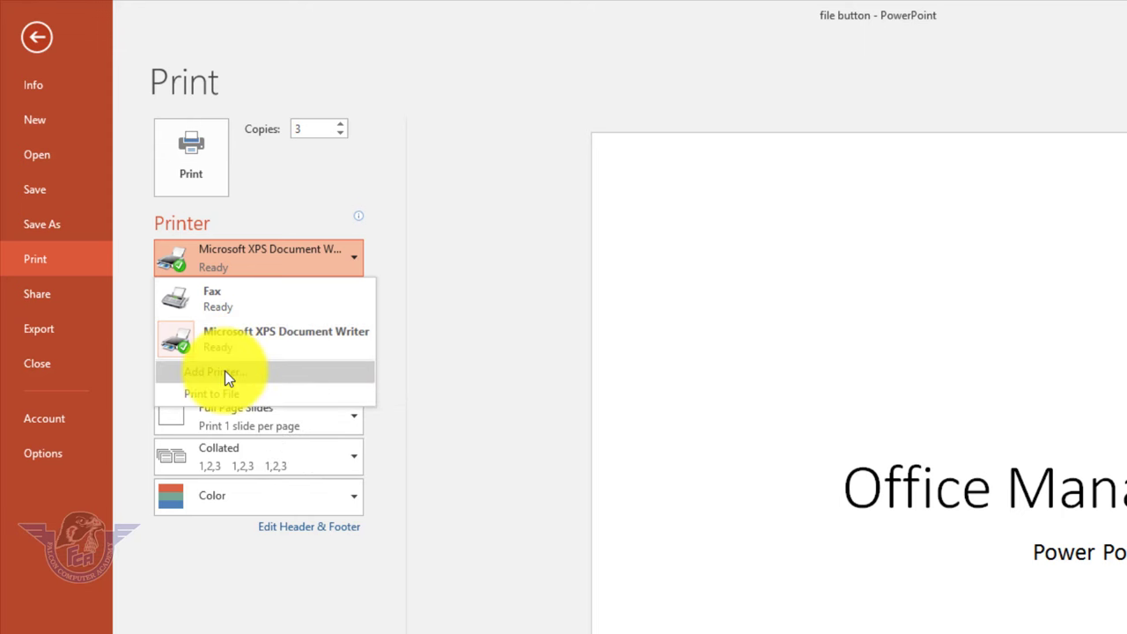
mouse_move(257, 356)
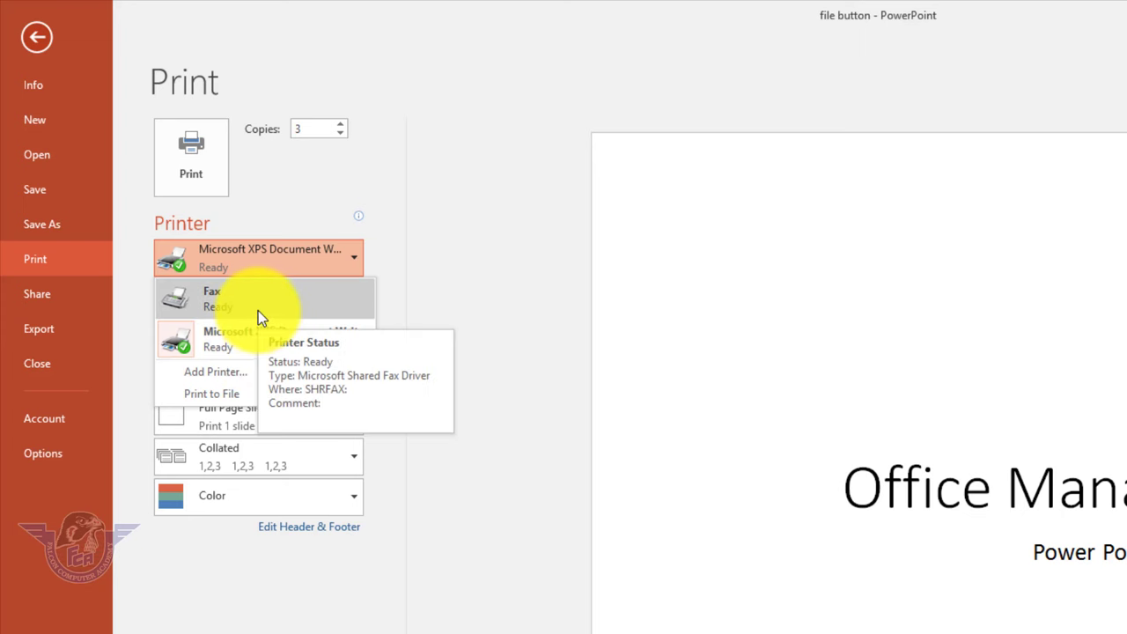
click(277, 256)
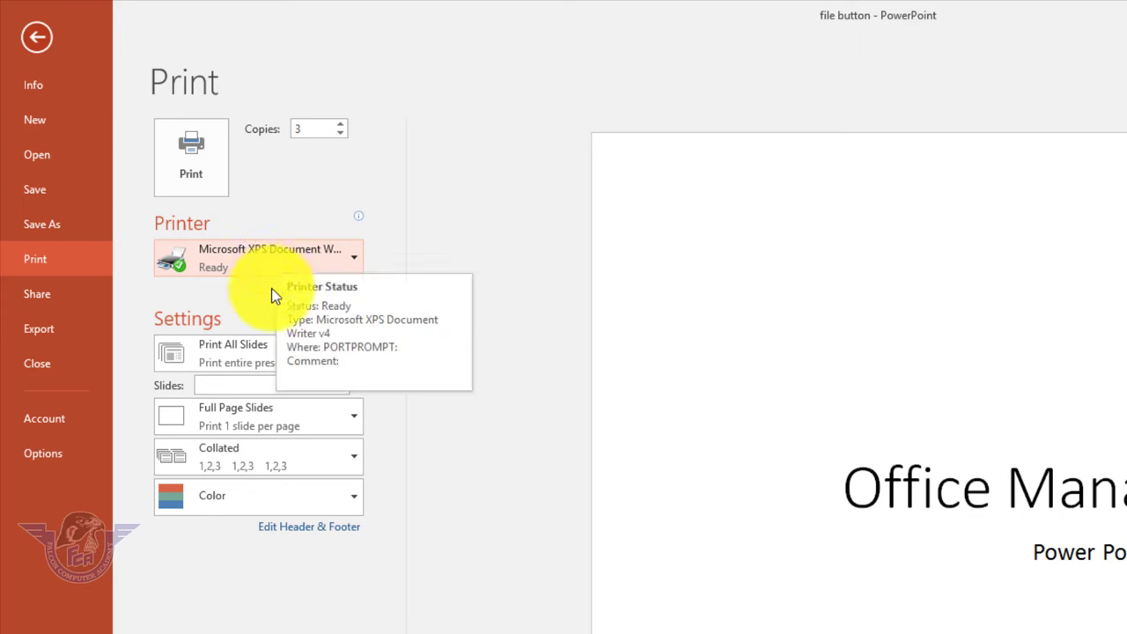
click(244, 360)
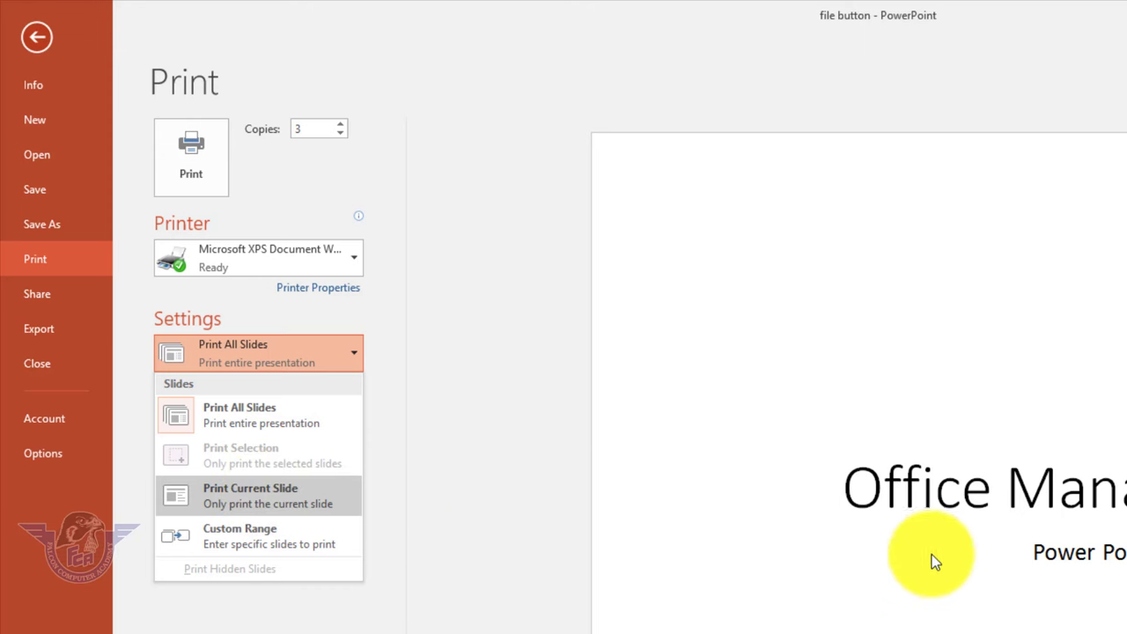
- Choose Custom Range, enter slides 1,4,6-8, and dismiss the invalid print range warning
click(263, 532)
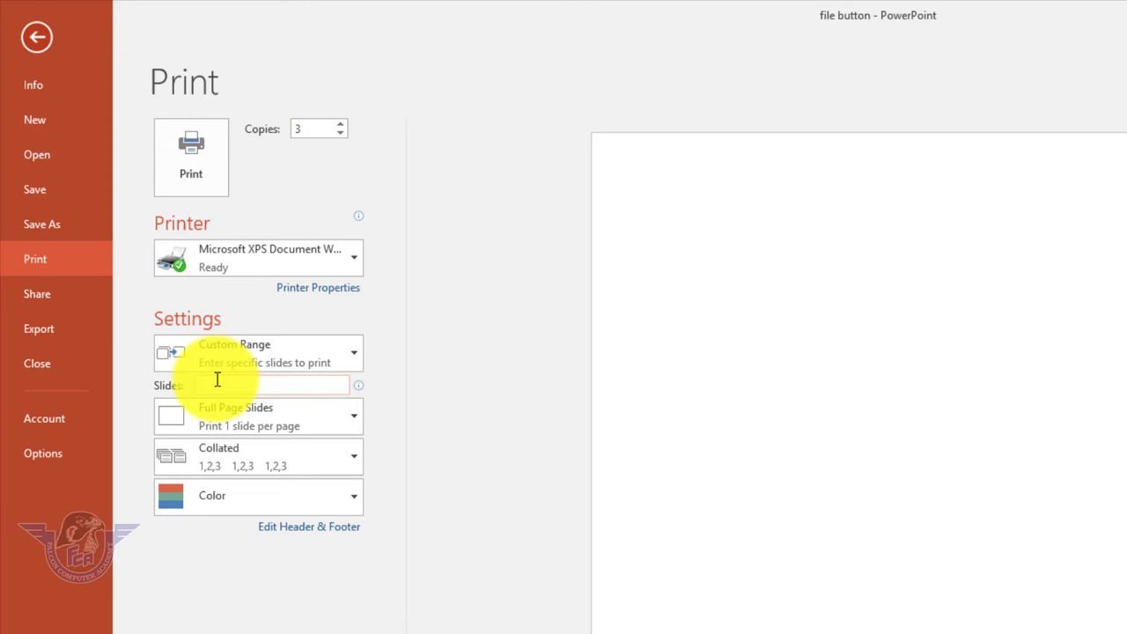
text(1)
text(,4,)
text(6)
text(-)
text(8)
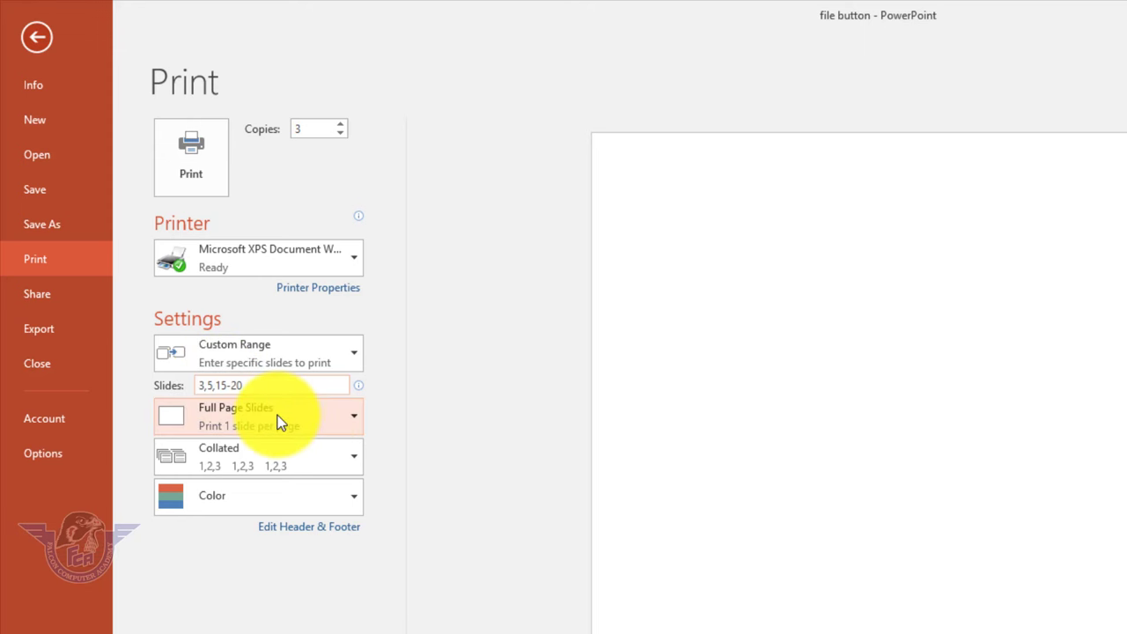
click(278, 421)
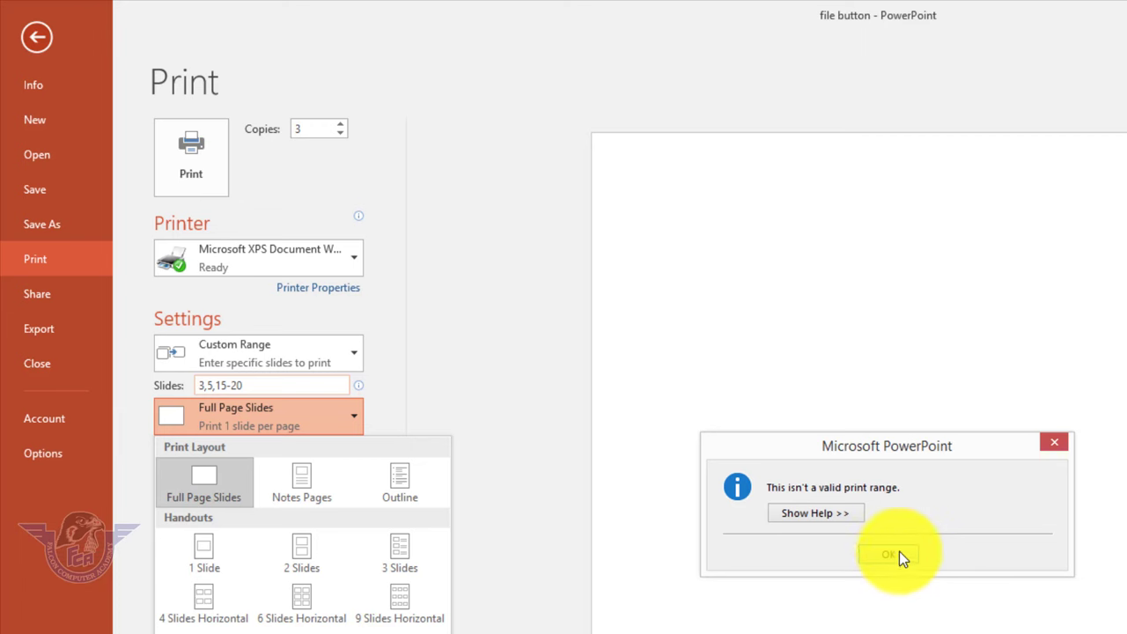
click(891, 554)
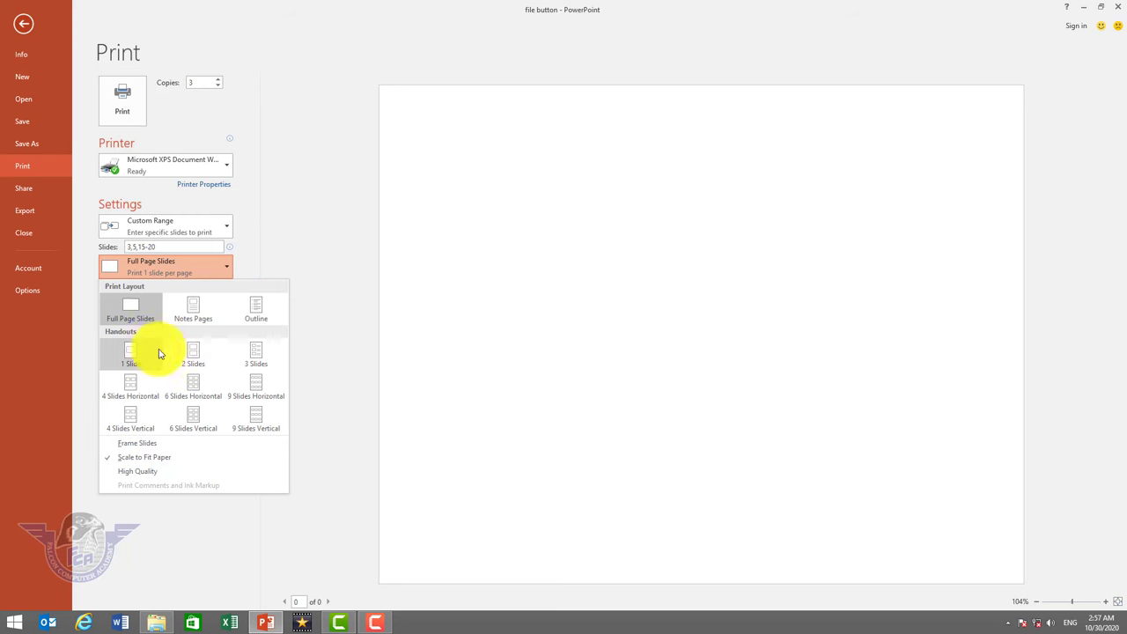
- Set the handout print layout to 4 Slides Horizontal per page, pages still collated
click(254, 354)
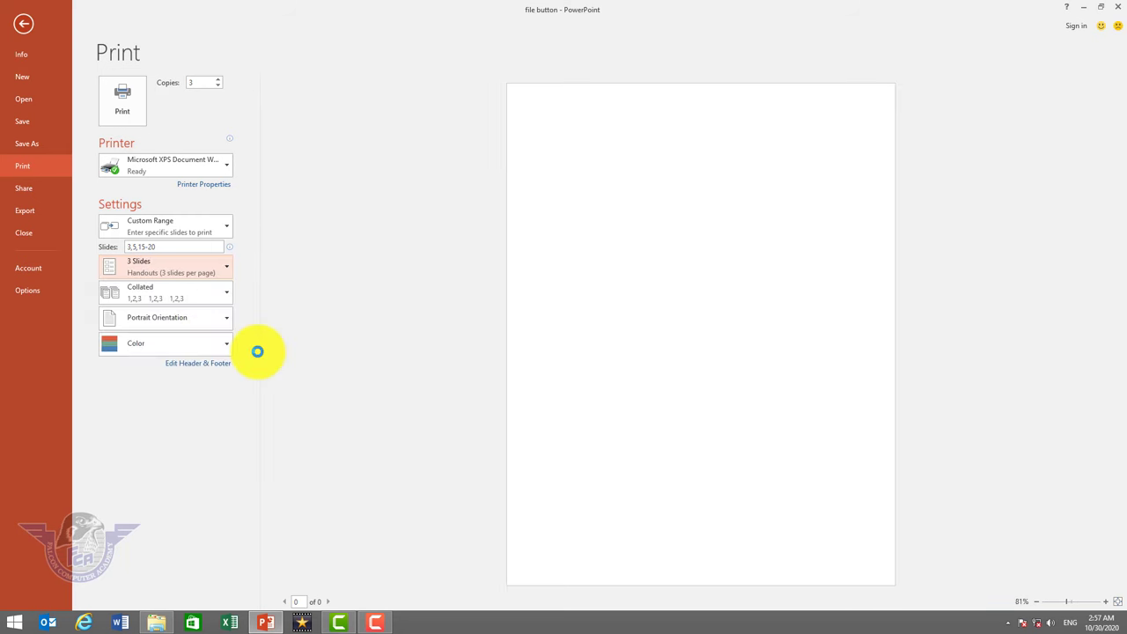
click(170, 270)
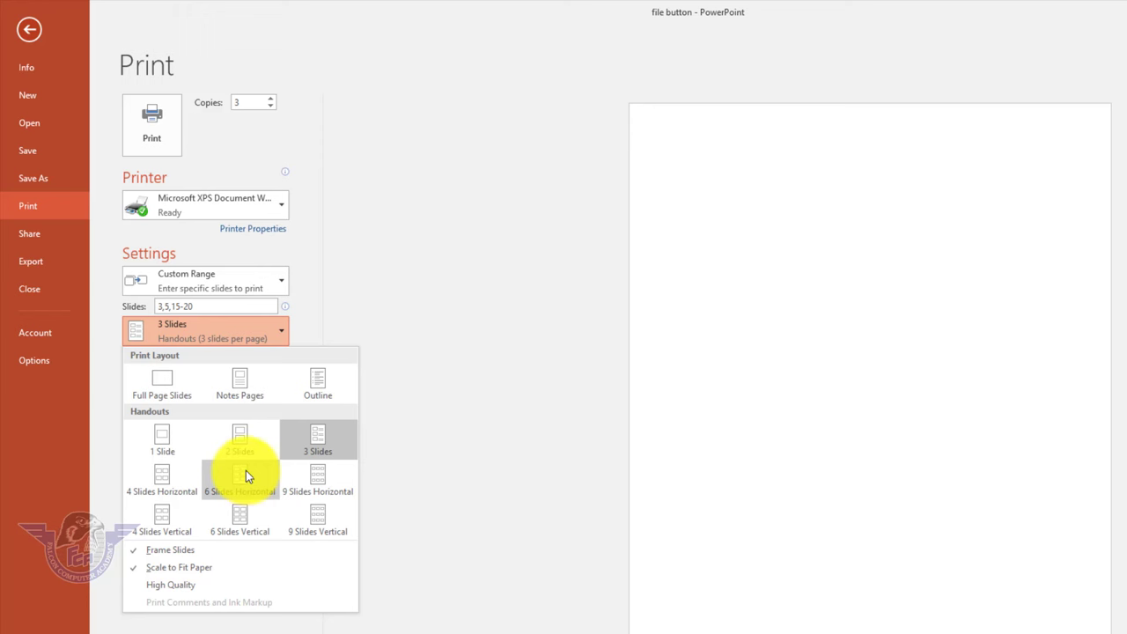
click(160, 482)
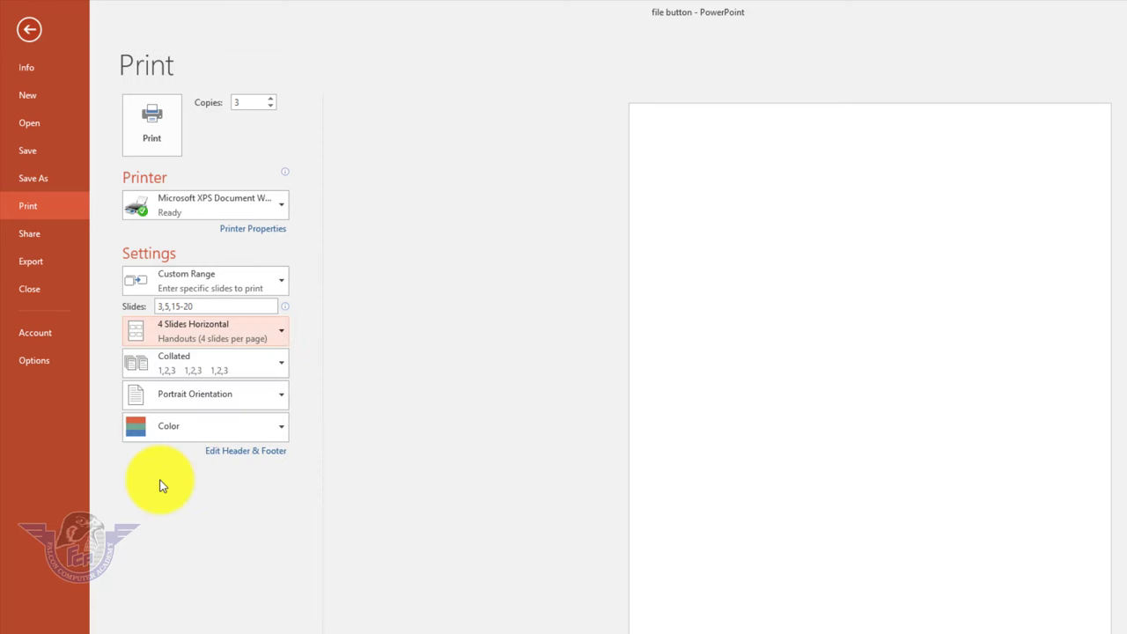
click(245, 367)
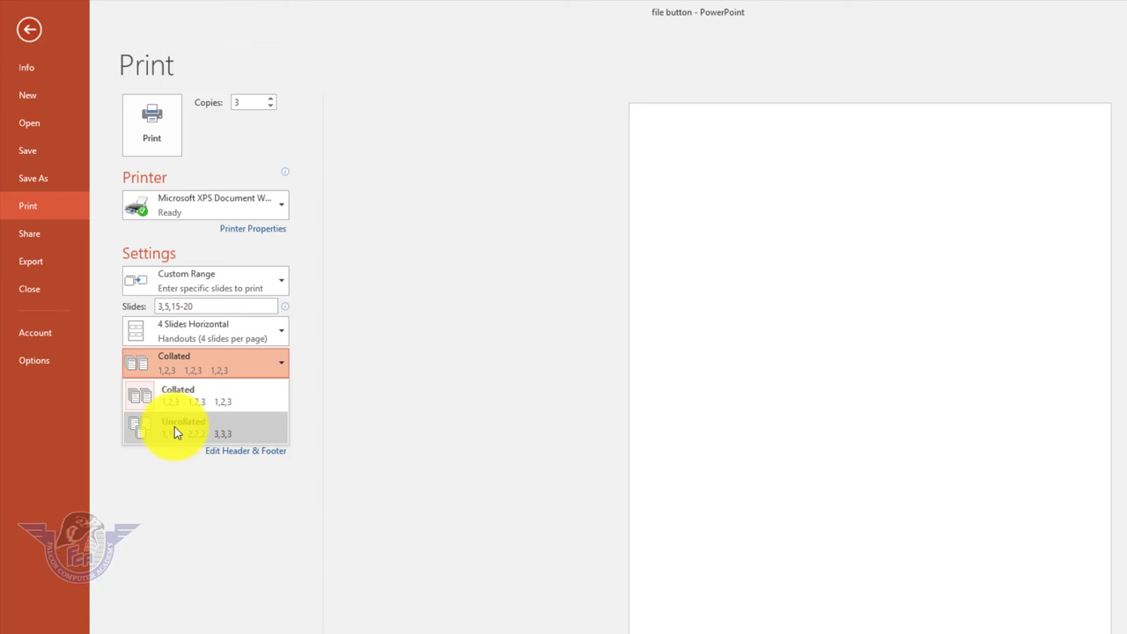
- Print uncollated copies in Landscape Orientation
click(174, 426)
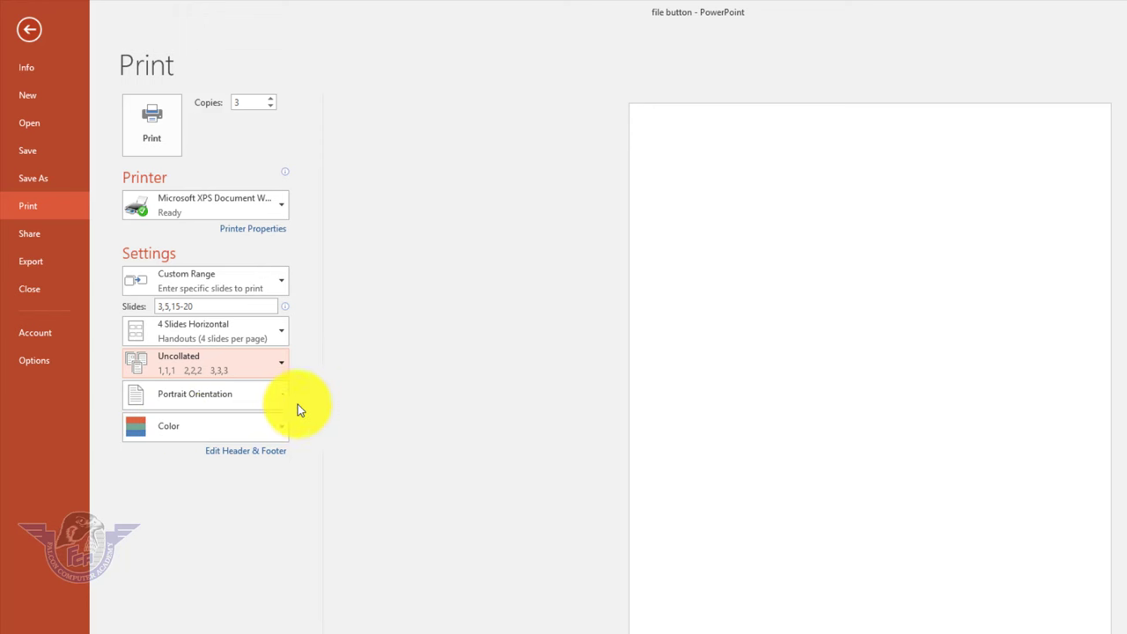
click(234, 399)
click(187, 430)
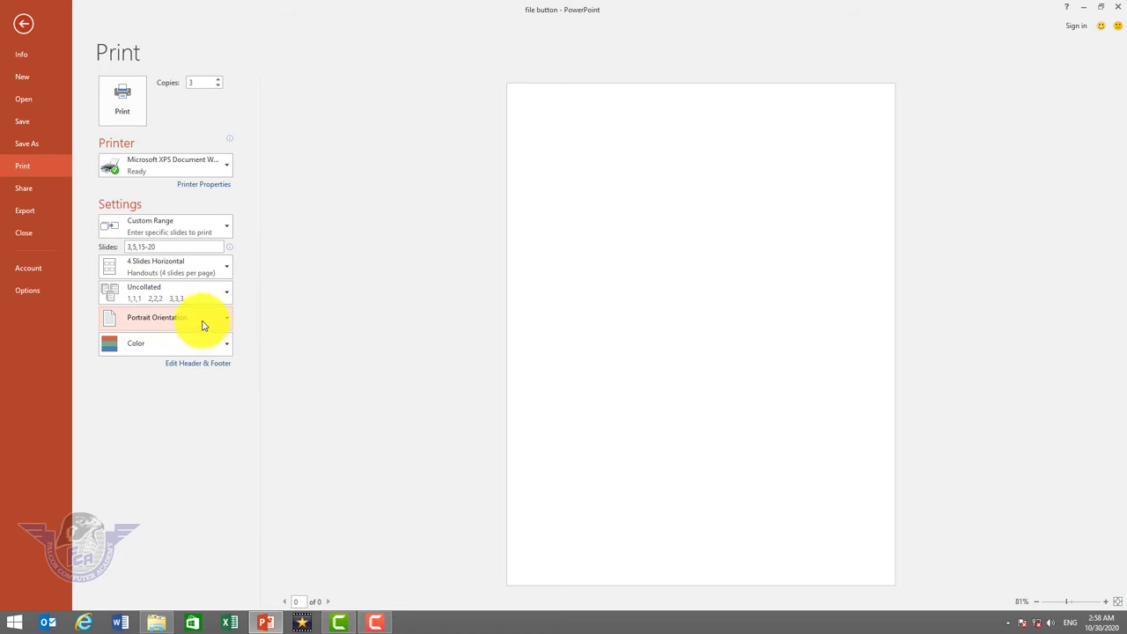
click(205, 318)
click(129, 376)
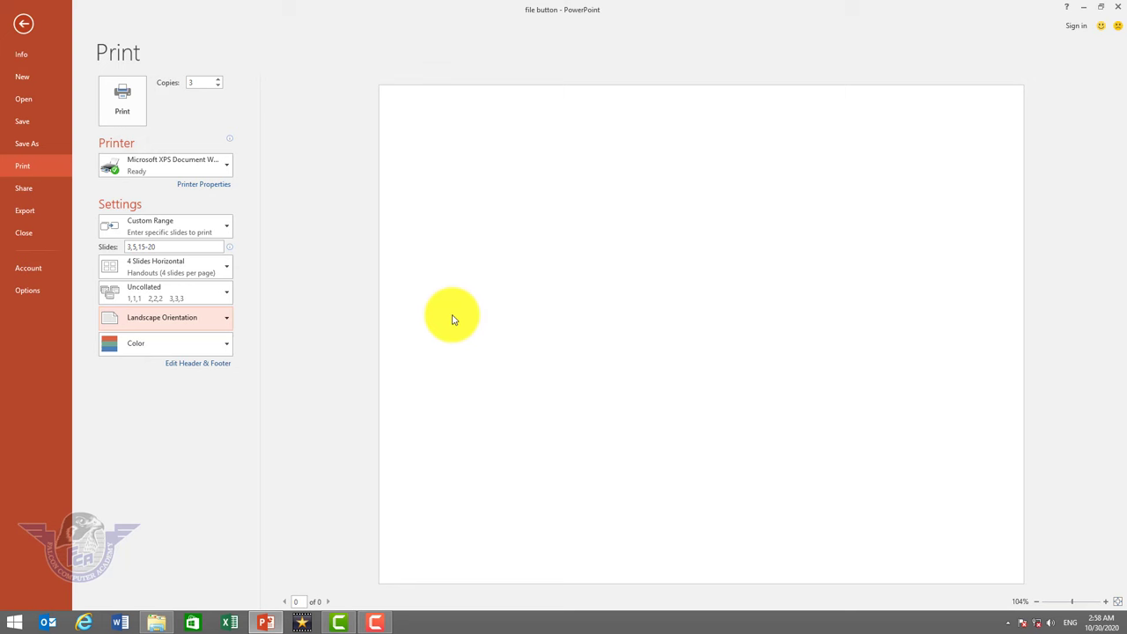
- Change the print colour setting from Color to Grayscale
click(177, 343)
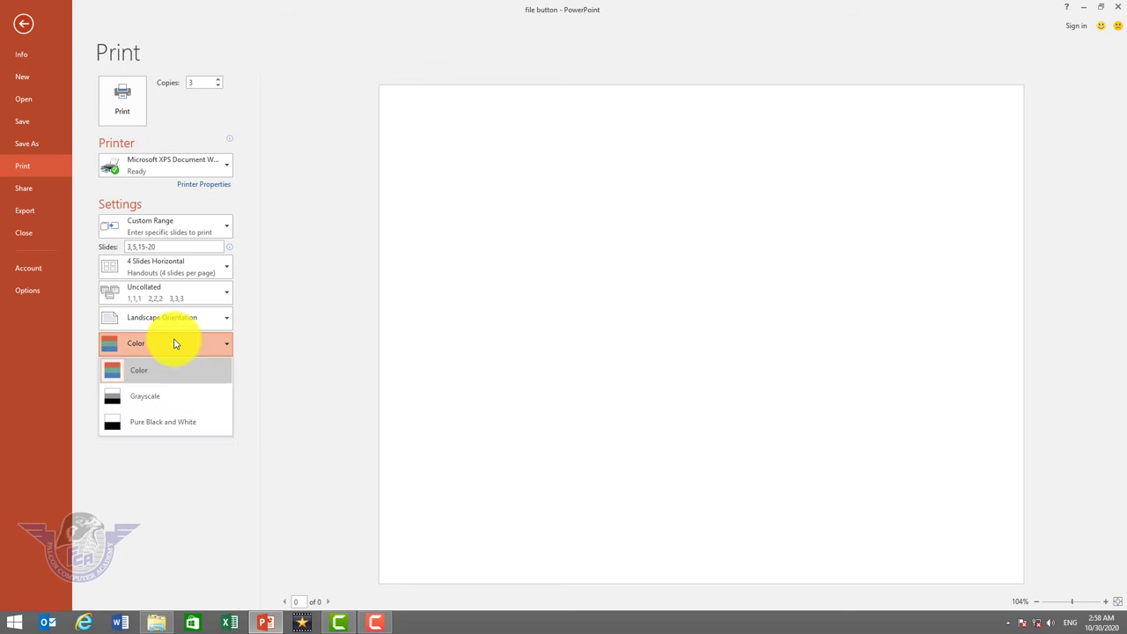
click(134, 373)
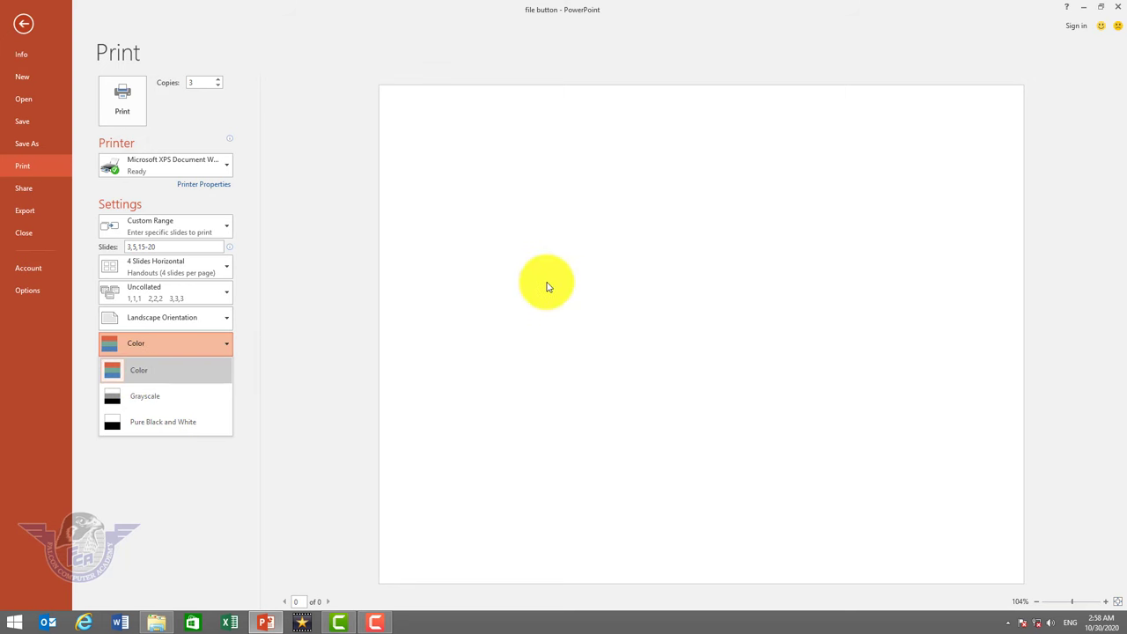
click(144, 373)
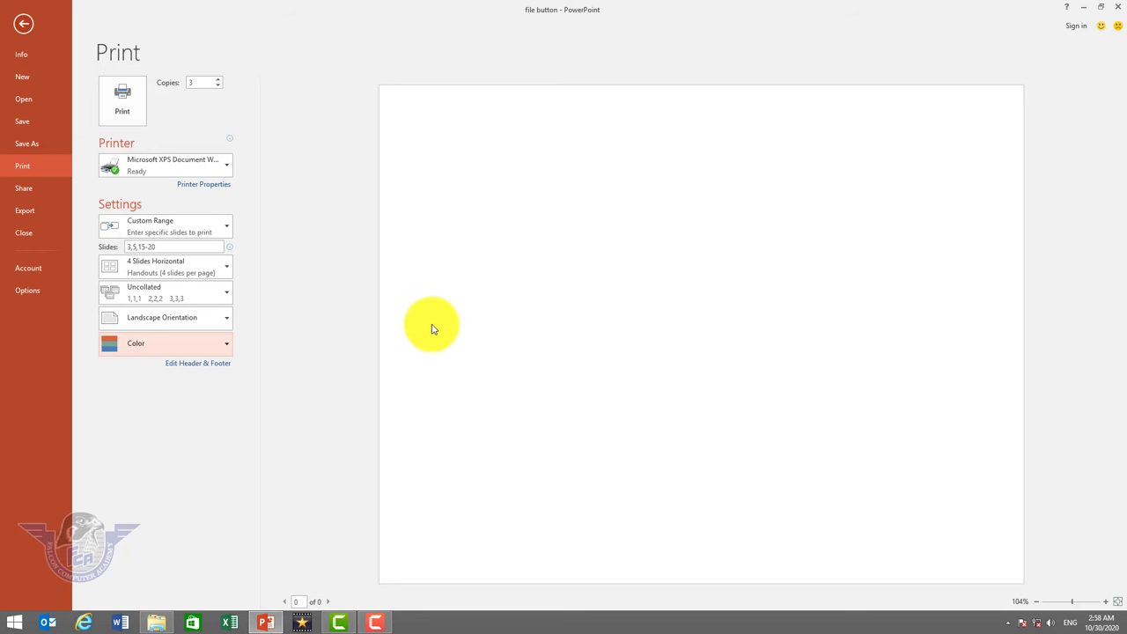
click(181, 344)
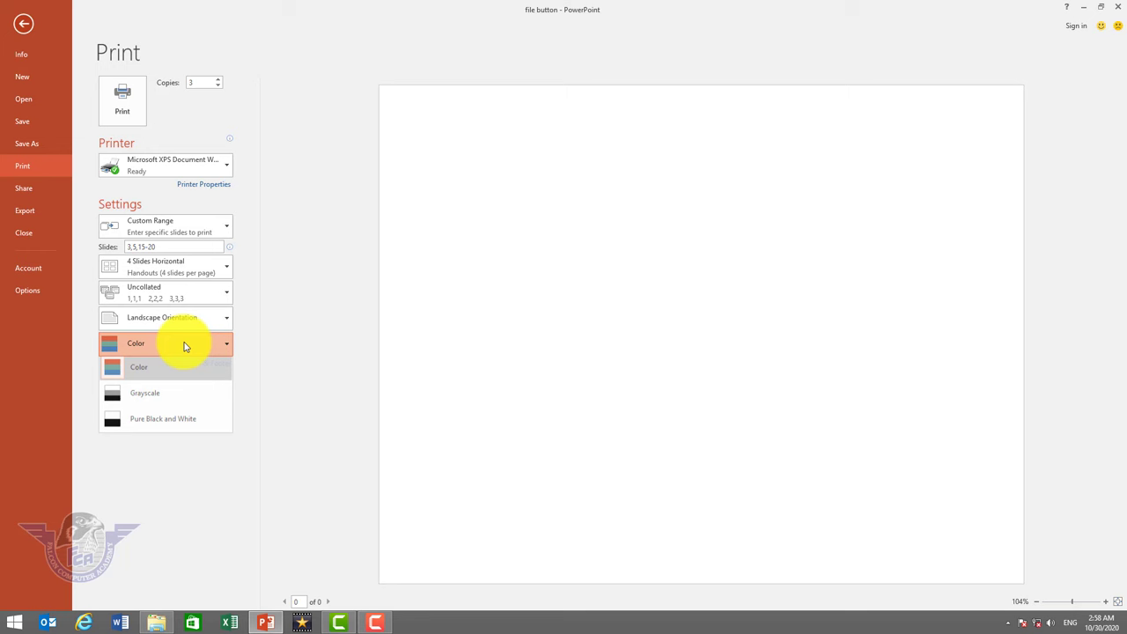
click(124, 396)
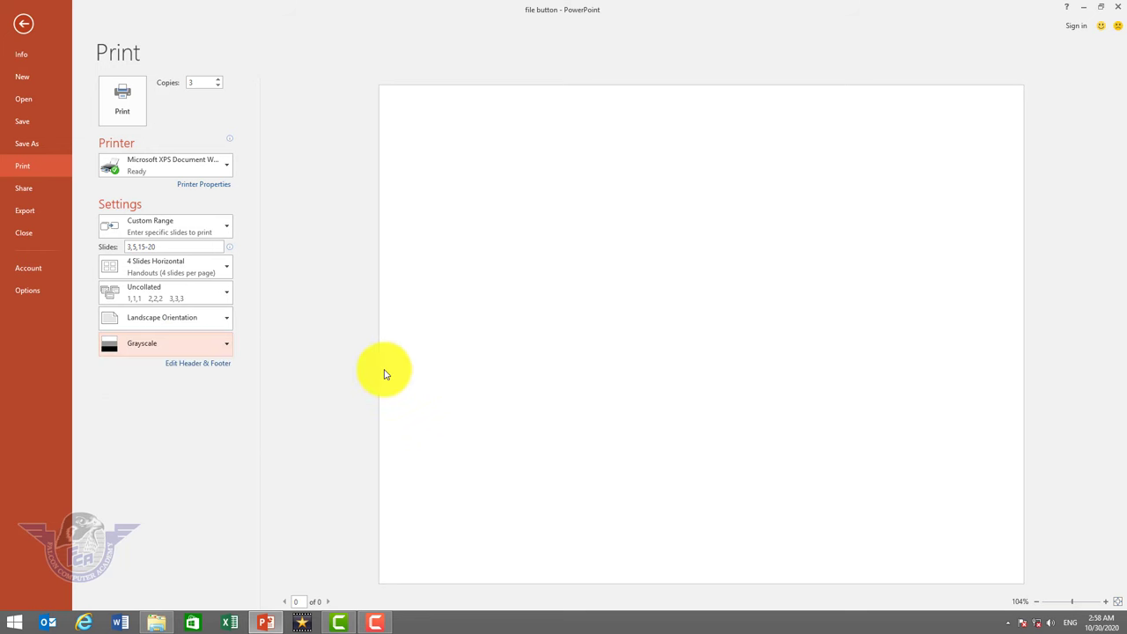
- Insert the man-in-the-sea photo from D:\Wallpaper\HD wallpaper\photos onto slide 1
key(Escape)
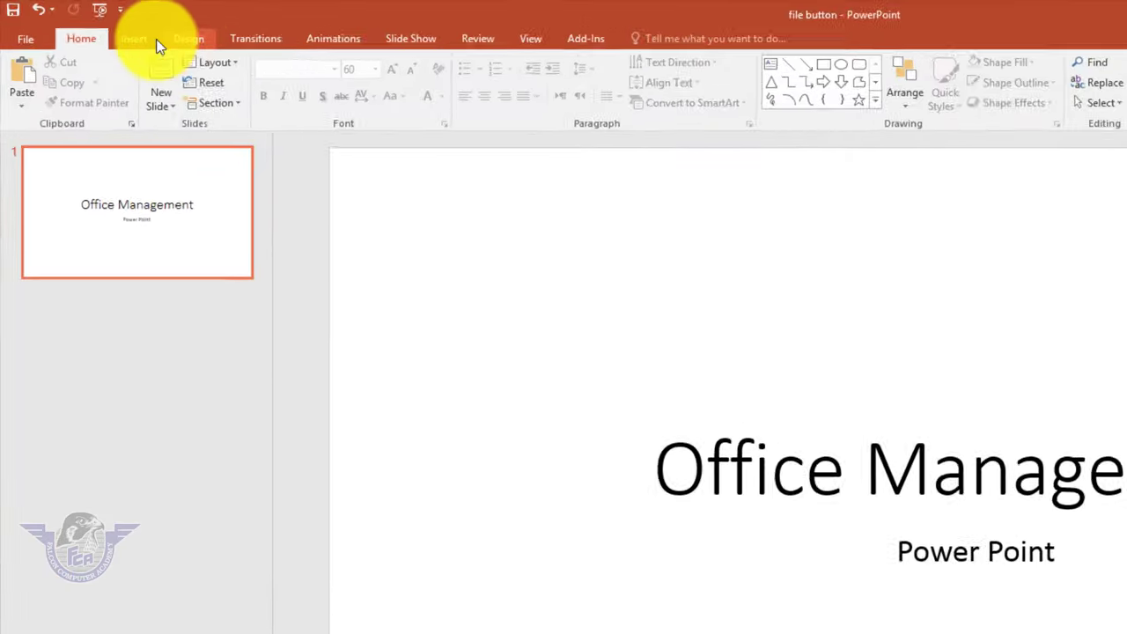
click(146, 39)
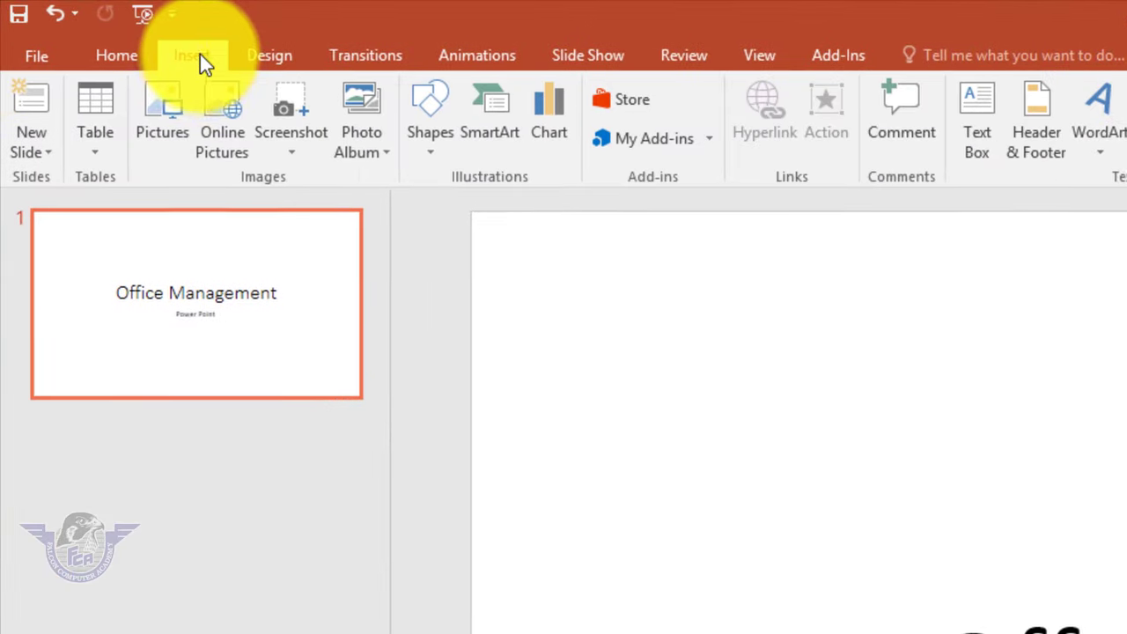
click(114, 88)
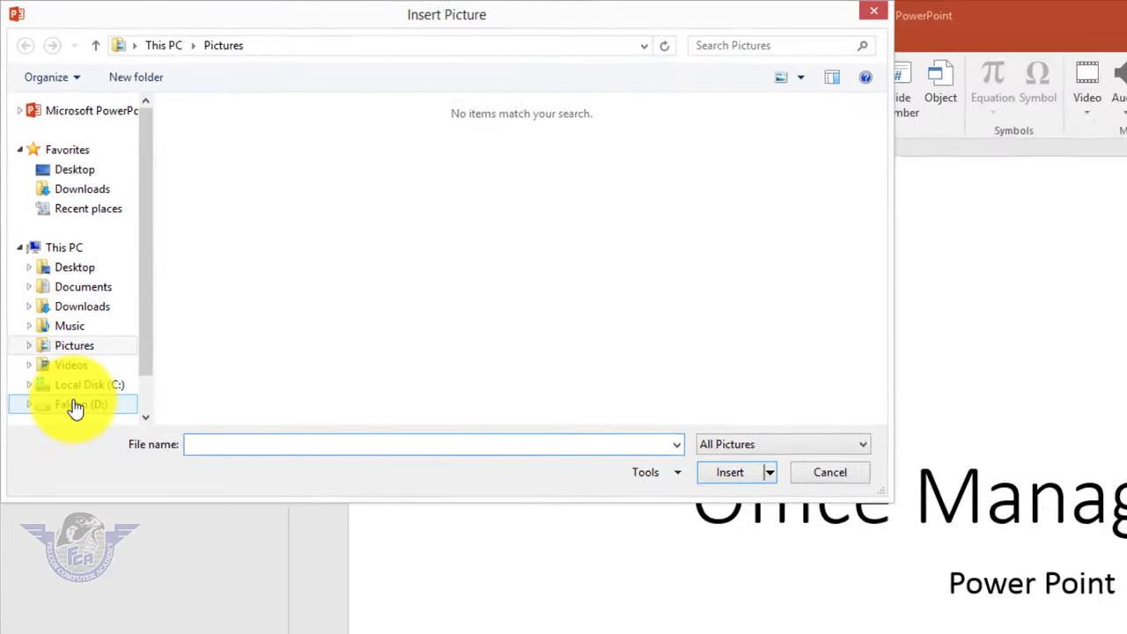
click(76, 381)
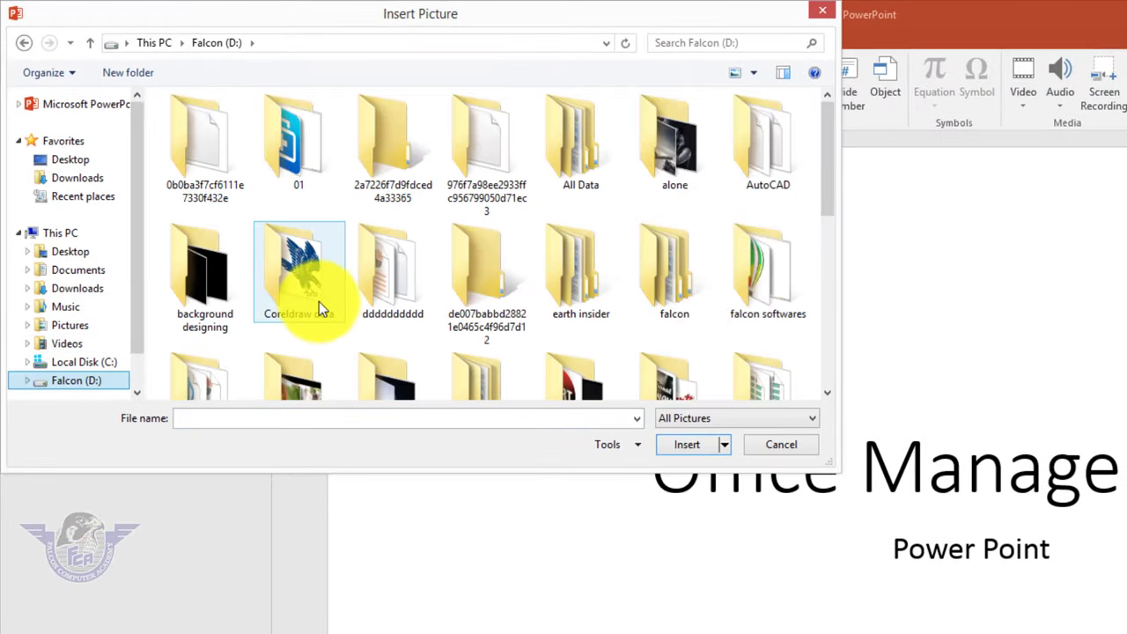
click(296, 295)
key(w)
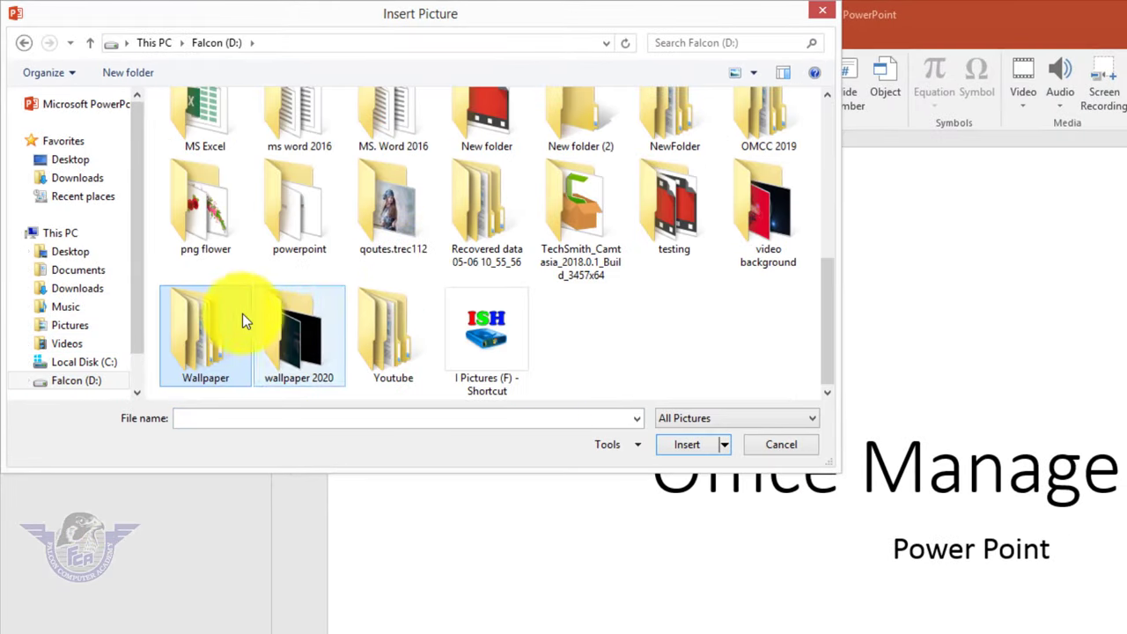
double_click(199, 341)
click(220, 159)
double_click(221, 162)
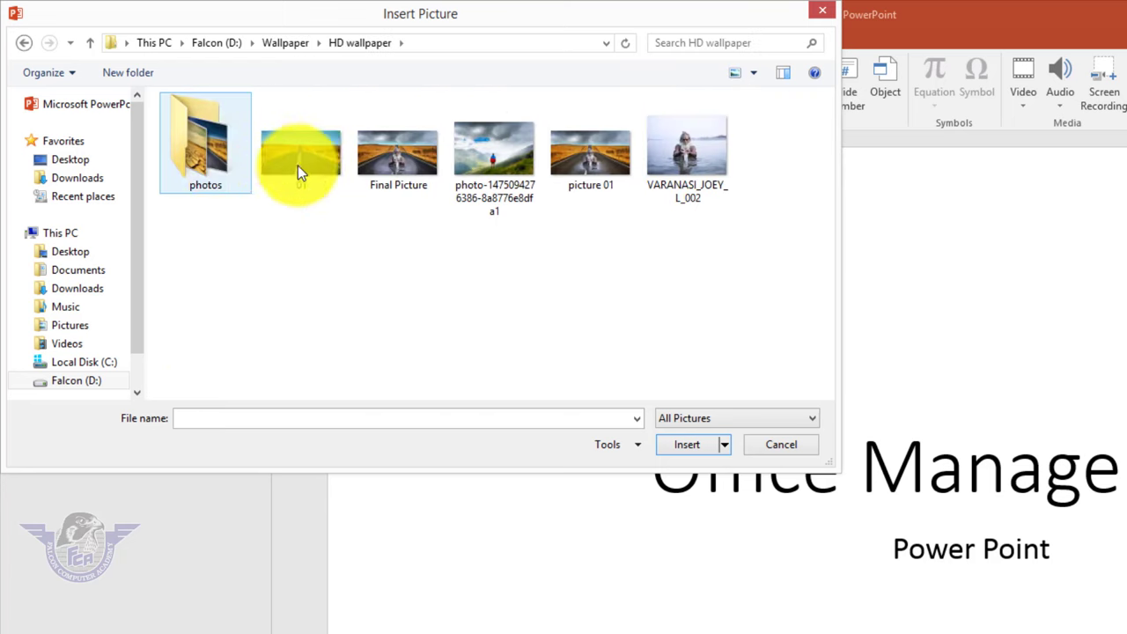
double_click(220, 173)
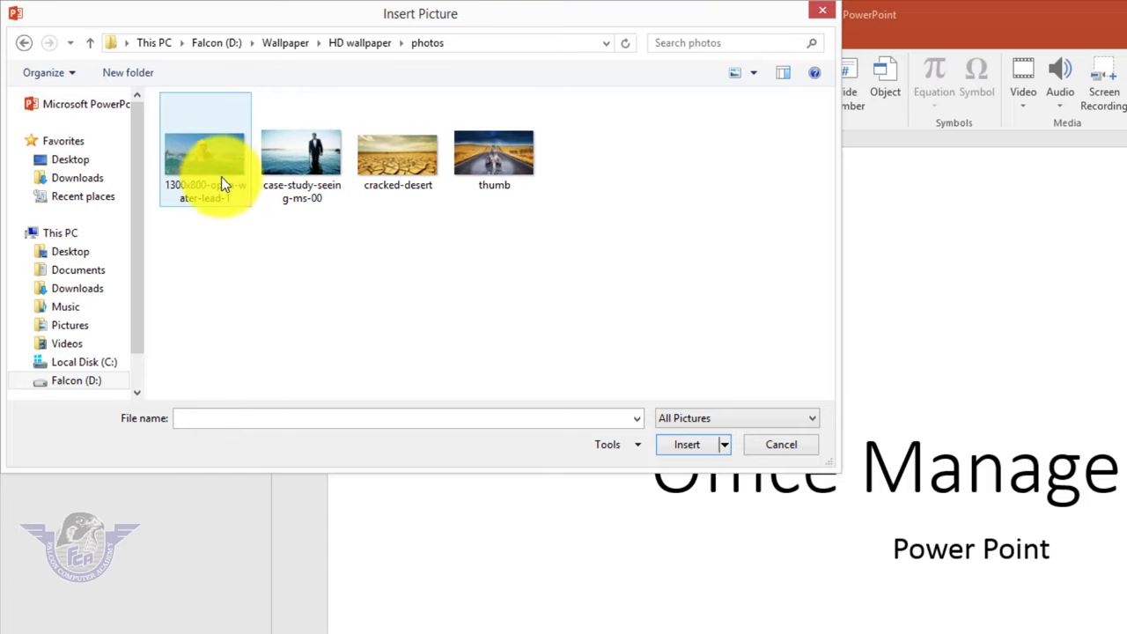
double_click(304, 163)
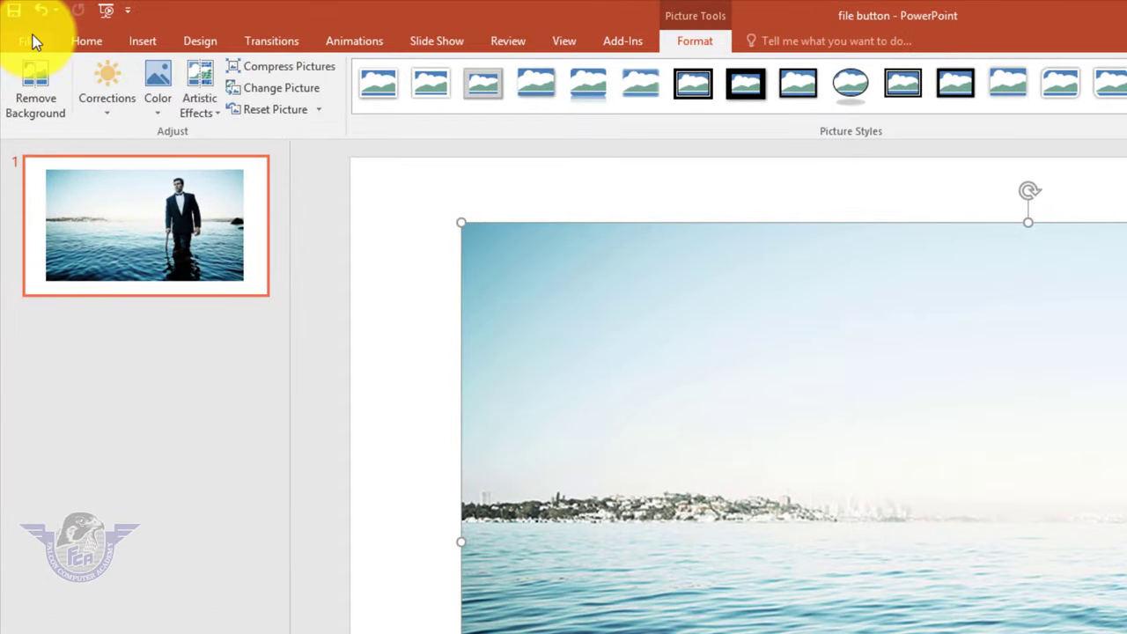
- Switch the print colour from Grayscale back to Color and preview the photo slide
click(29, 41)
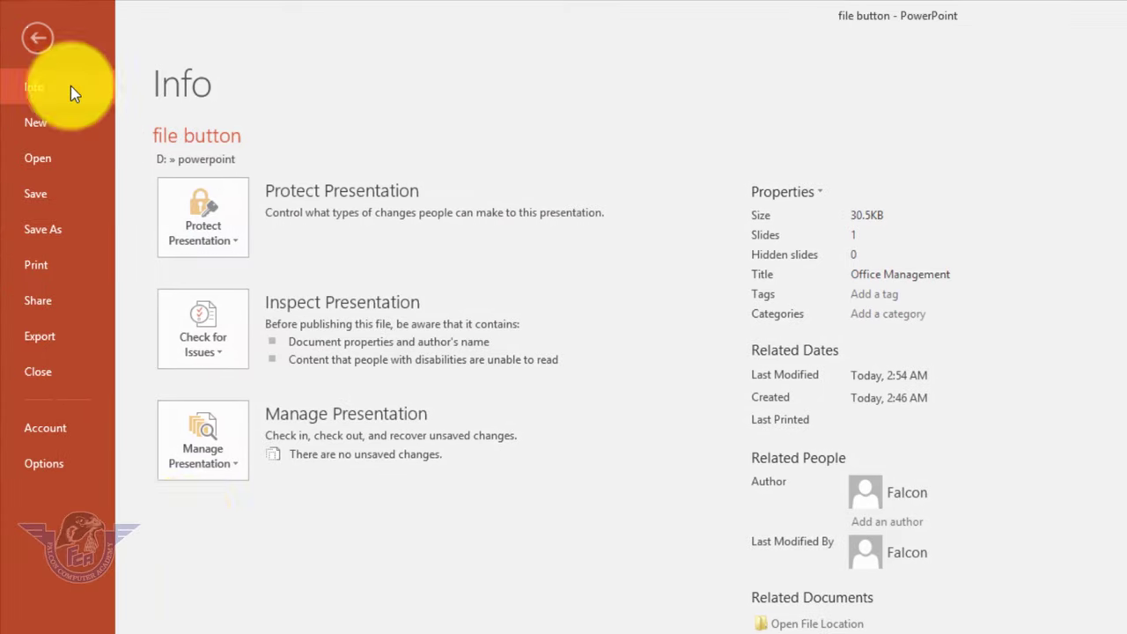
click(54, 263)
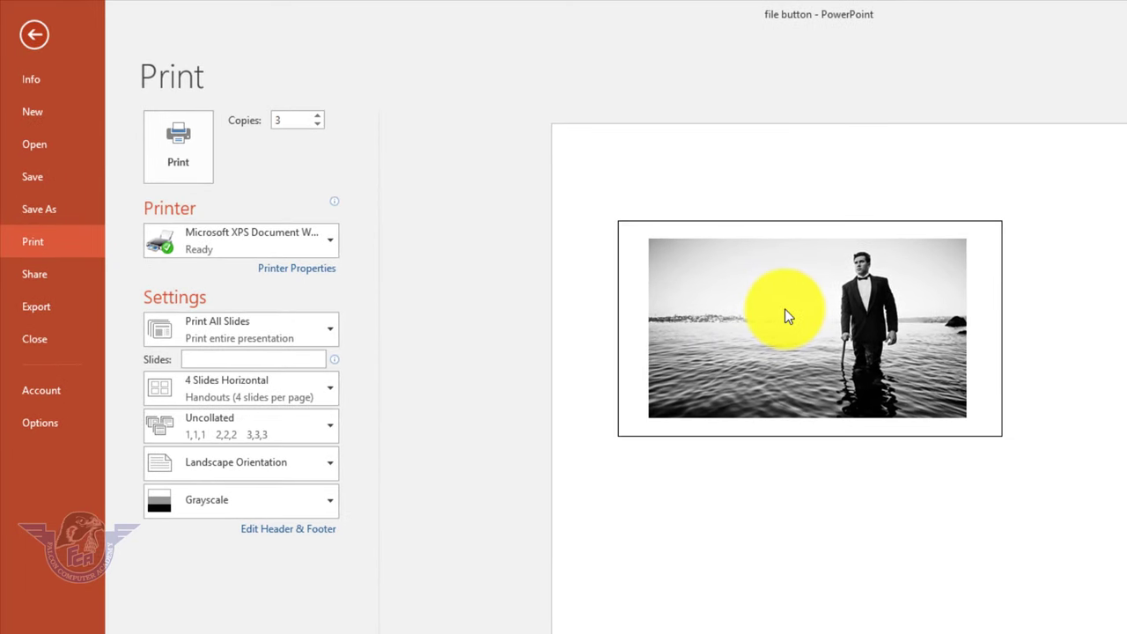
click(310, 515)
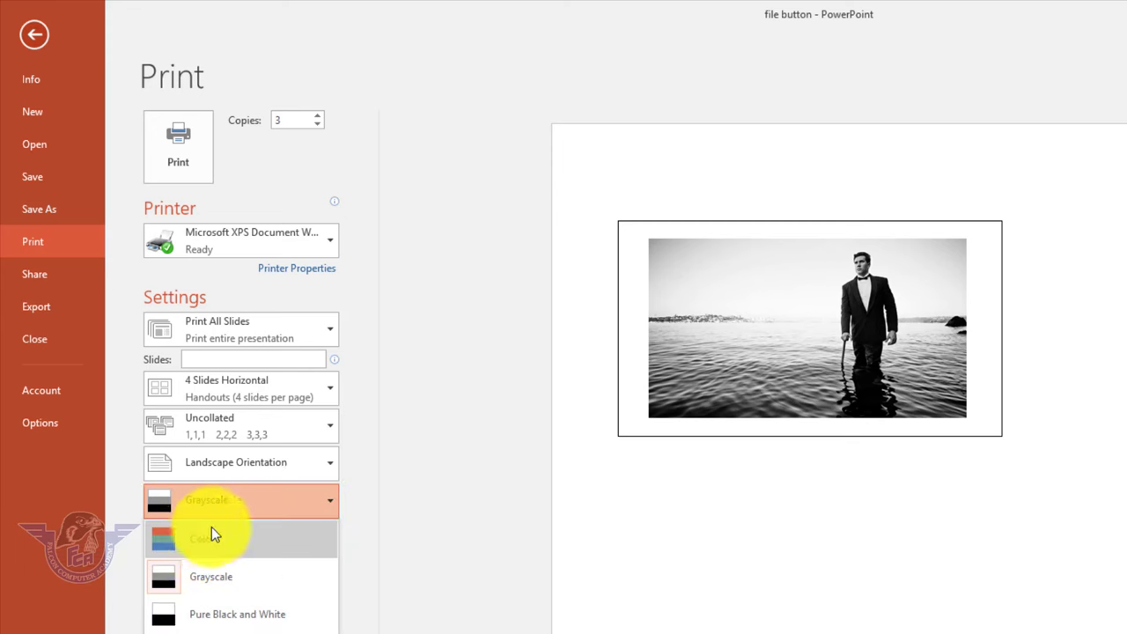
click(204, 528)
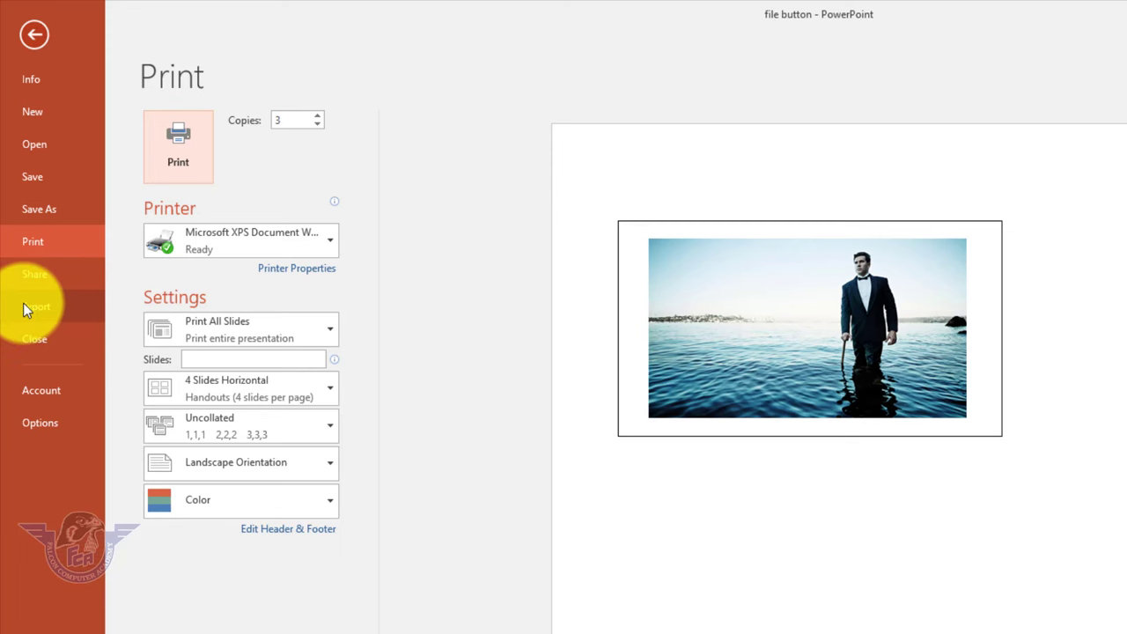
key(Escape)
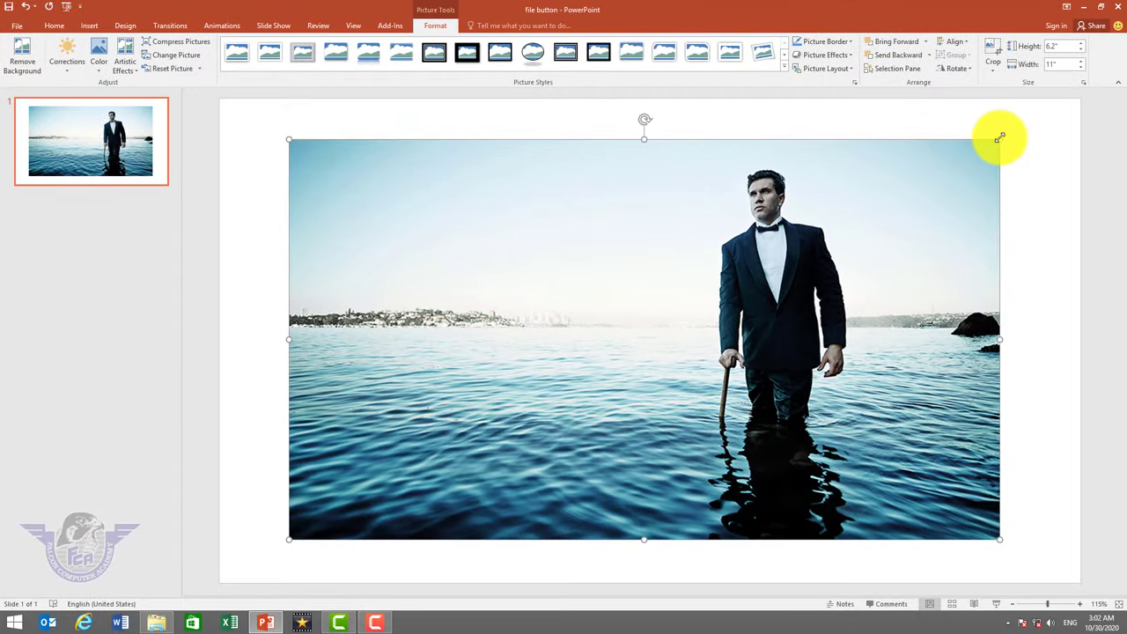
- Shrink the sea photo and move it to the top-left above the title
drag(999, 138, 519, 410)
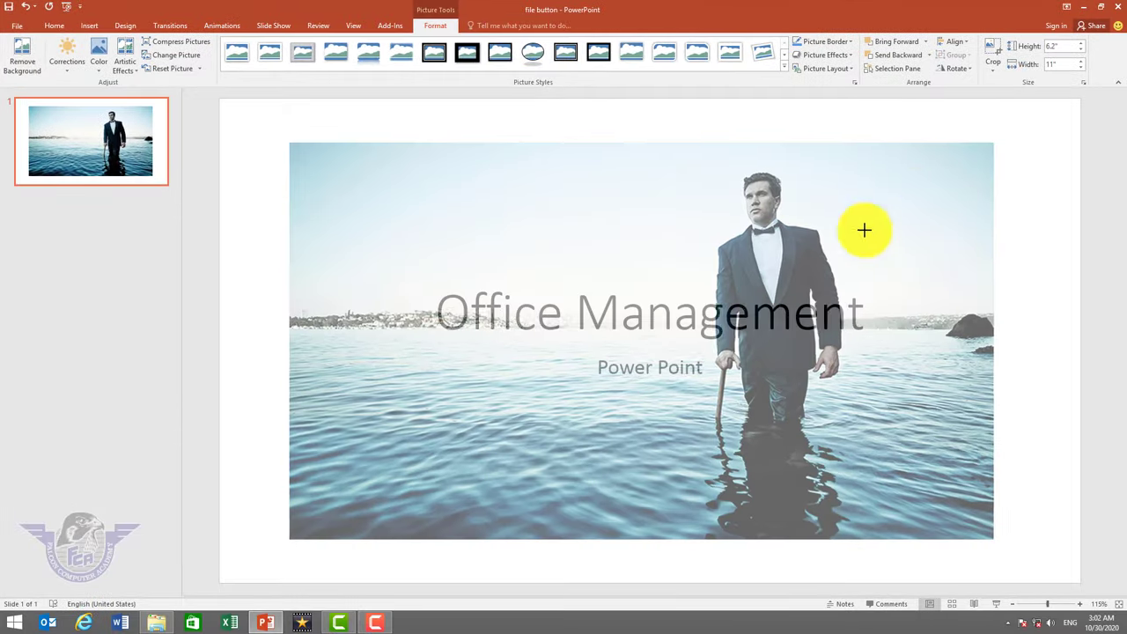
drag(390, 410, 380, 182)
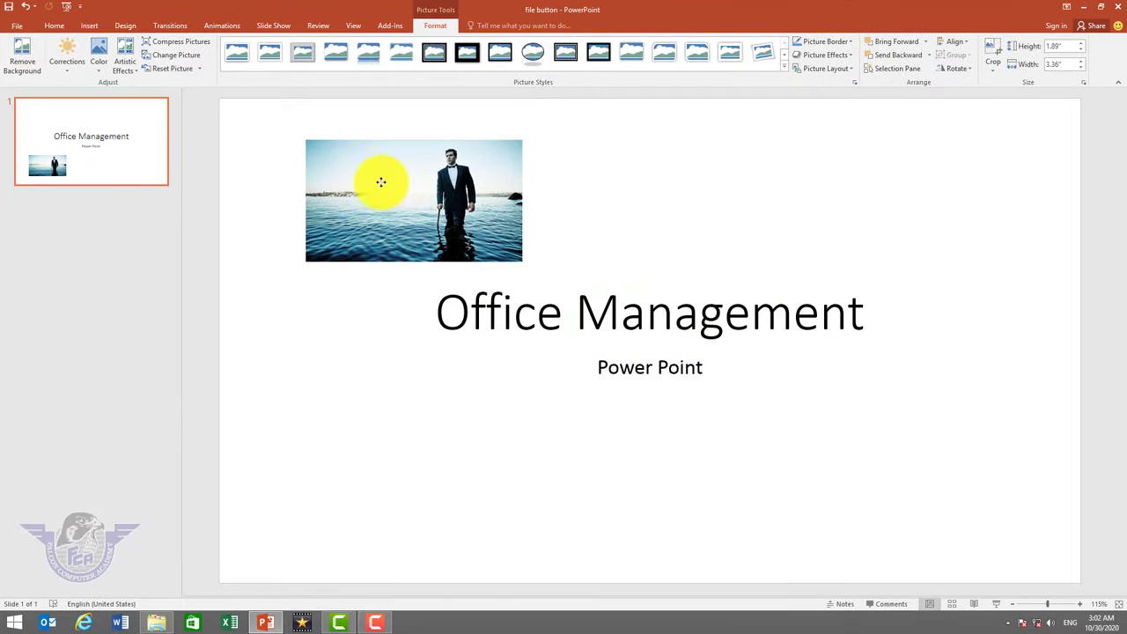
click(110, 157)
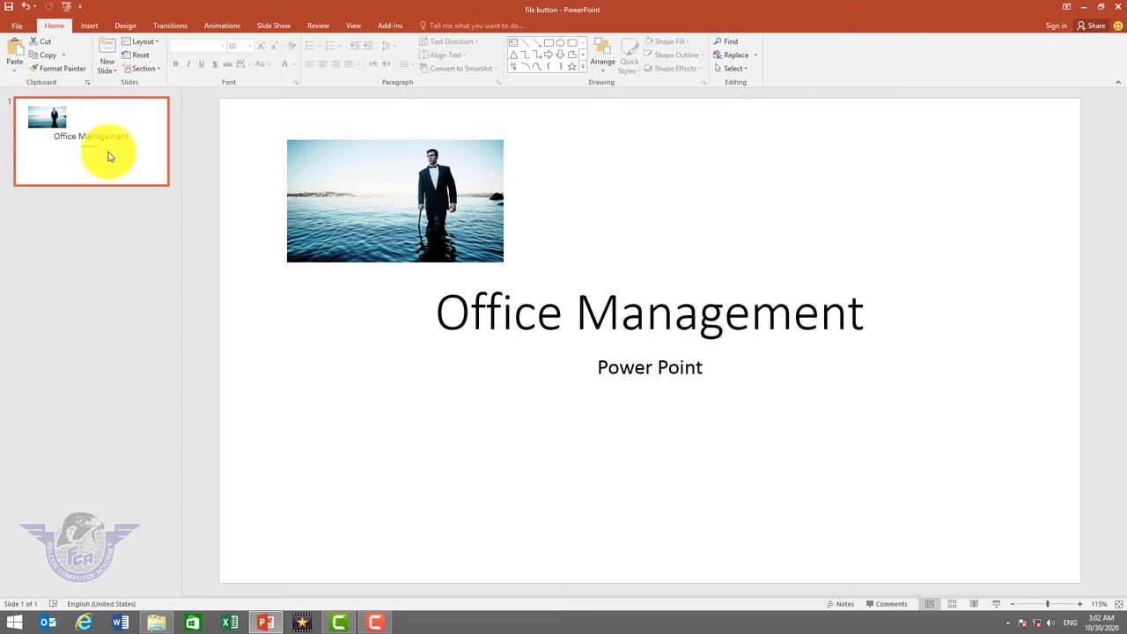
- Duplicate slide 1 and retitle the copy 'Falcon computer academy'
key(ctrl+d)
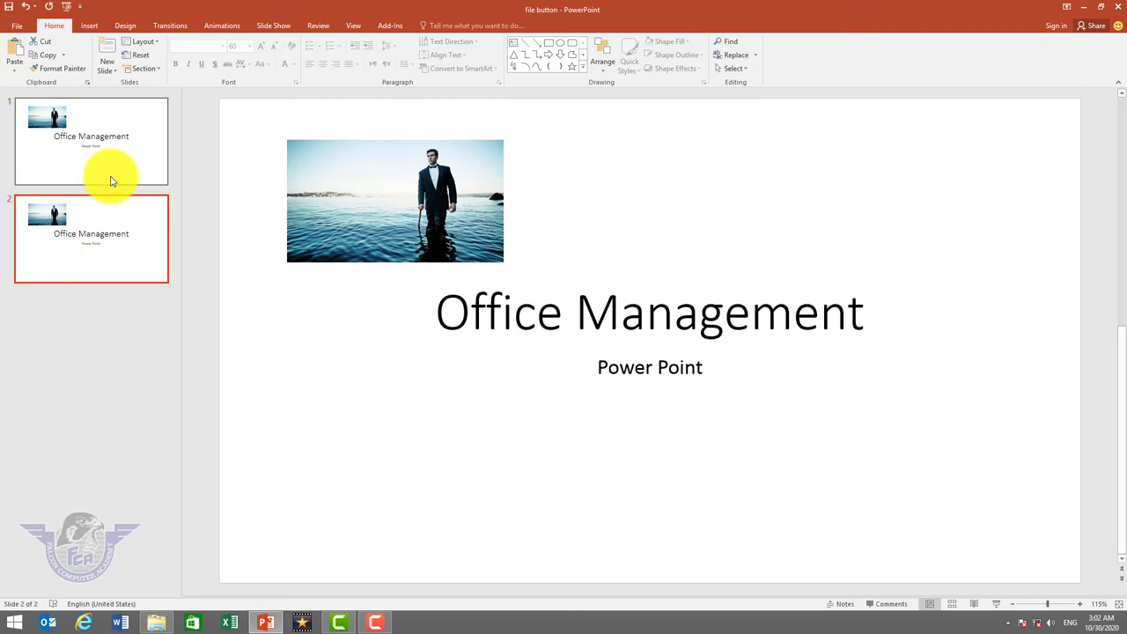
click(636, 327)
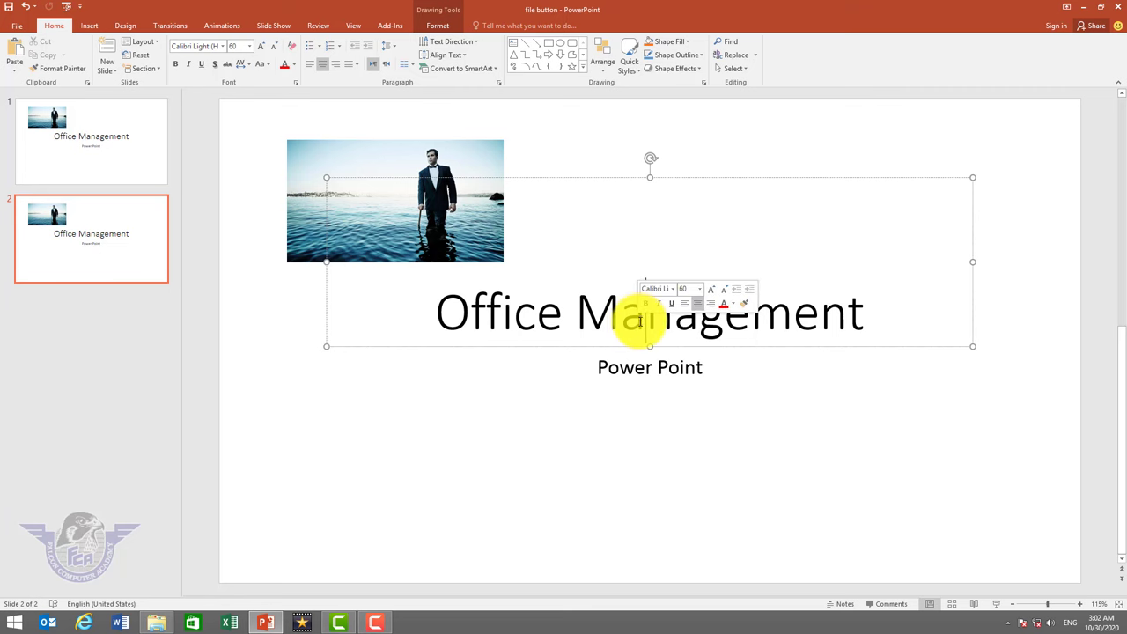
click(613, 337)
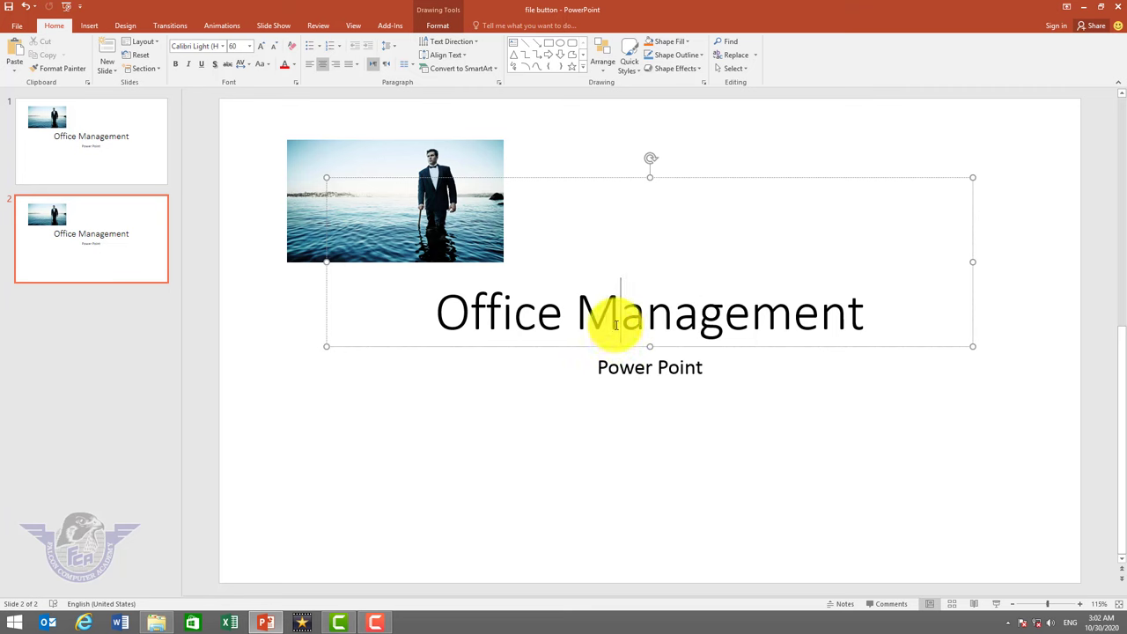
triple_click(615, 326)
text(F)
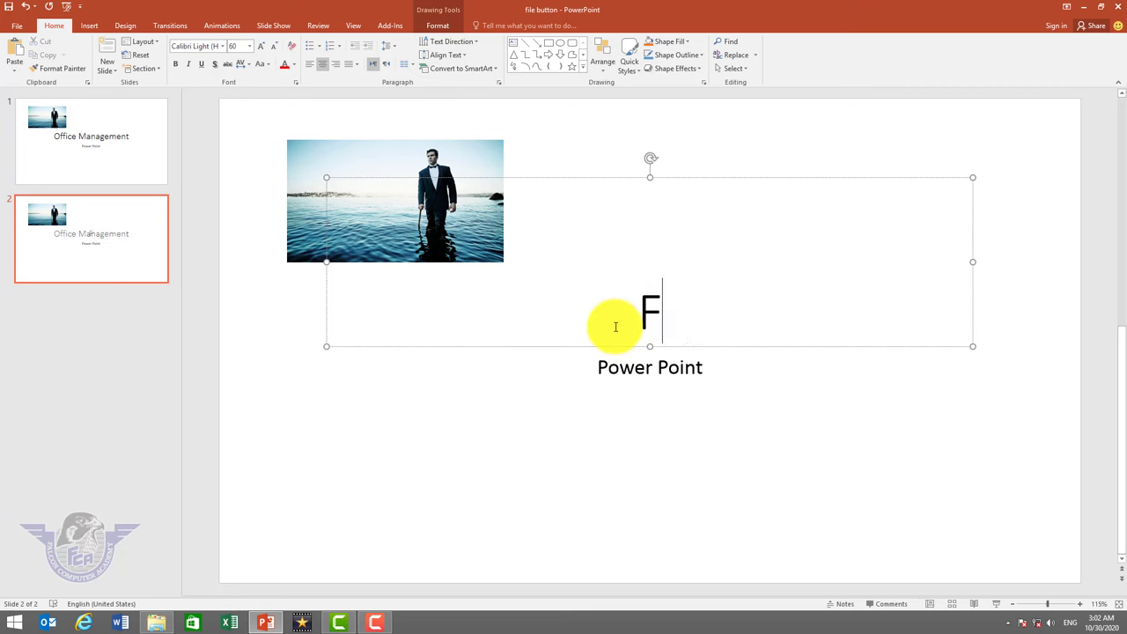
text(alcon computer acade)
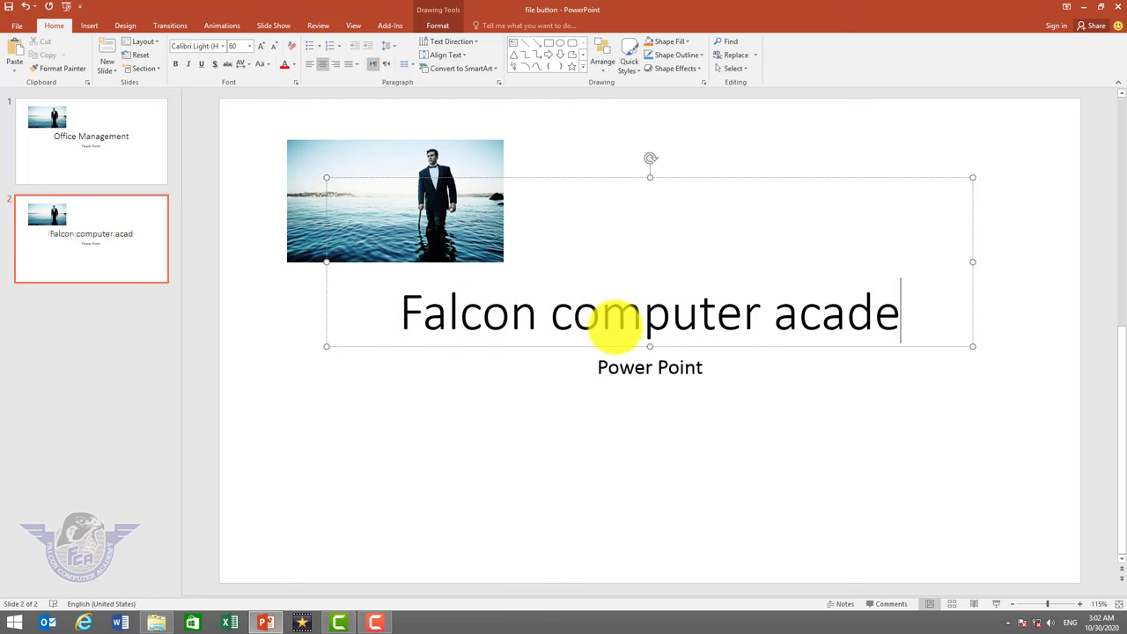
text(my)
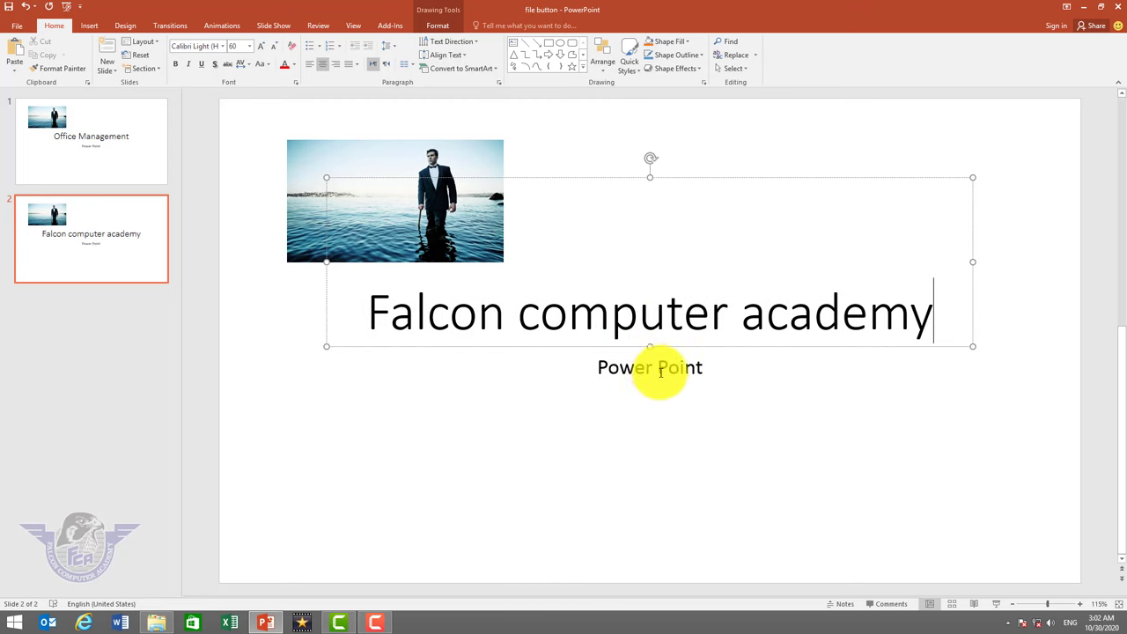
- Replace slide 2's subtitle with 'Power point 1st lecture'
click(651, 369)
triple_click(651, 368)
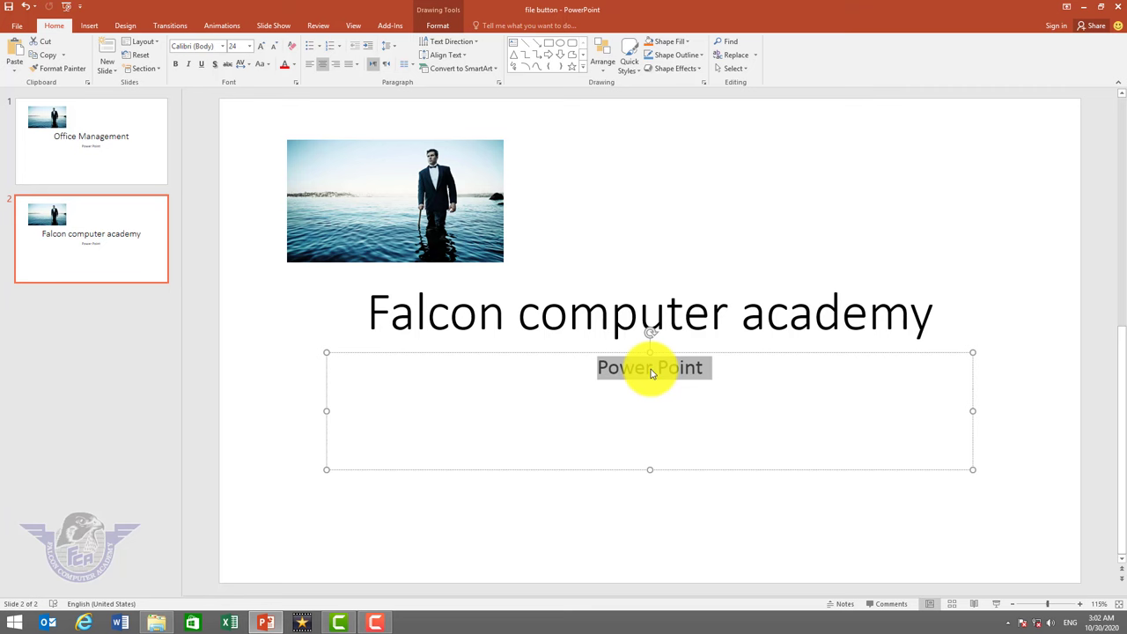
text(Power poin)
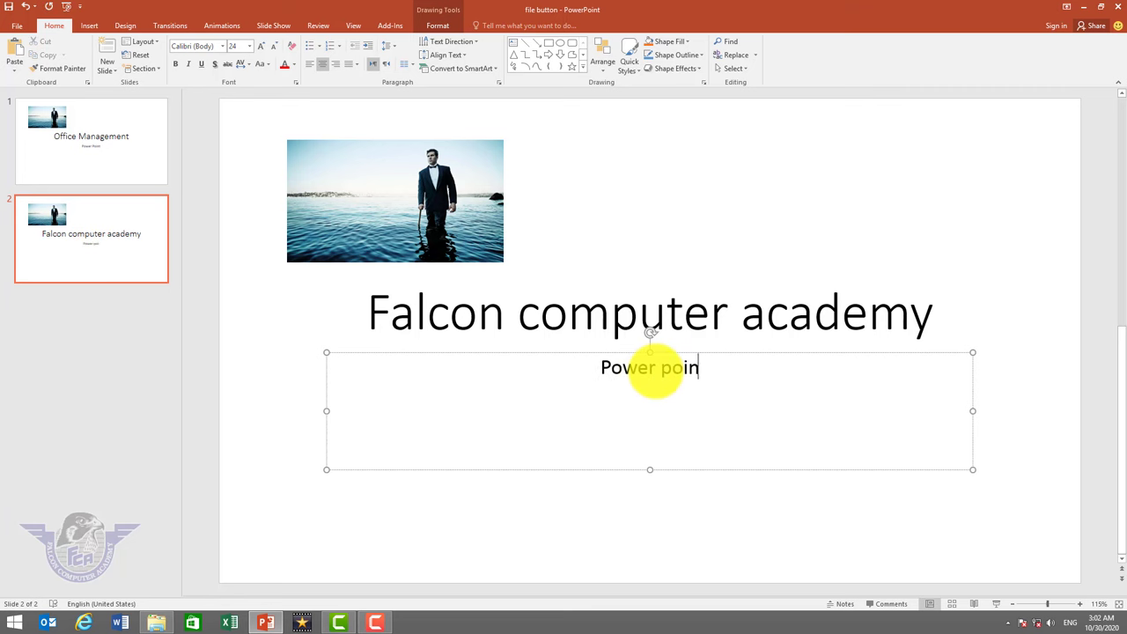
text(t 1st le)
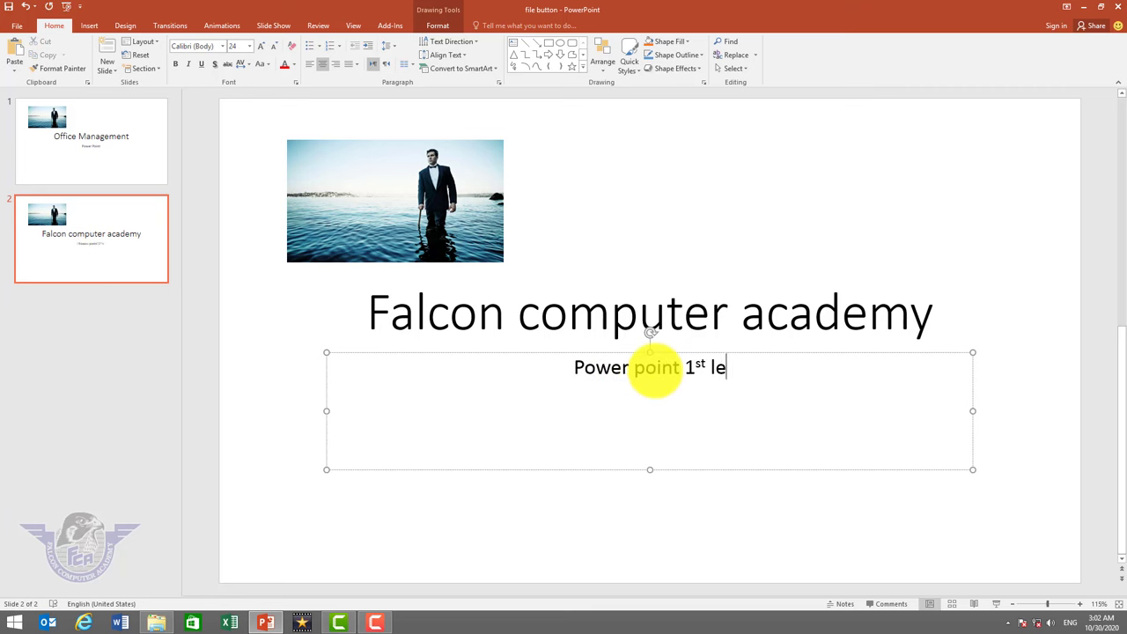
text(cture)
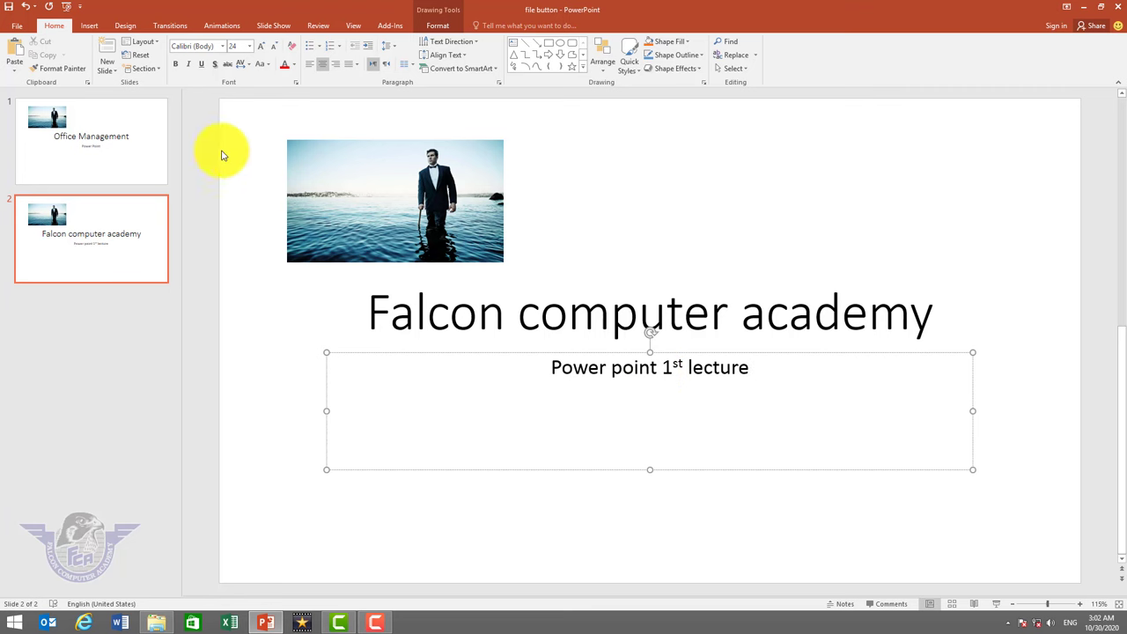
click(100, 144)
click(100, 229)
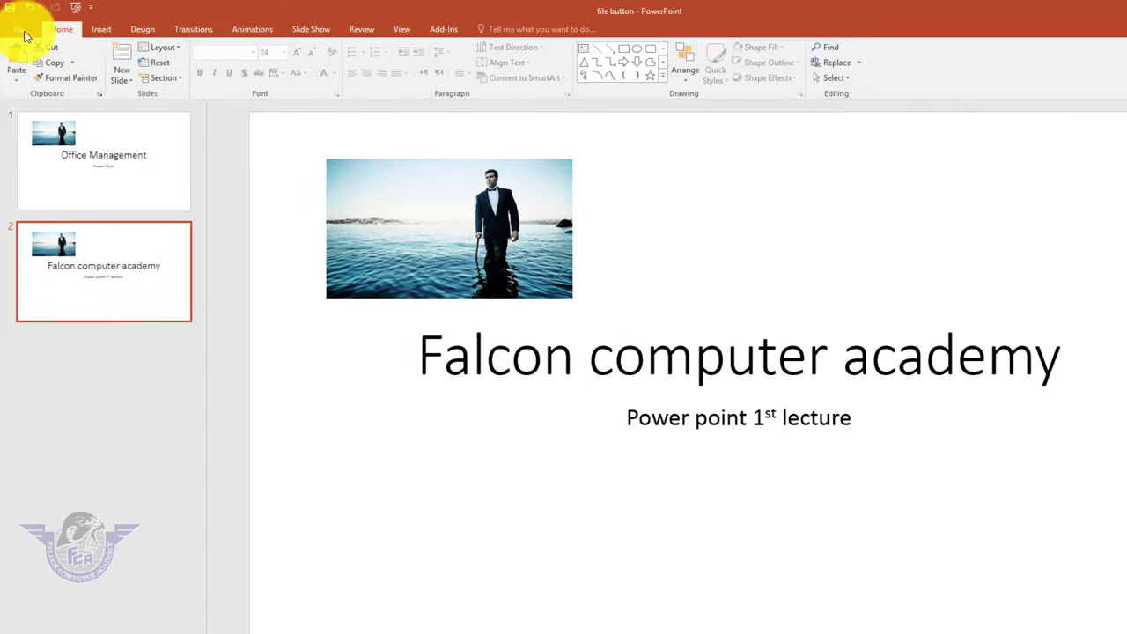
- Export the deck as a PDF named 'file button' to the Desktop via Create PDF/XPS
click(19, 26)
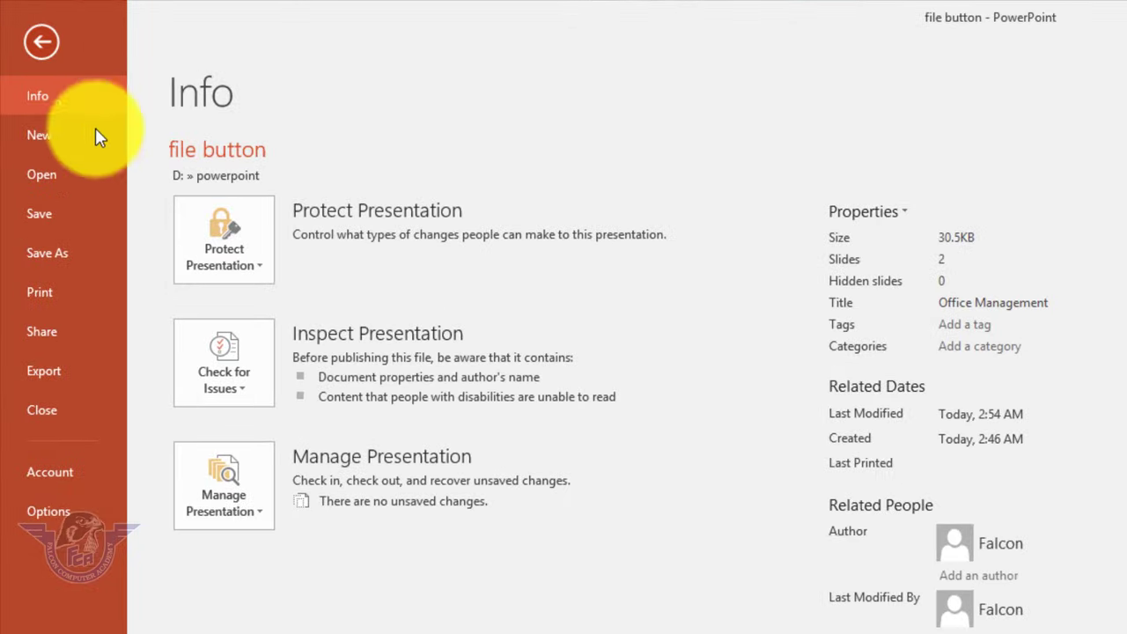
click(59, 371)
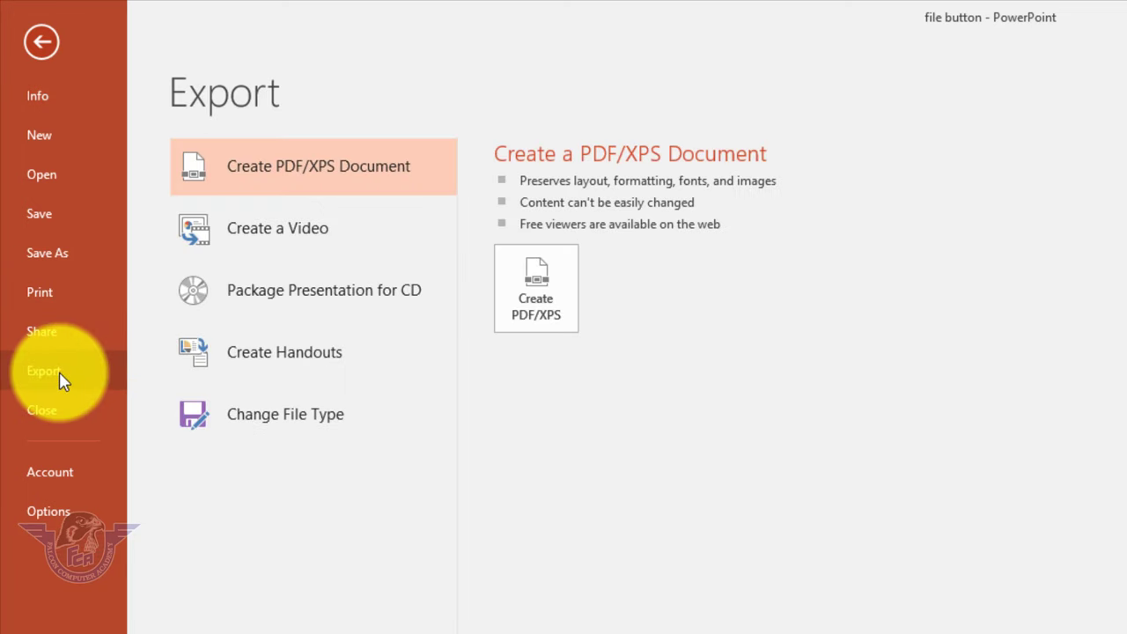
click(550, 315)
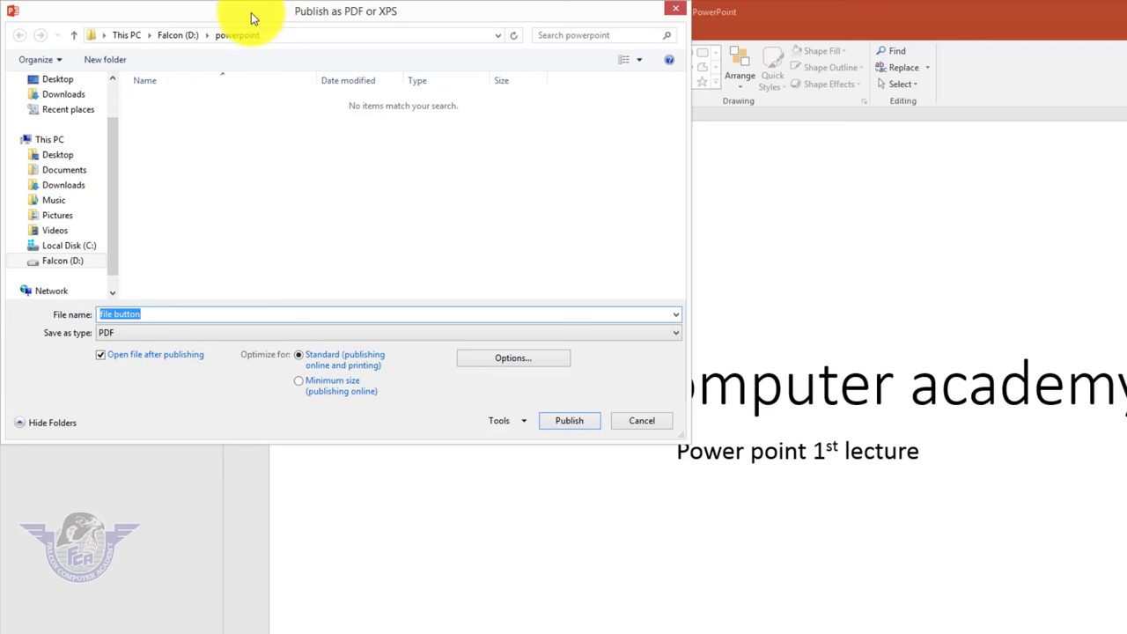
drag(252, 13, 445, 87)
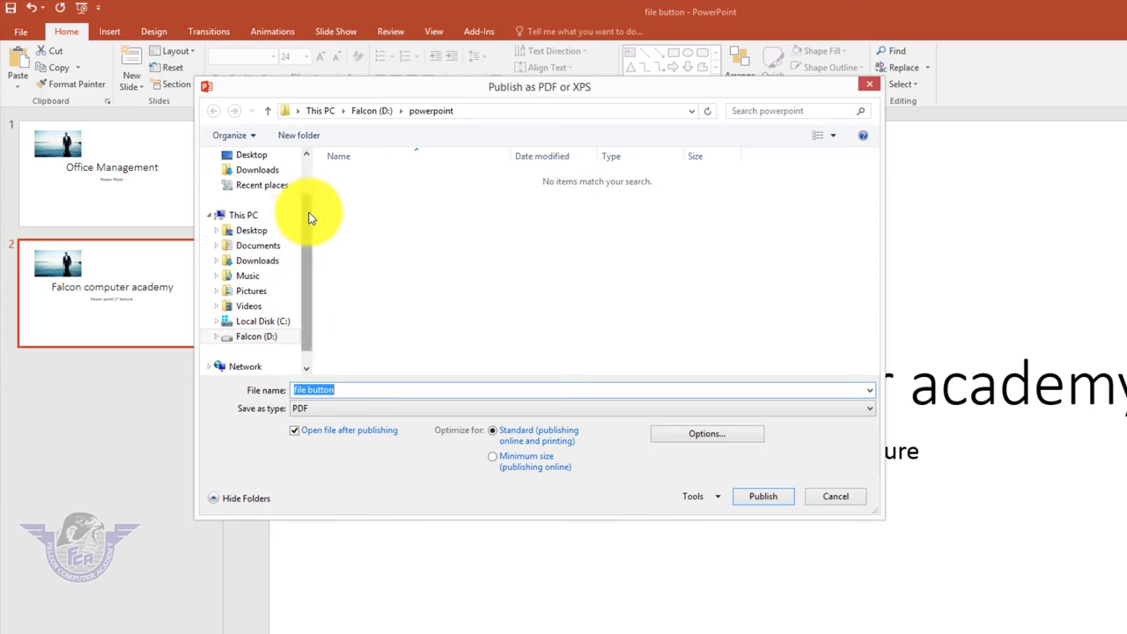
drag(315, 214, 299, 171)
click(252, 207)
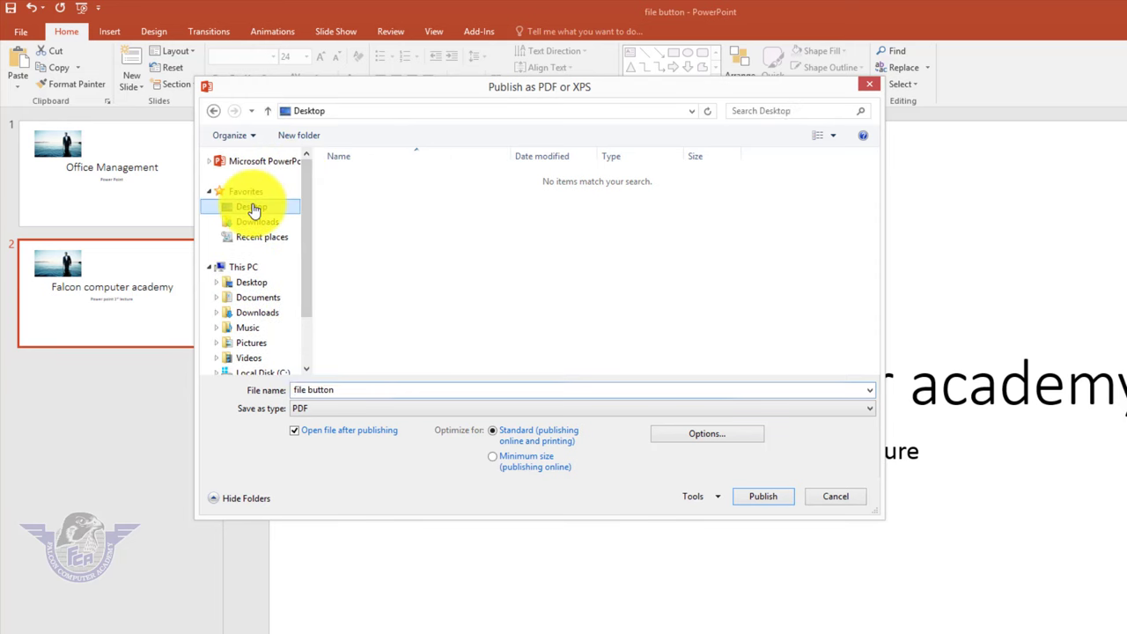
click(359, 389)
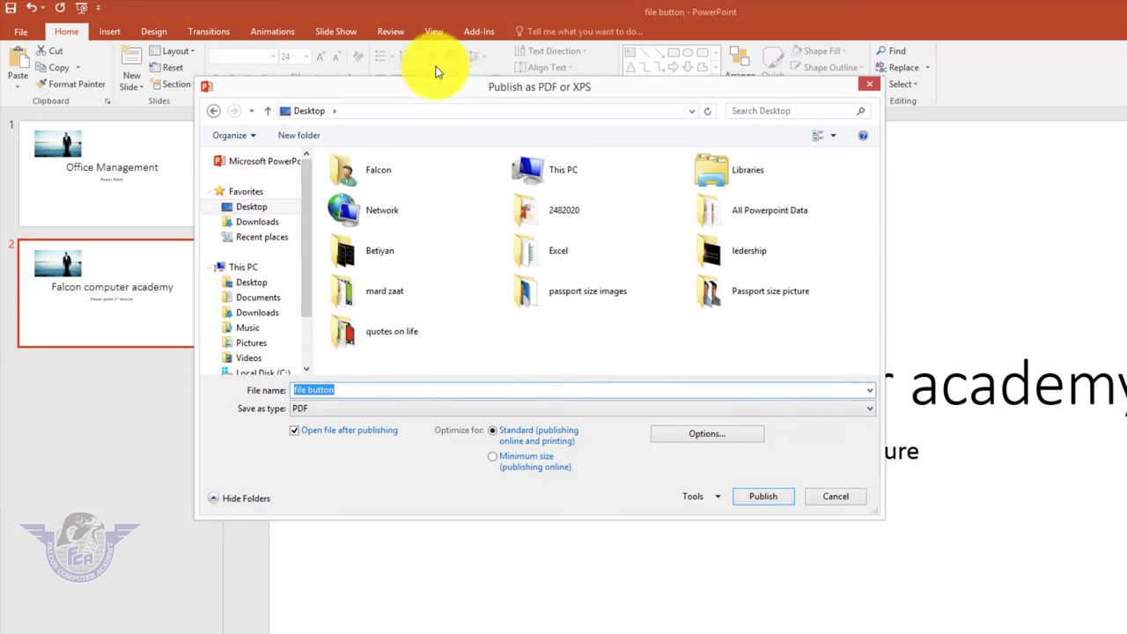
click(764, 497)
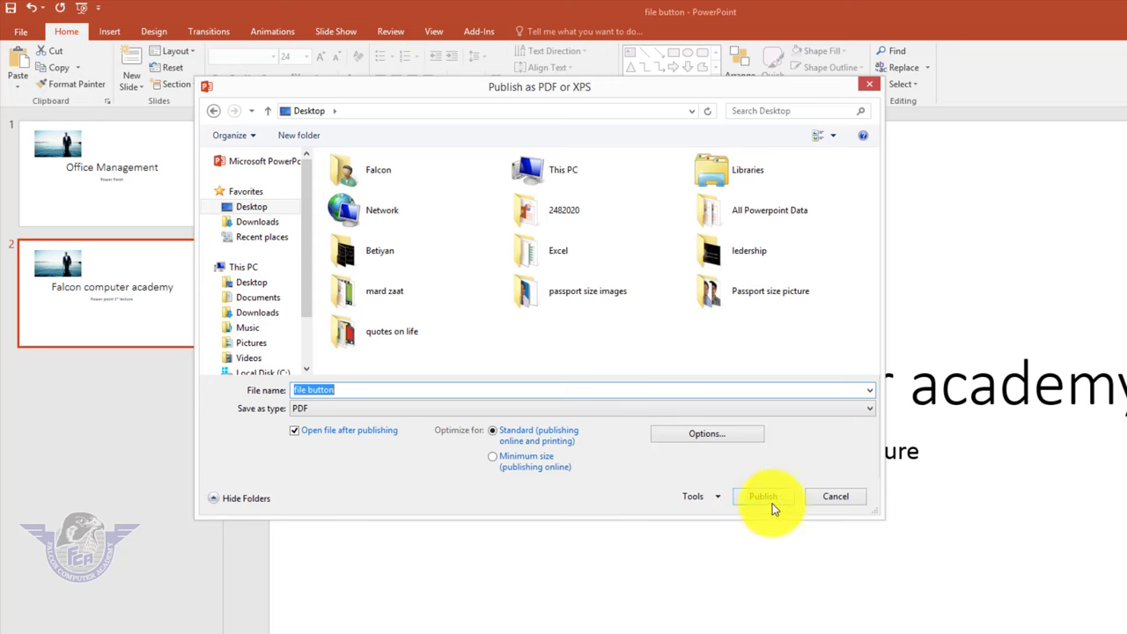
click(759, 496)
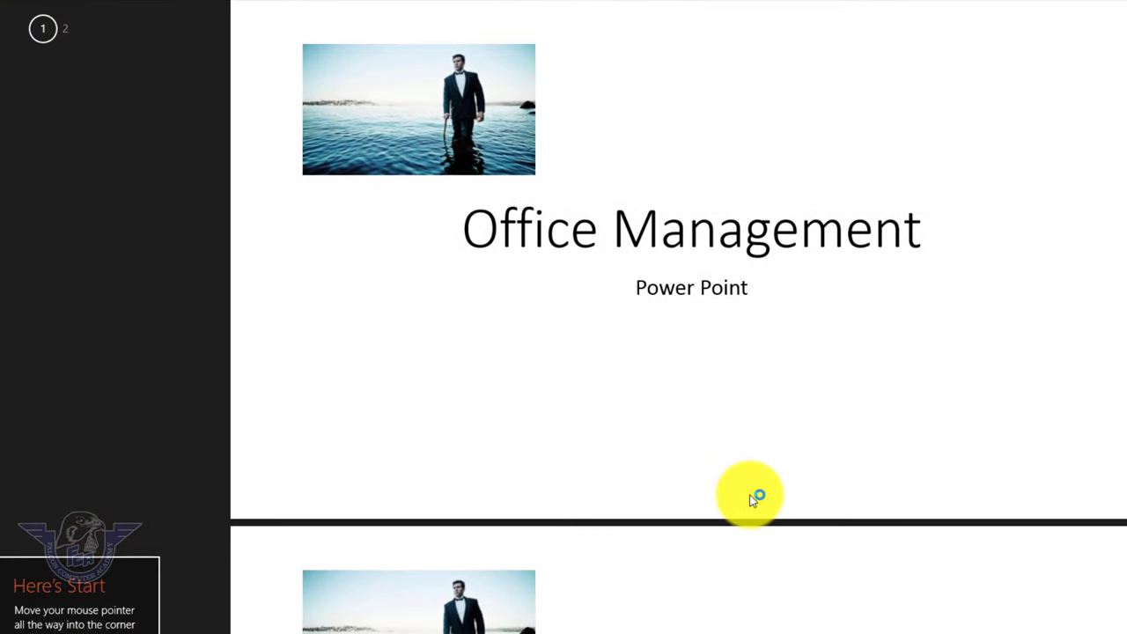
- Scroll through both pages of the 'file button' PDF in Reader, then close it
scroll(750, 495, down, 3)
scroll(748, 494, up, 3)
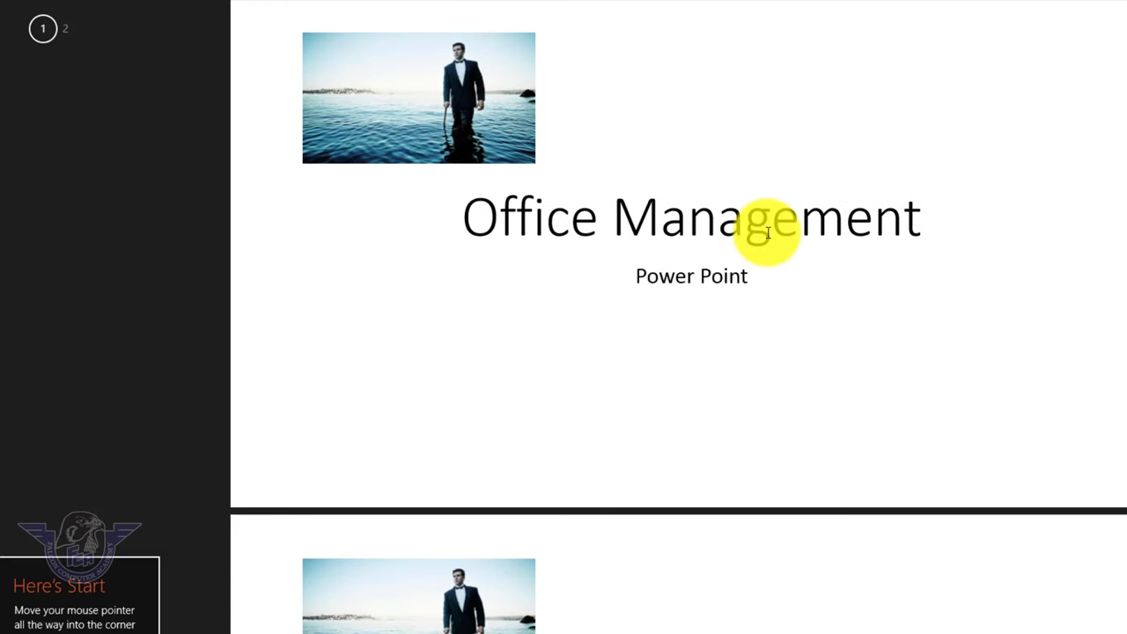
drag(745, 219, 462, 212)
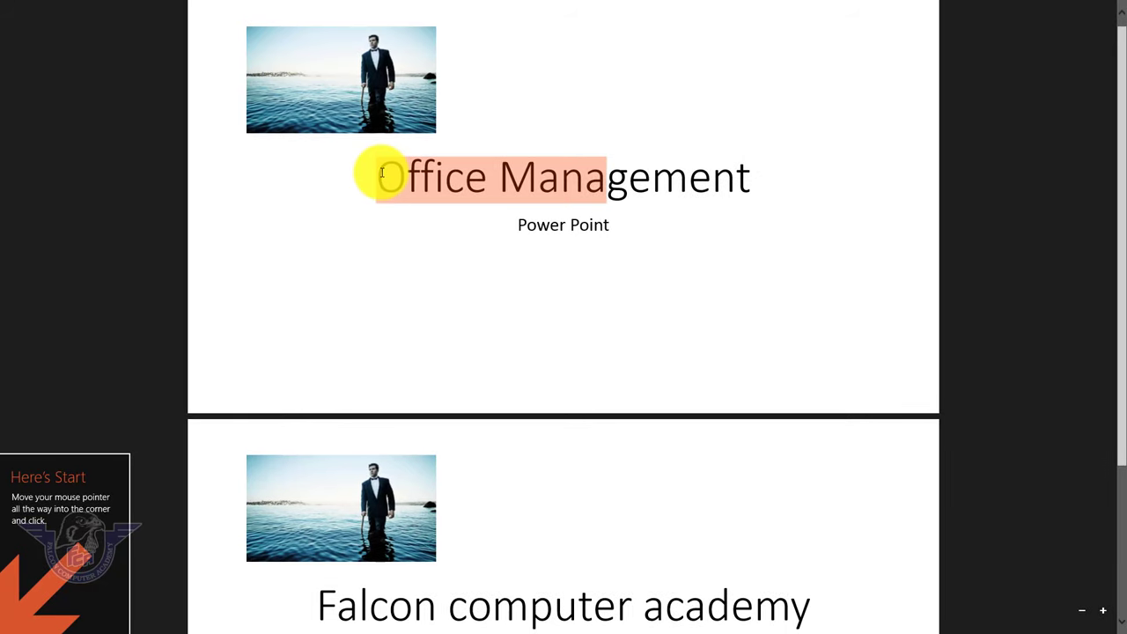
click(713, 243)
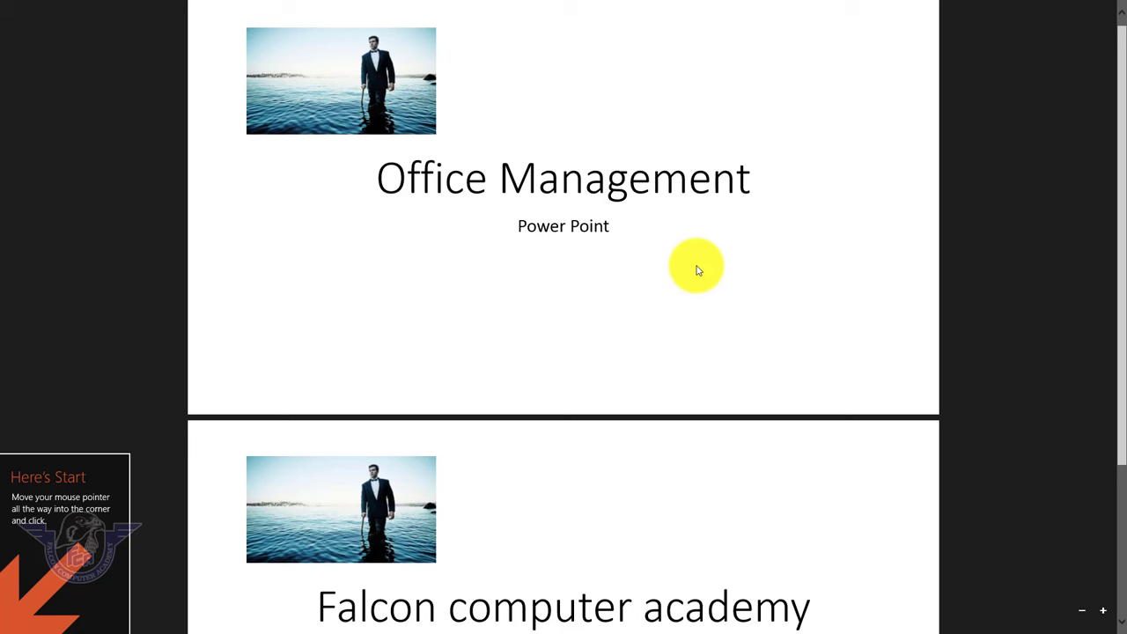
key(Escape)
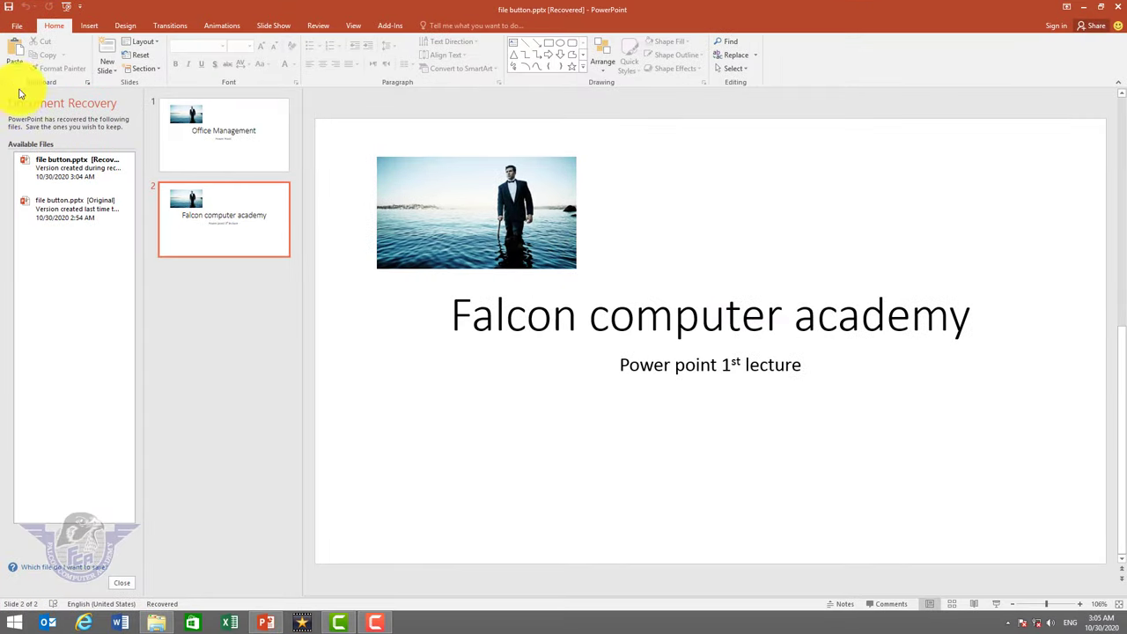
- View the recovered presentation's File Info page, then return to the slides
click(16, 26)
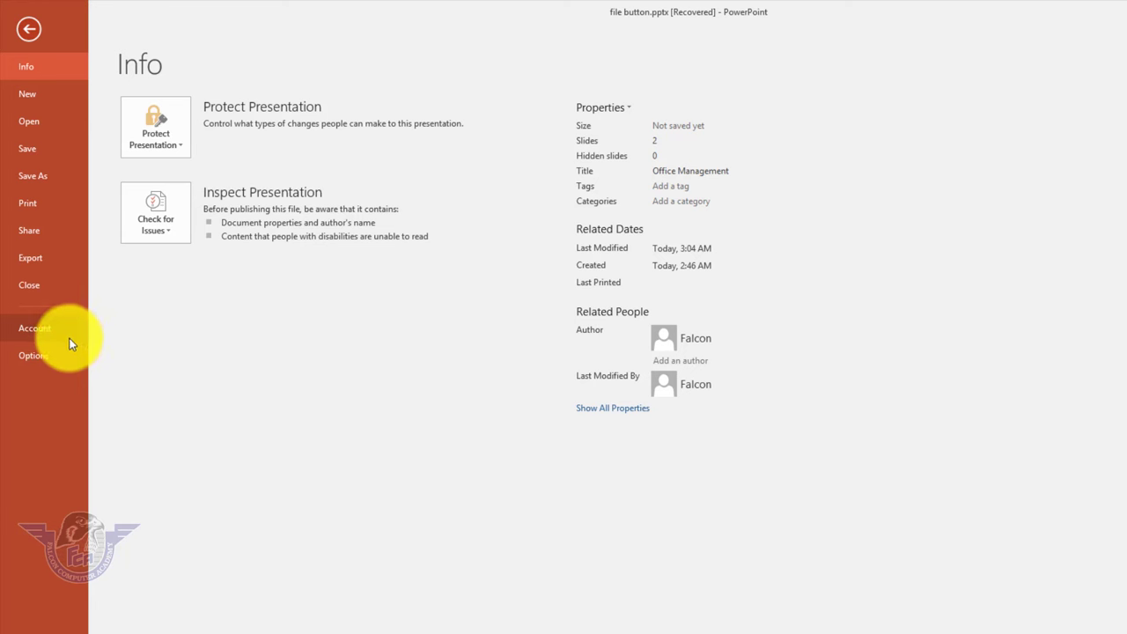
key(Escape)
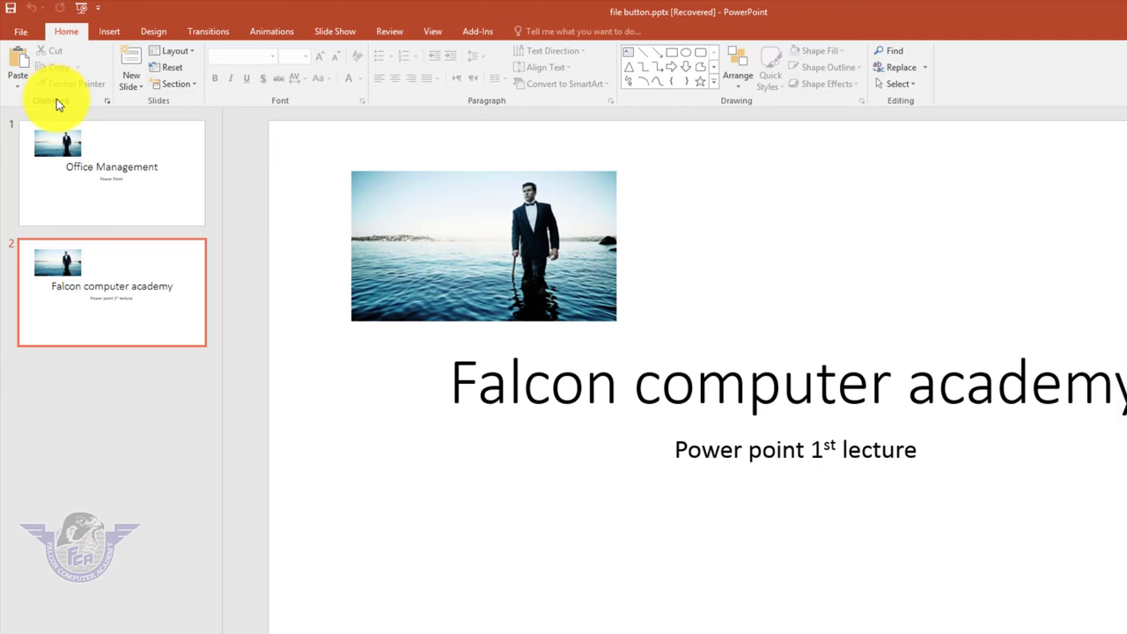
- Move 'Falcon computer academy' from slide 2's title onto a new line under 'Power Point' on slide 1
click(874, 379)
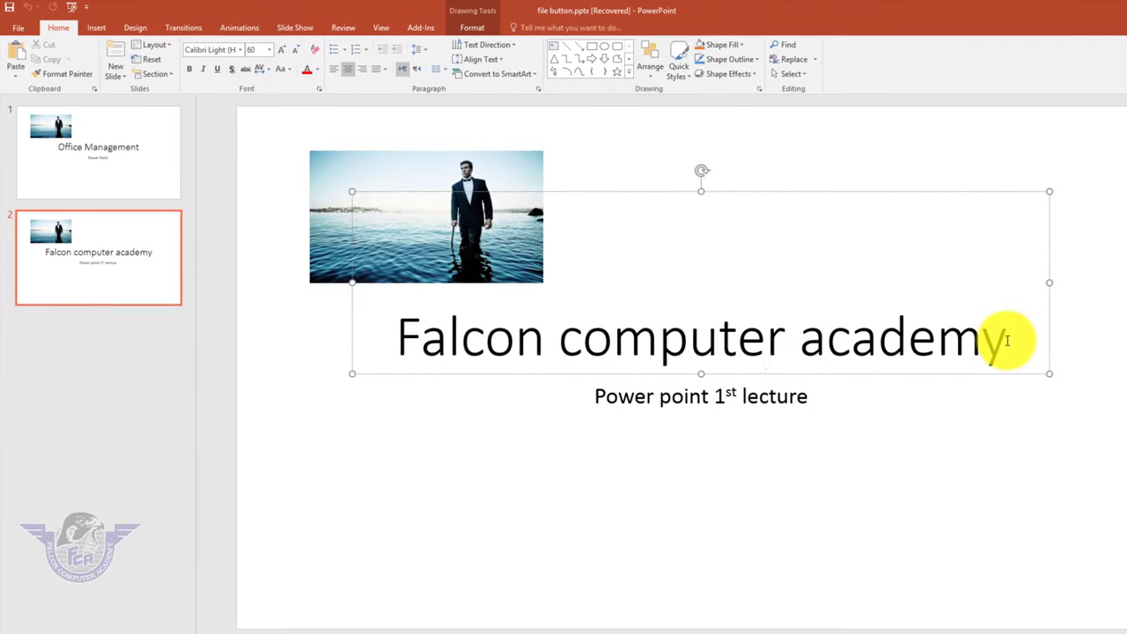
drag(1004, 338, 431, 332)
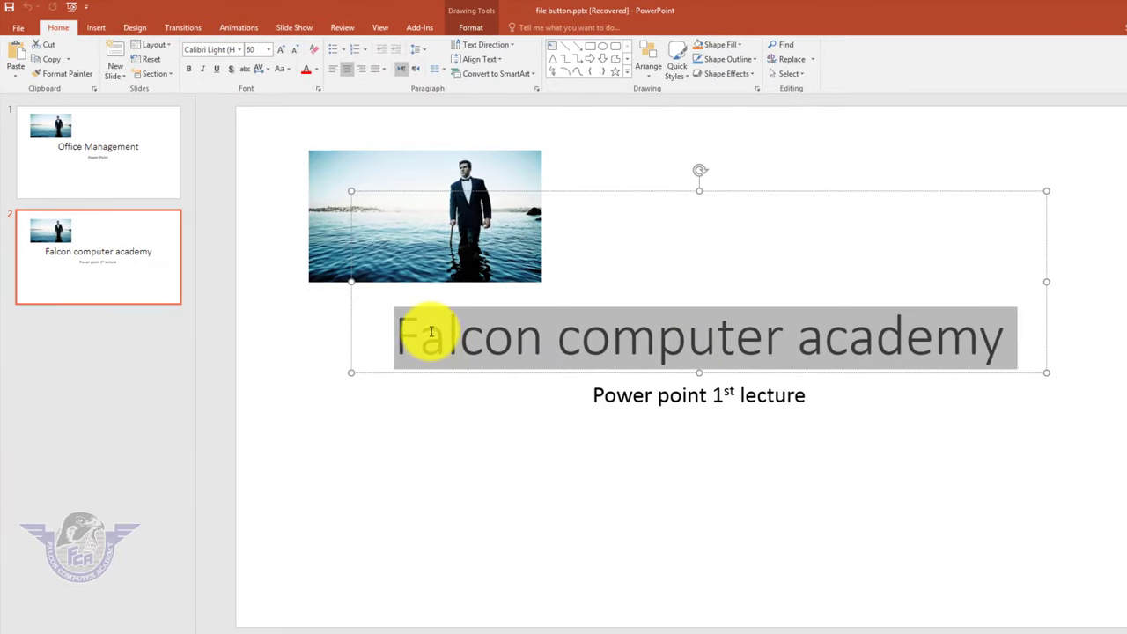
click(48, 50)
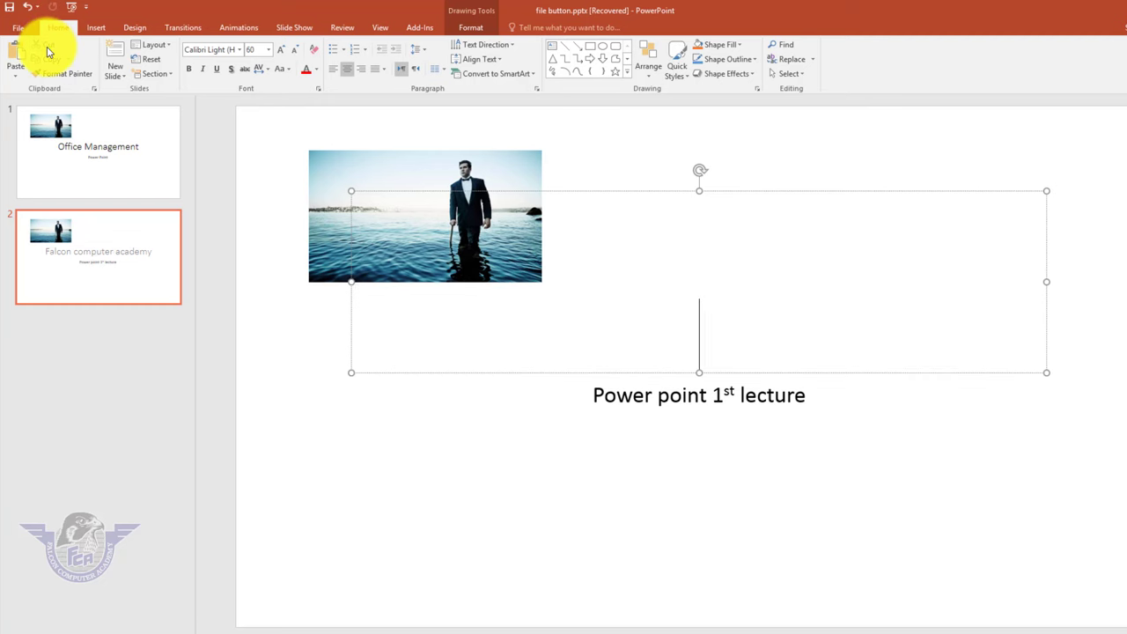
click(104, 164)
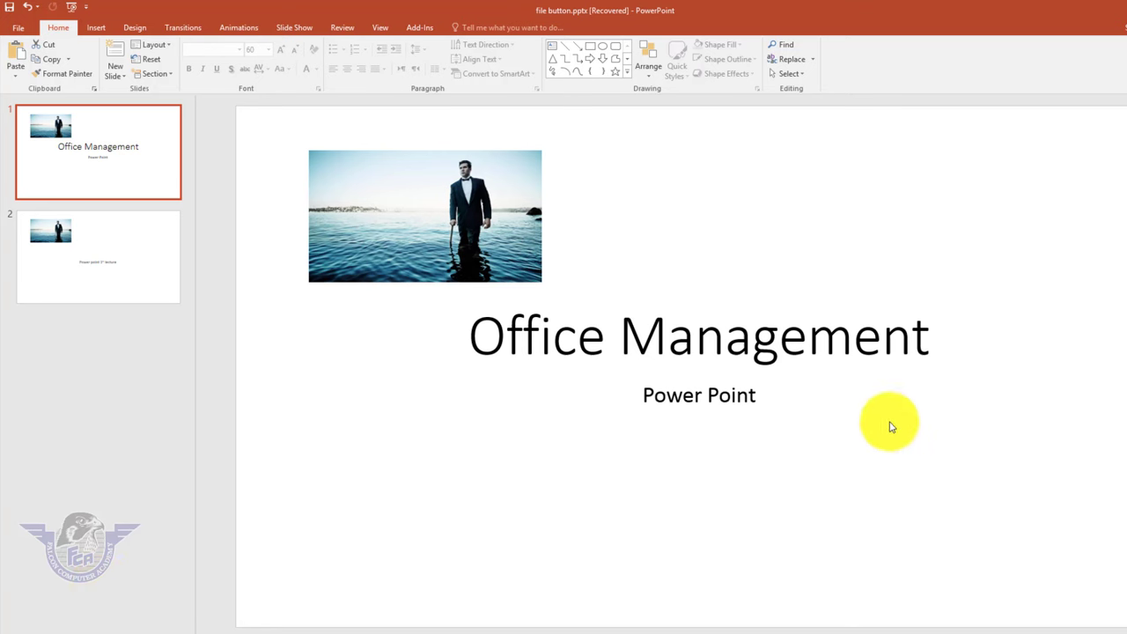
click(768, 390)
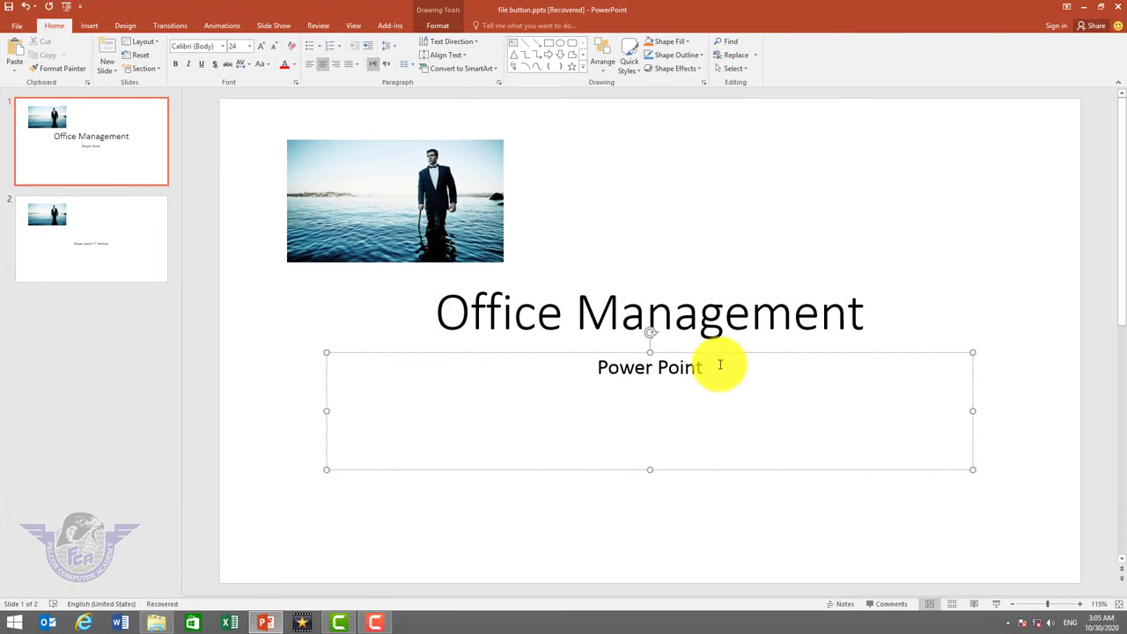
key(Return)
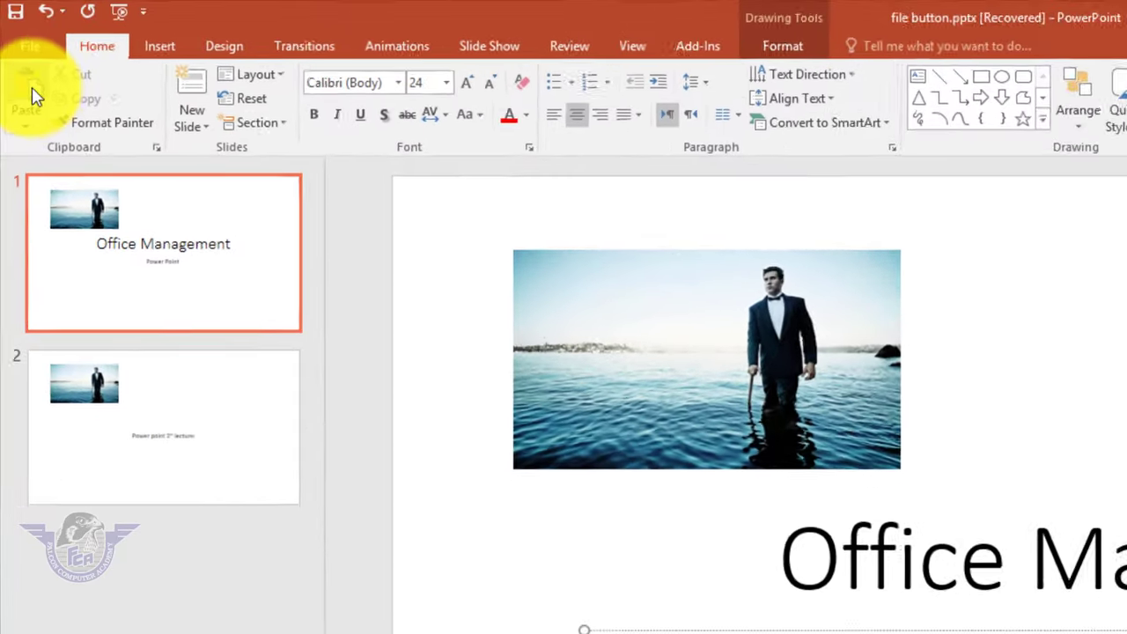
click(16, 53)
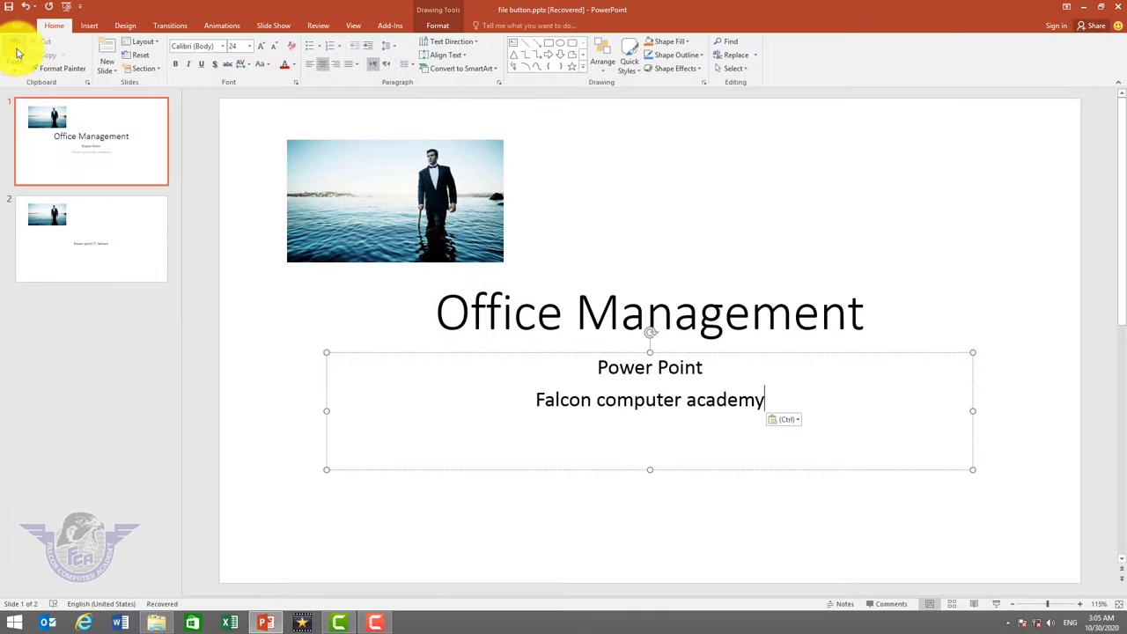
- Select the 'Office Management' title text on slide 1, then switch to slide 2
click(84, 242)
click(72, 164)
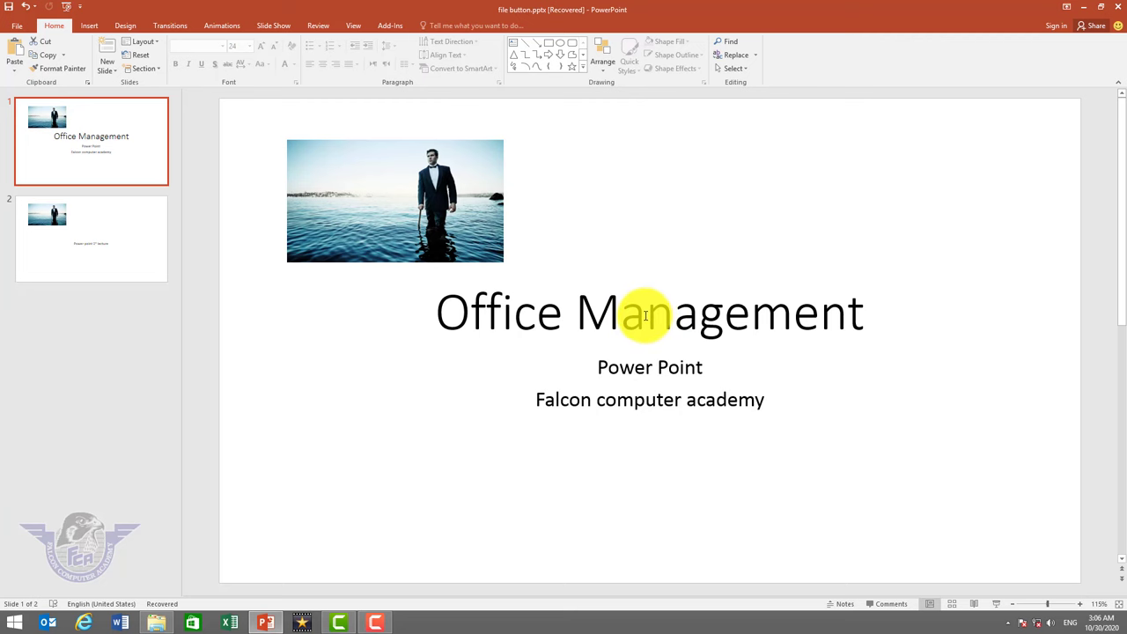
click(646, 315)
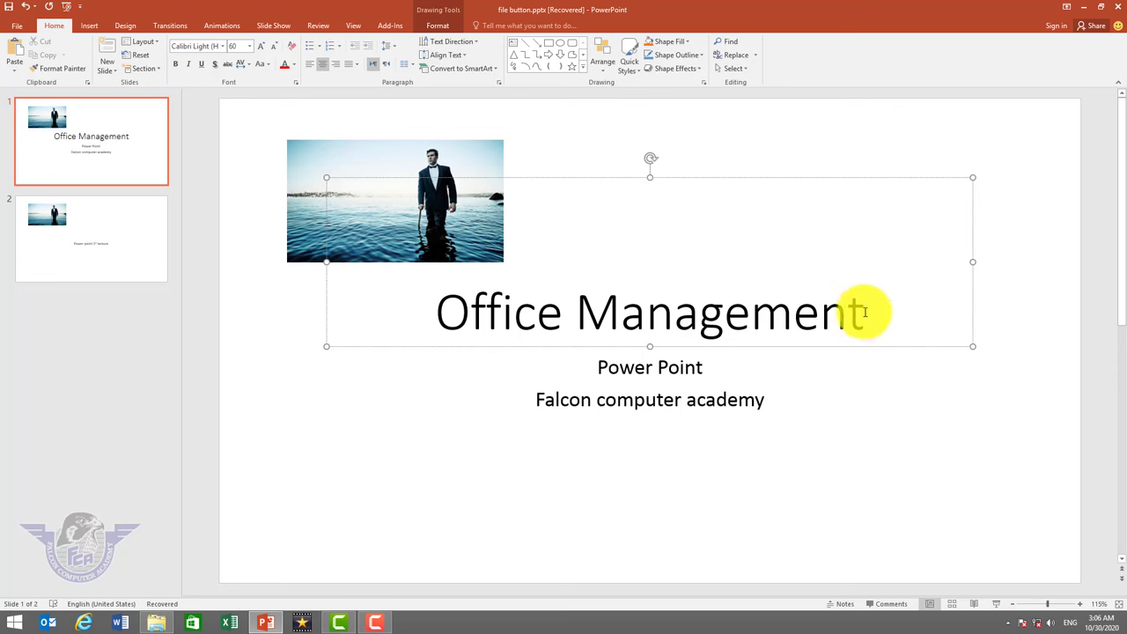
drag(863, 314, 478, 308)
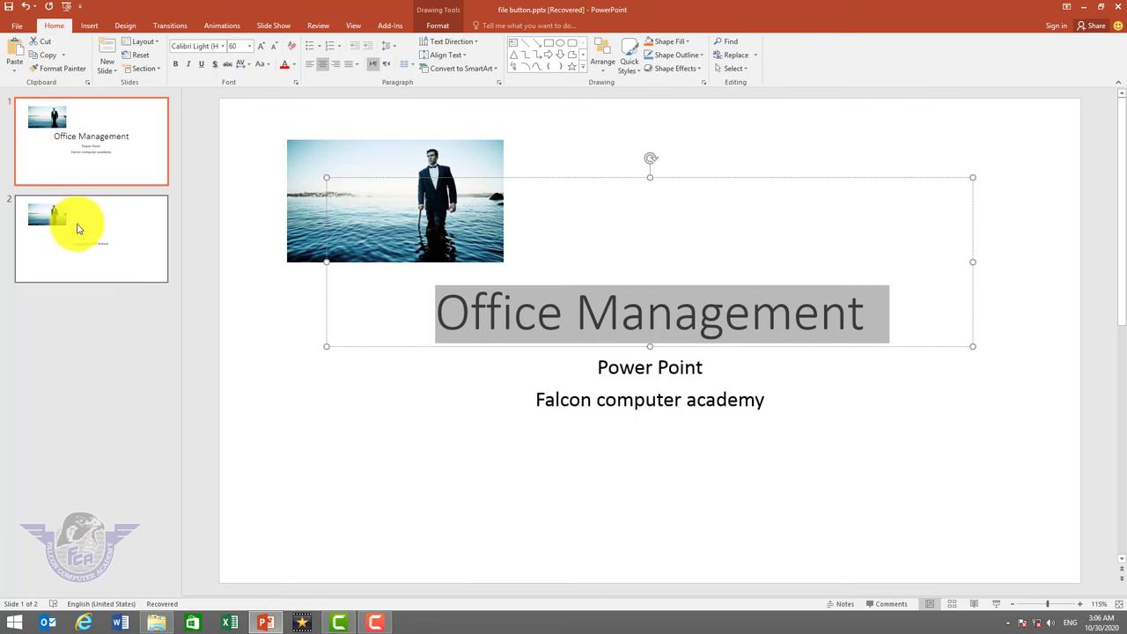
key(alt+space)
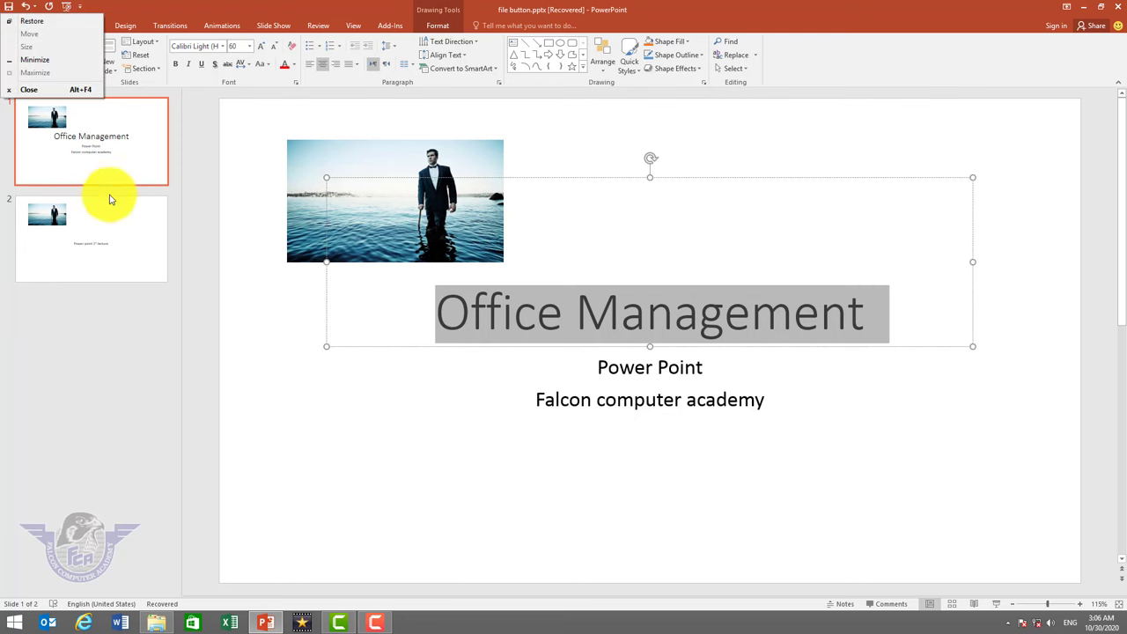
click(88, 209)
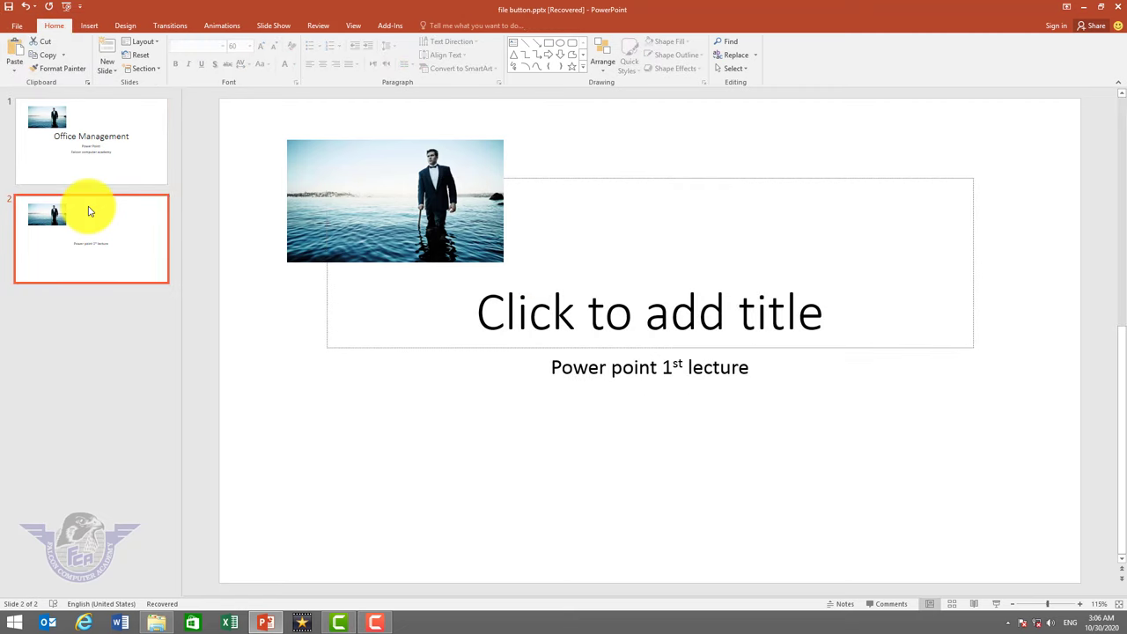
- Paste 'Office Management' as slide 2's title, then reselect slide 1's title text
click(720, 304)
click(19, 52)
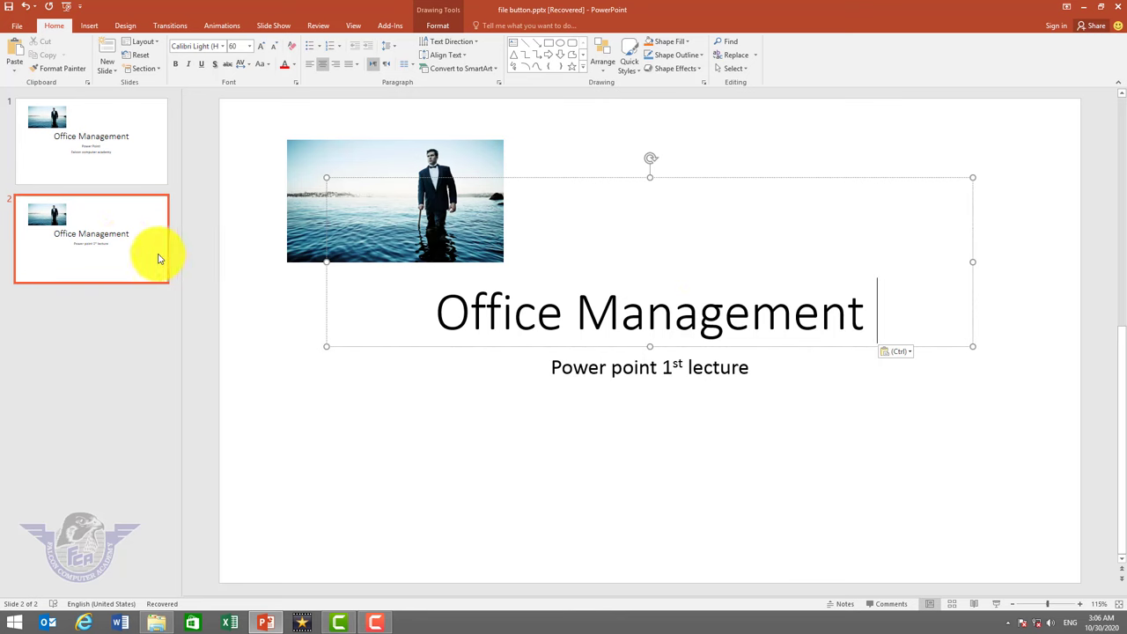
click(123, 238)
click(121, 170)
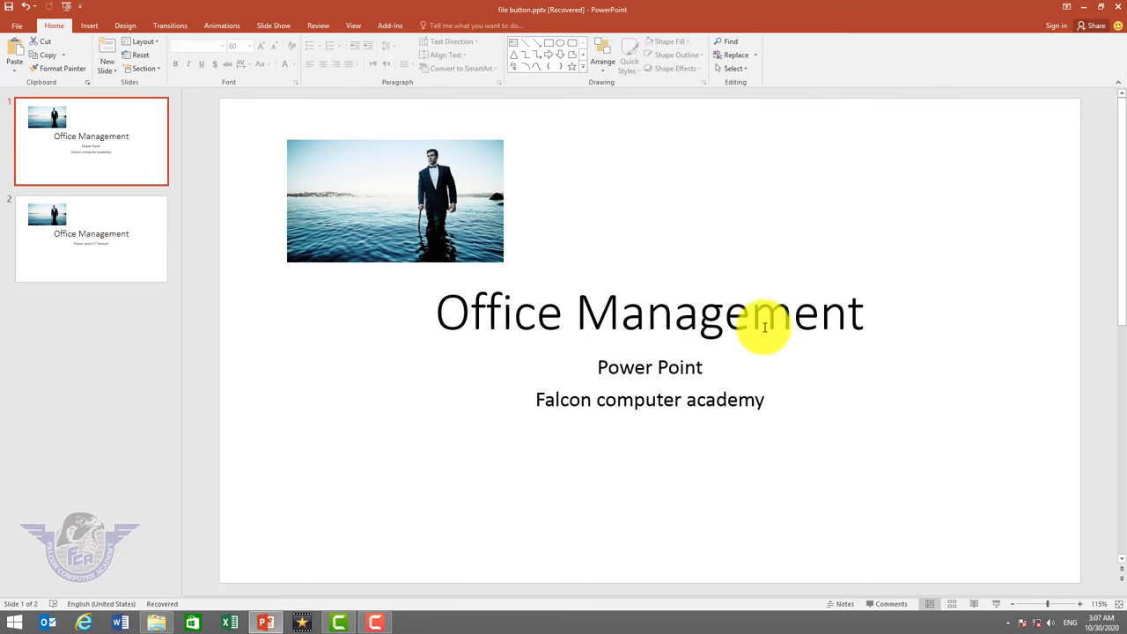
drag(863, 314, 410, 282)
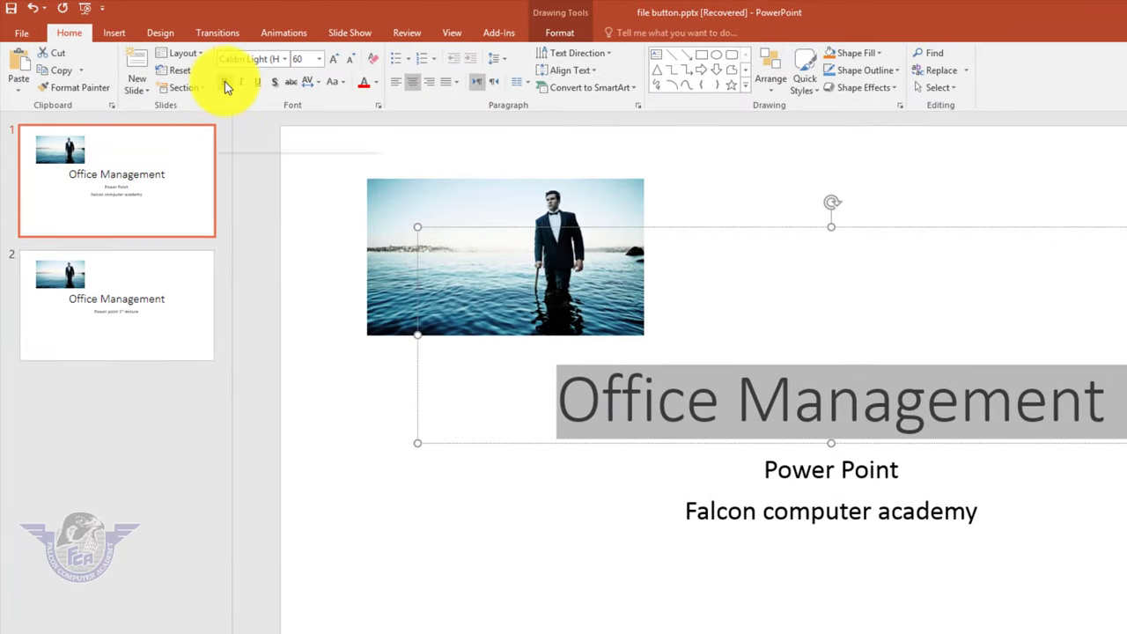
- Make the Office Management title bold, italic, underlined, shadowed and red
click(225, 81)
click(240, 81)
click(259, 81)
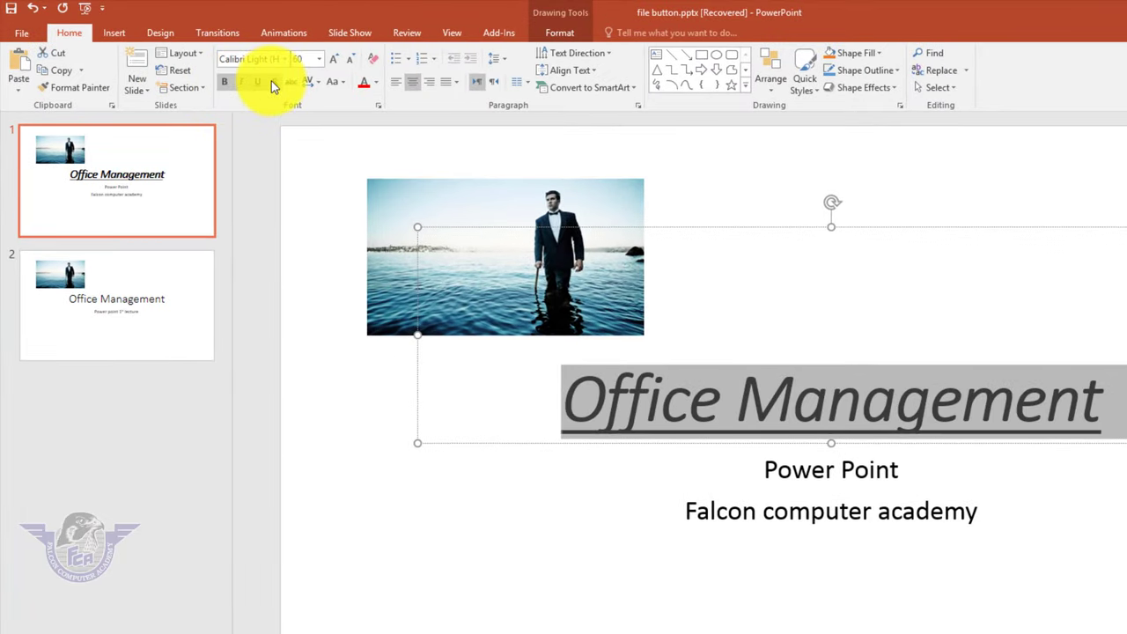
click(273, 81)
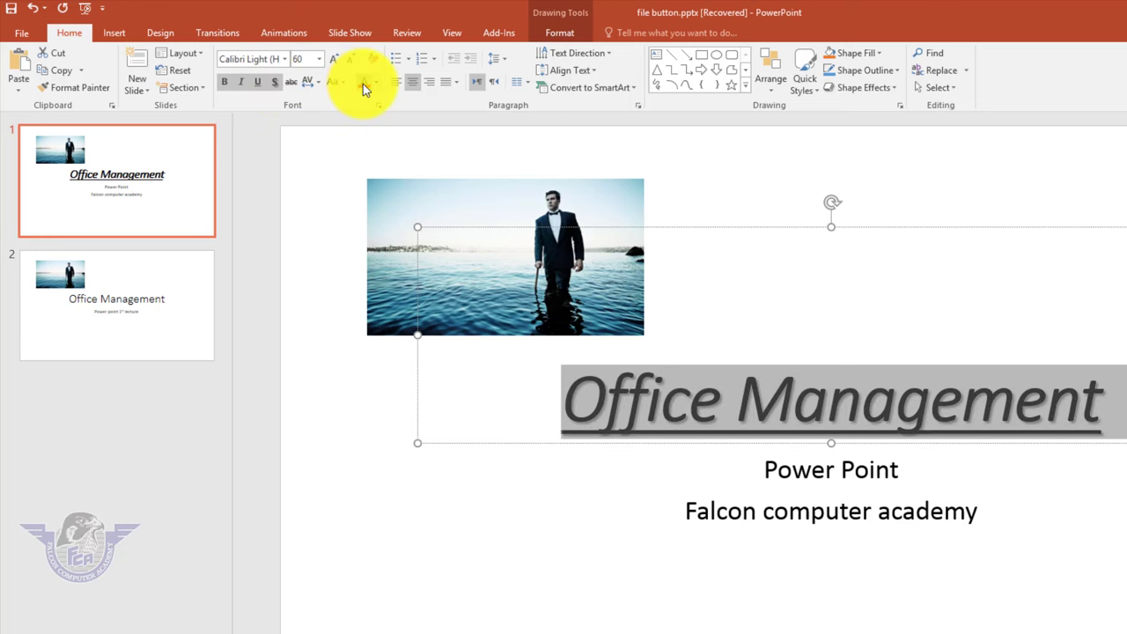
click(363, 84)
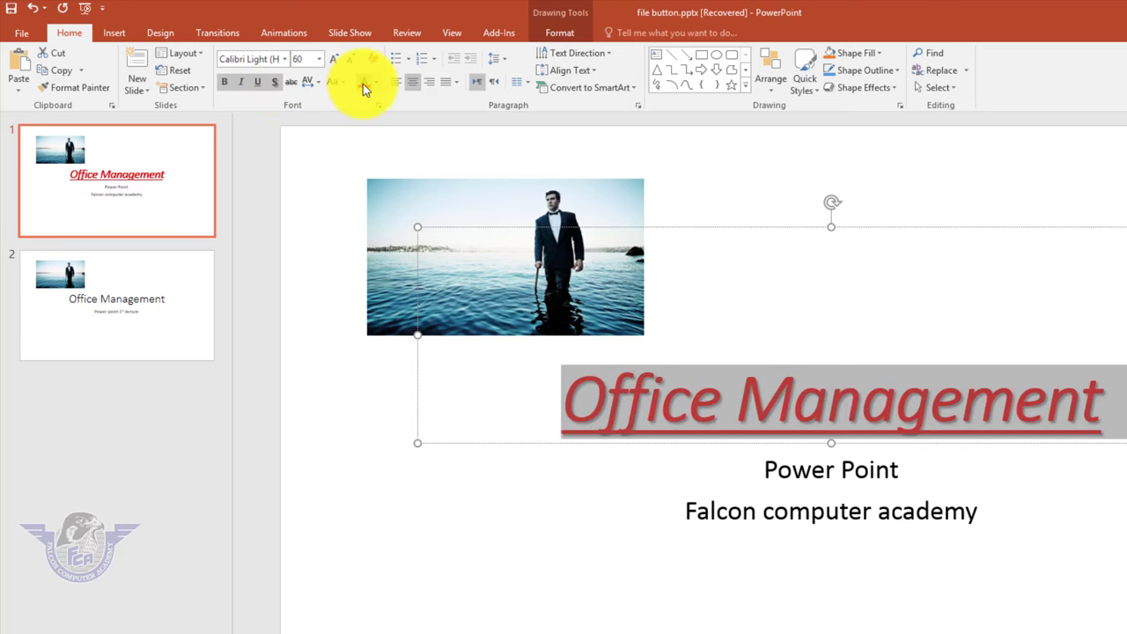
- Set the title's font size to 80, passing through 36 first
click(317, 60)
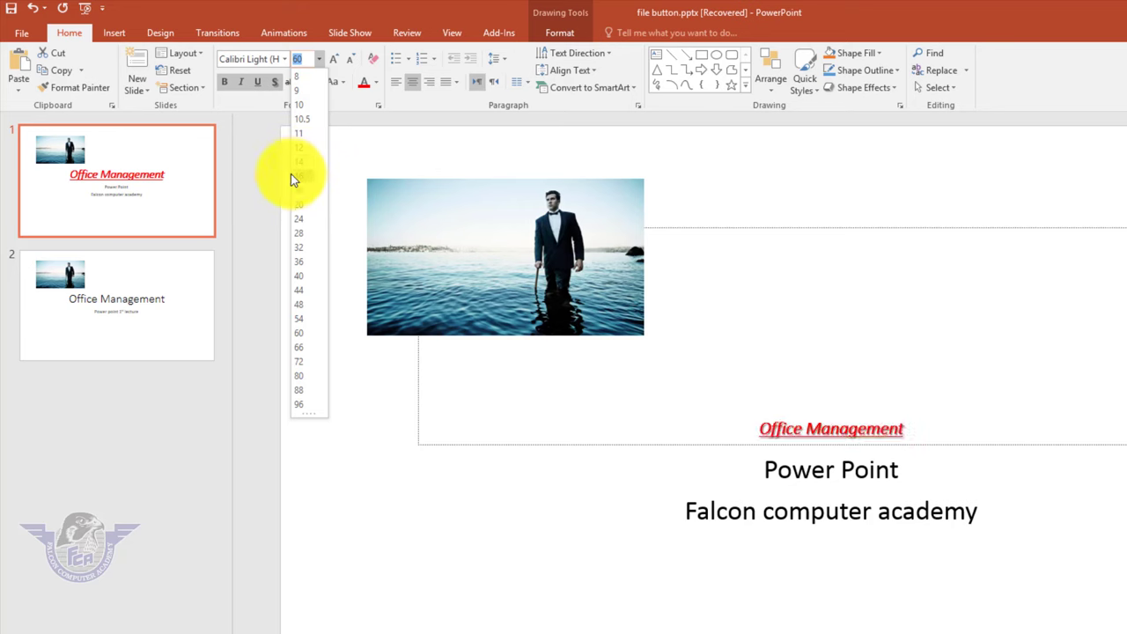
click(306, 261)
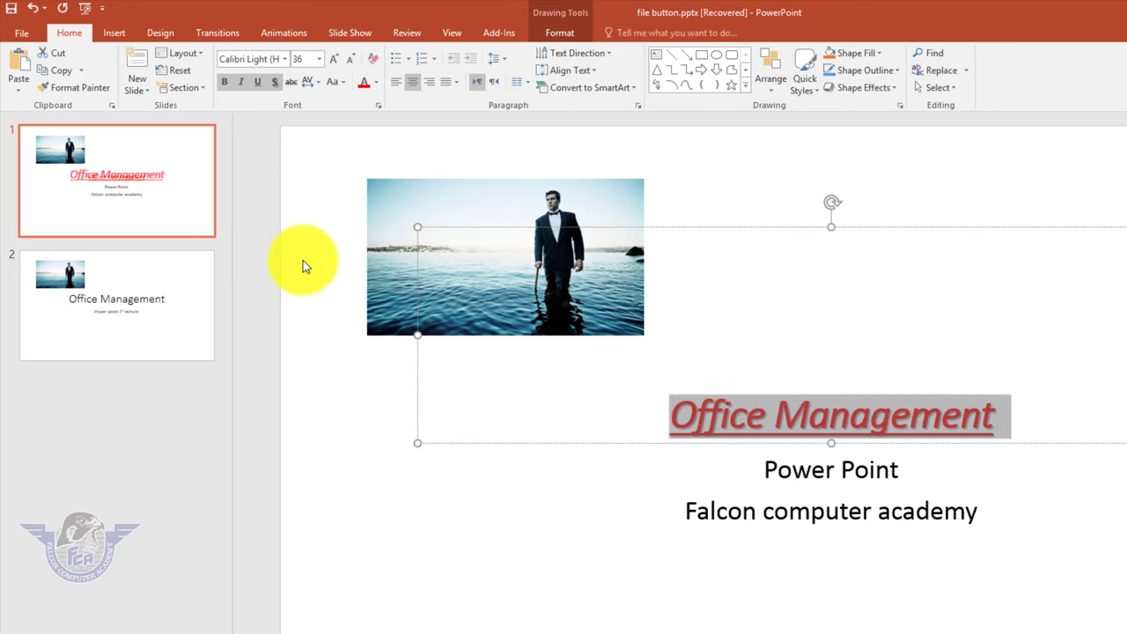
click(319, 59)
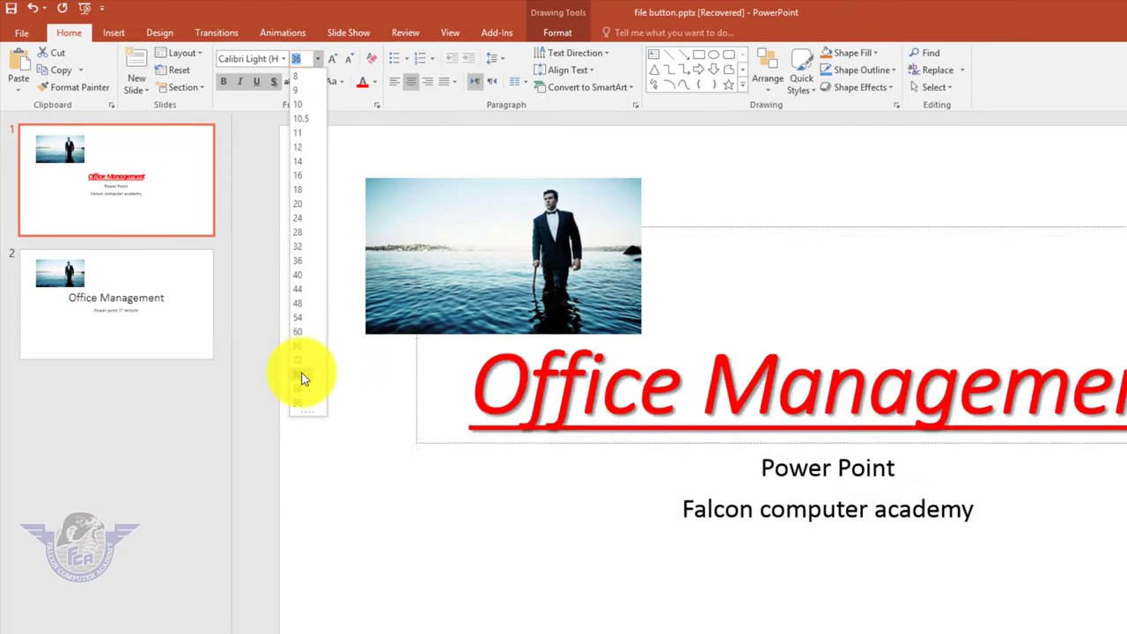
click(302, 378)
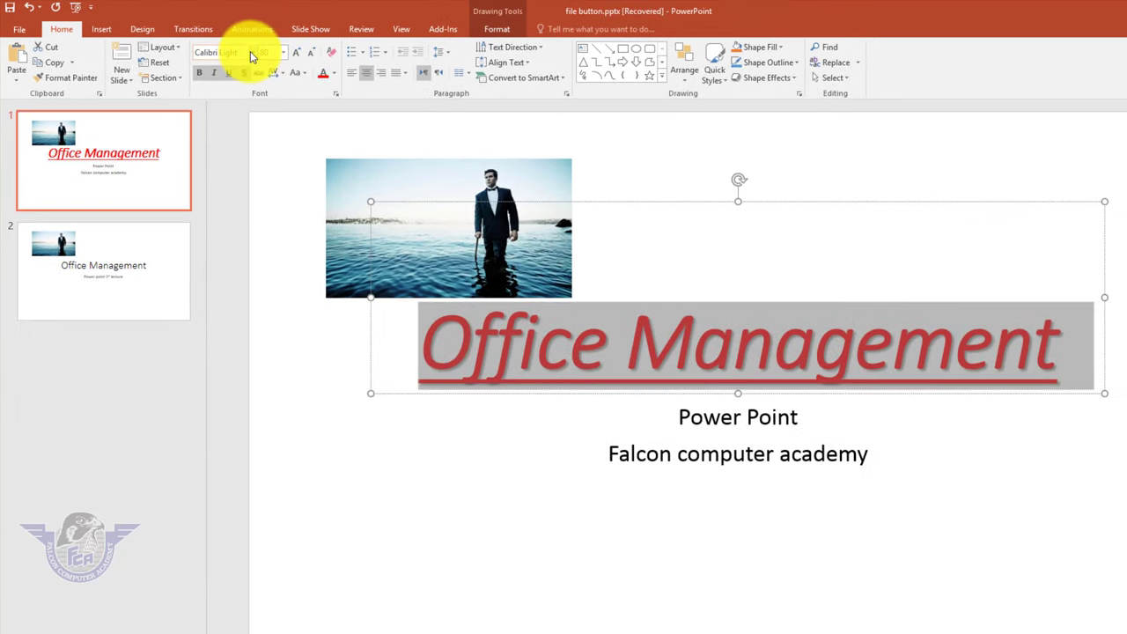
- Change the title font to Agency FB
click(250, 51)
scroll(279, 227, down, 3)
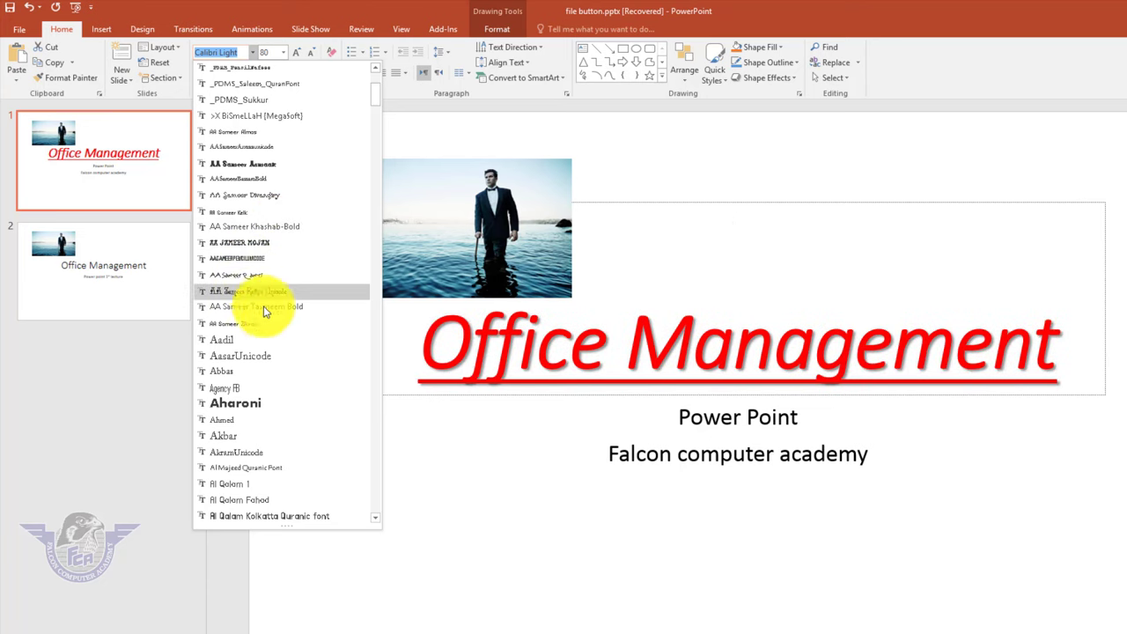
click(259, 391)
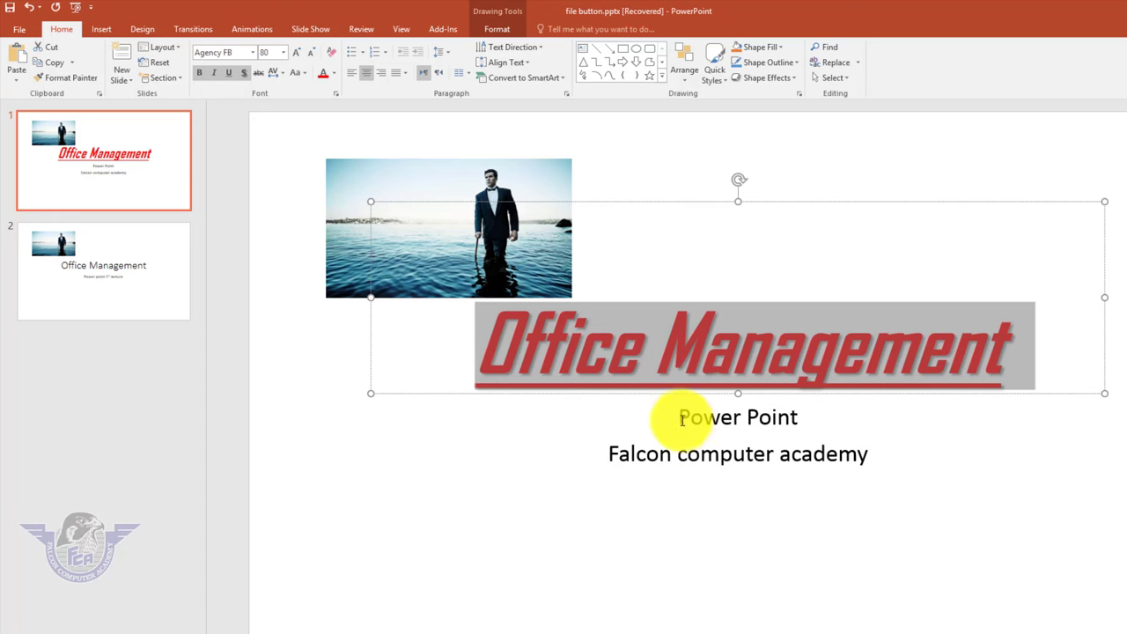
click(701, 454)
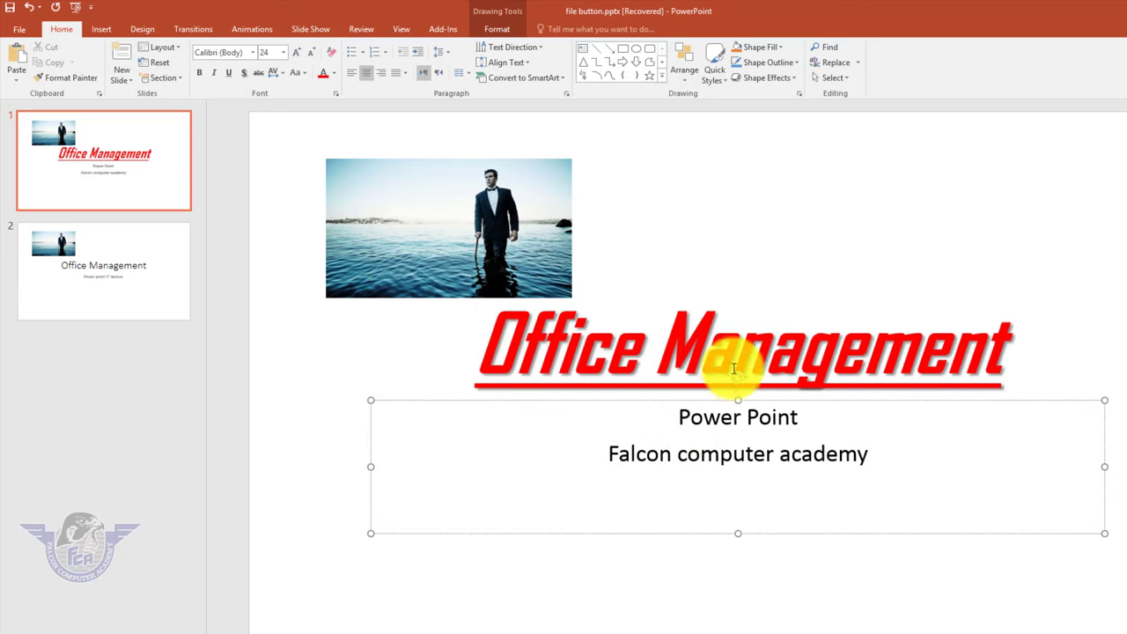
- Format-paint the title's style onto the word 'academy', then undo that attempt
triple_click(787, 349)
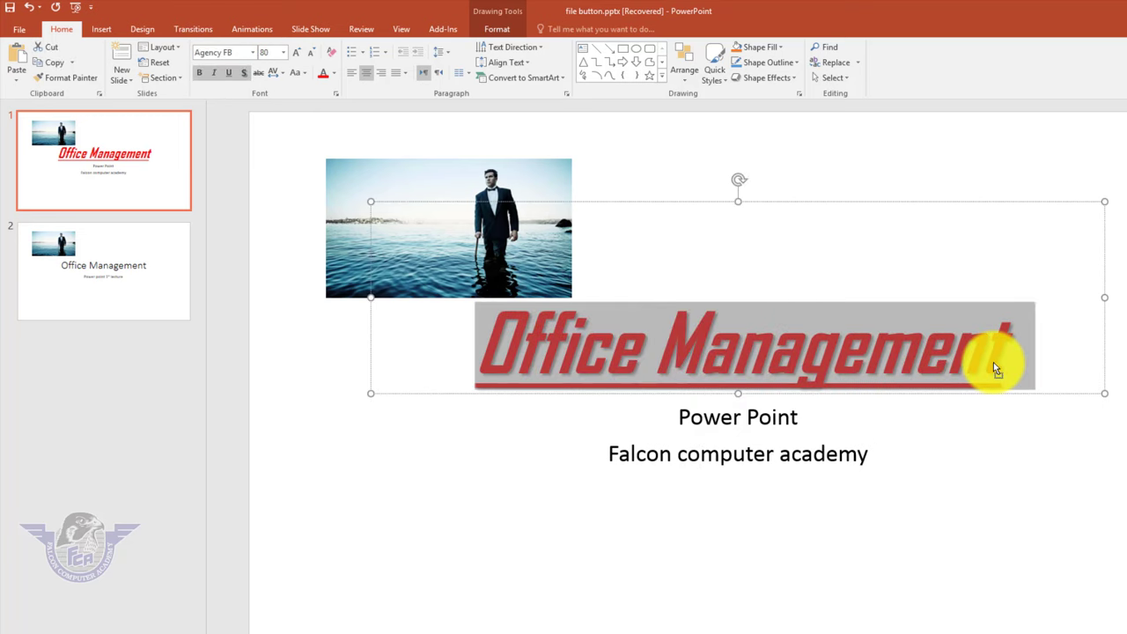
drag(1015, 356, 516, 361)
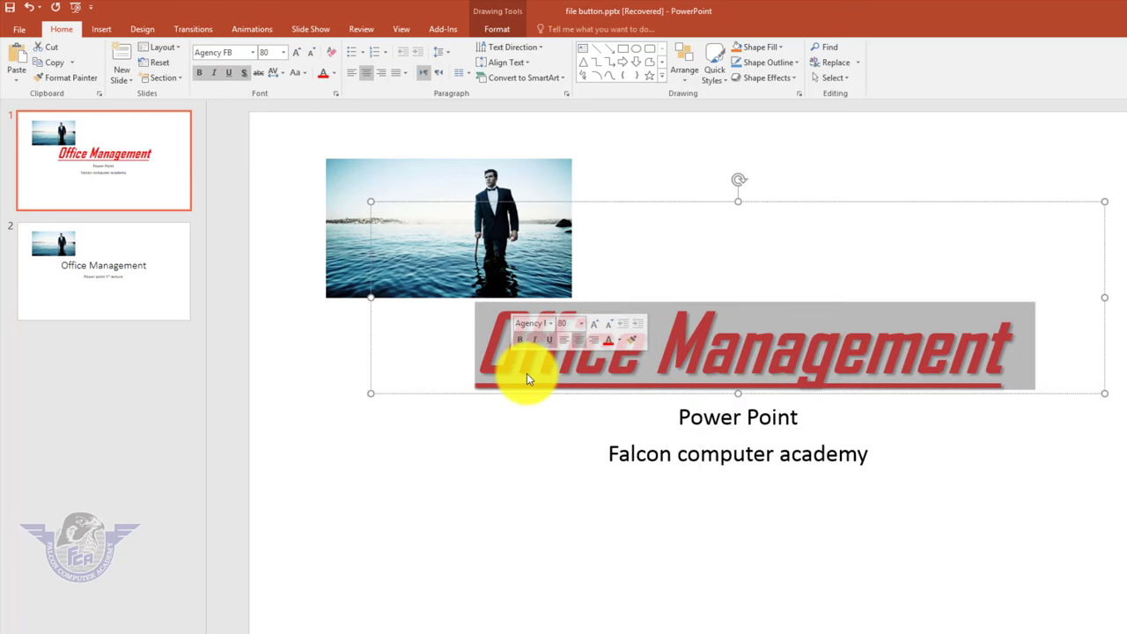
click(71, 78)
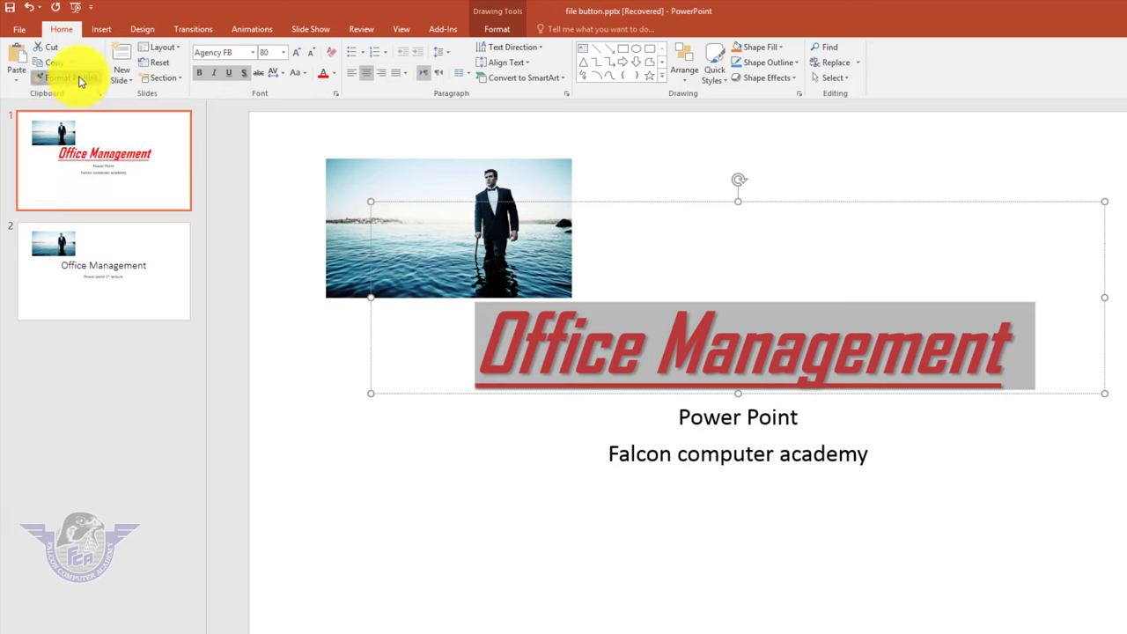
click(841, 454)
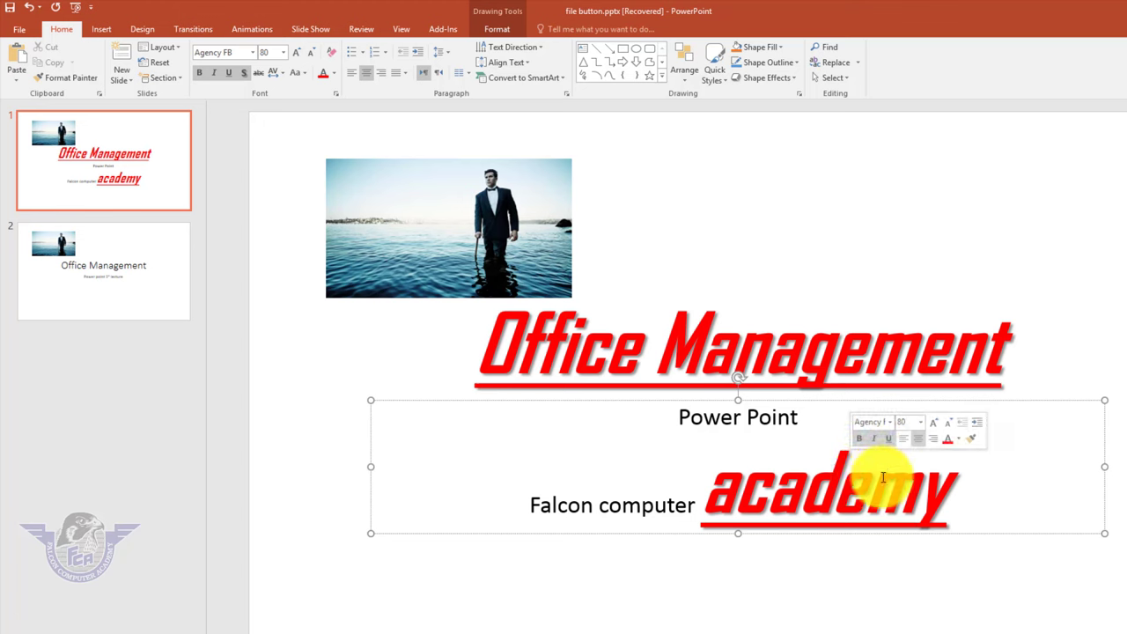
click(951, 490)
key(ctrl+z)
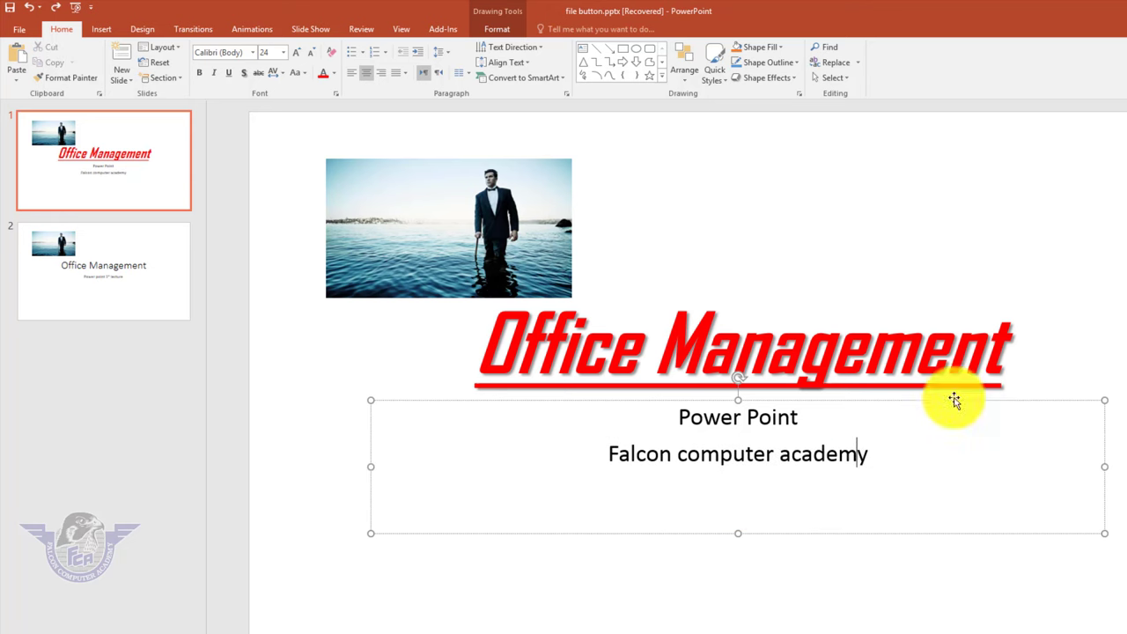
- Format-paint the title's style across both 'Power Point' and 'Falcon computer academy' lines
click(956, 359)
drag(957, 360, 393, 344)
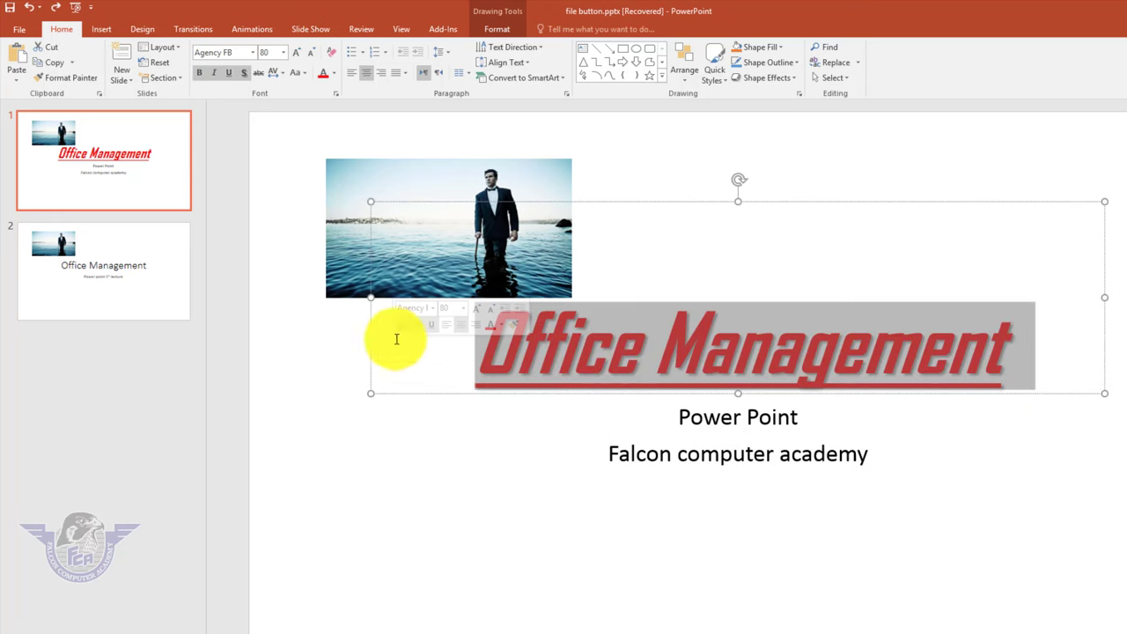
click(63, 77)
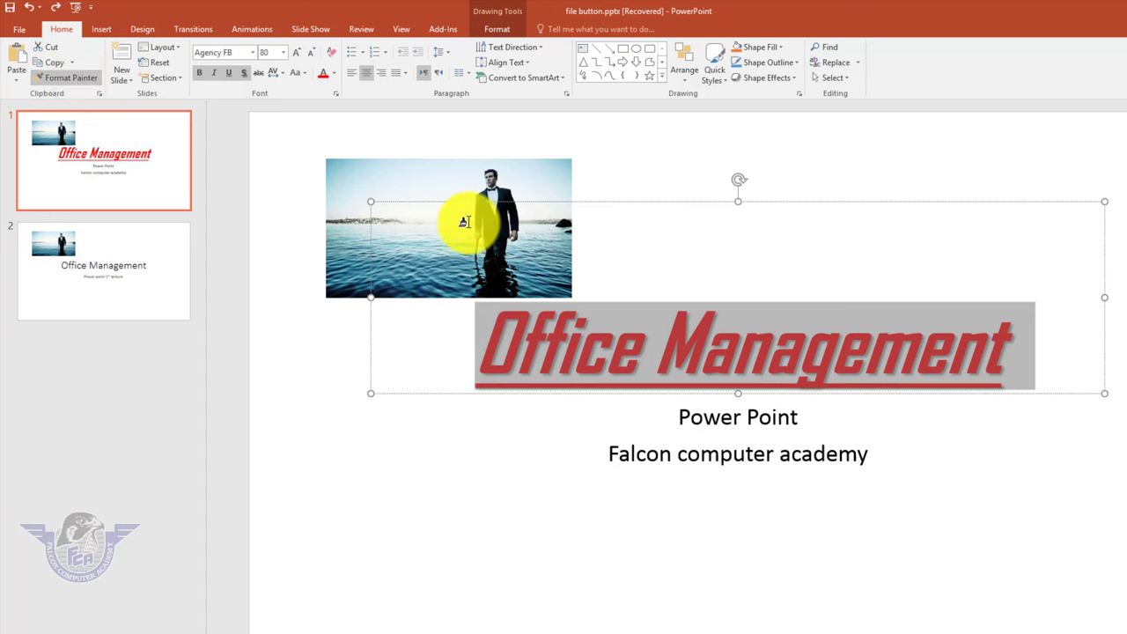
mouse_move(890, 458)
mouse_down()
mouse_move(595, 449)
mouse_move(617, 403)
mouse_up()
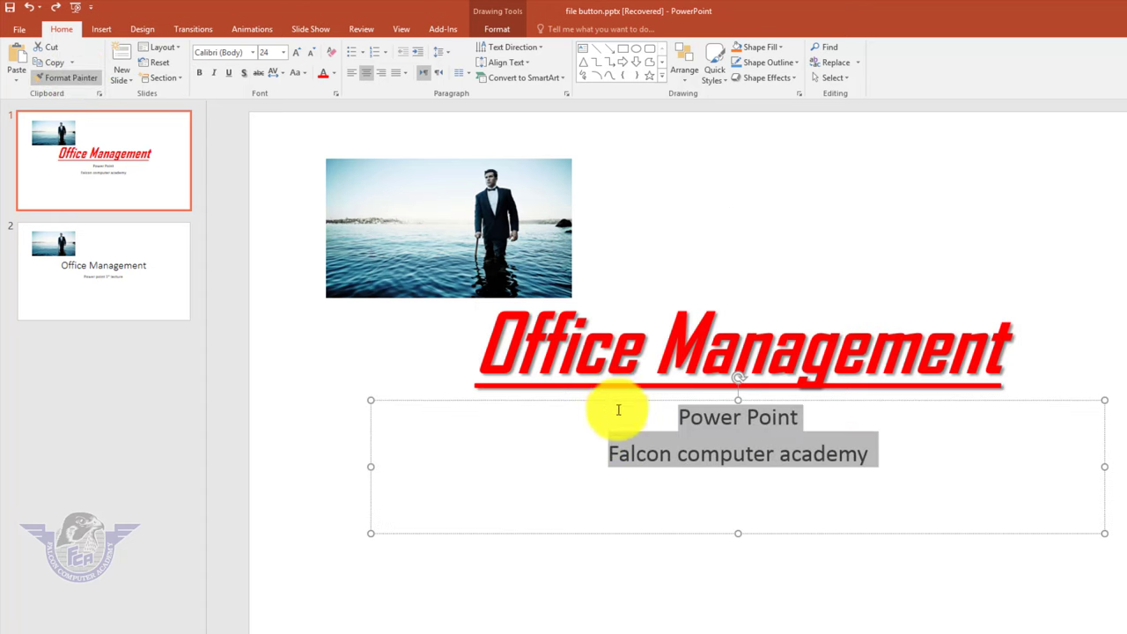
click(1101, 577)
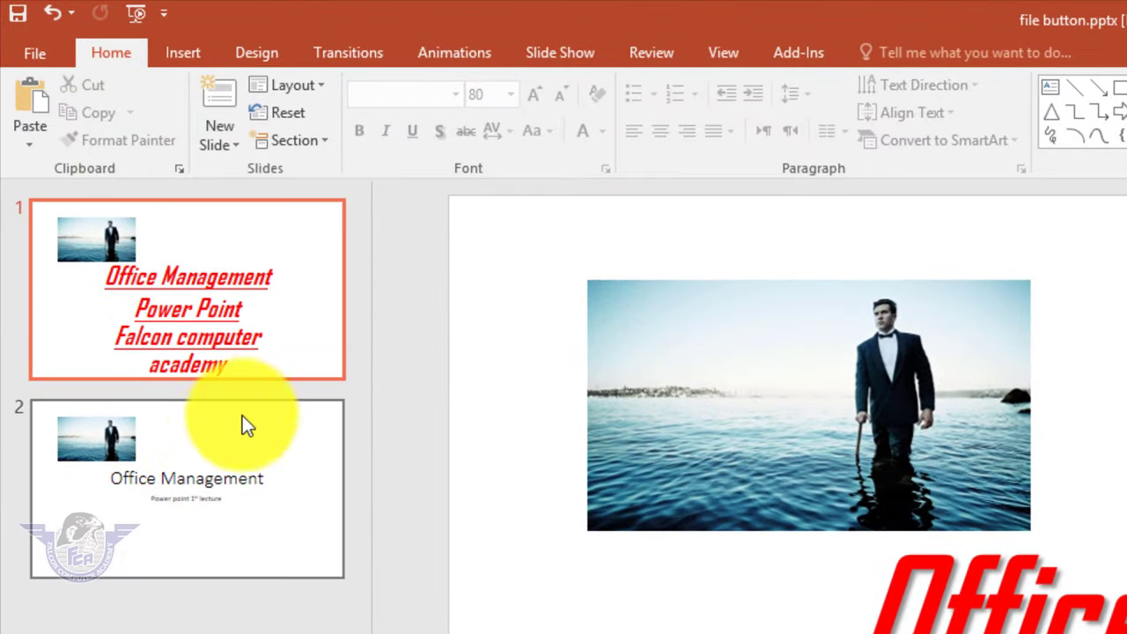
- Display slide 2 and open the New Slide layout gallery of Office Theme layouts
click(106, 218)
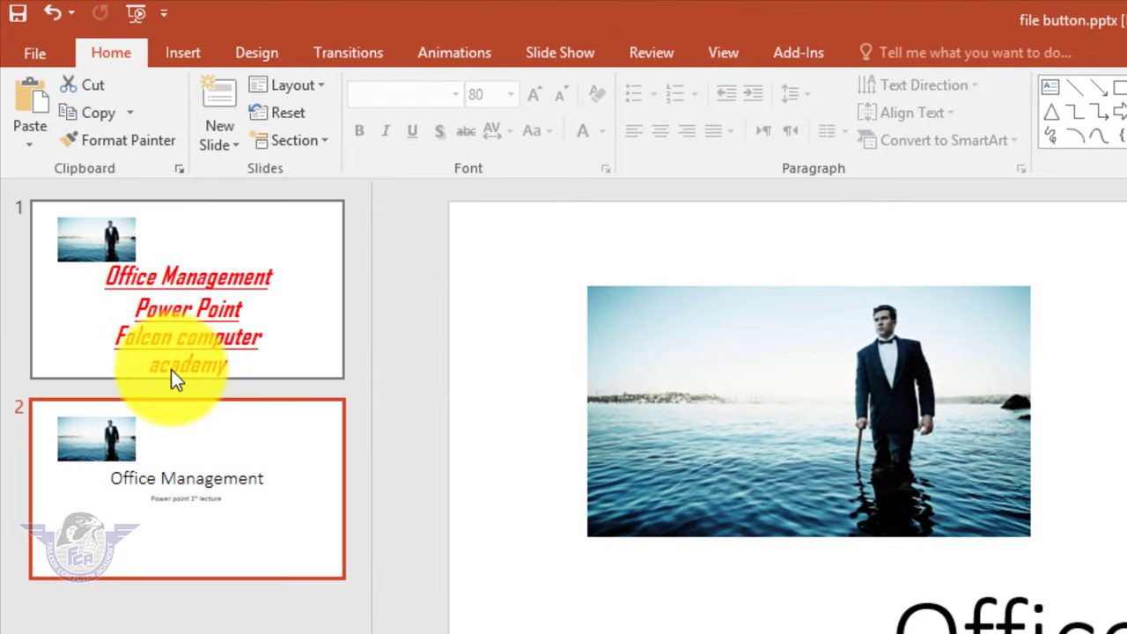
click(147, 251)
click(146, 443)
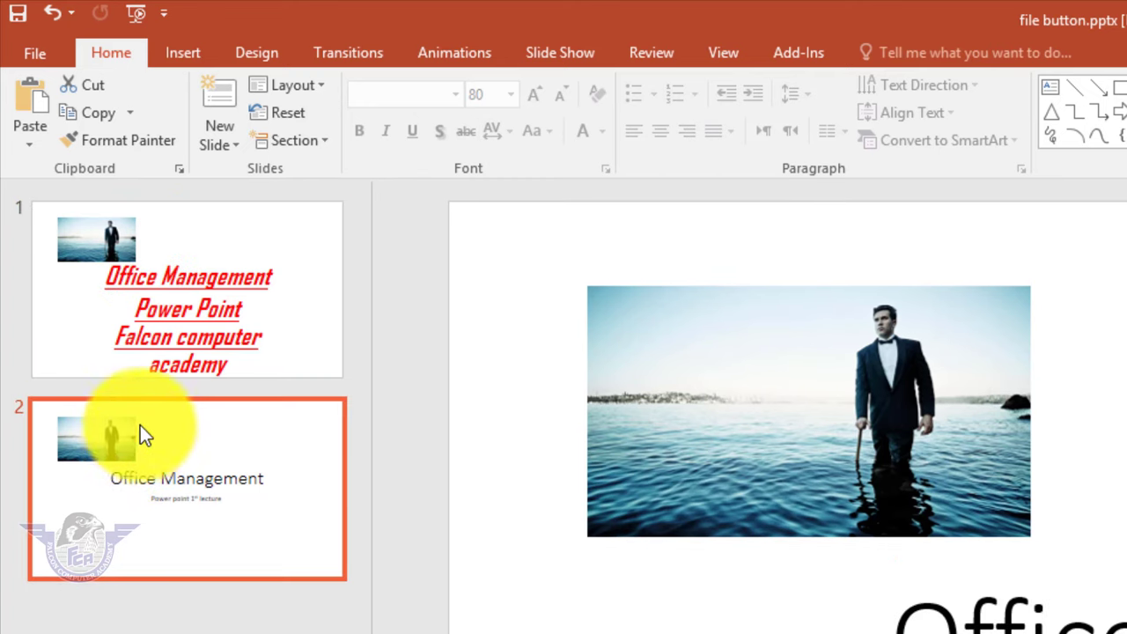
click(235, 146)
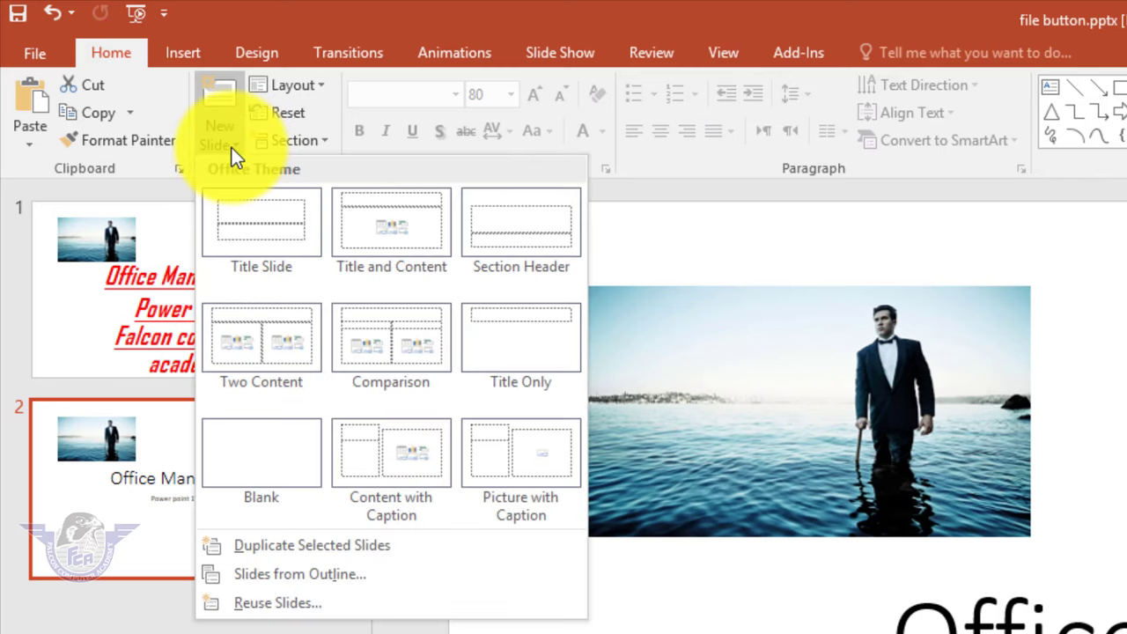
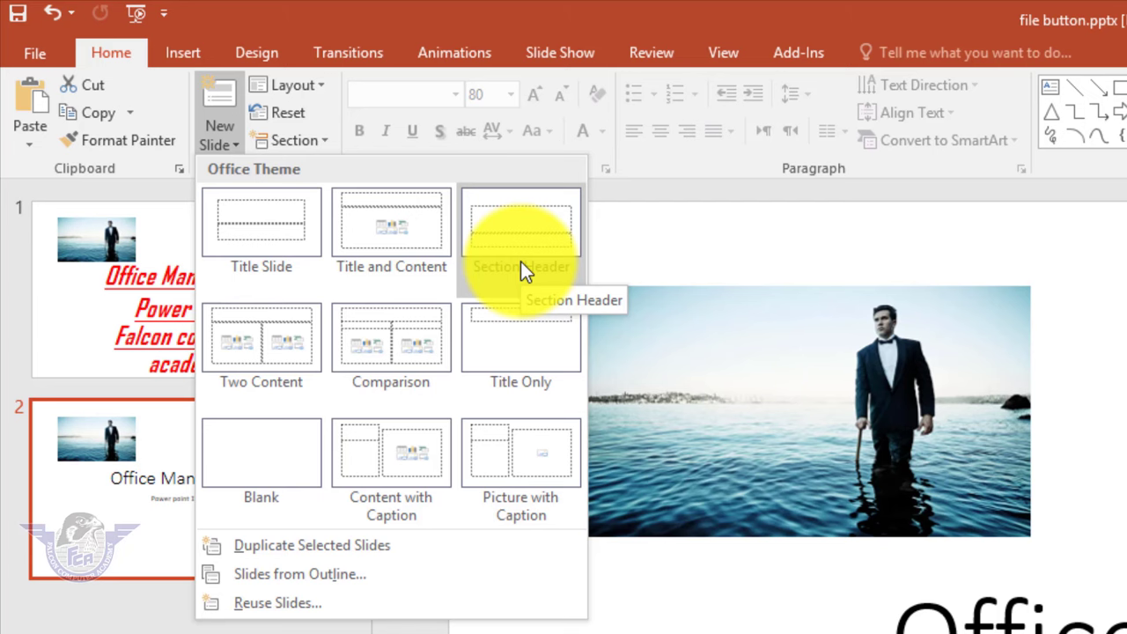
- Add a Title Only slide 3 with 'falcon computer academy' as the title's first line
click(521, 340)
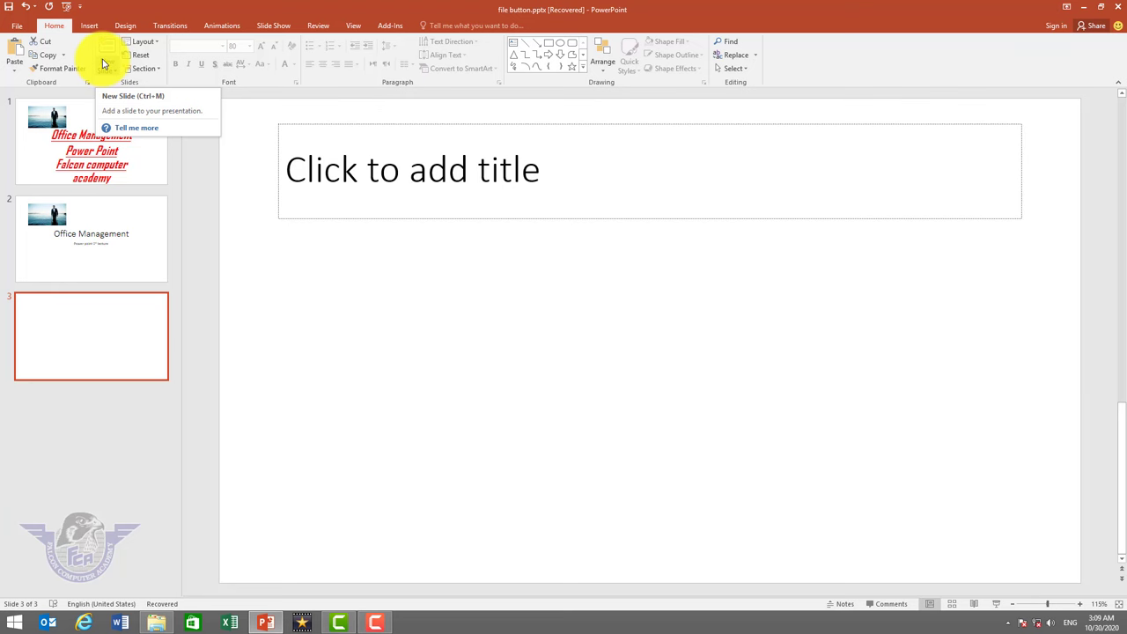
click(454, 179)
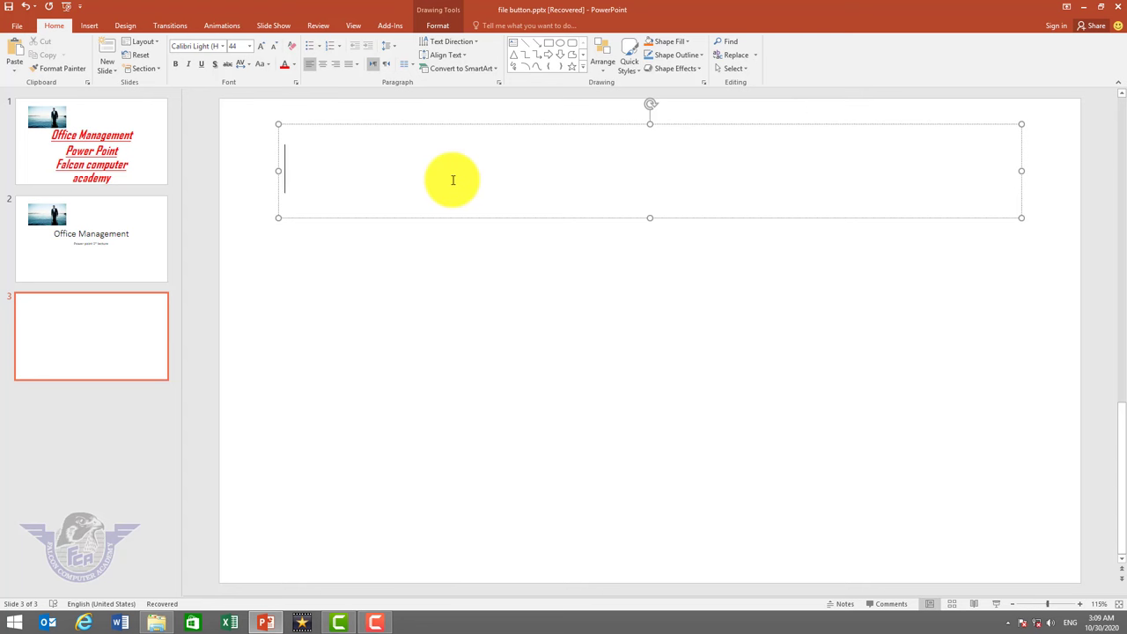
text(falcon compute)
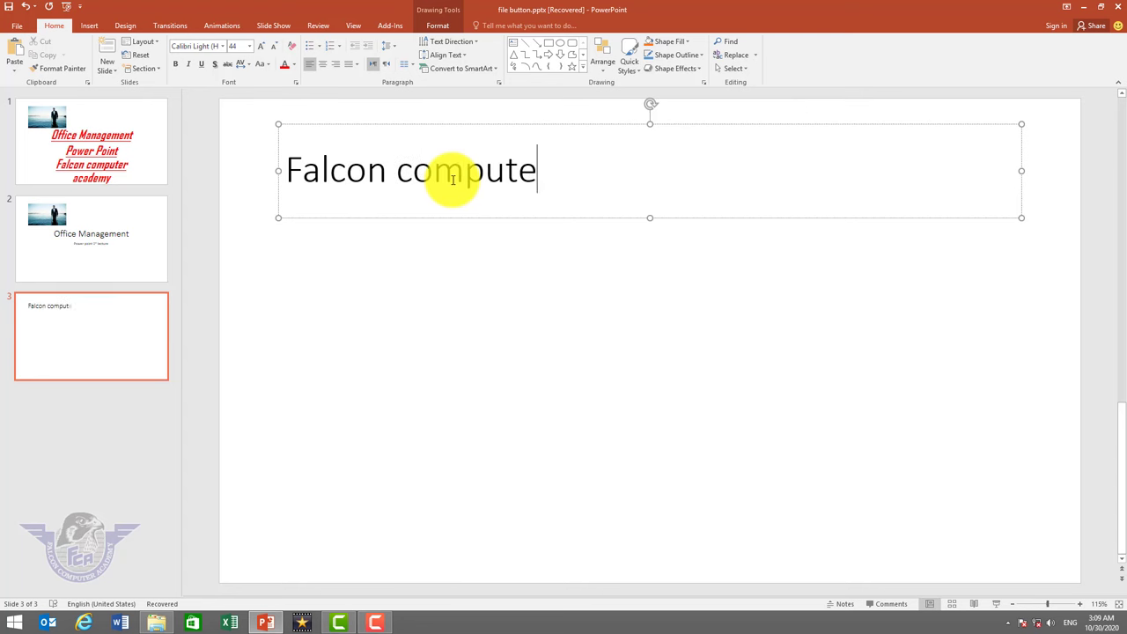
text(r academy)
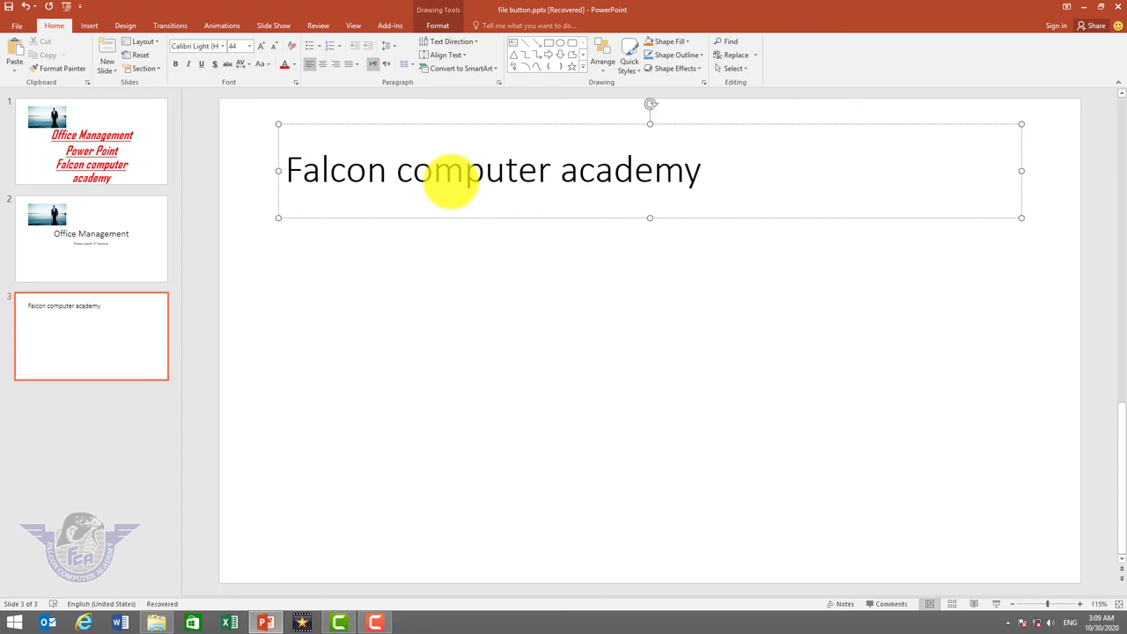
key(Return)
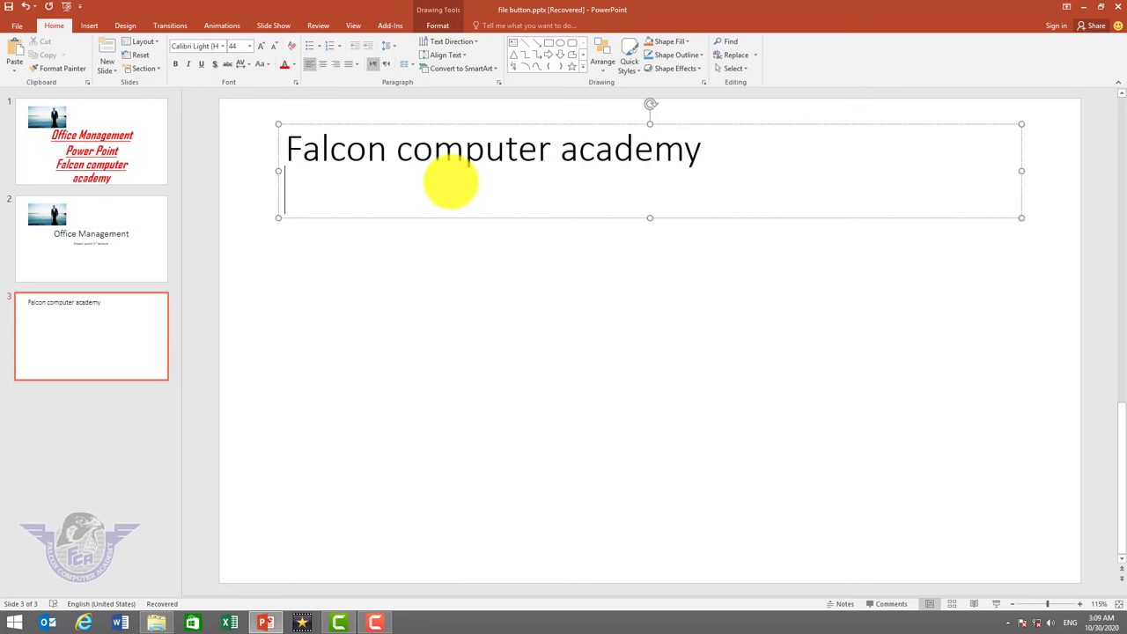
- Add 'power point 1st lecture' as the second title line, correcting the typos
text(power point)
key(BackSpace)
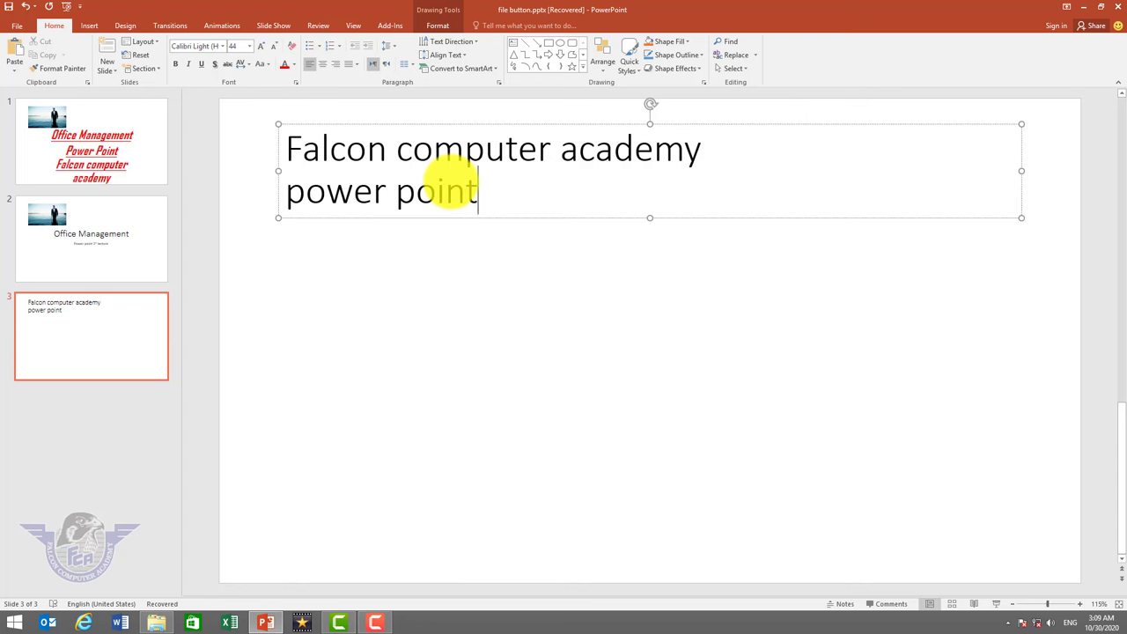
key(BackSpace)
key(BackSpace)
key(BackSpace)
key(BackSpace)
key(BackSpace)
text(po)
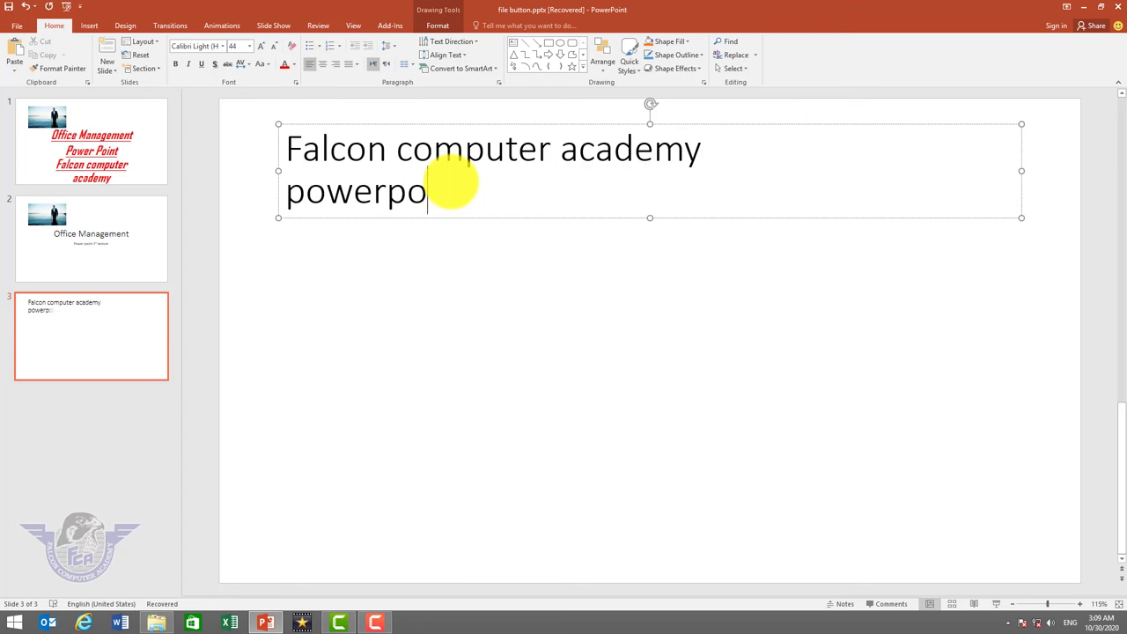
text(int)
text( 1st lec)
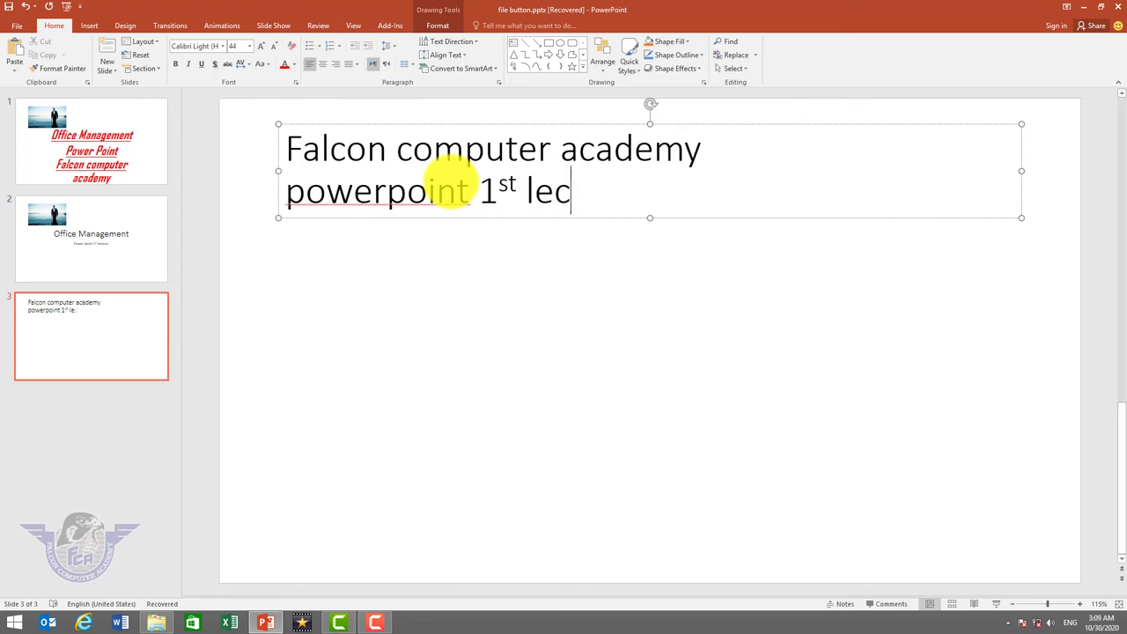
text(ture)
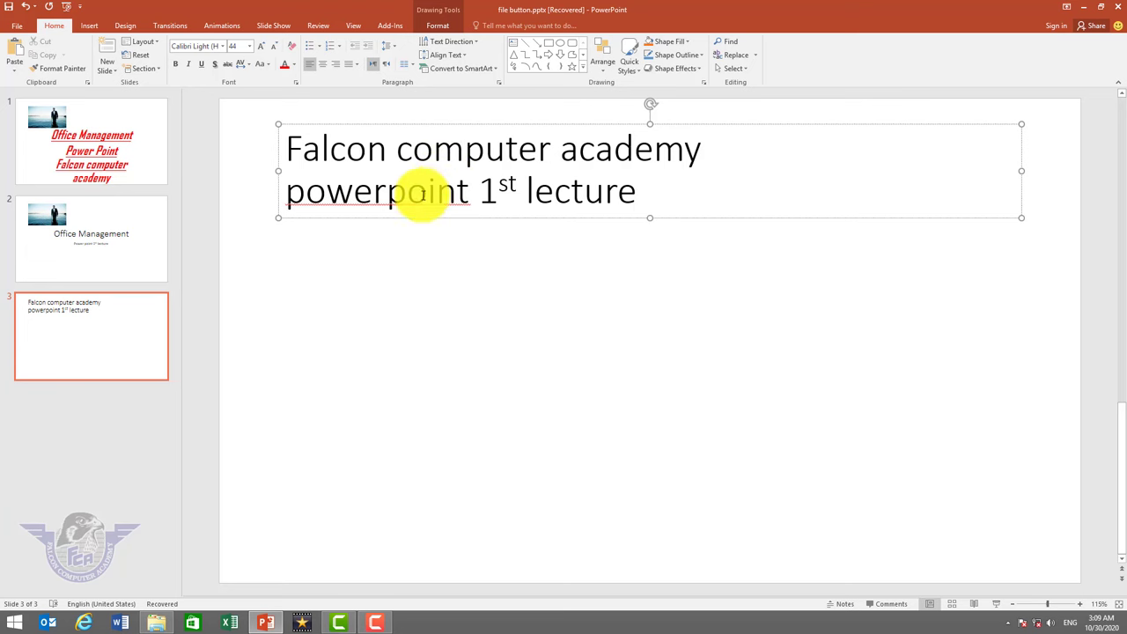
click(394, 190)
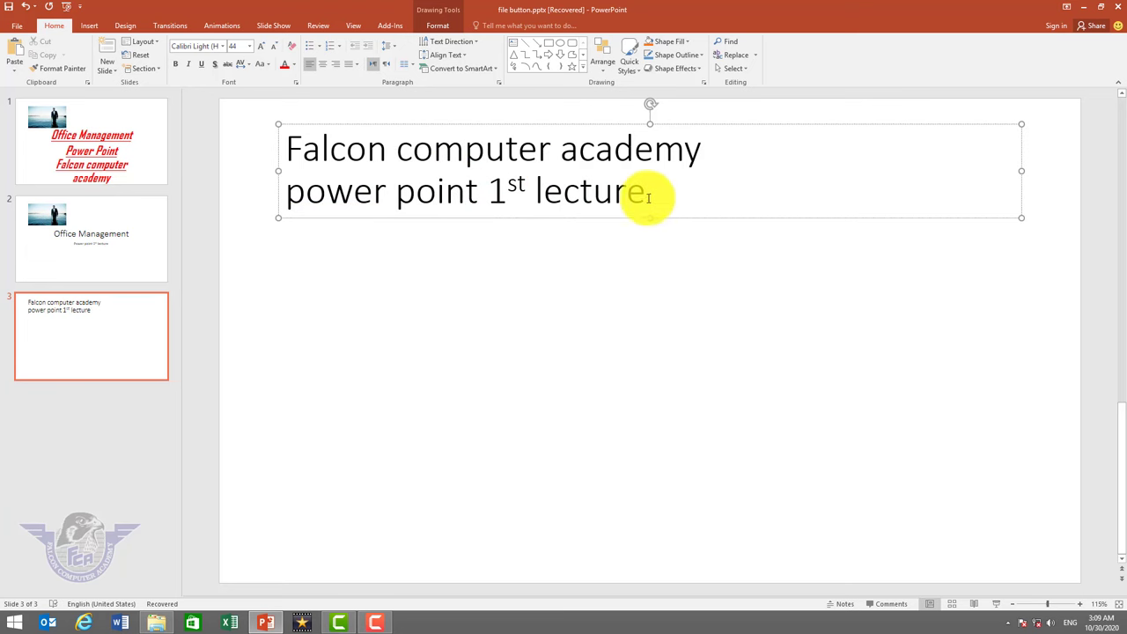
click(680, 202)
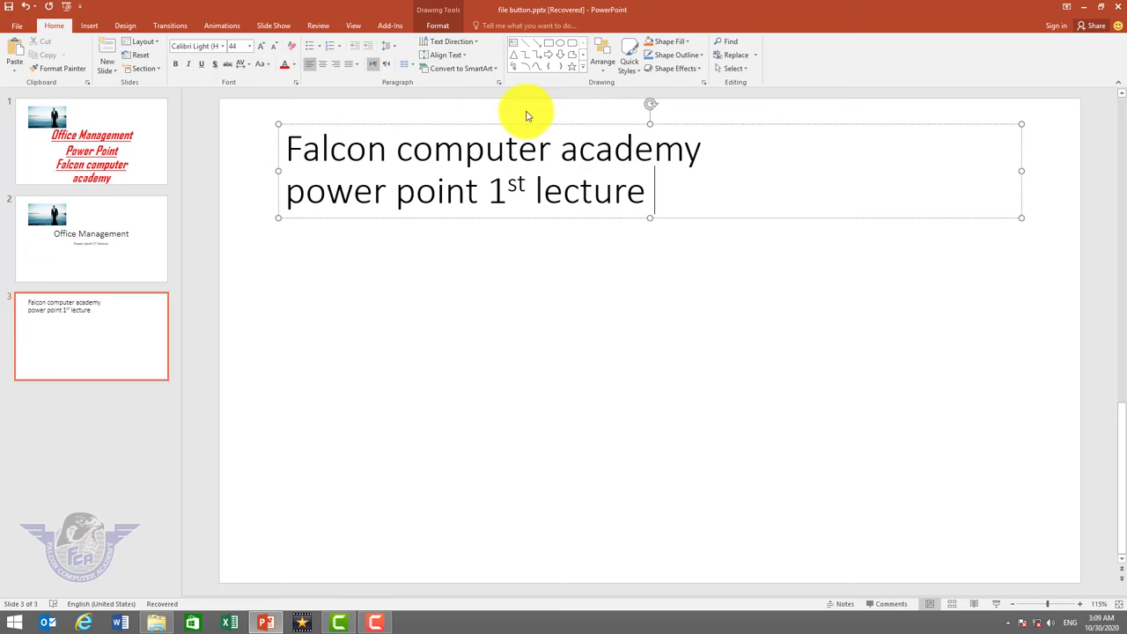
- Review the slides, apply the Comparison layout to slide 3, then switch it to Title and Content
click(91, 156)
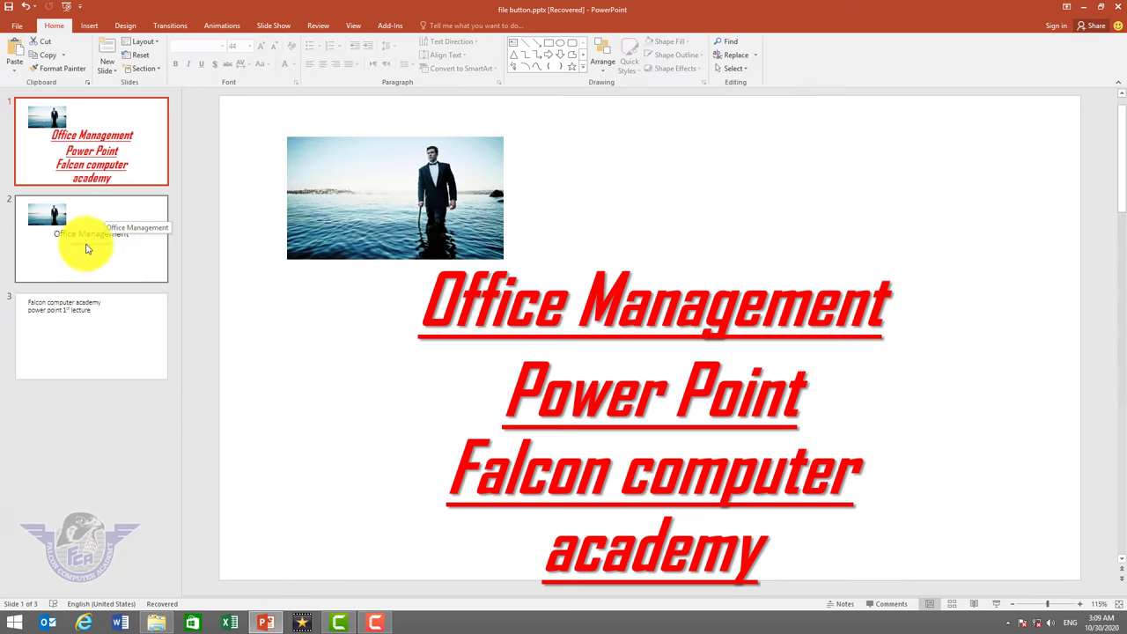
click(89, 244)
click(114, 342)
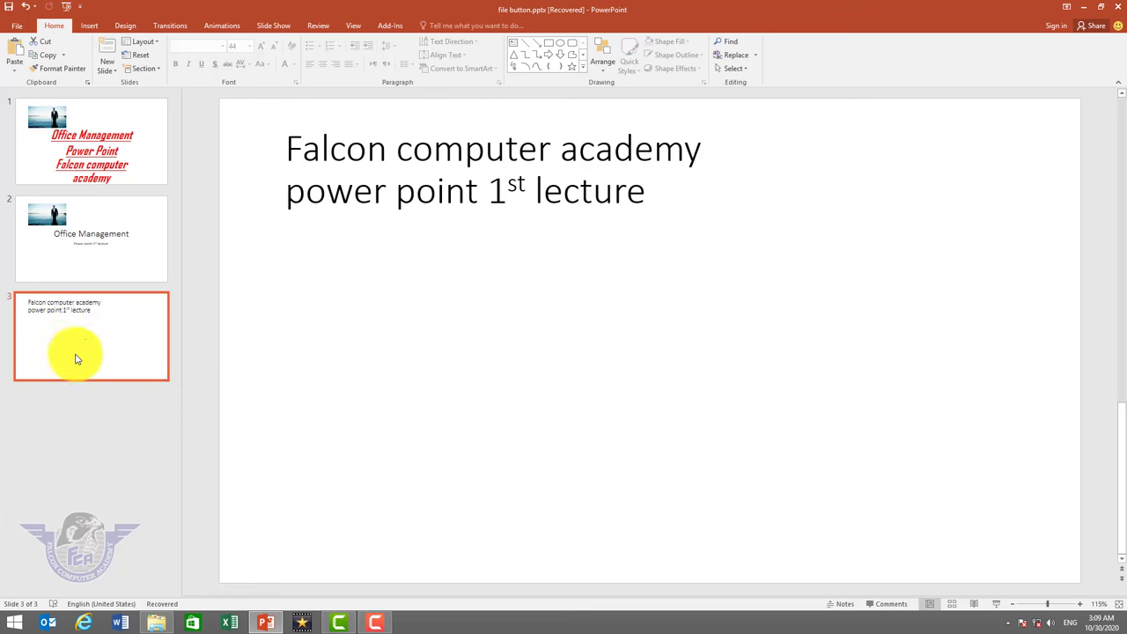
click(152, 44)
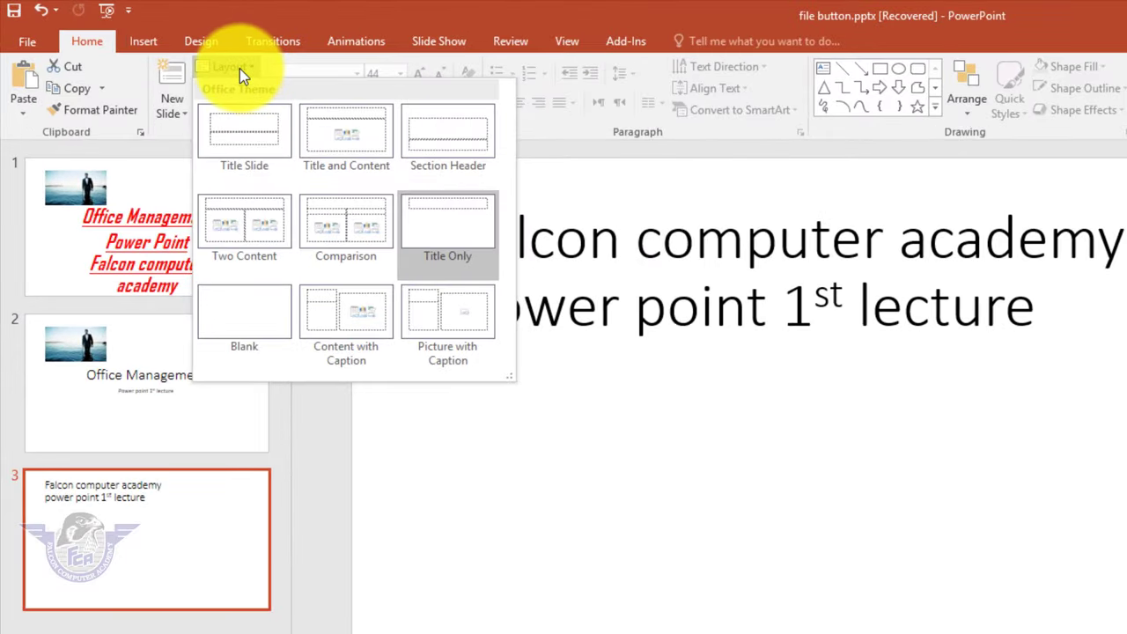
click(350, 238)
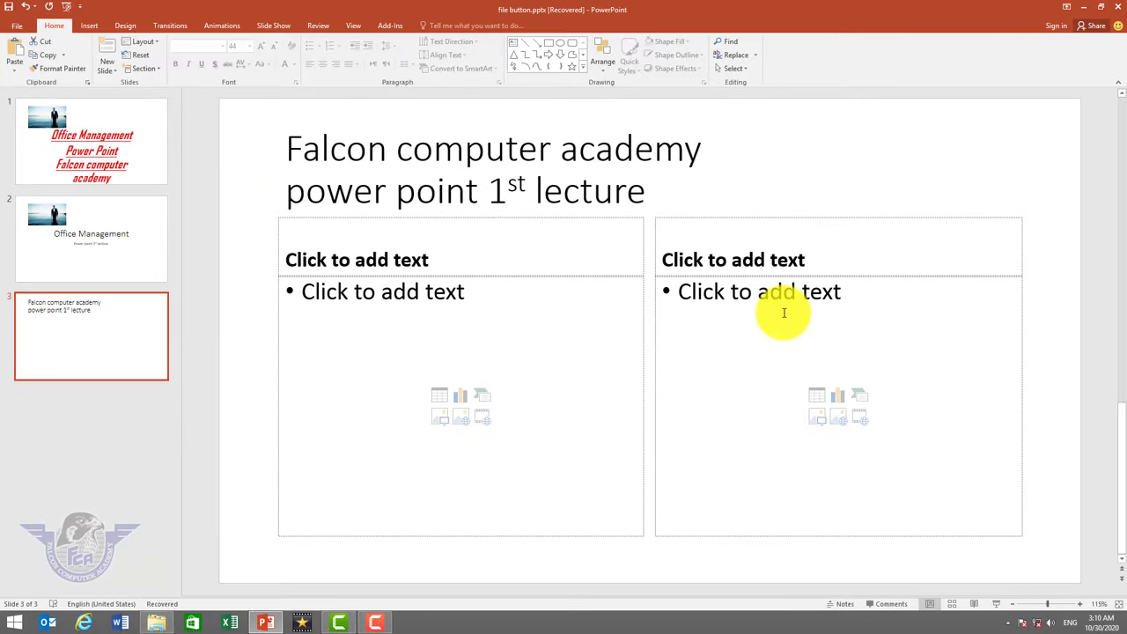
click(146, 41)
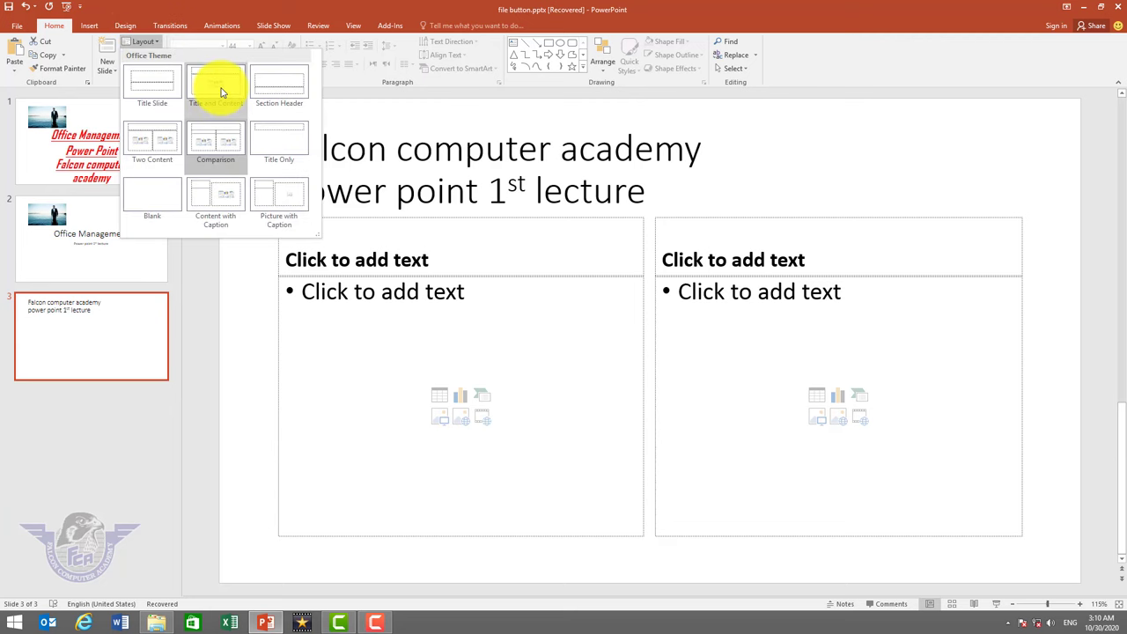
click(221, 91)
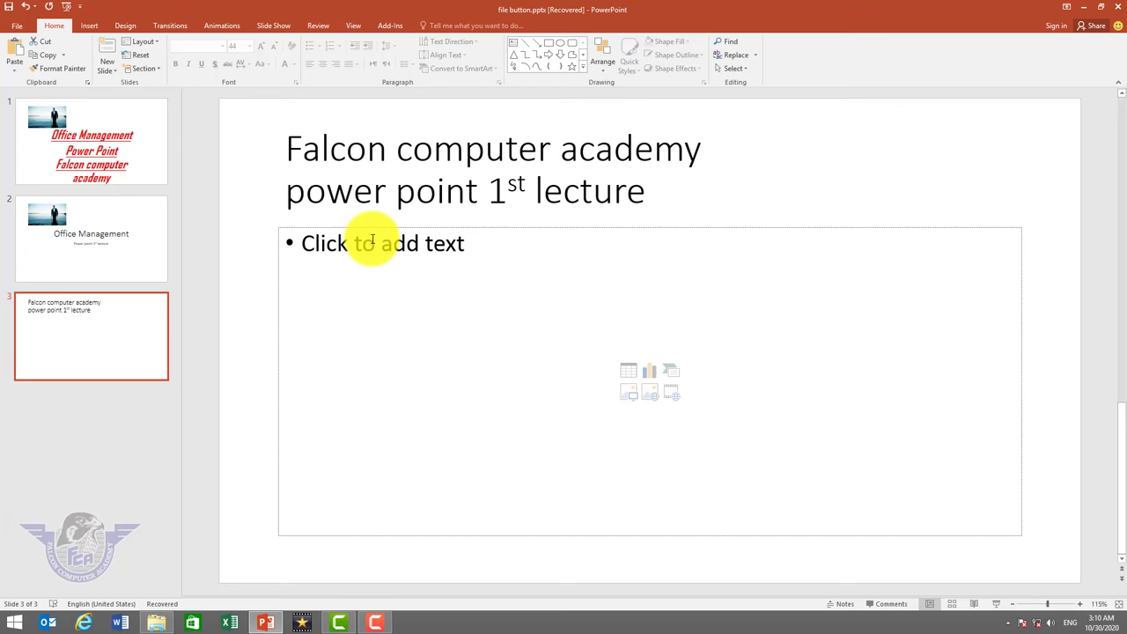
- Swap the title and content placeholders on slide 3, then reset them and show slide 2
click(464, 151)
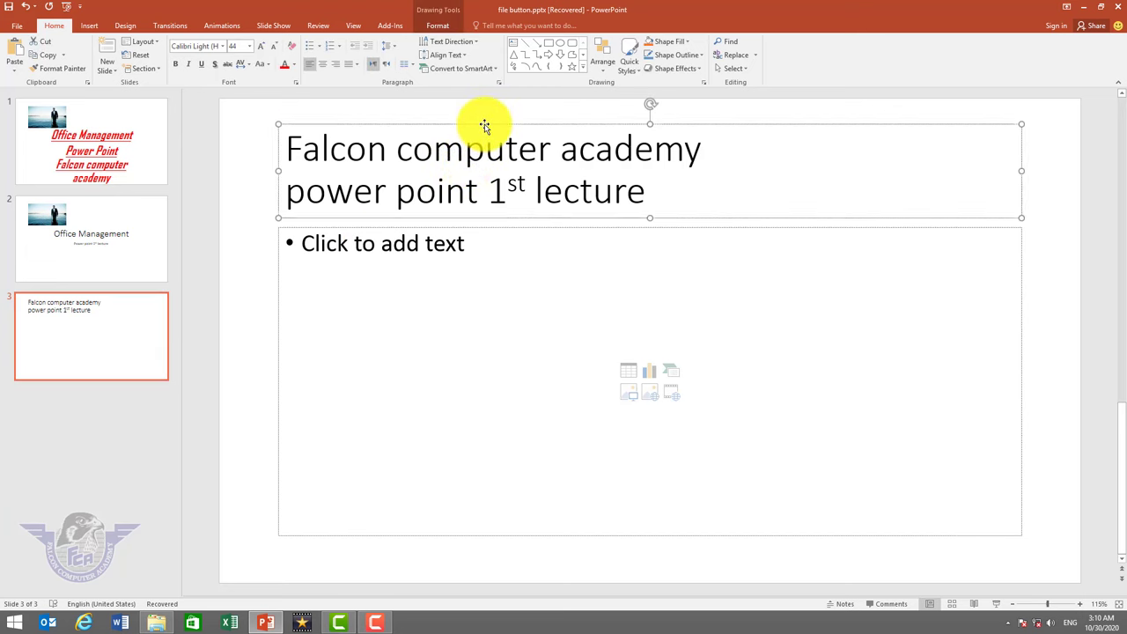
mouse_move(485, 125)
mouse_down()
mouse_move(460, 361)
mouse_move(497, 141)
mouse_move(518, 318)
mouse_up()
click(405, 230)
drag(407, 223, 453, 148)
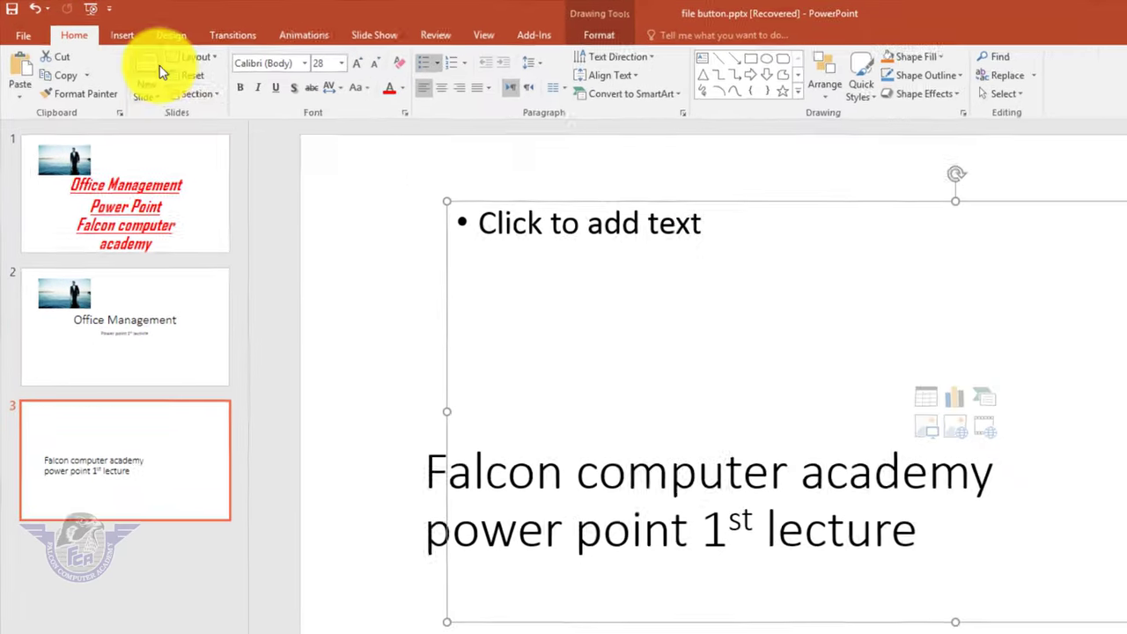
click(201, 80)
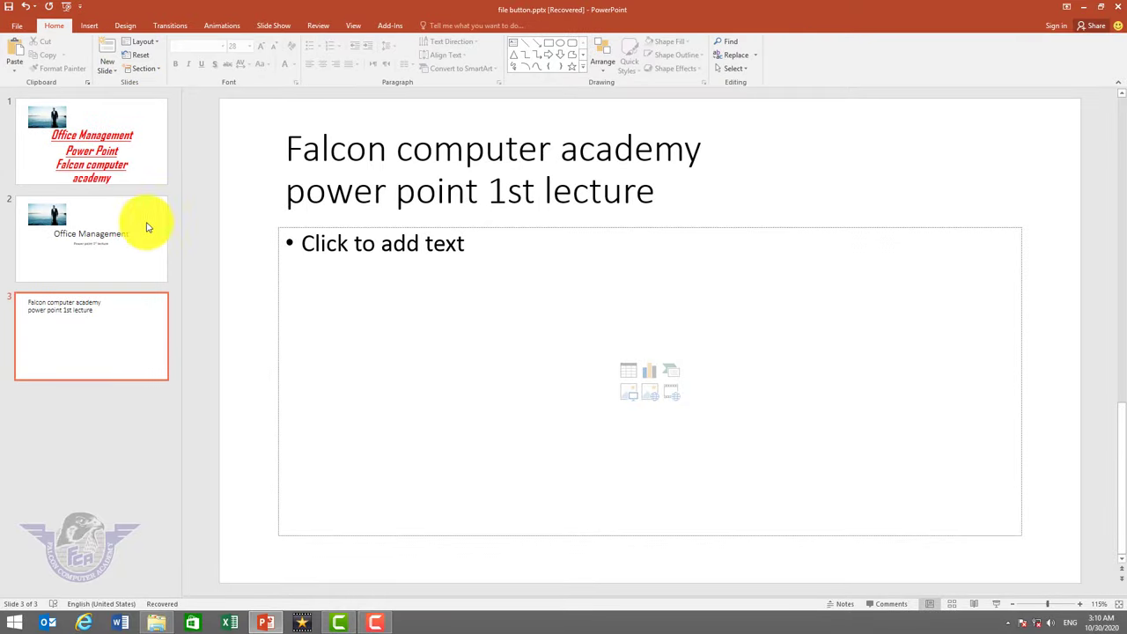
click(121, 211)
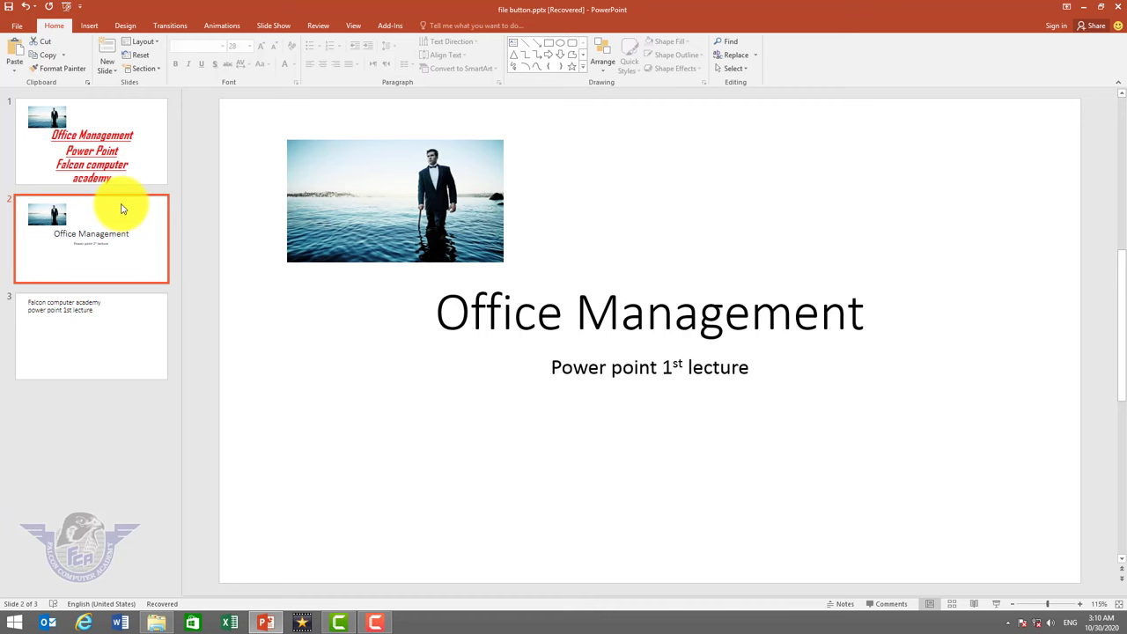
- Add an Untitled Section at slide 2, collapse and expand it, then remove it
click(159, 71)
click(169, 97)
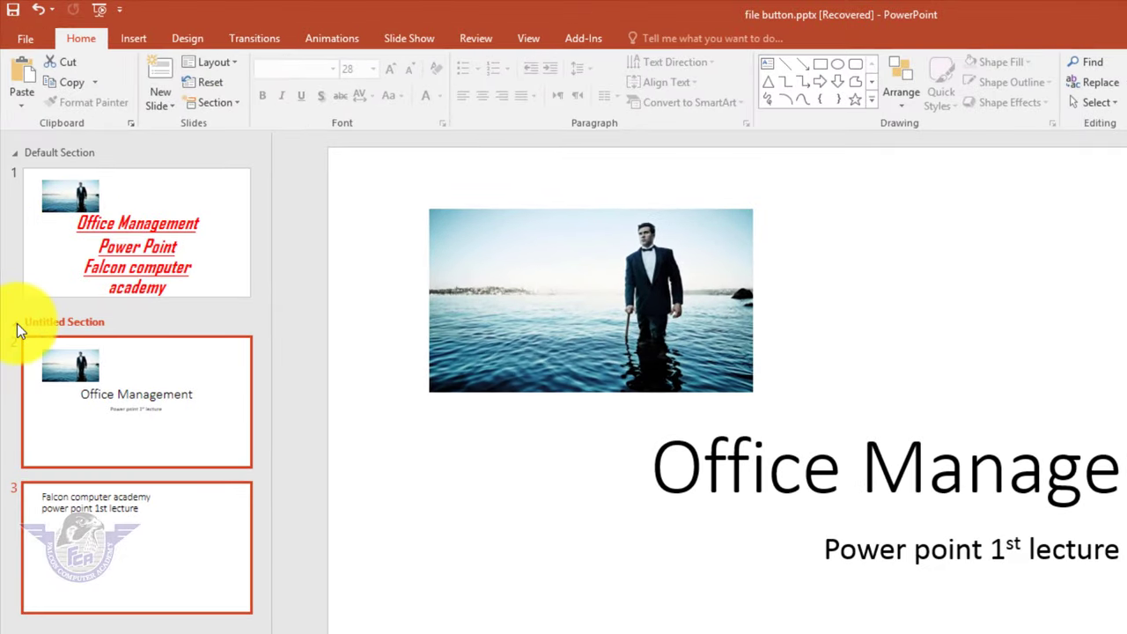
click(15, 324)
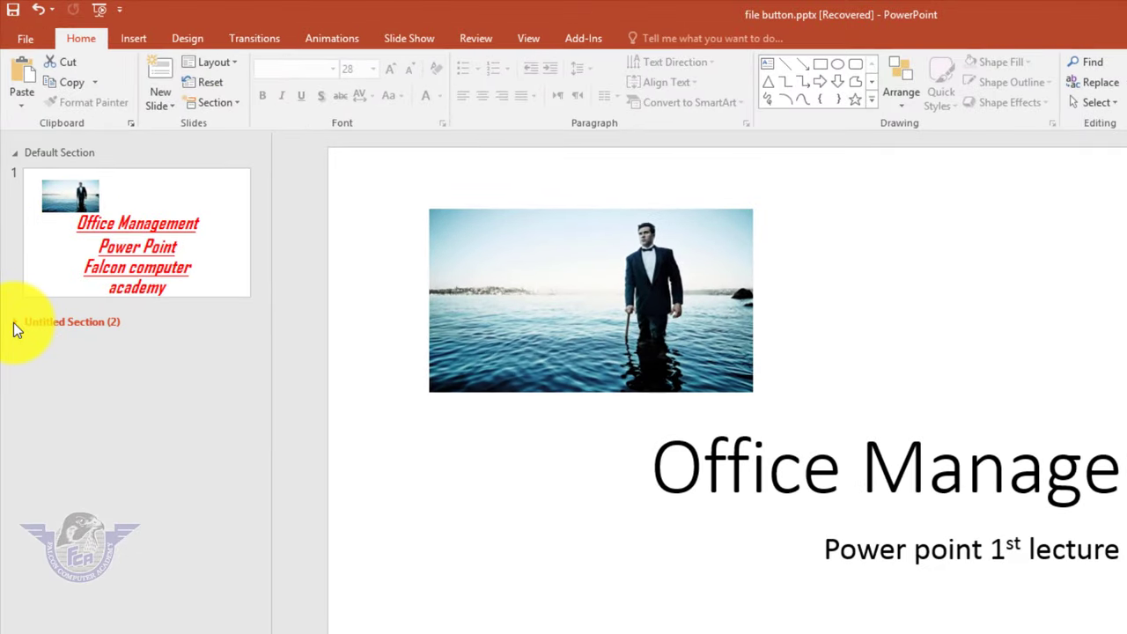
click(14, 323)
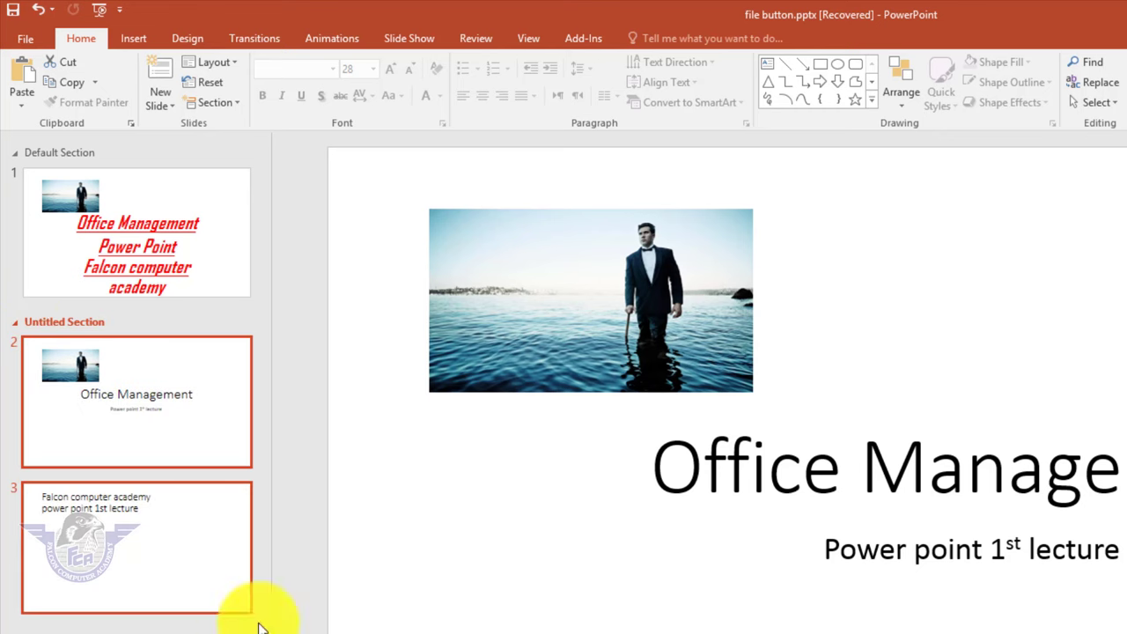
click(236, 107)
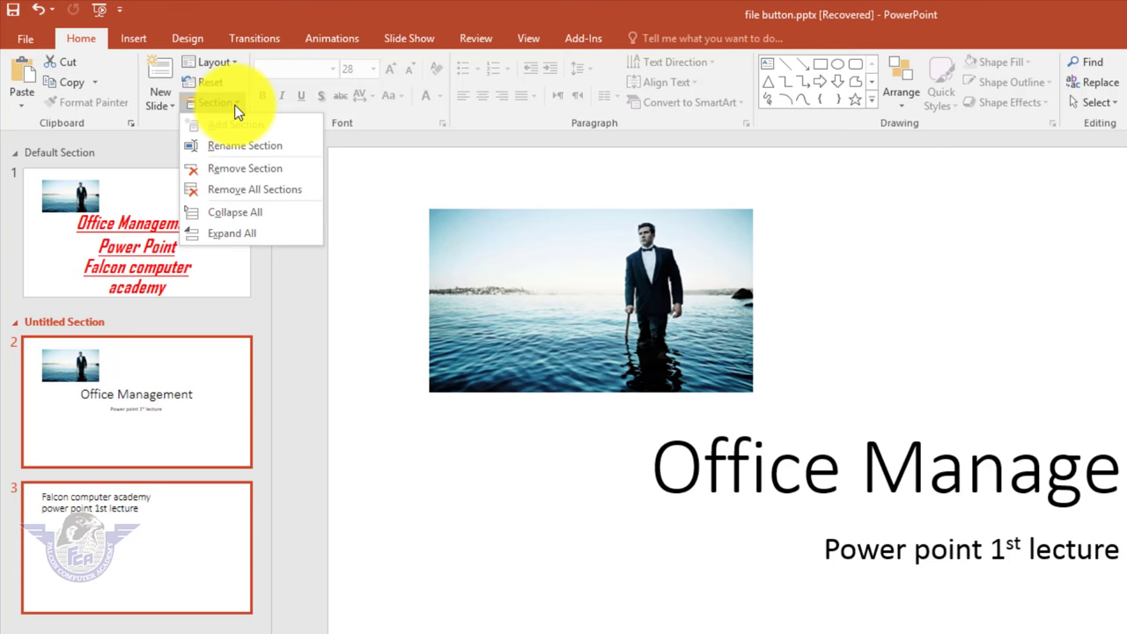
click(263, 169)
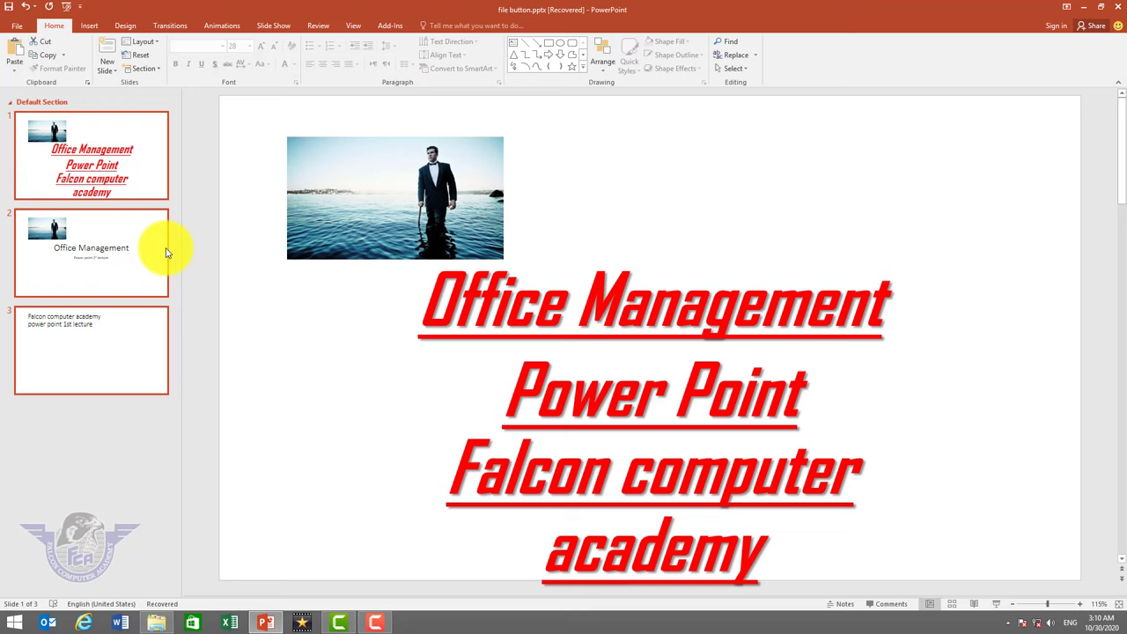
click(137, 253)
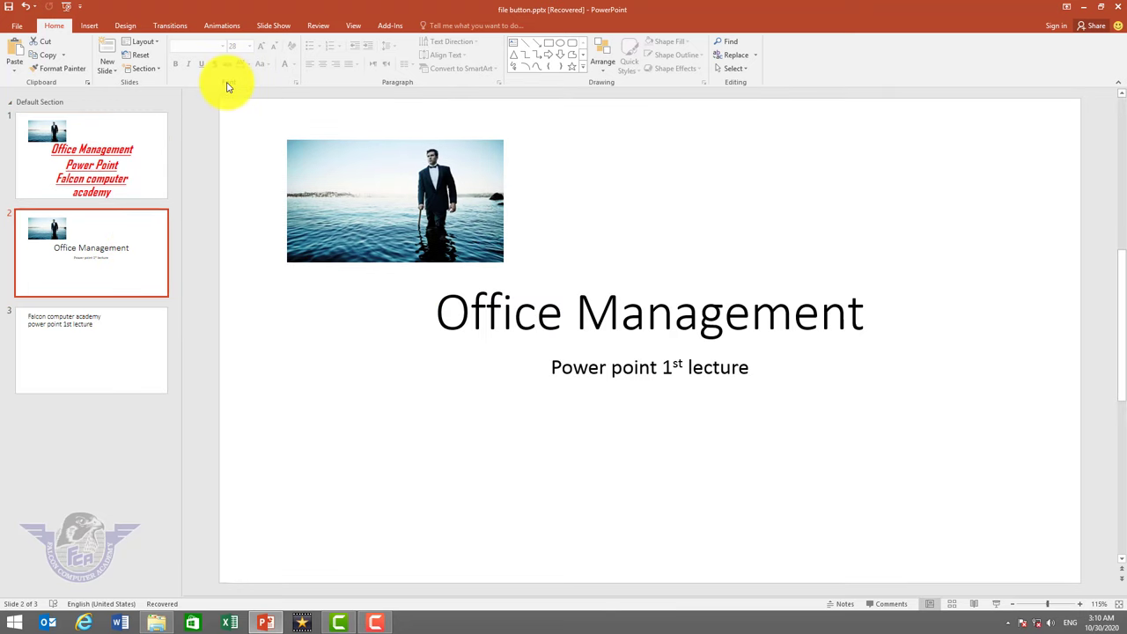
- Toggle strikethrough on the Office Management title, then give it very loose character spacing
double_click(645, 317)
click(648, 319)
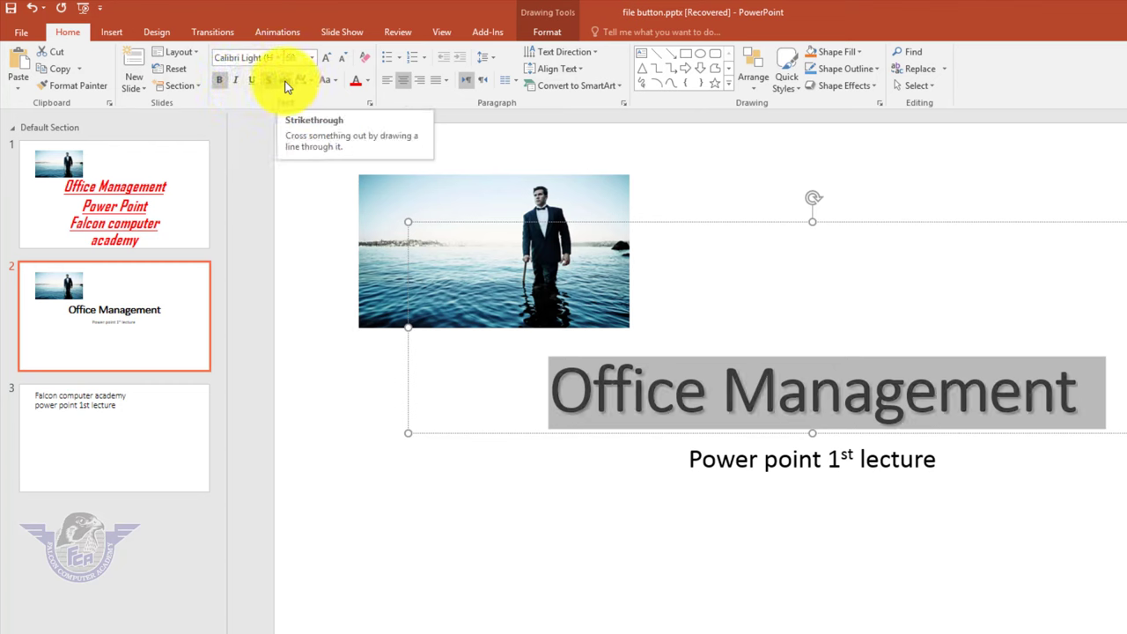
click(286, 85)
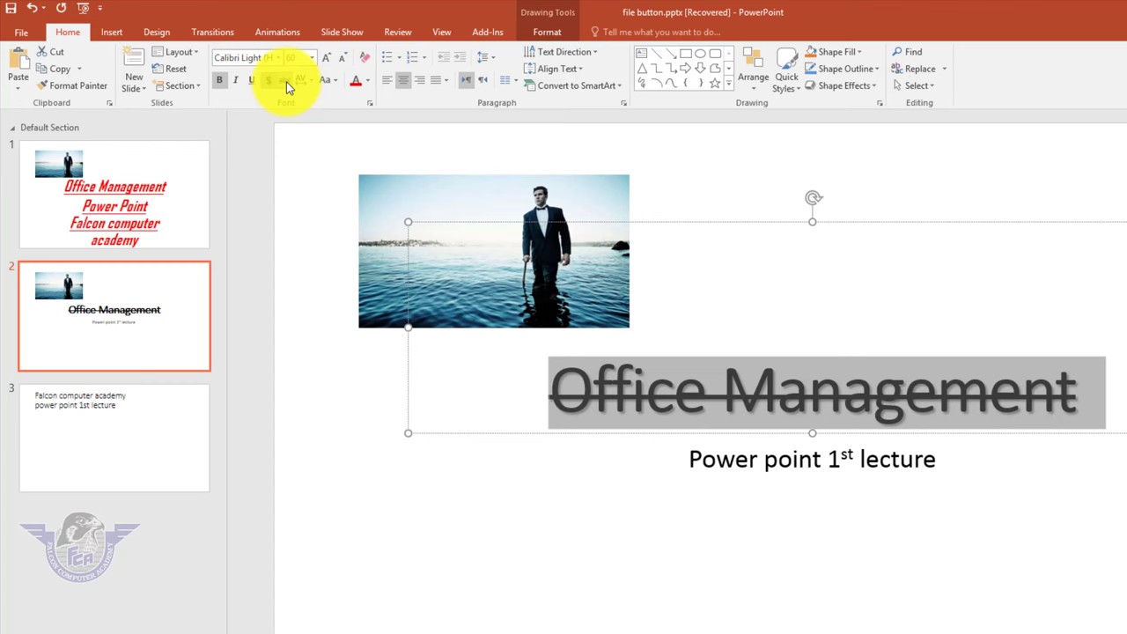
click(286, 82)
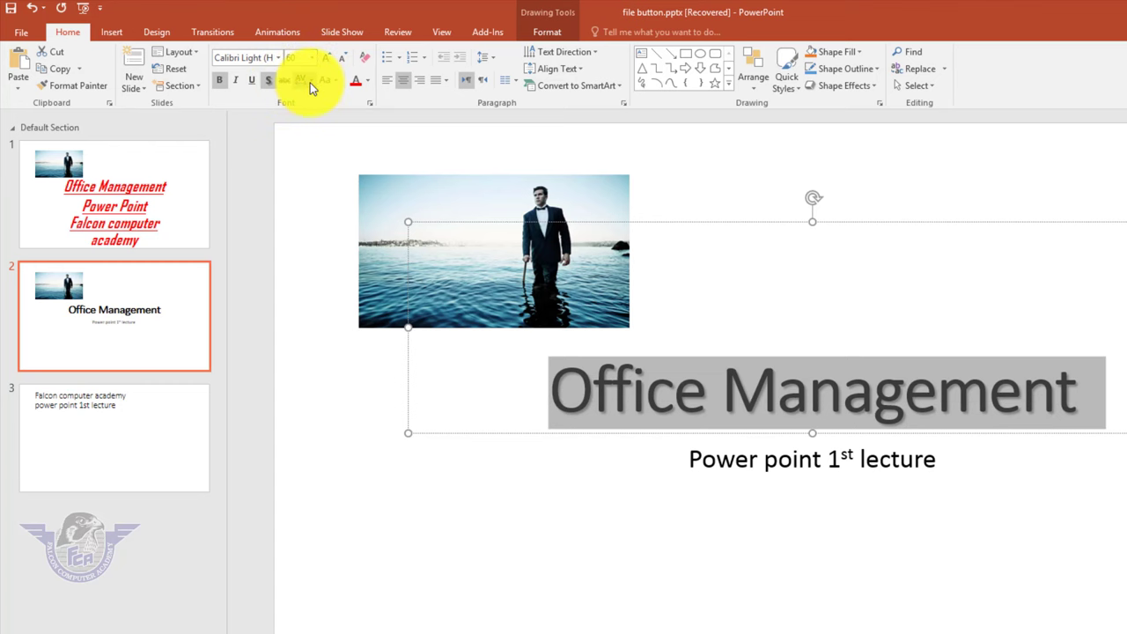
click(309, 81)
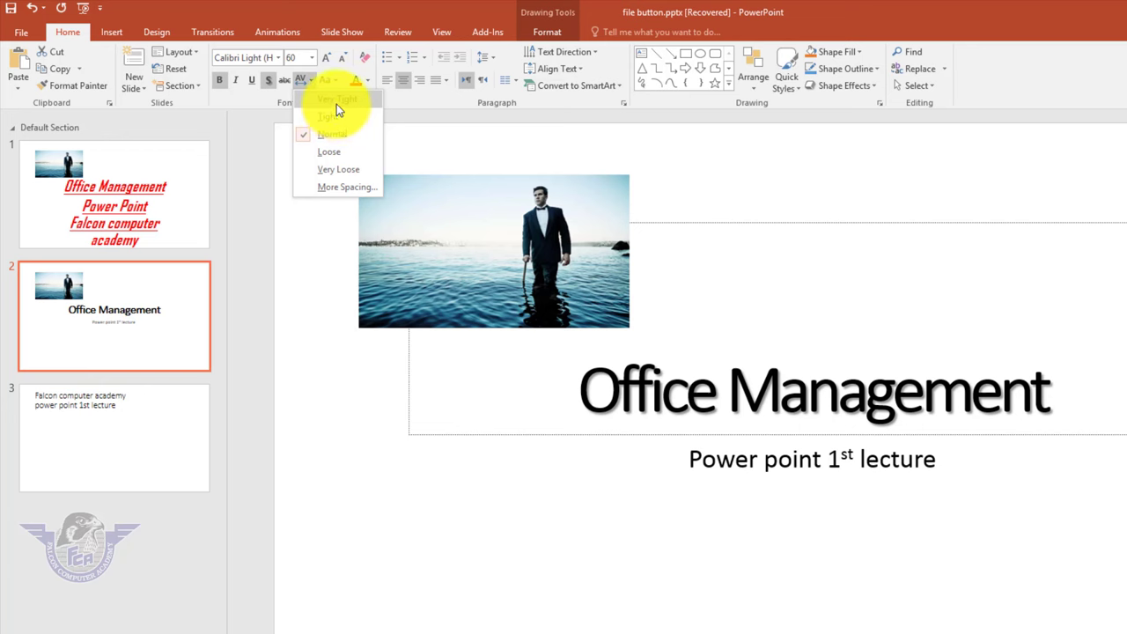
click(343, 172)
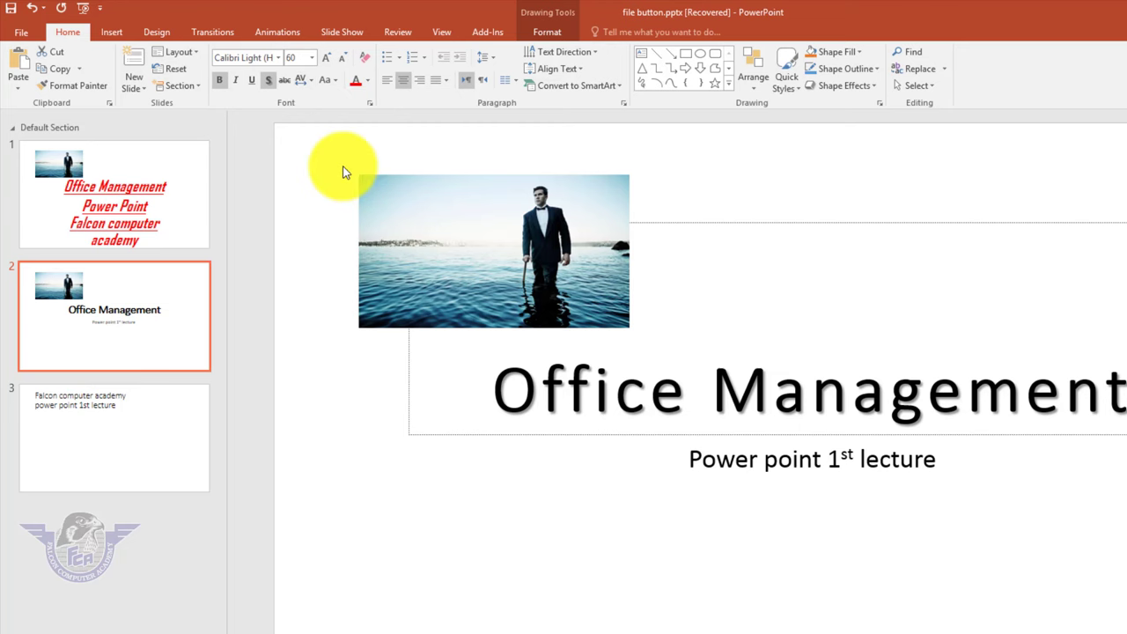
- Cycle the title through lowercase, UPPERCASE, Capitalize Each Word and tOGGLE cASE, ending in sentence case
click(334, 80)
click(363, 117)
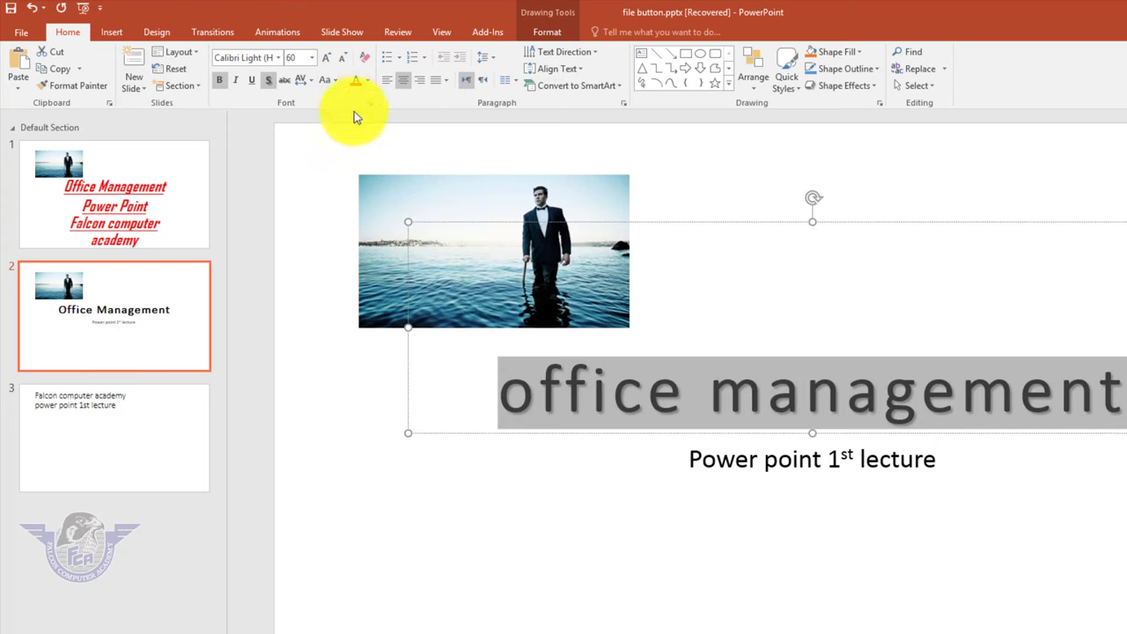
click(332, 82)
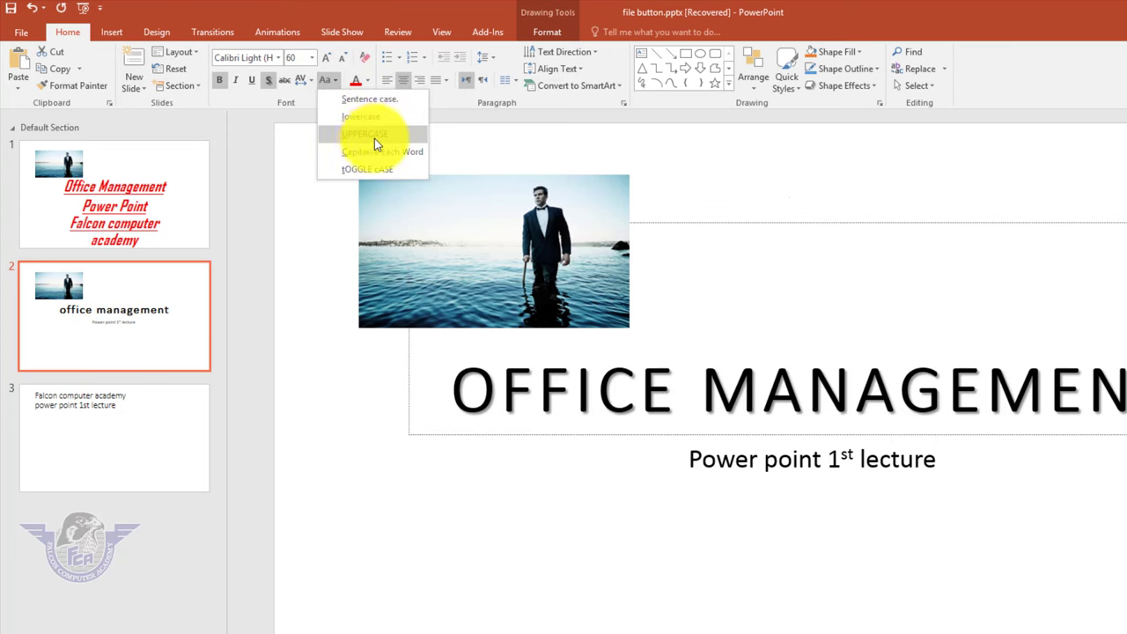
click(370, 137)
click(332, 80)
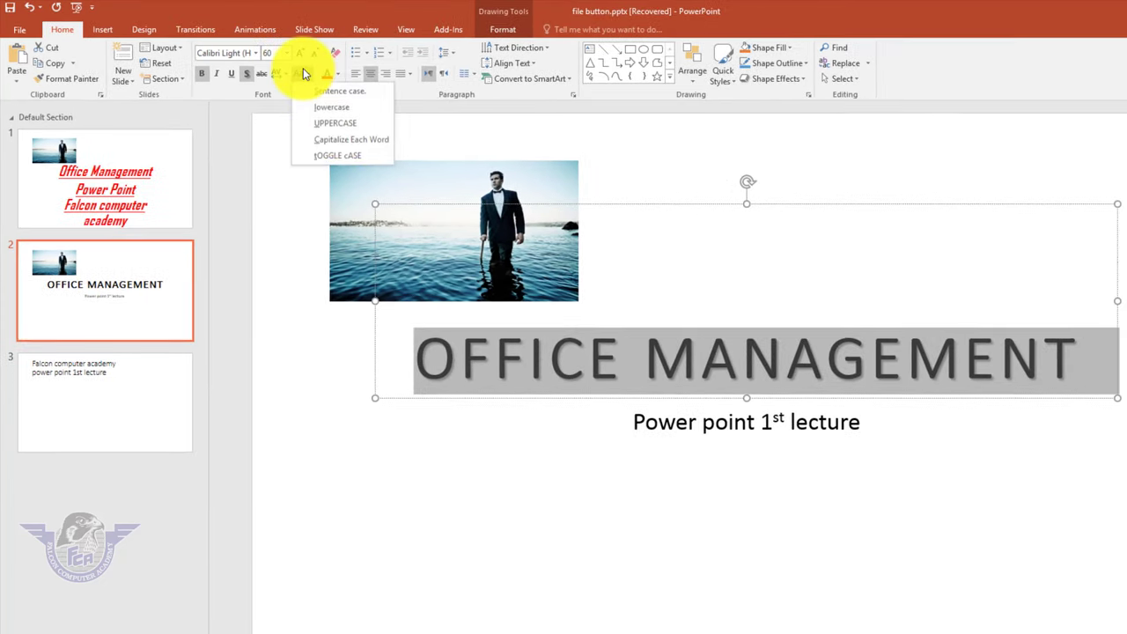
click(342, 138)
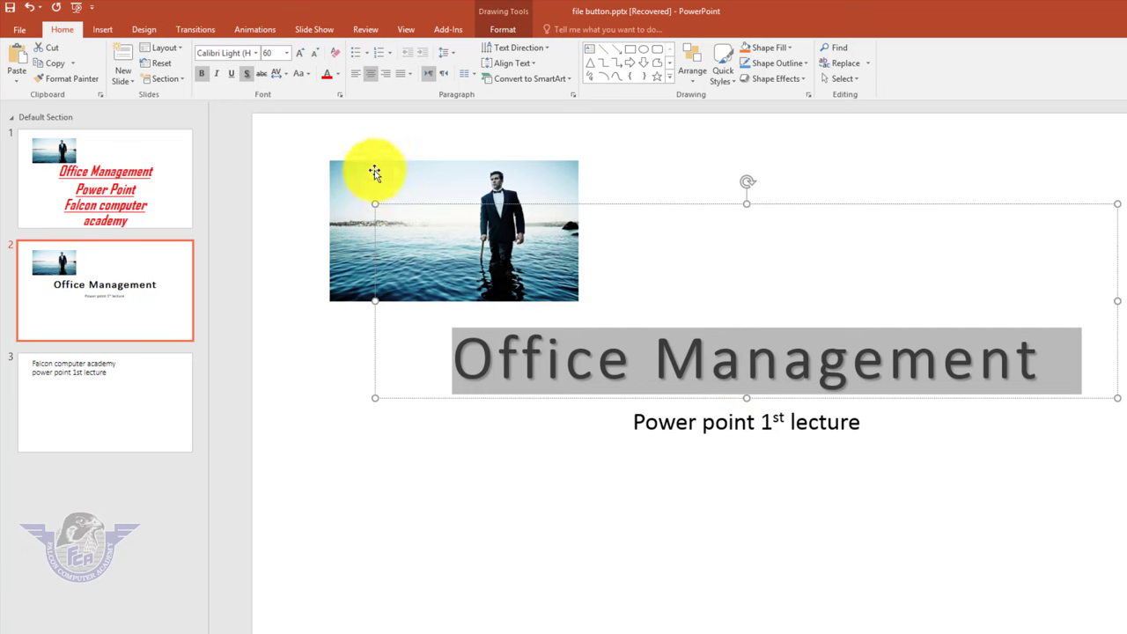
click(303, 74)
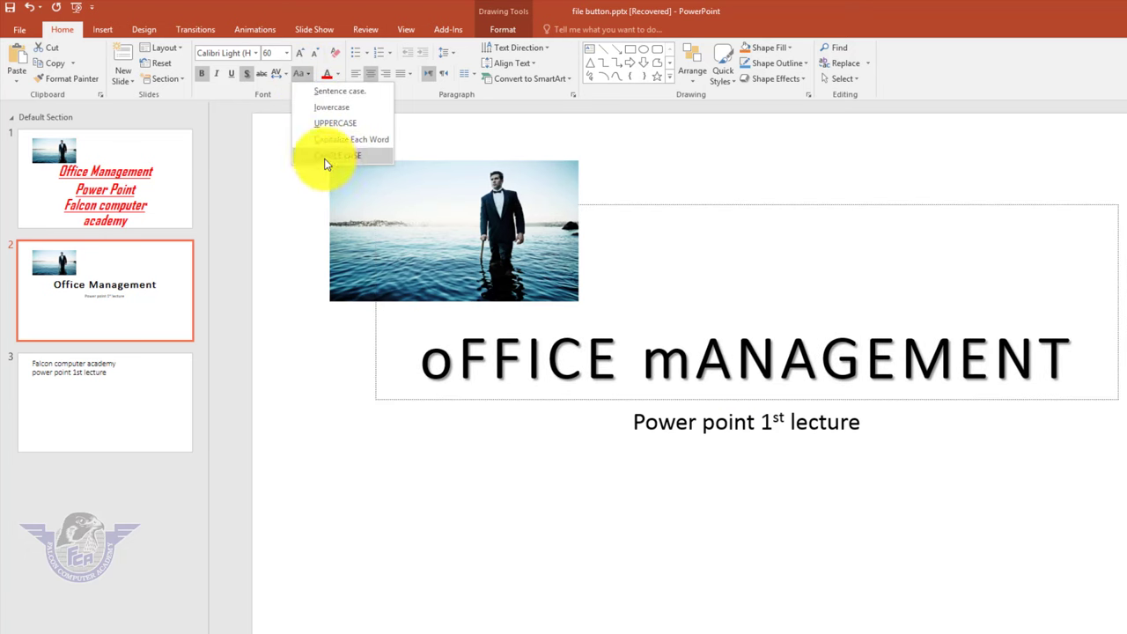
click(5, 5)
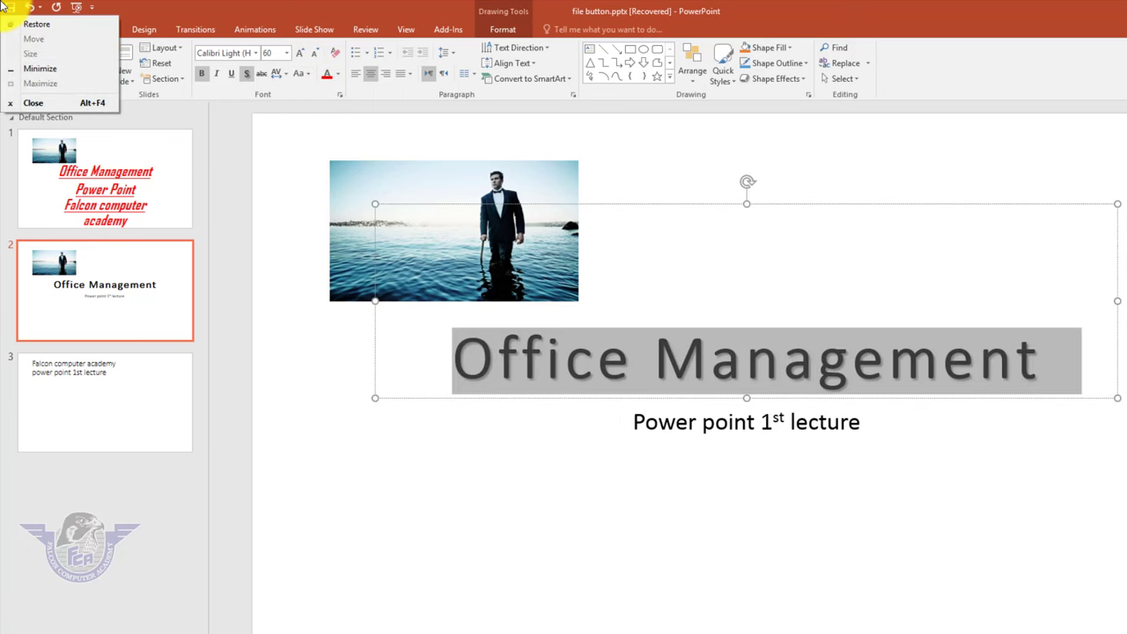
click(302, 74)
click(354, 156)
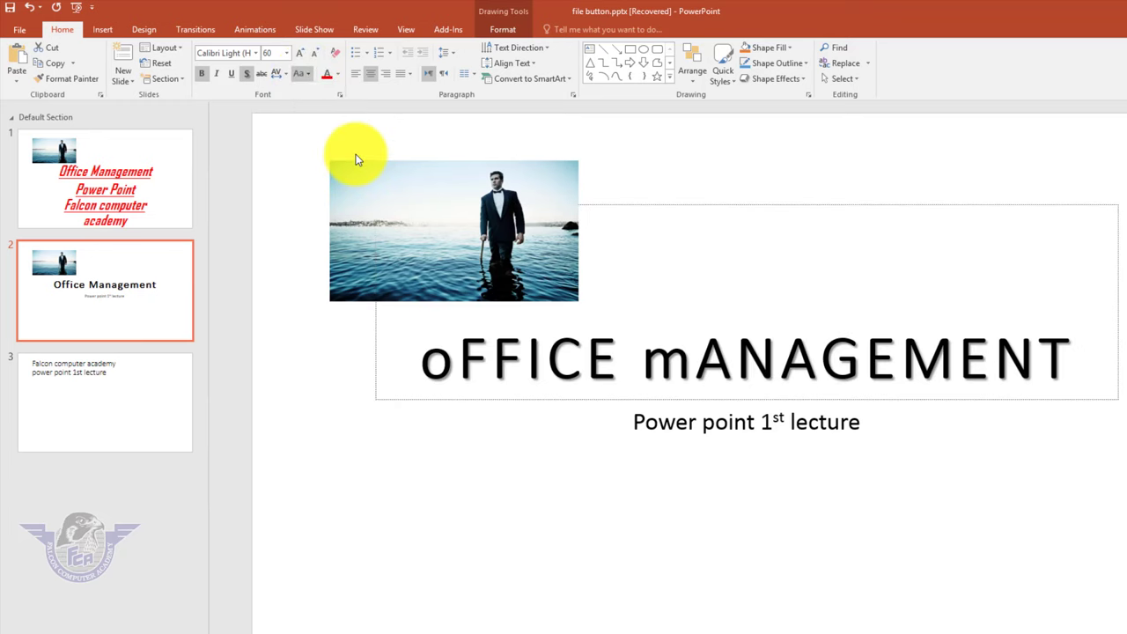
click(302, 75)
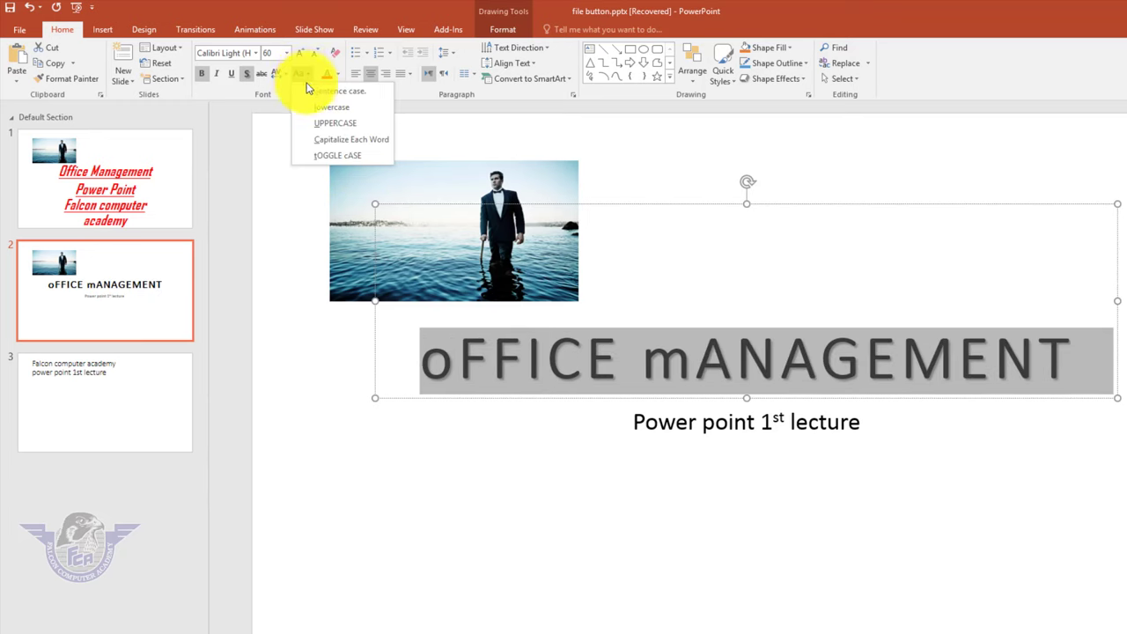
click(311, 89)
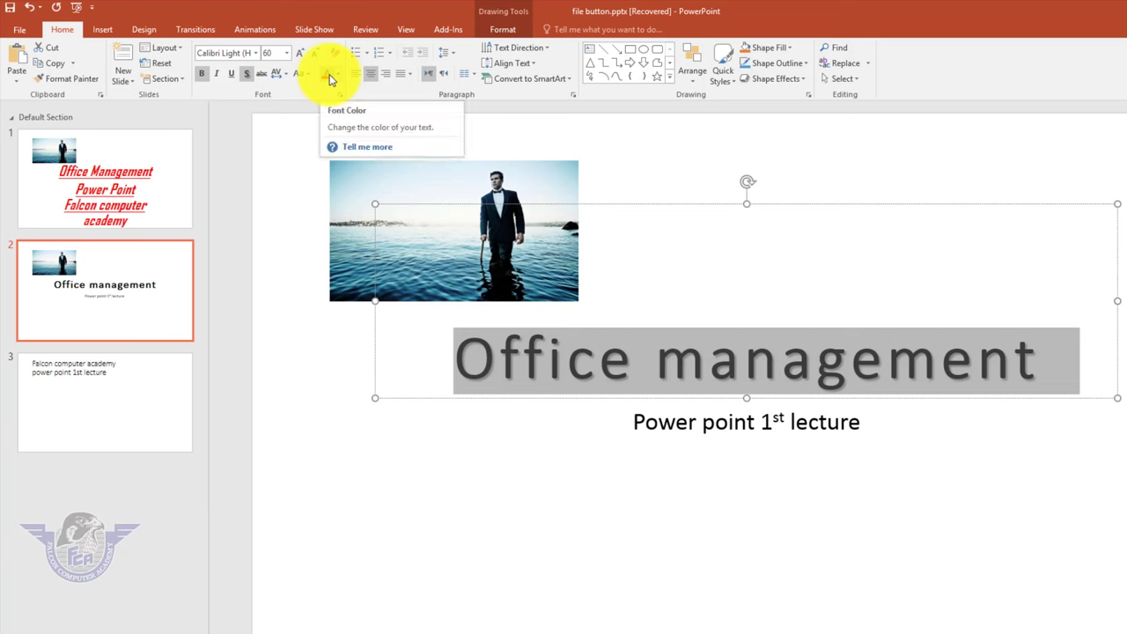
- Color the title red, enlarge it to 80 pt, then set it back to 60 pt
click(329, 74)
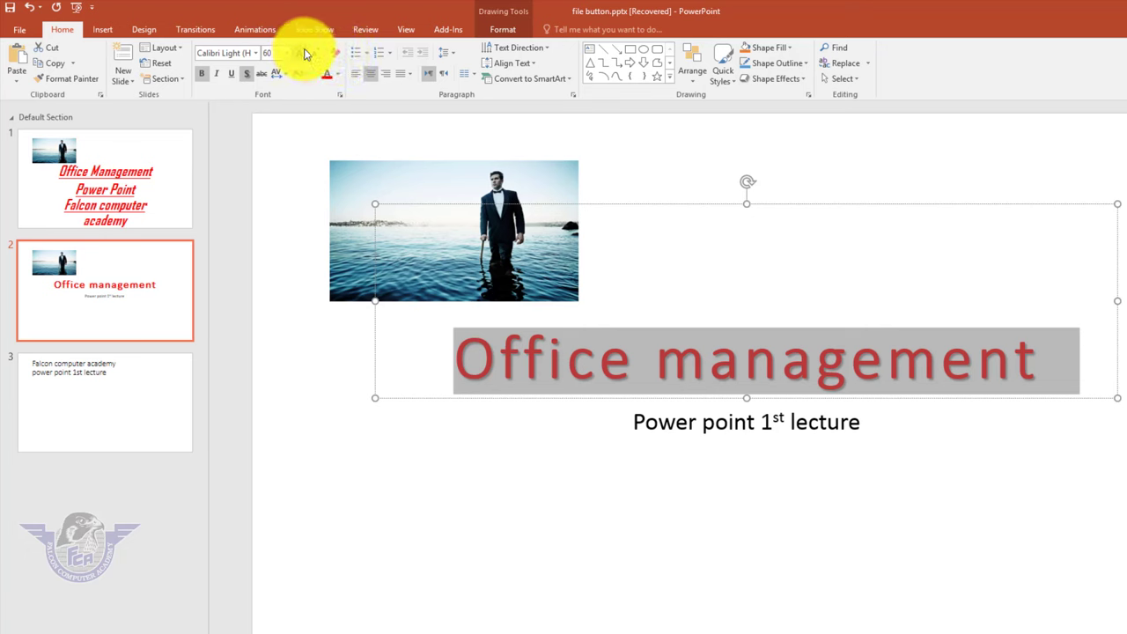
click(305, 50)
click(304, 53)
click(305, 53)
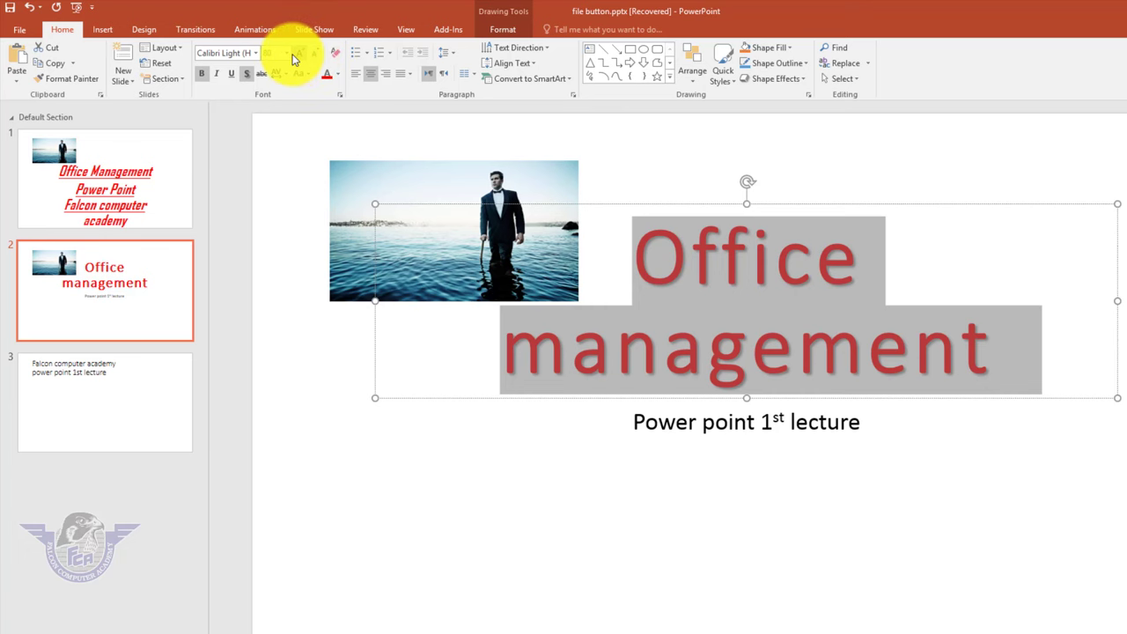
click(286, 53)
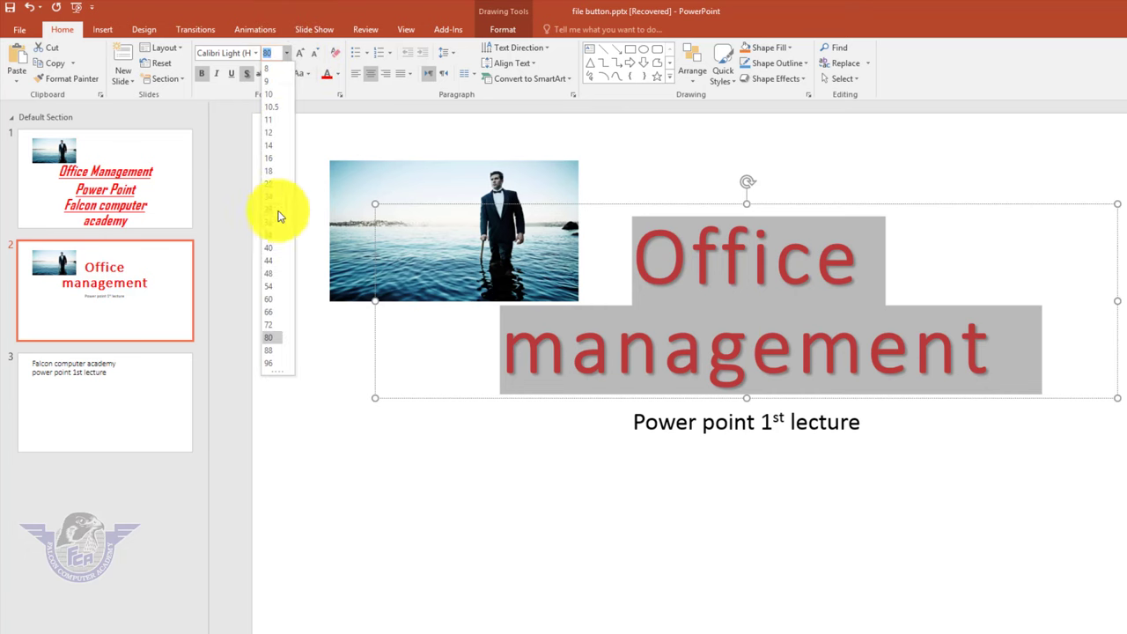
click(273, 302)
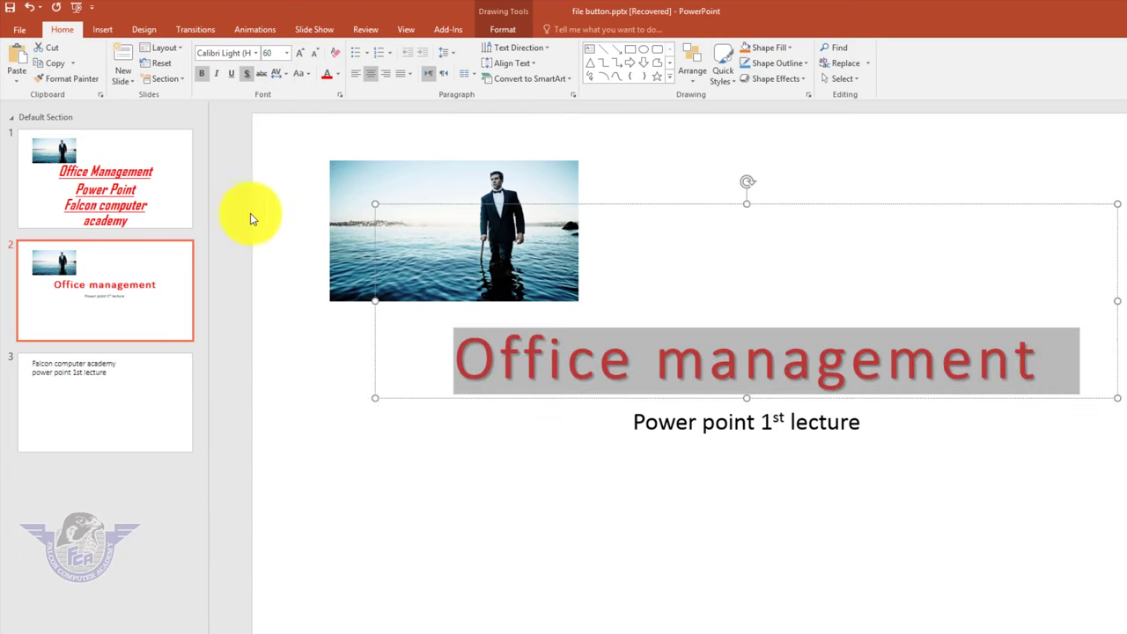
- Apply a decorative serif font to the title, then clear all its formatting
click(257, 55)
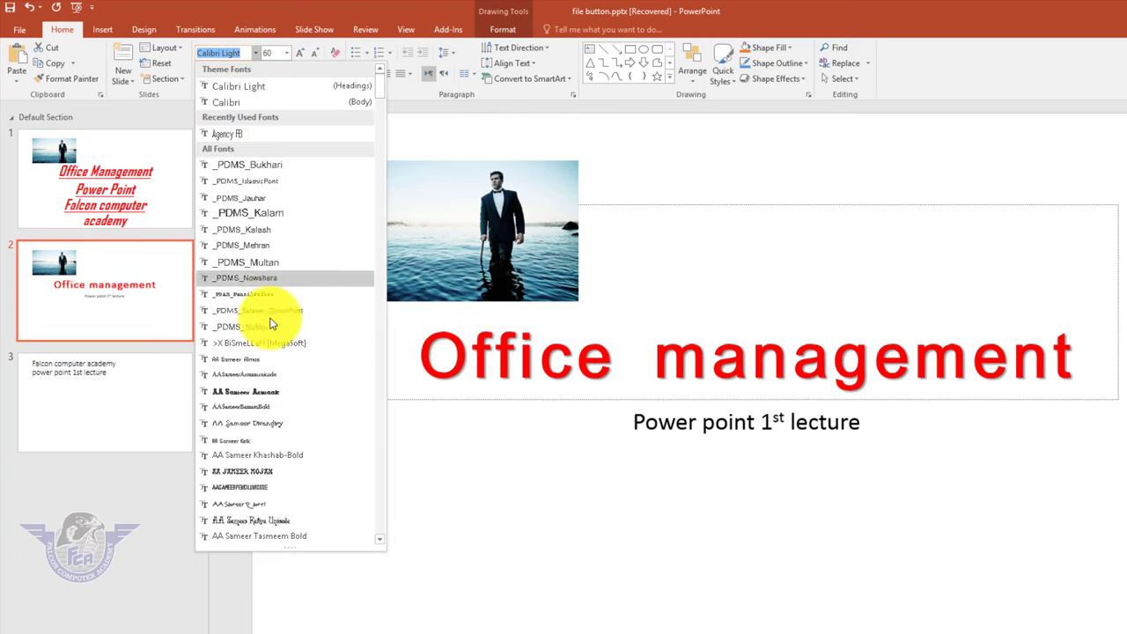
scroll(268, 310, down, 5)
scroll(275, 308, down, 6)
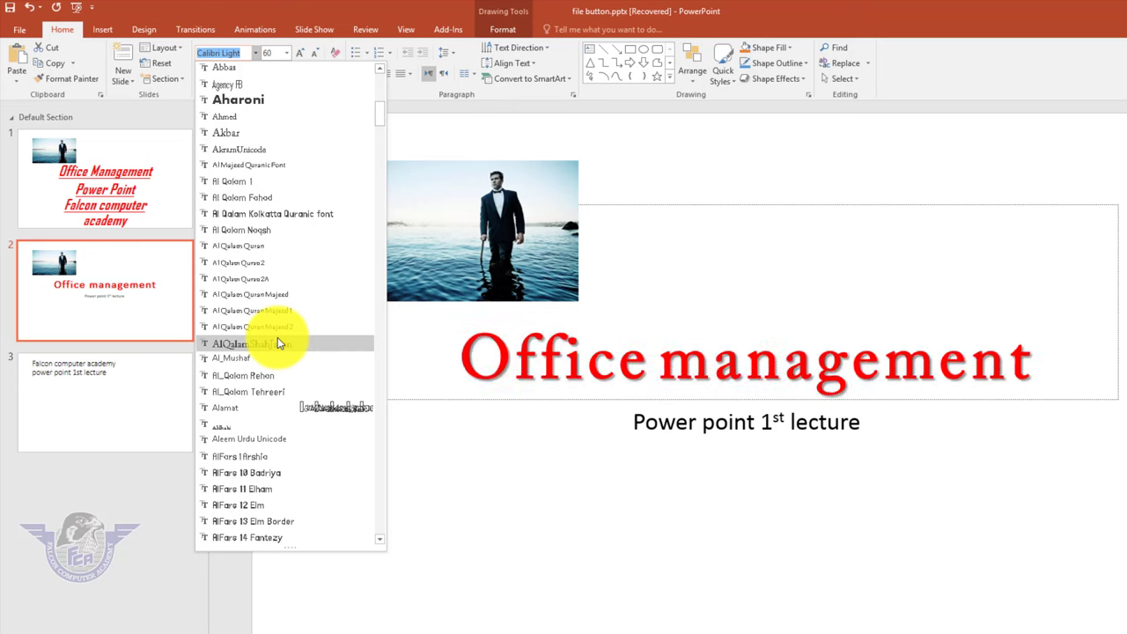
click(278, 337)
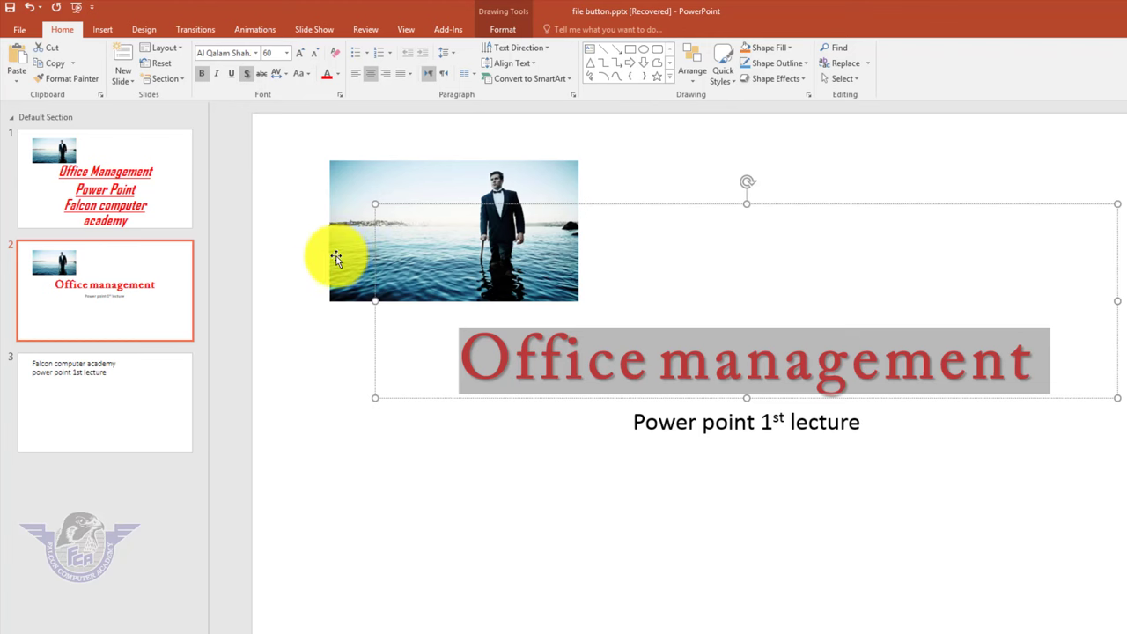
click(336, 53)
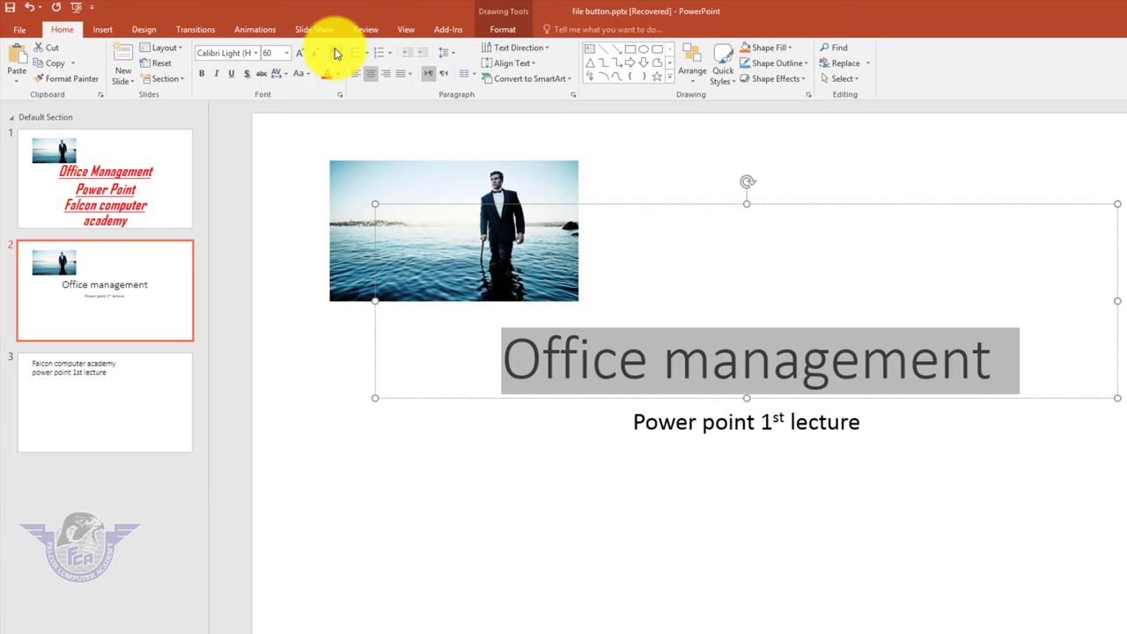
- Replace the subtitle with MS Word, MS Excel and MS Power point lines, then select them
click(836, 423)
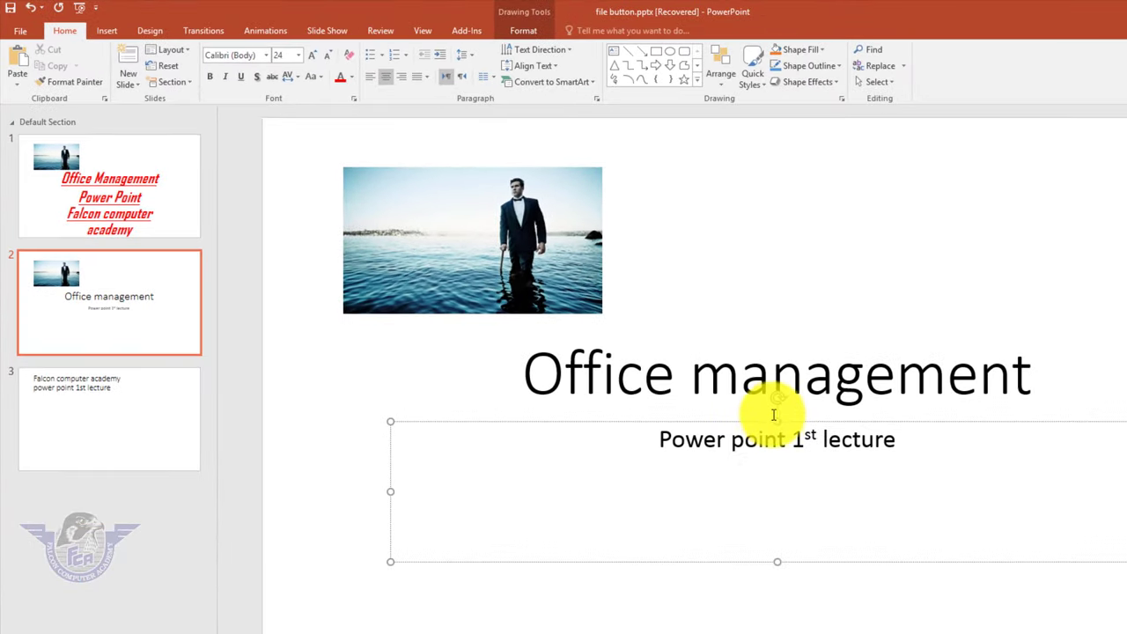
triple_click(775, 438)
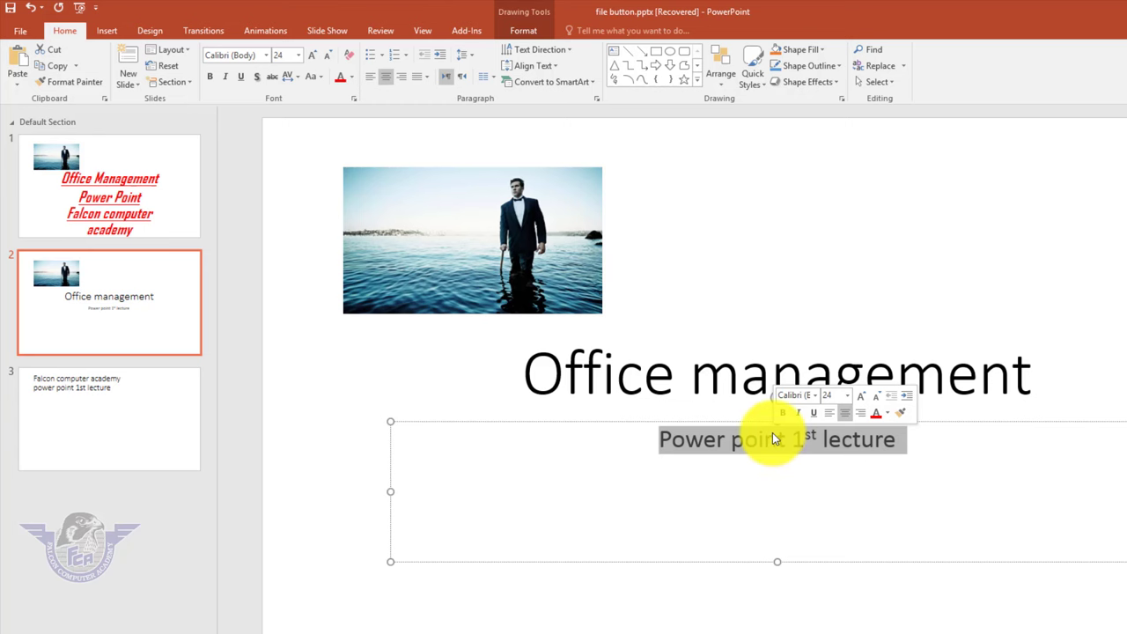
text(M)
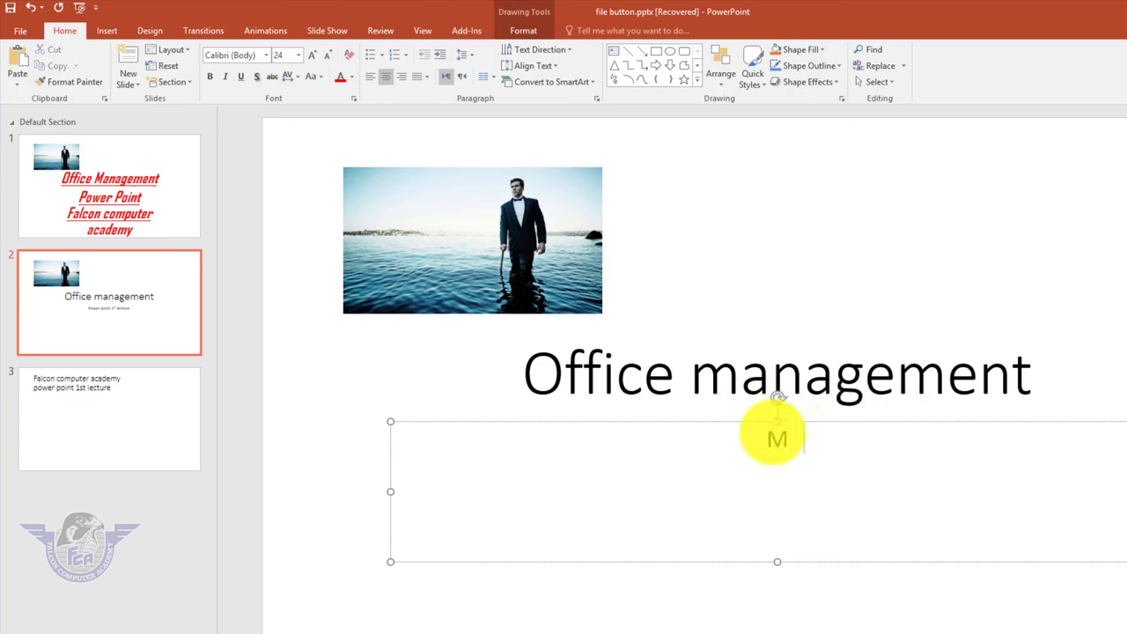
text(S Wor)
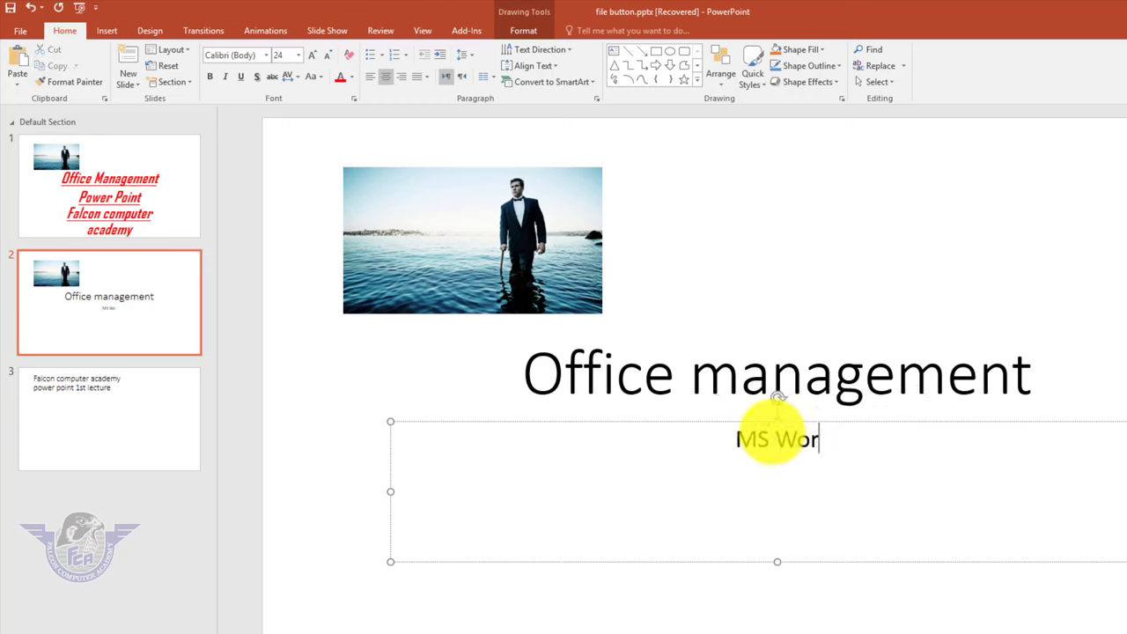
text(d )
text(MS )
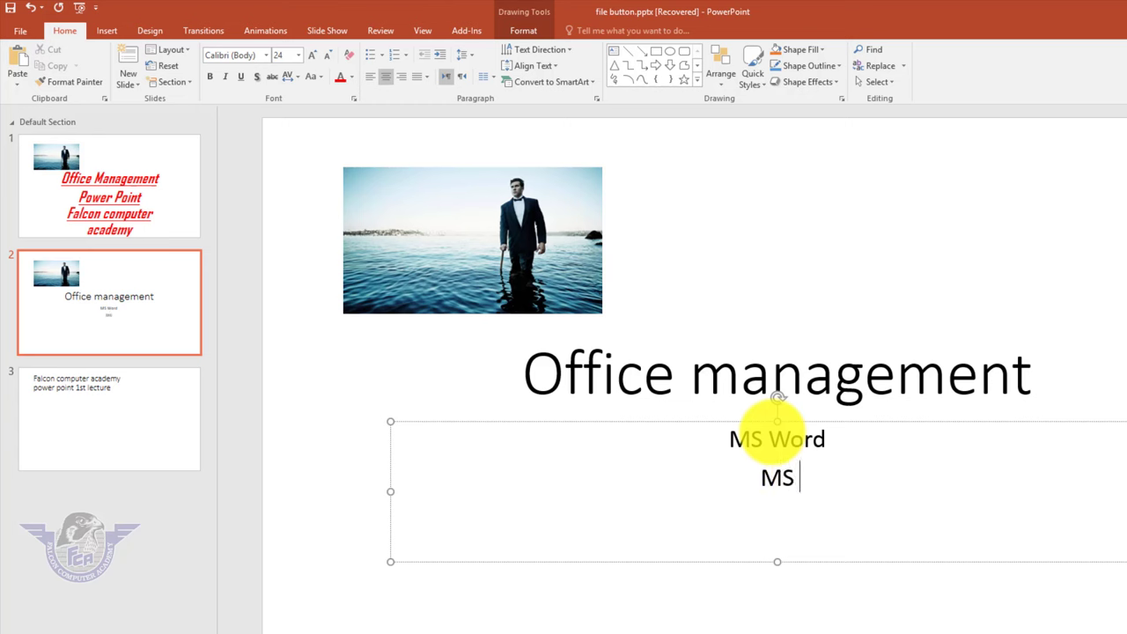
text(Excel)
key(Return)
text(MS P)
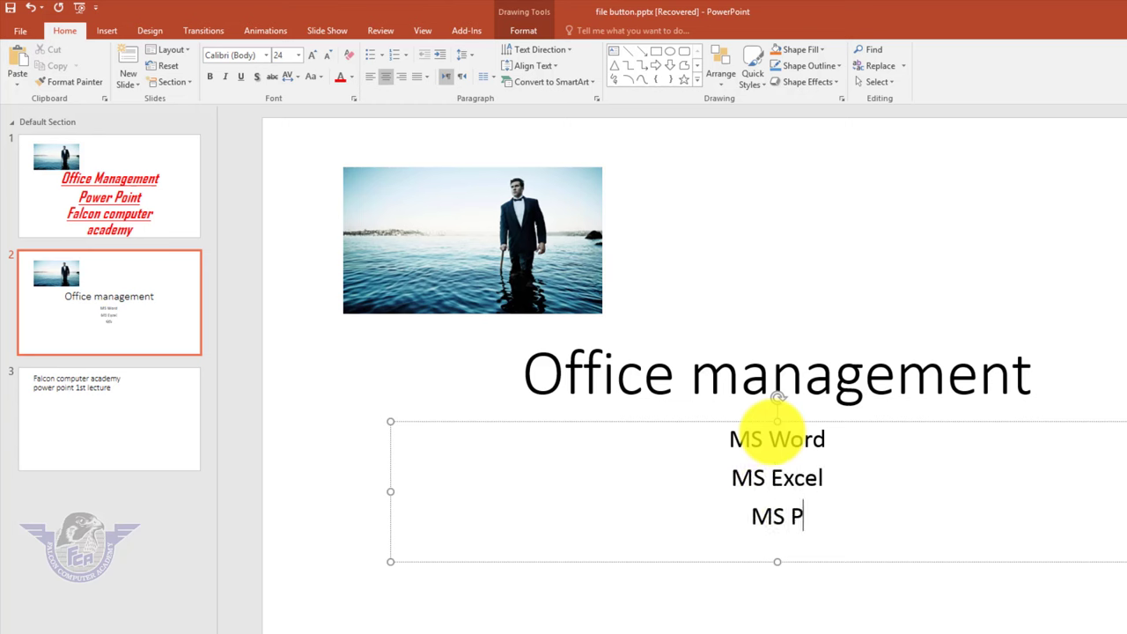
text(owe)
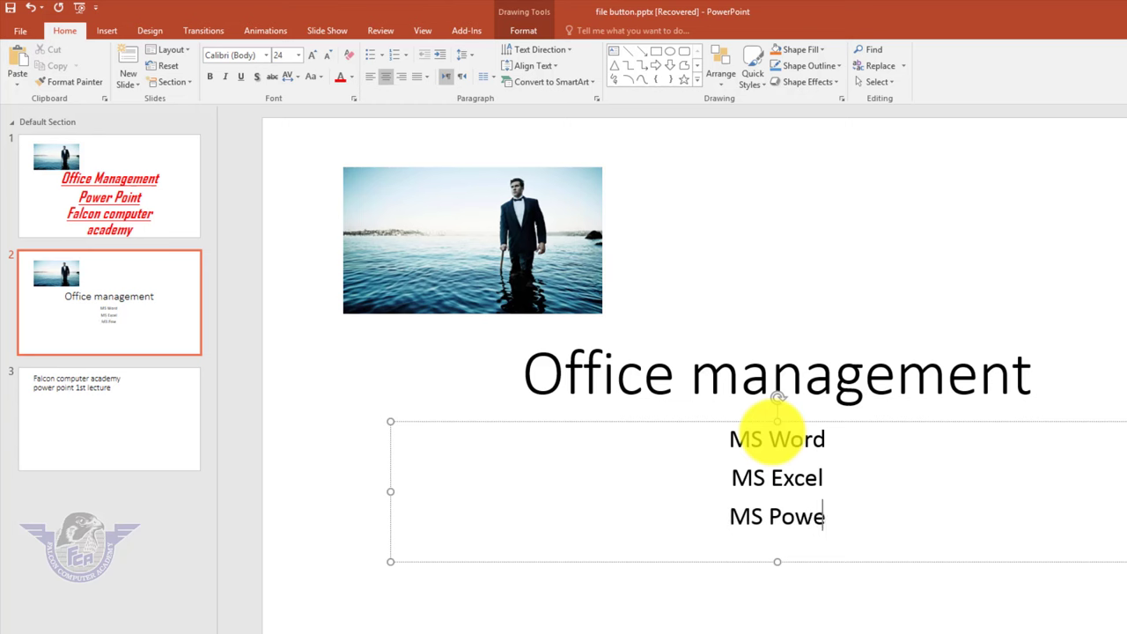
text(r point)
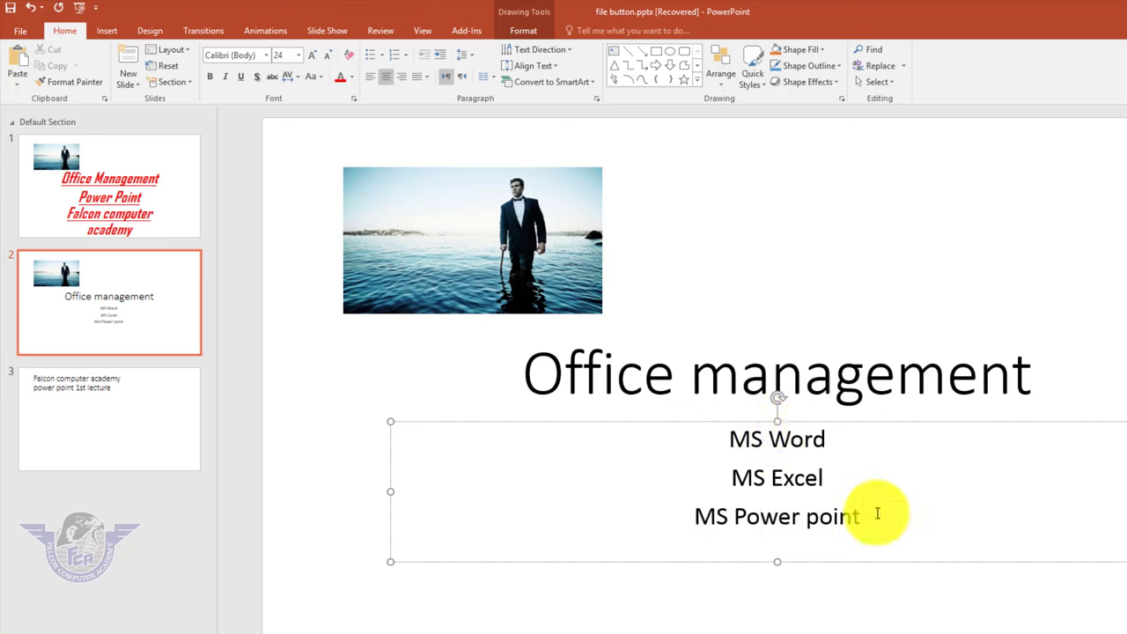
drag(870, 517, 687, 453)
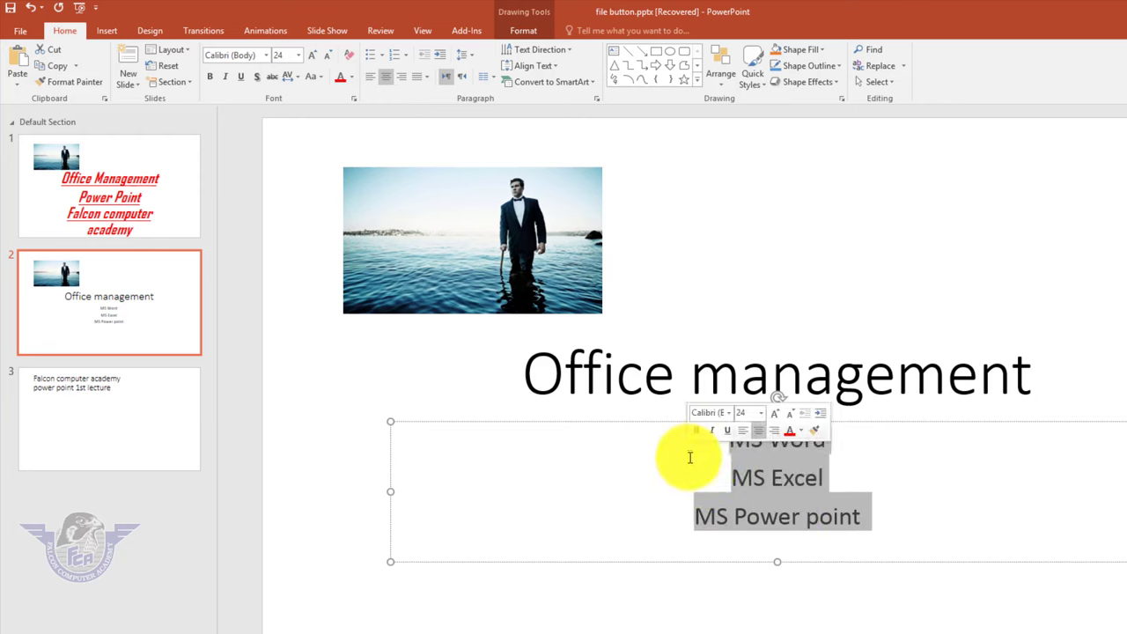
- Left-align the list and give it hollow square bullets after trying checkmark bullets
click(370, 77)
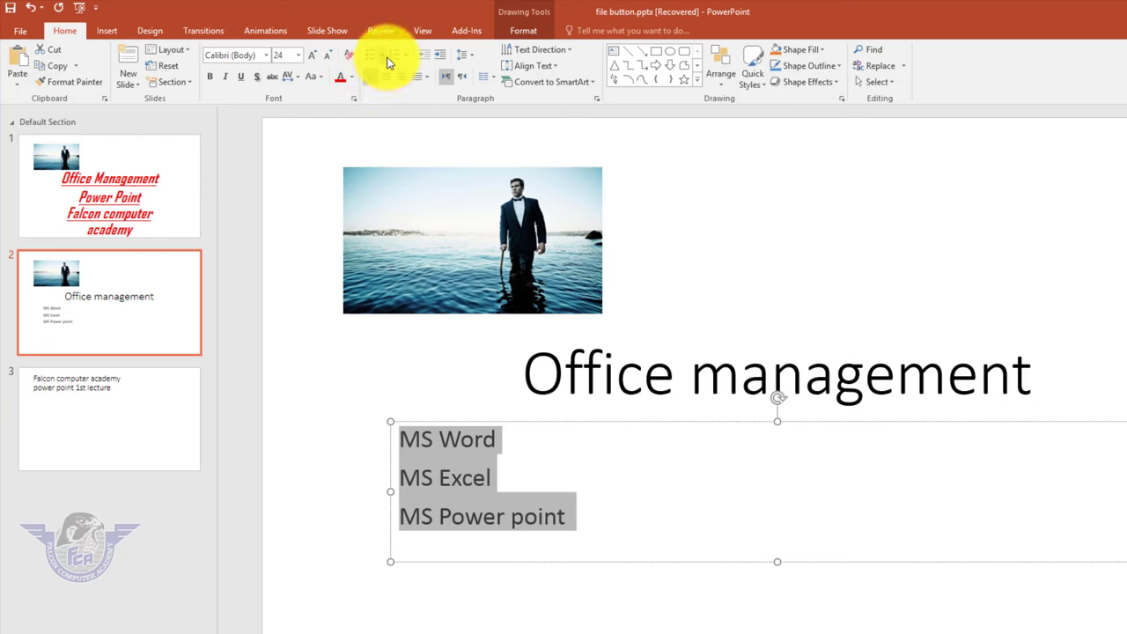
click(381, 56)
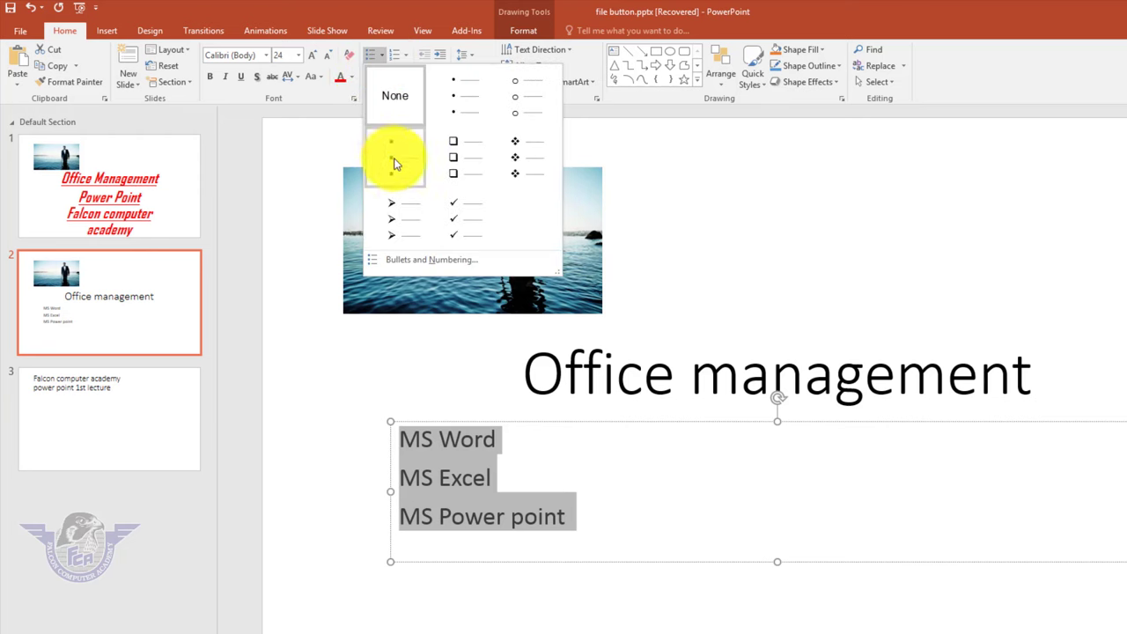
click(467, 214)
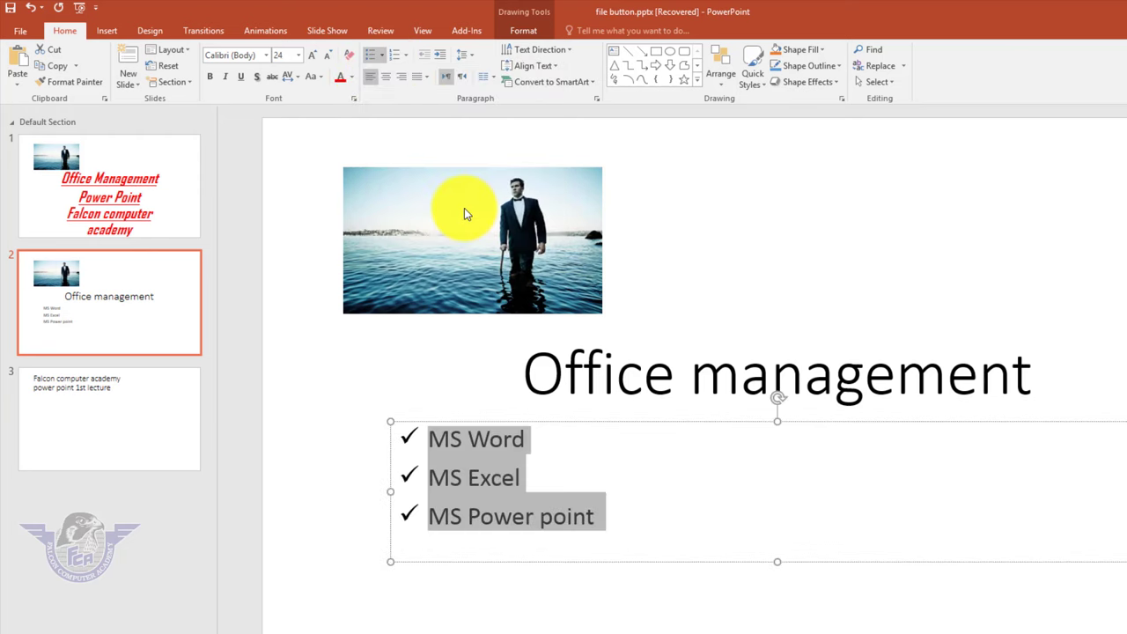
click(382, 55)
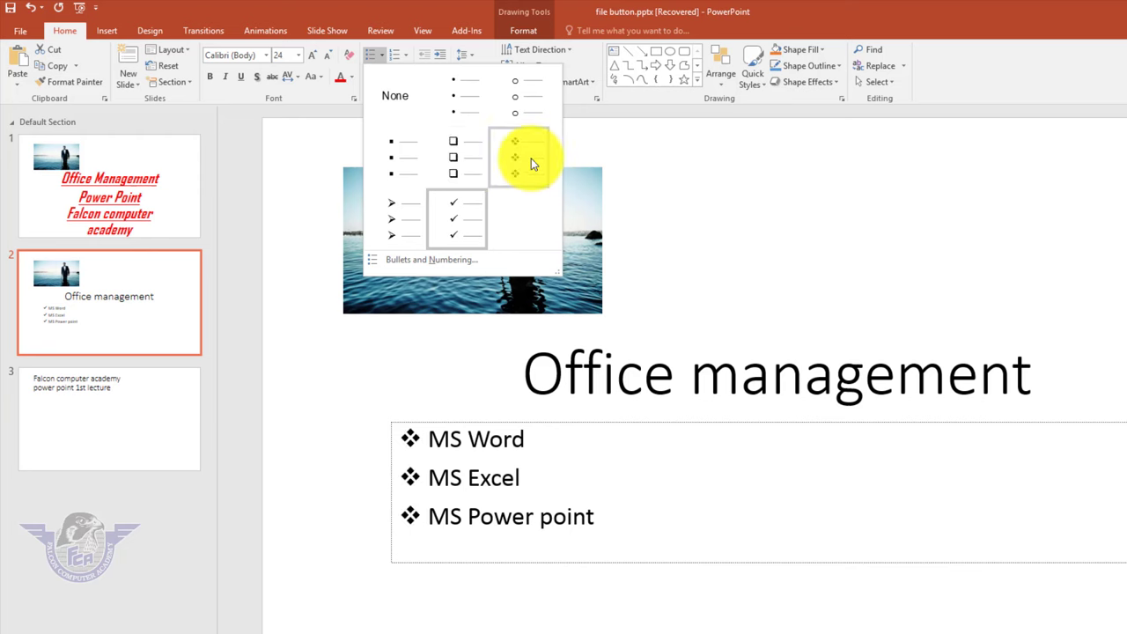
click(440, 173)
- Add Typing, Printing and Scanning as new list items and select the list
click(621, 511)
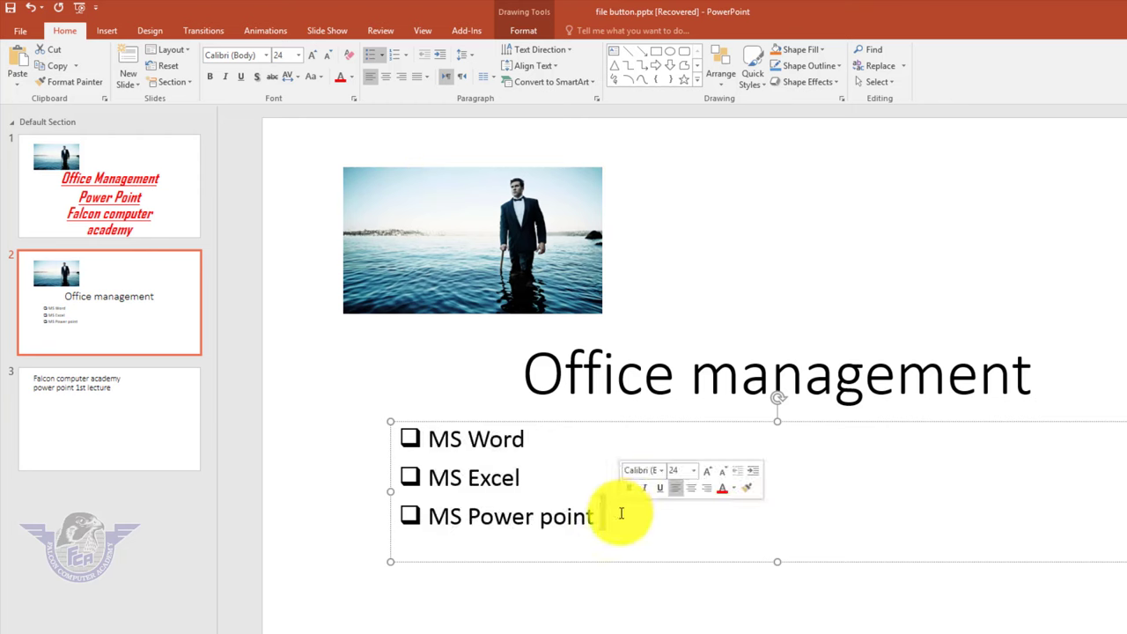
key(Return)
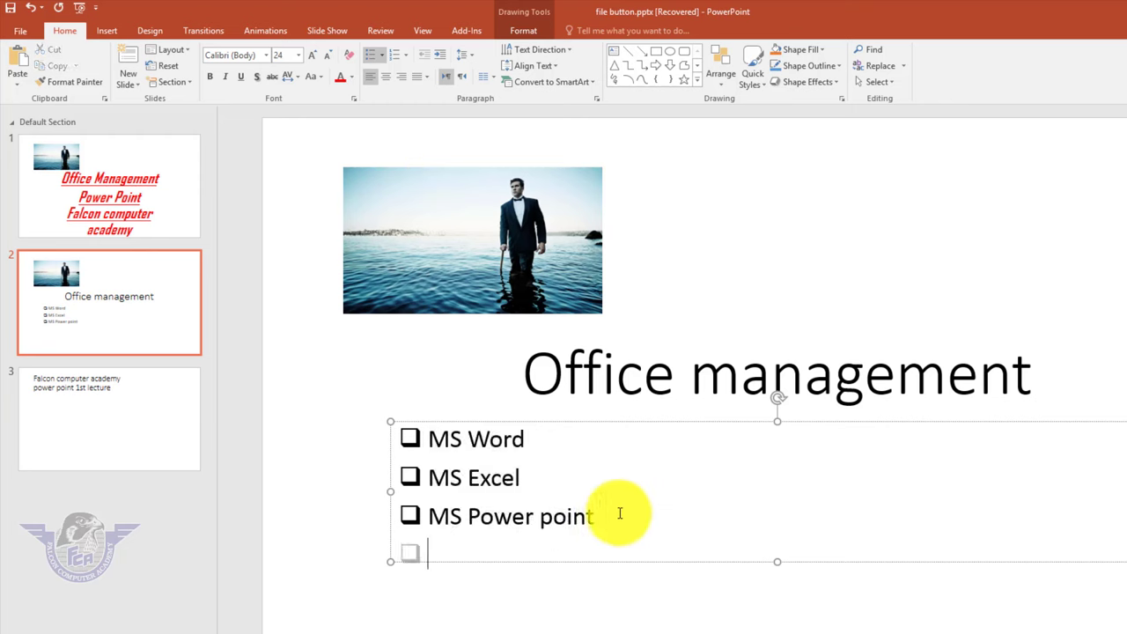
text(typin)
text(g)
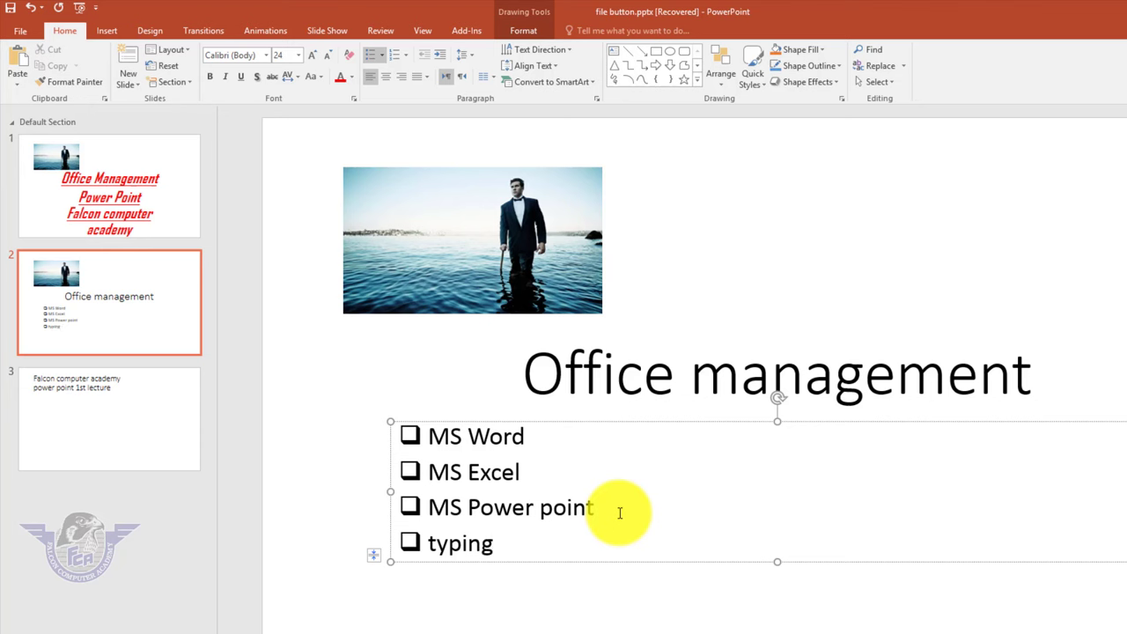
key(Return)
text(p)
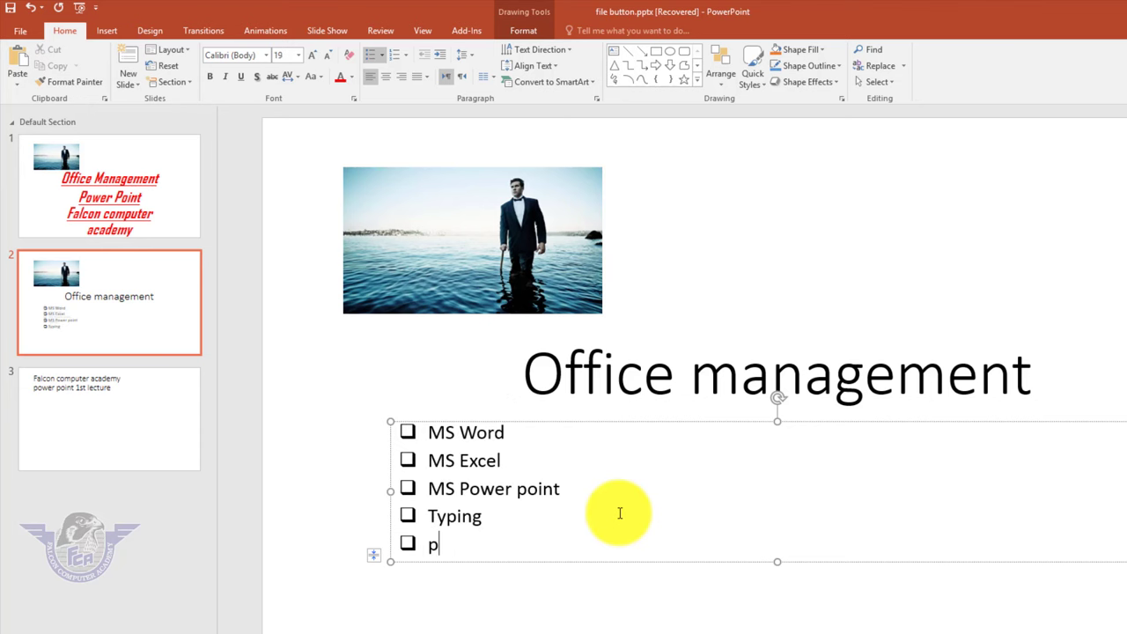
text(rinting)
key(Return)
text(scannin)
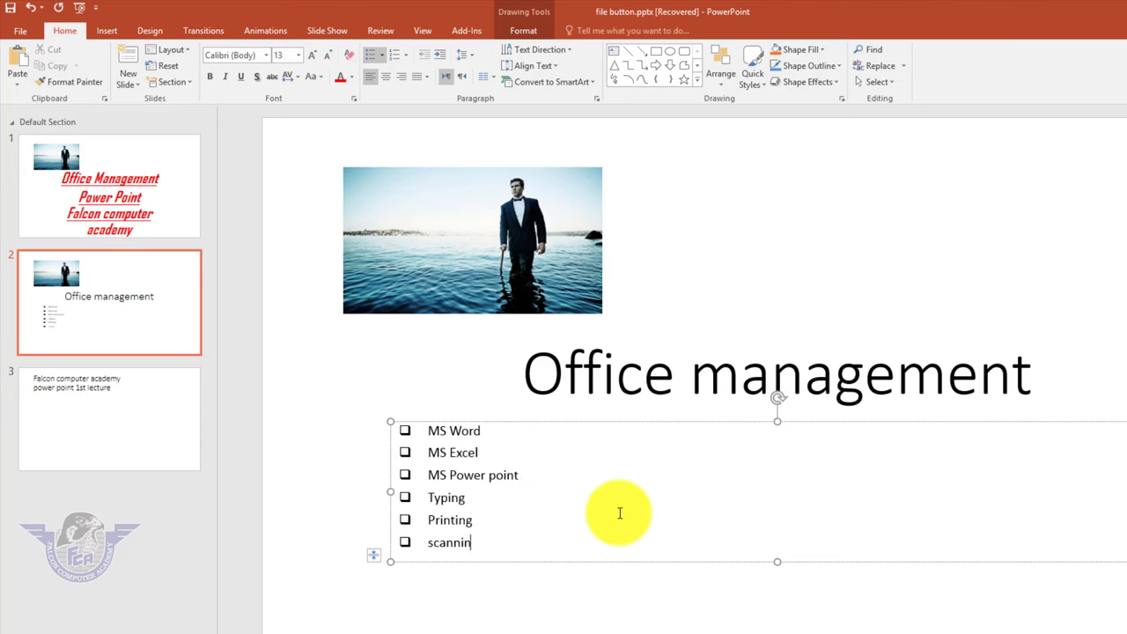
text(g)
key(Return)
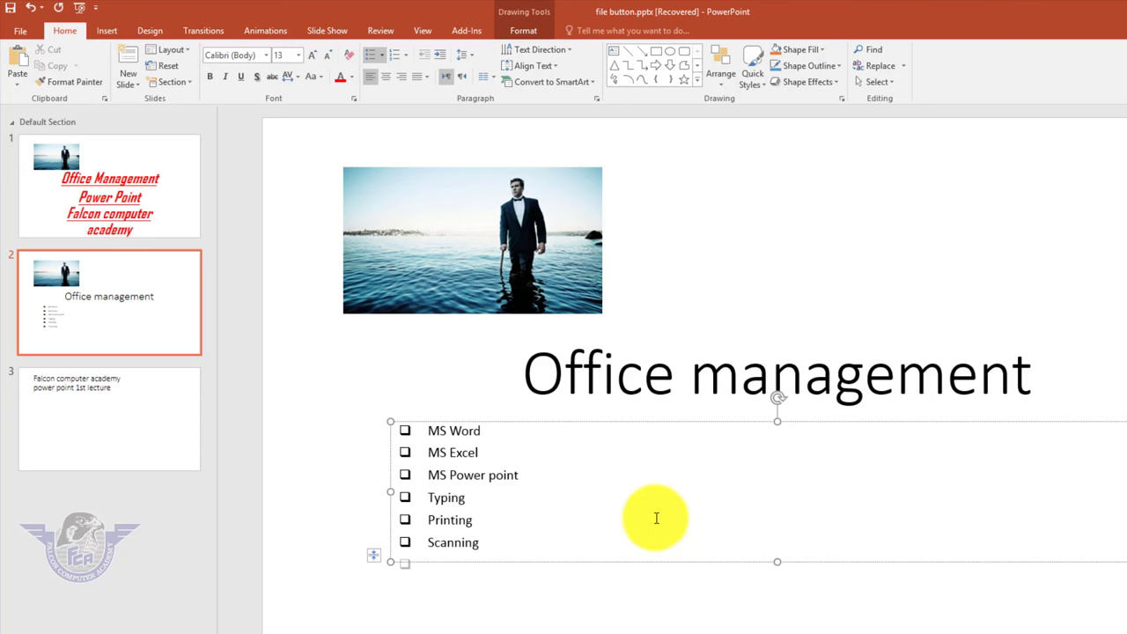
mouse_move(484, 543)
mouse_down()
mouse_move(377, 487)
mouse_move(408, 429)
mouse_up()
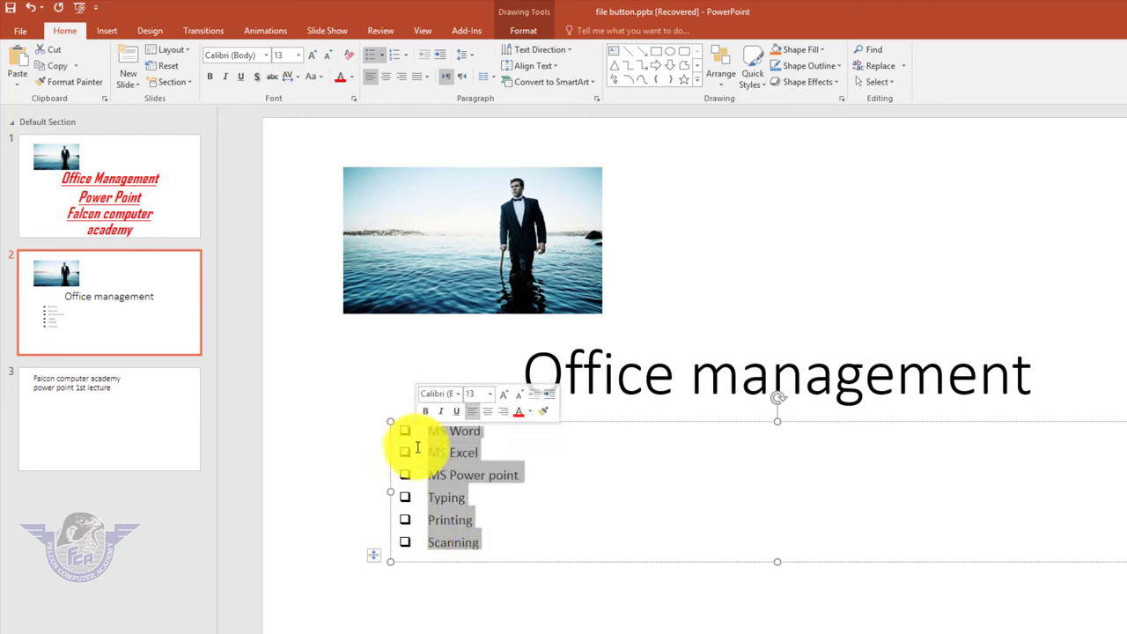
click(380, 55)
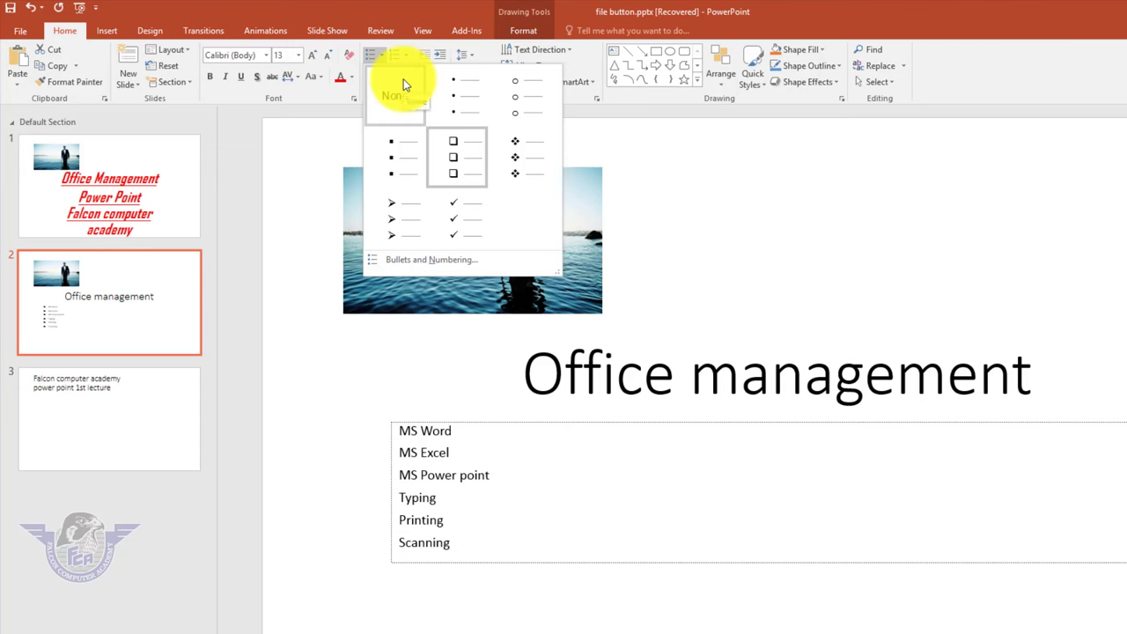
- Replace the bullets with 1) 2) 3) style numbering
click(404, 85)
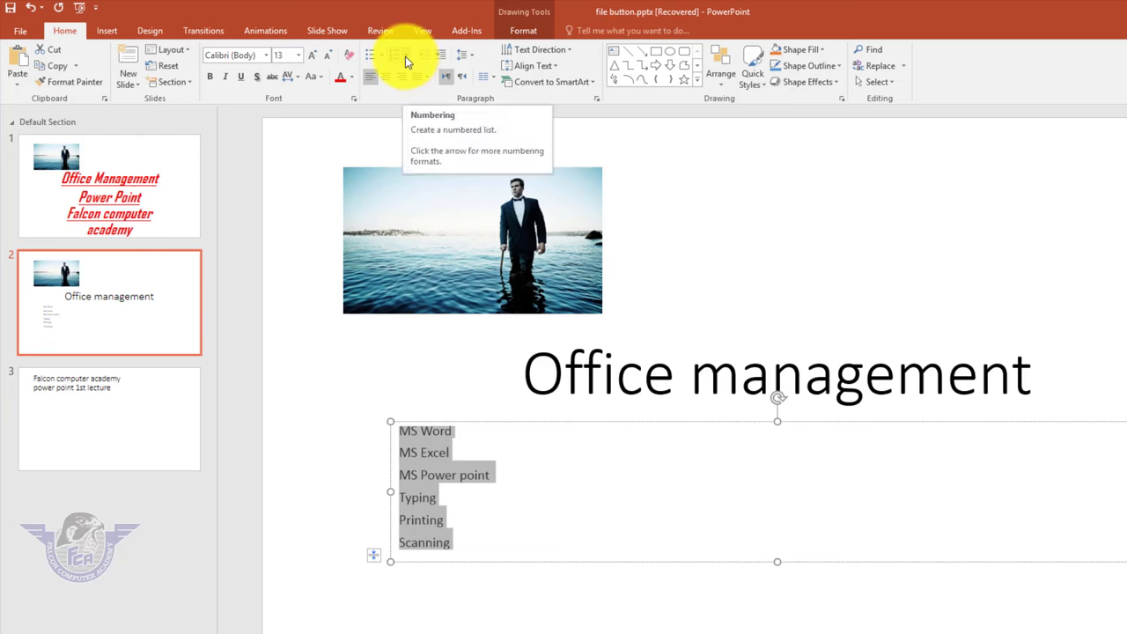
click(406, 57)
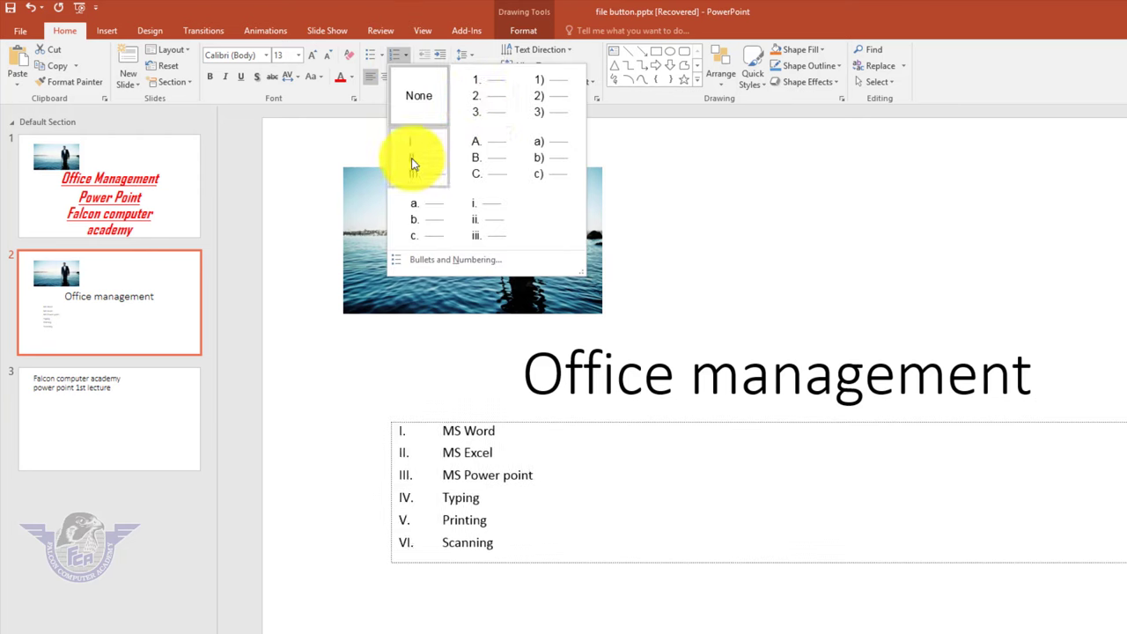
click(551, 105)
key(ctrl+a)
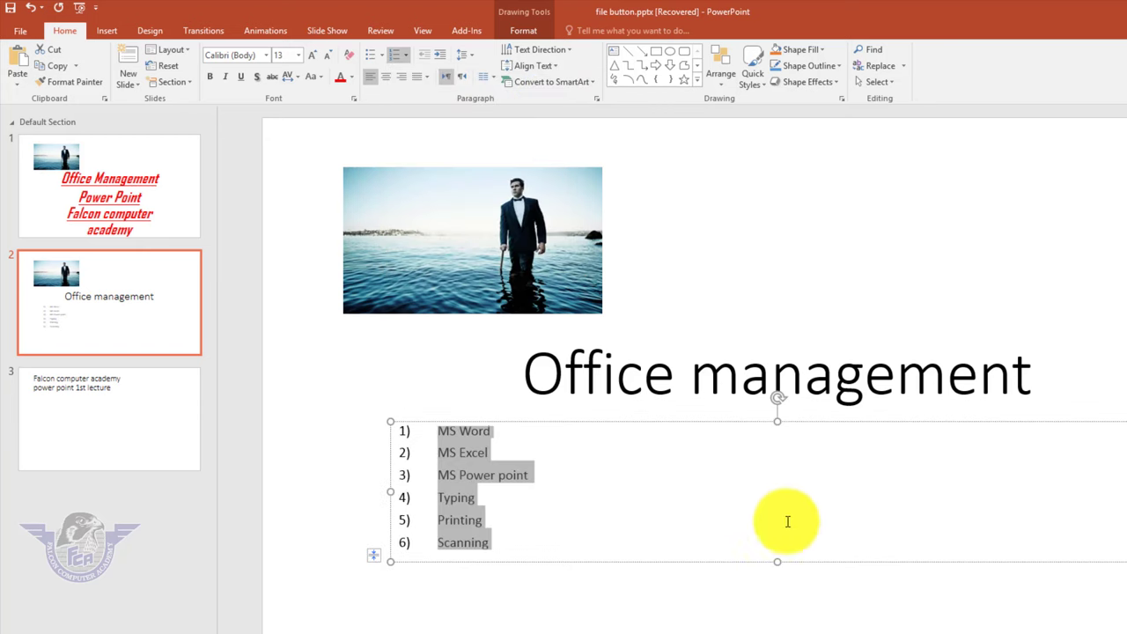
- Add 'Internet' as item 7, then indent the whole list two levels
click(502, 543)
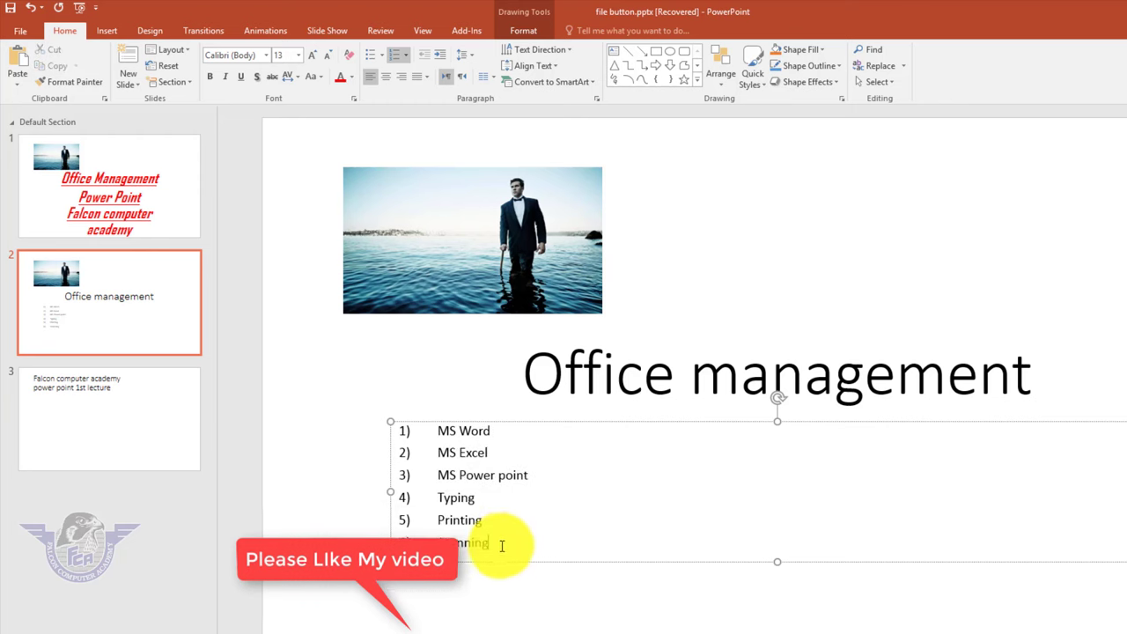
key(Return)
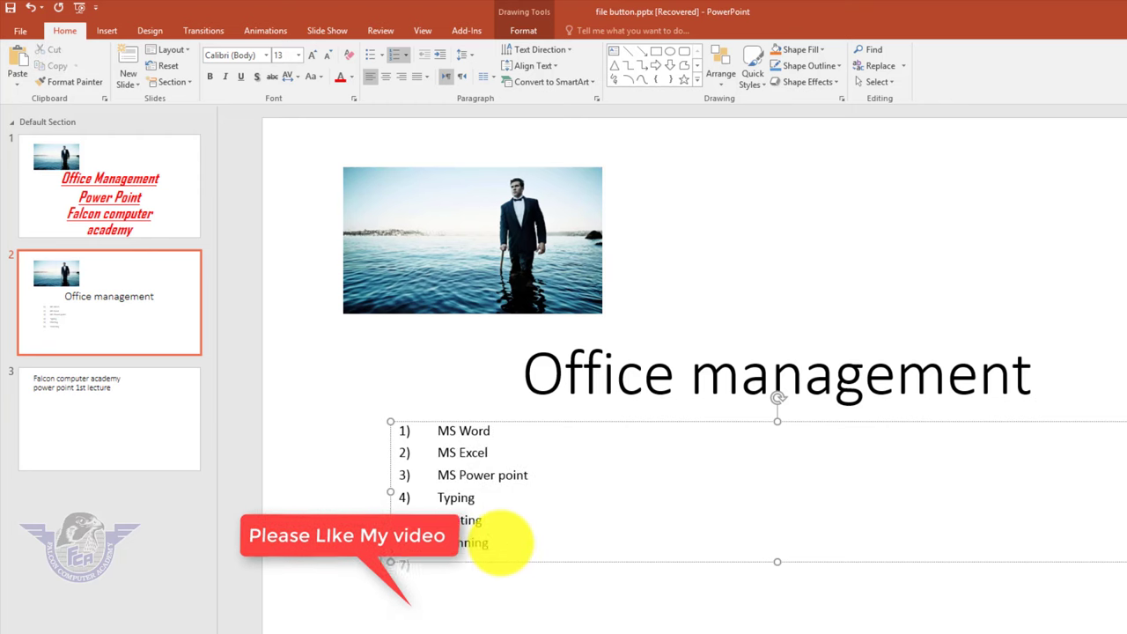
text(Internet)
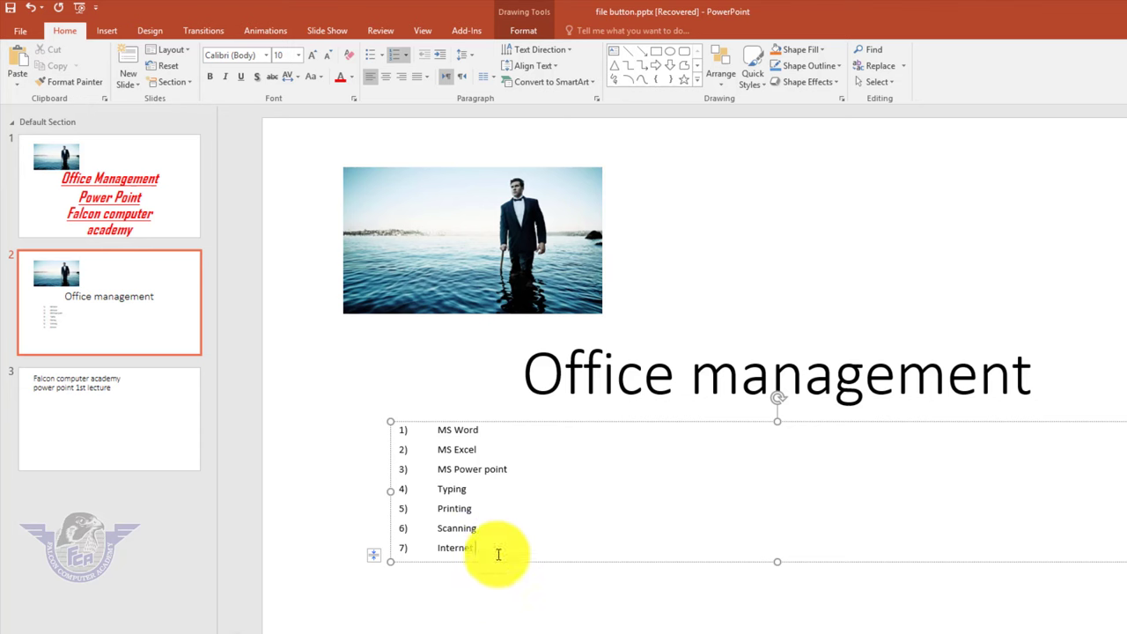
drag(476, 550, 433, 430)
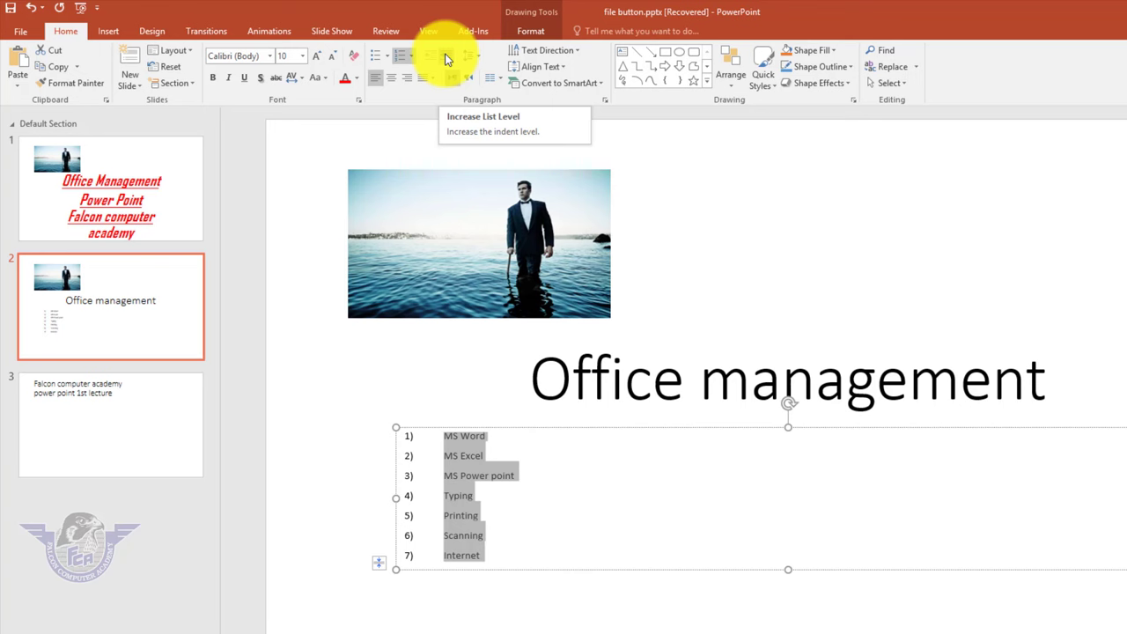
click(447, 59)
click(447, 59)
- Indent the list four more levels, then decrease it five levels back toward the left edge
click(446, 59)
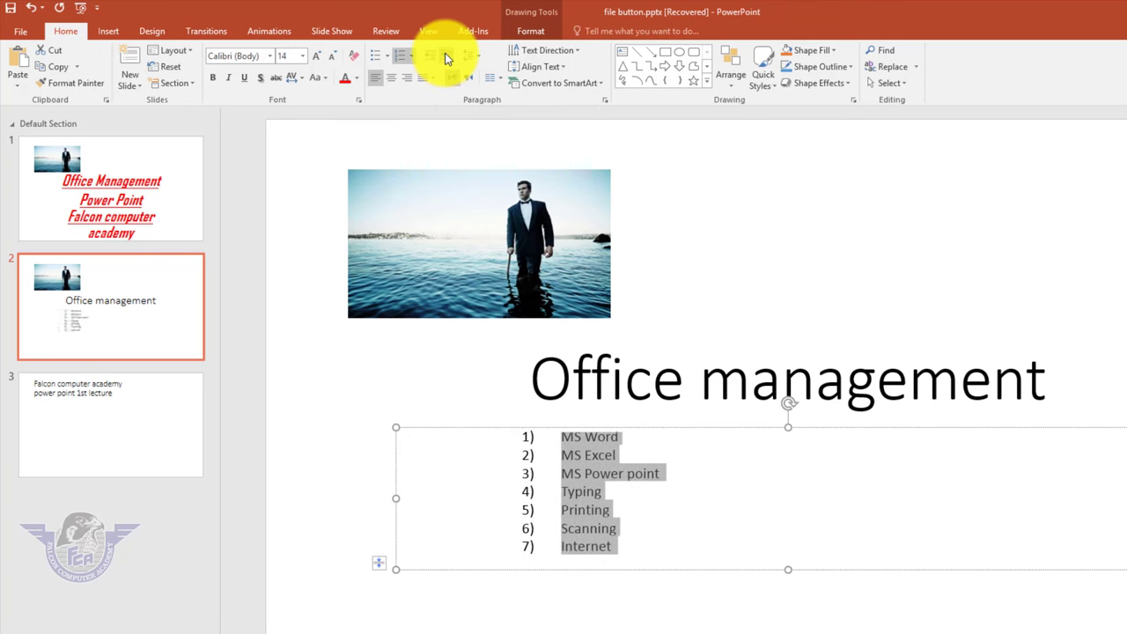
click(446, 59)
click(446, 59)
click(446, 59)
click(447, 59)
click(446, 59)
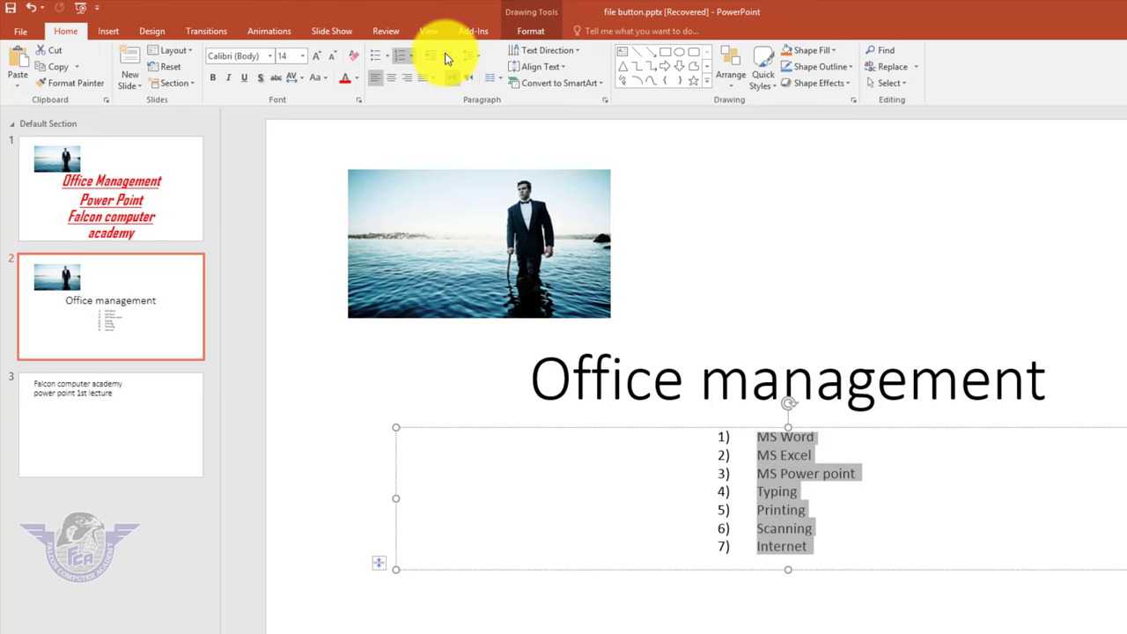
click(432, 53)
click(431, 54)
click(432, 54)
click(431, 54)
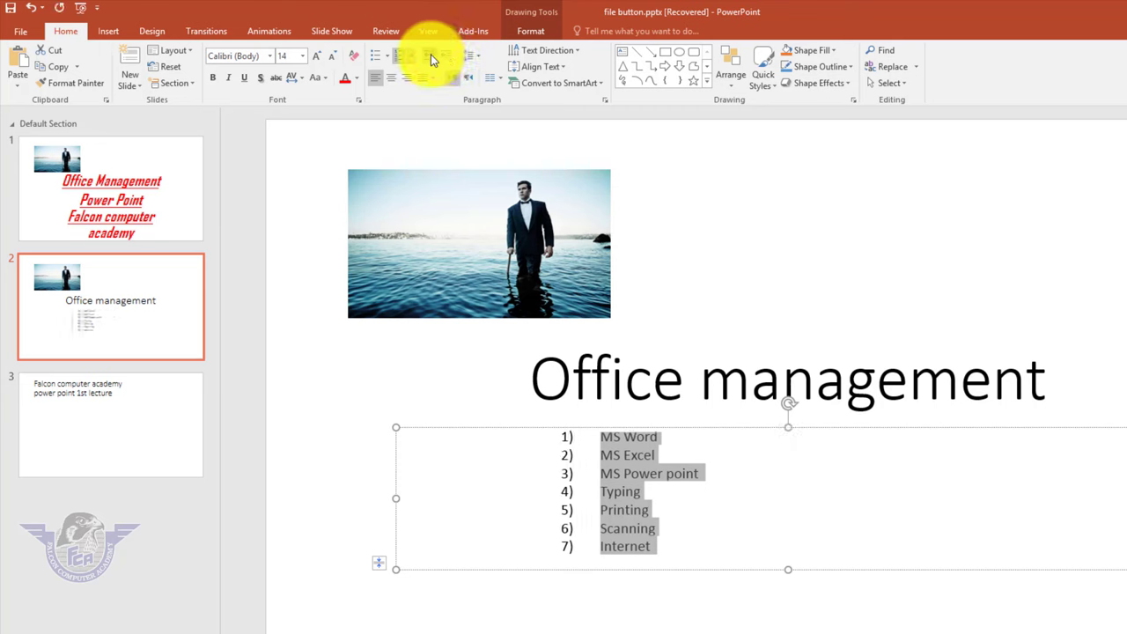
click(430, 54)
click(431, 53)
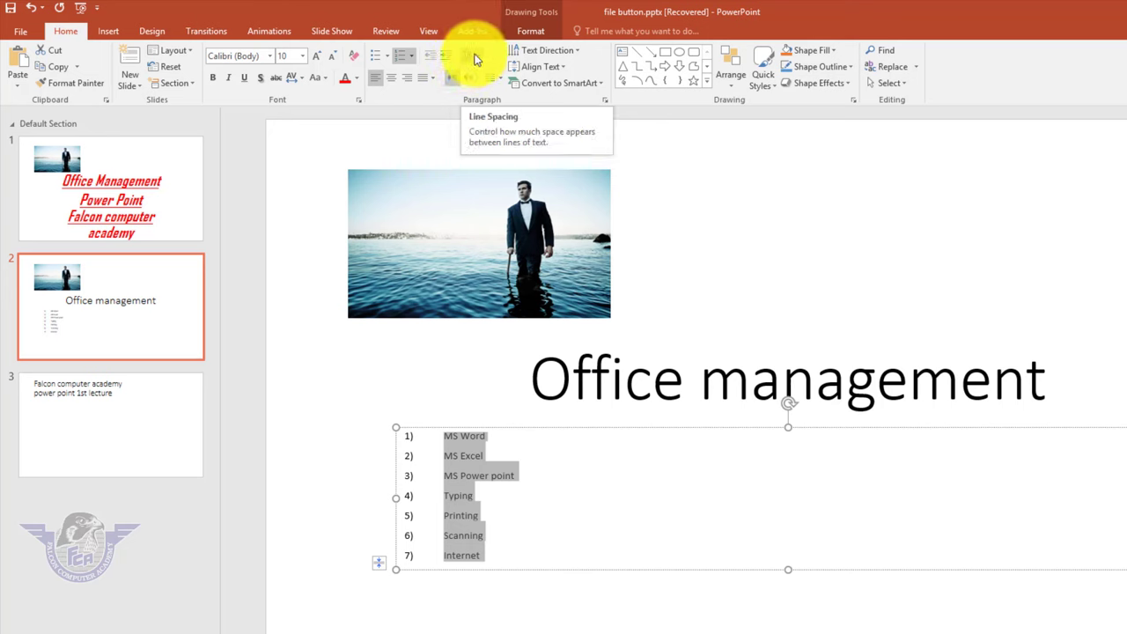
- Set the list's line spacing to 1.0, try a wider spacing, then undo it
click(475, 55)
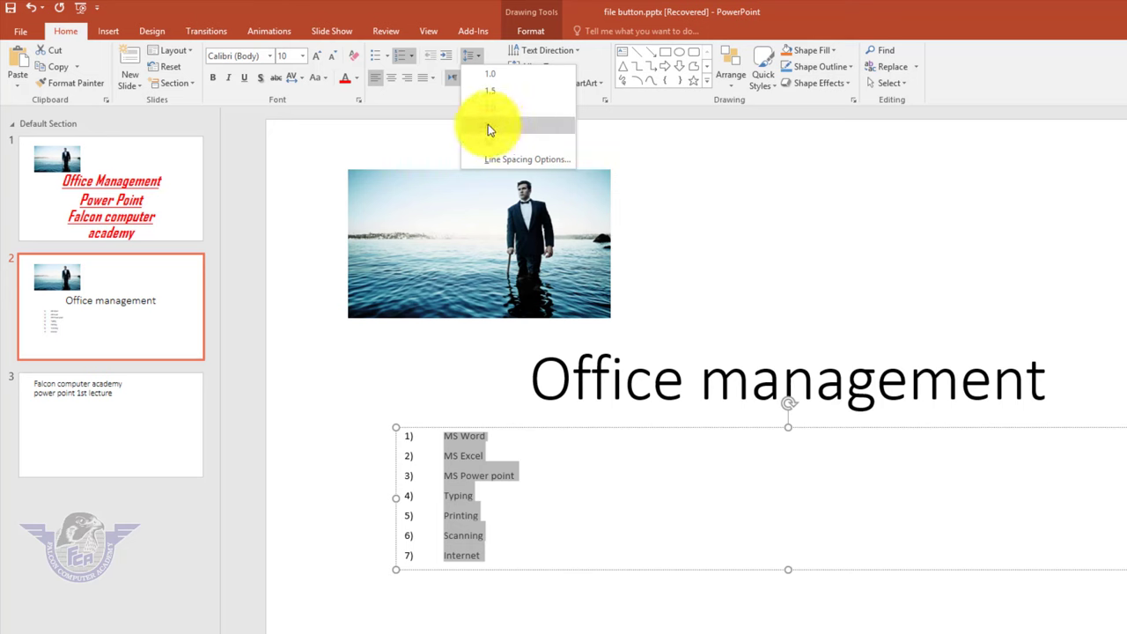
click(513, 77)
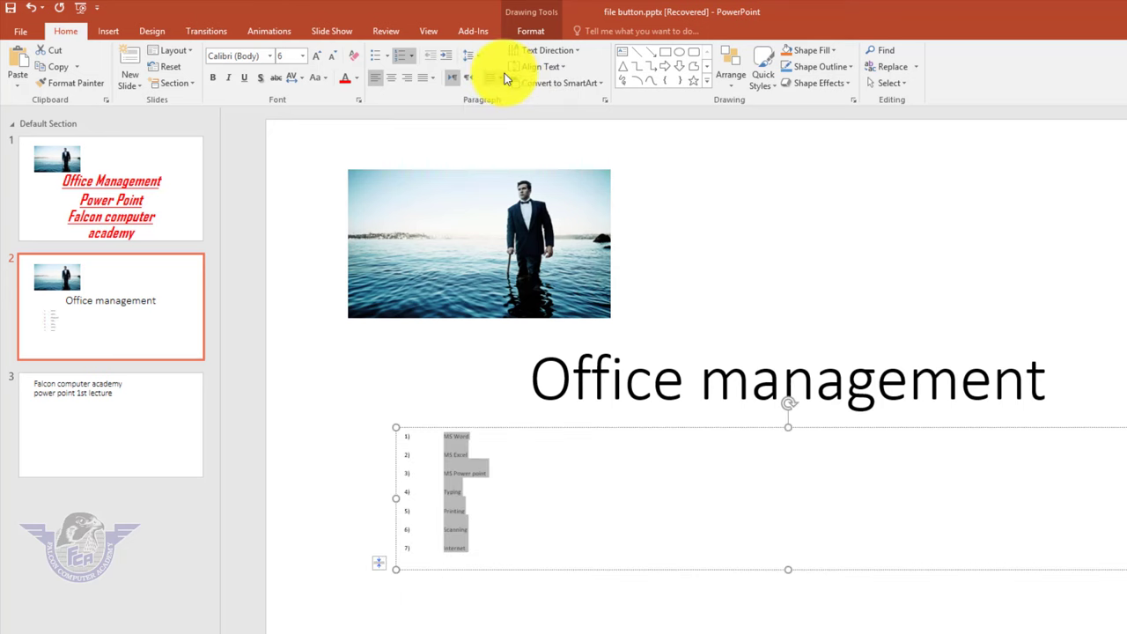
click(477, 57)
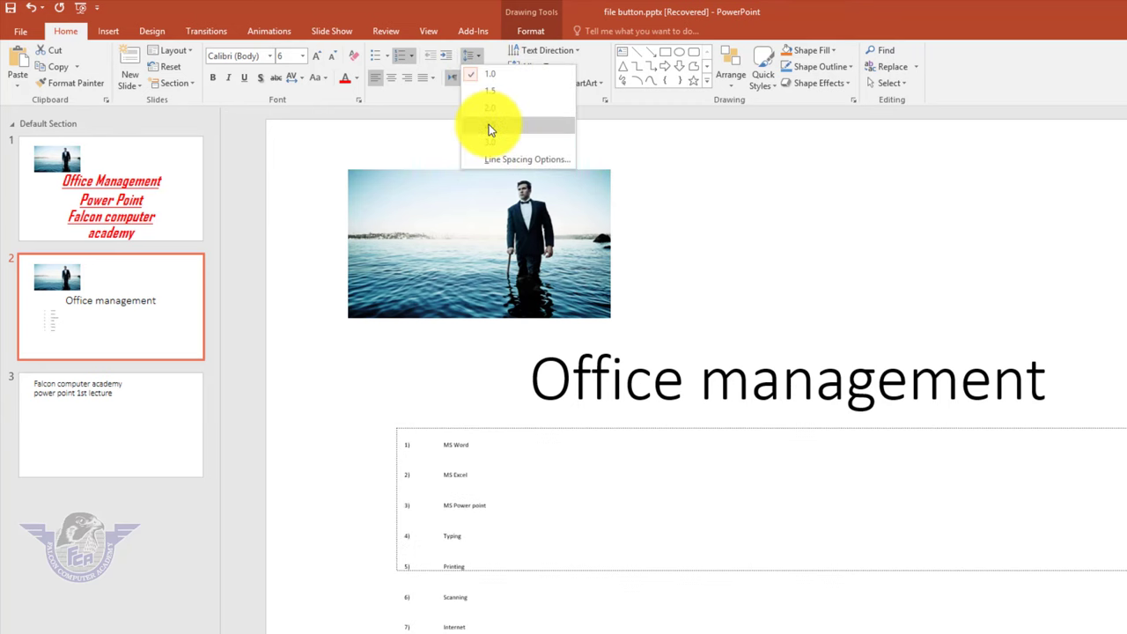
click(490, 125)
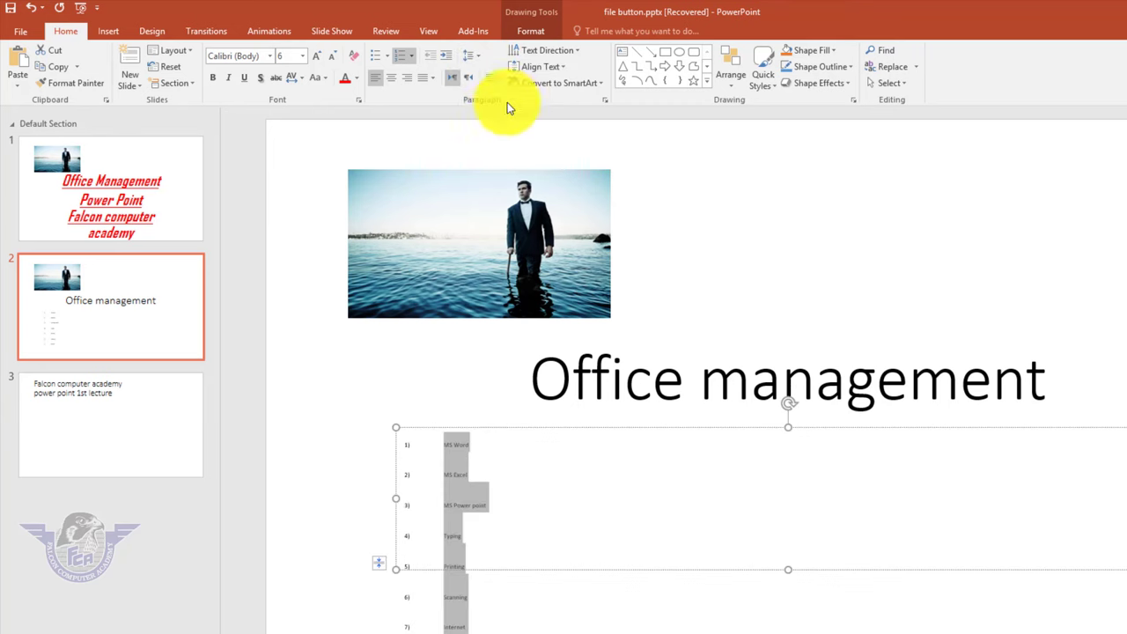
key(ctrl+z)
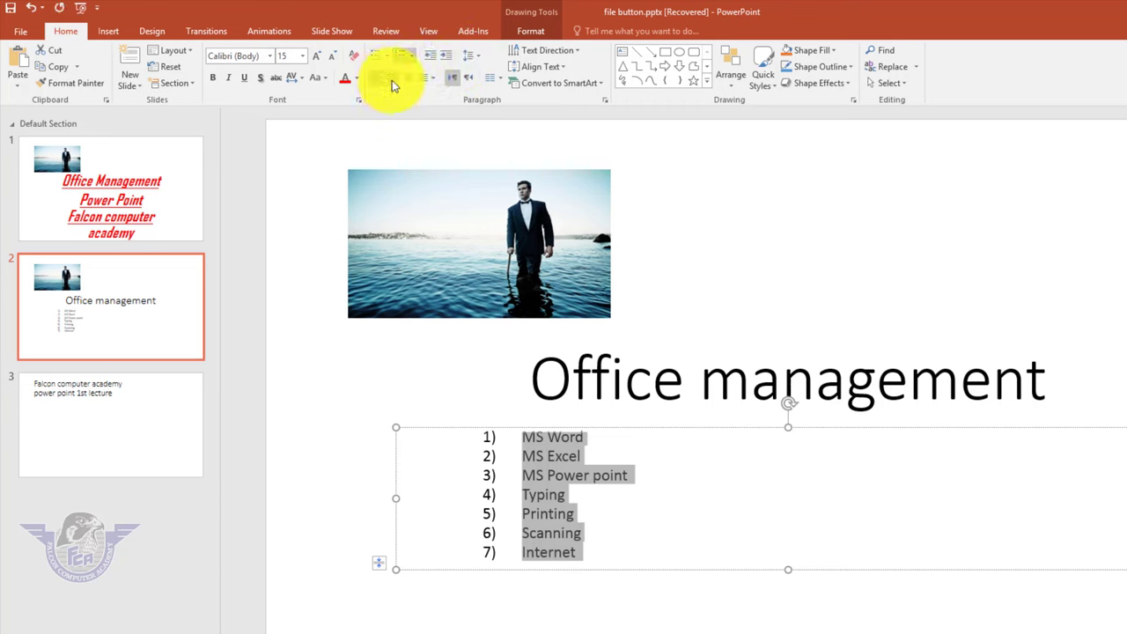
- Try Center, Align Right and Justify alignments on the list, then show the rulers
click(392, 80)
click(409, 80)
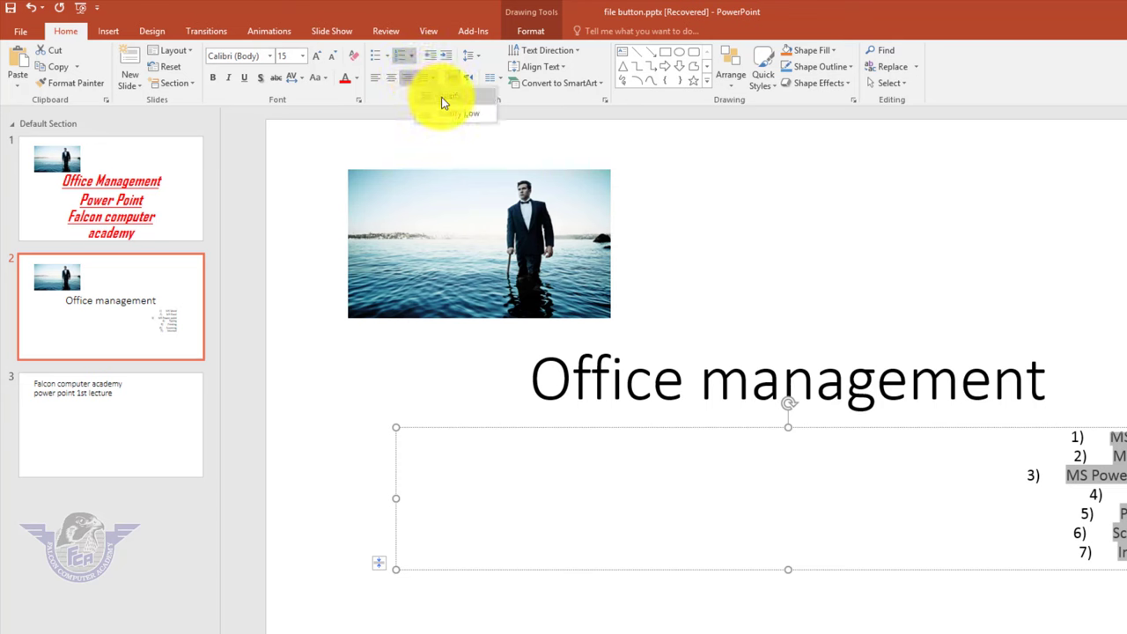
click(427, 84)
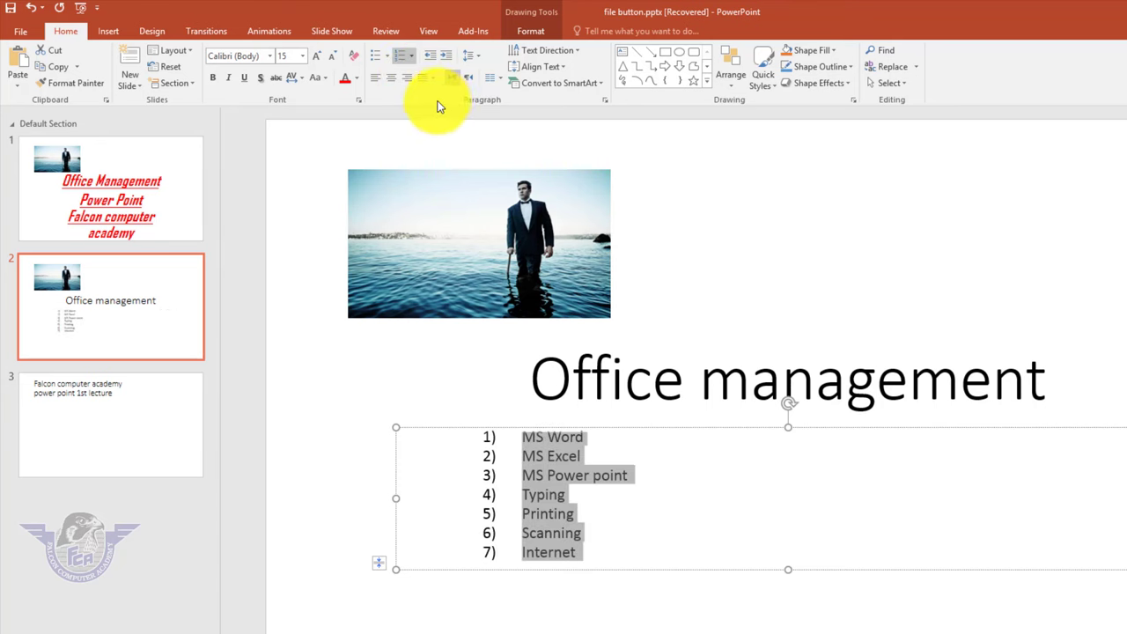
click(425, 78)
key(shift+alt+F9)
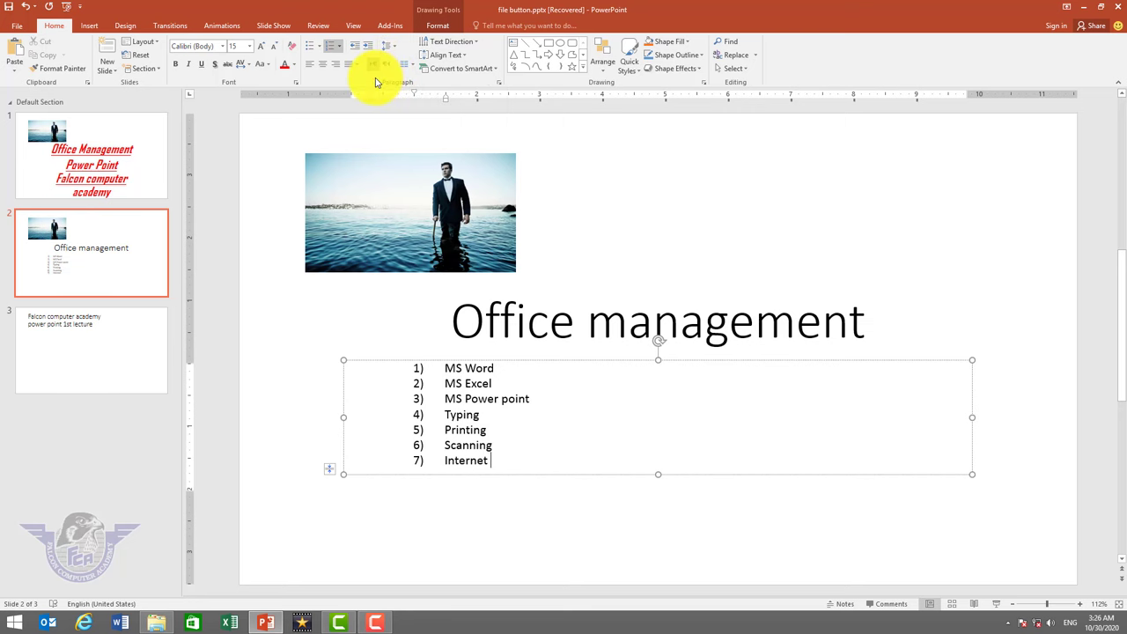
- On slide 3, toggle the two-line title to right-to-left and back twice
click(66, 324)
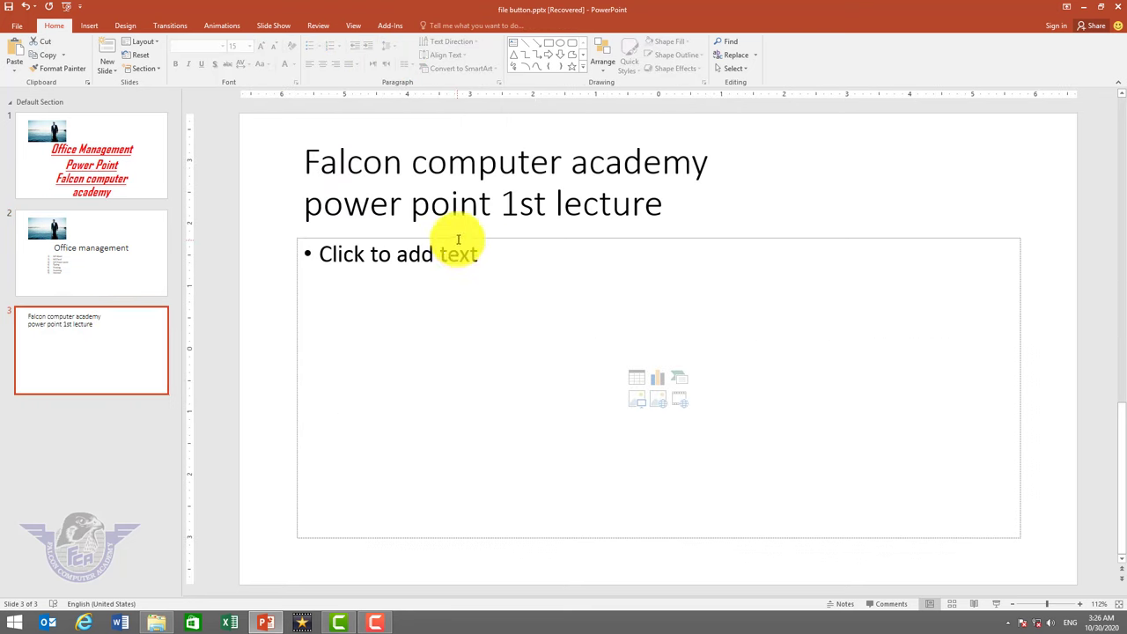
click(478, 202)
double_click(672, 202)
drag(539, 182, 329, 158)
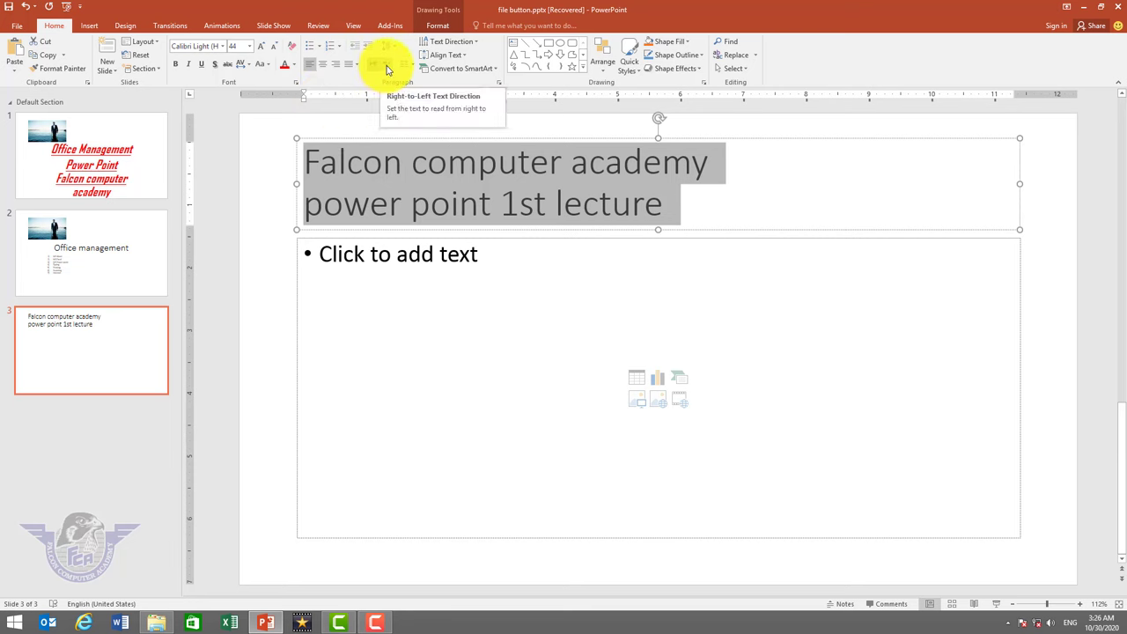
click(387, 65)
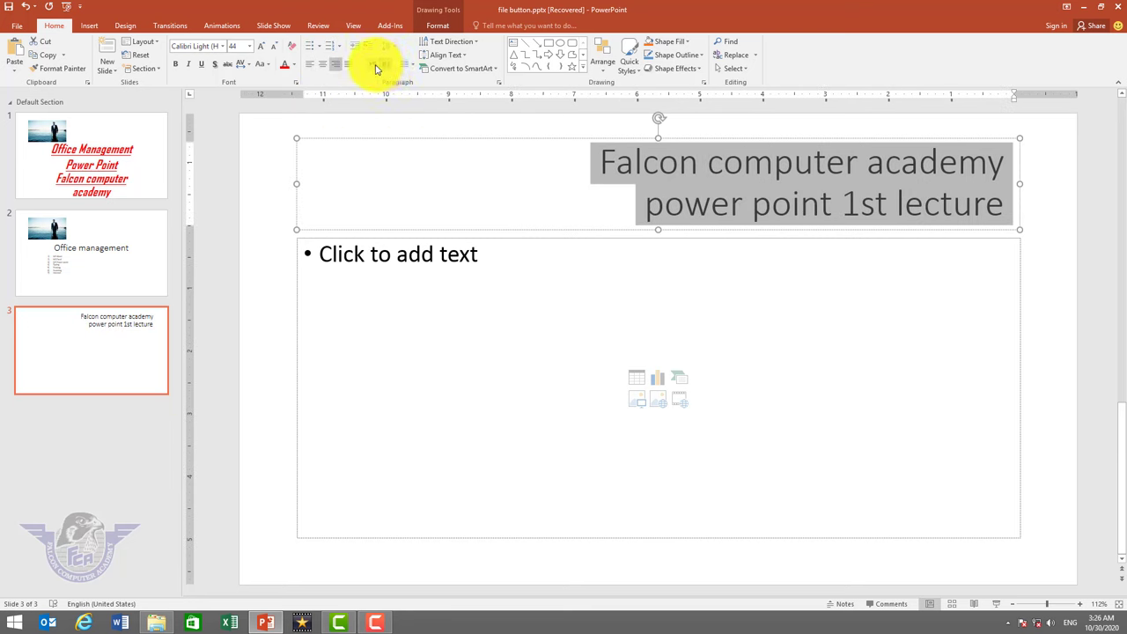
click(375, 67)
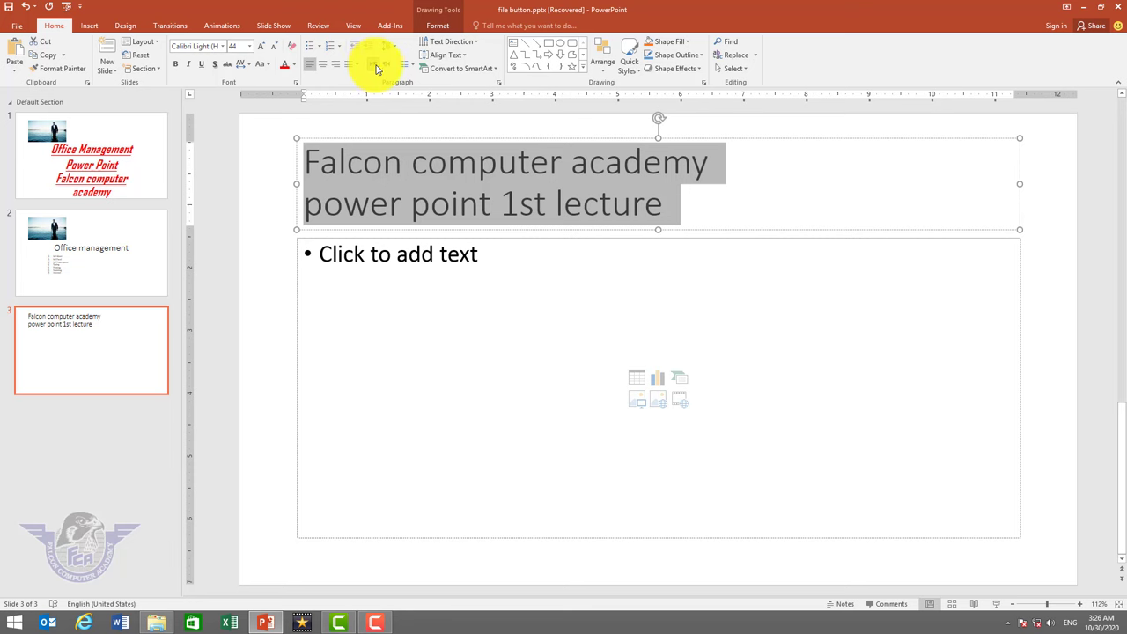
click(387, 66)
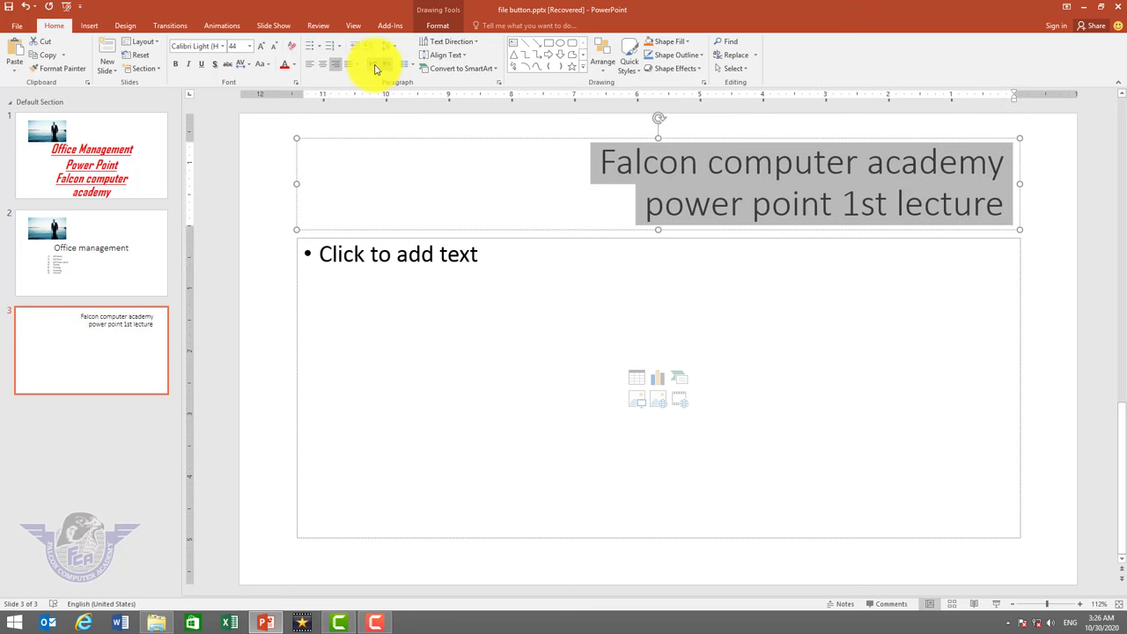
click(375, 67)
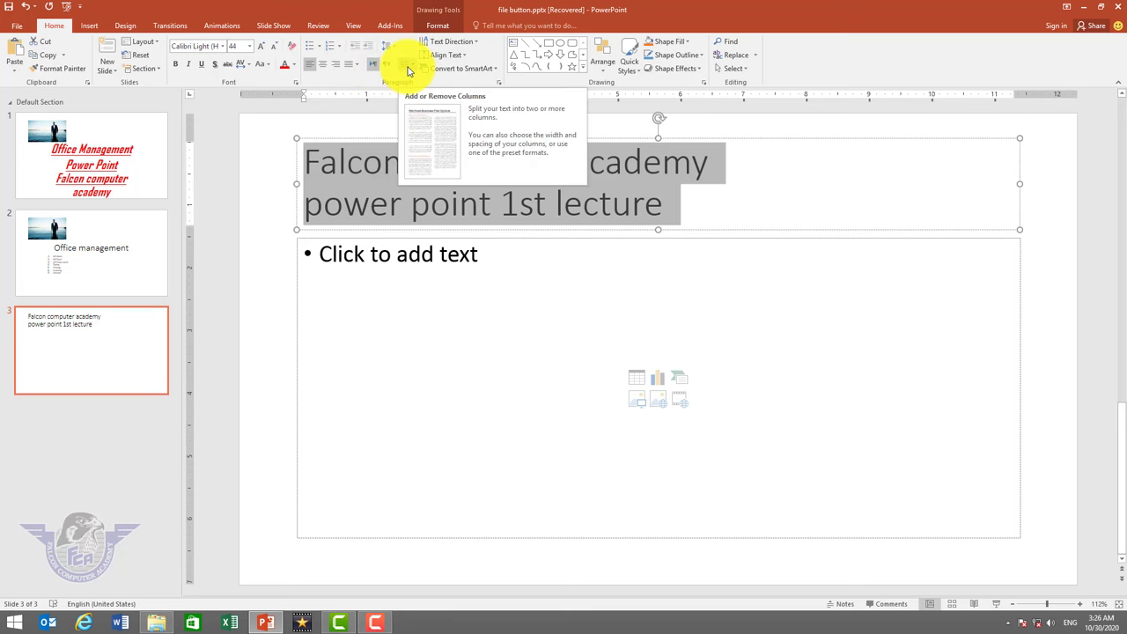
- Set the empty content box on slide 3 to Two Columns
click(442, 269)
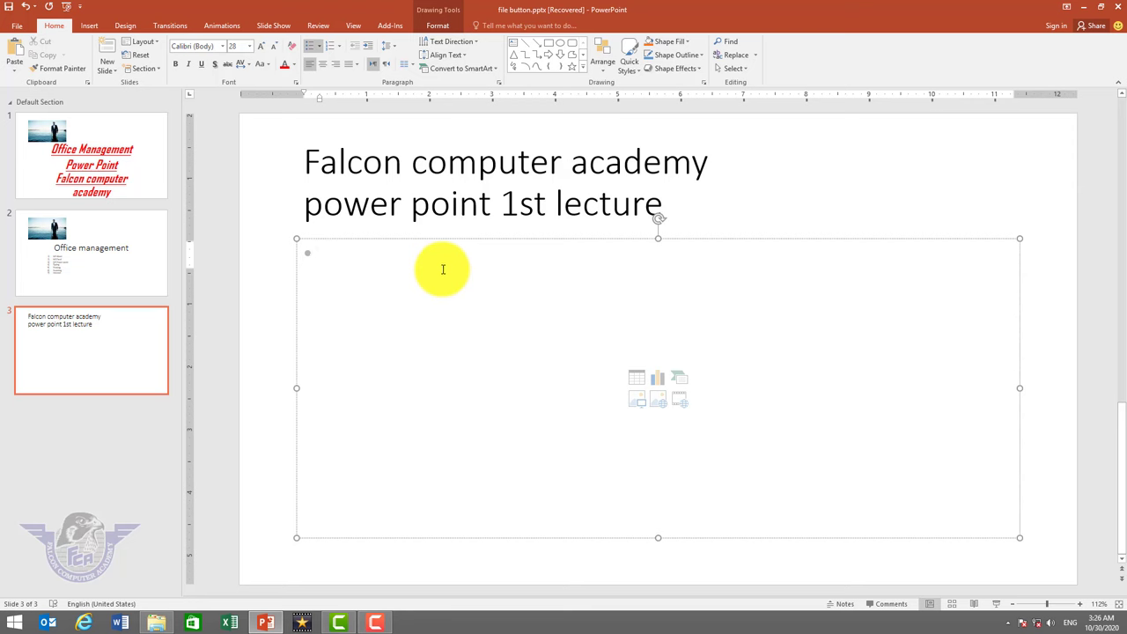
click(411, 69)
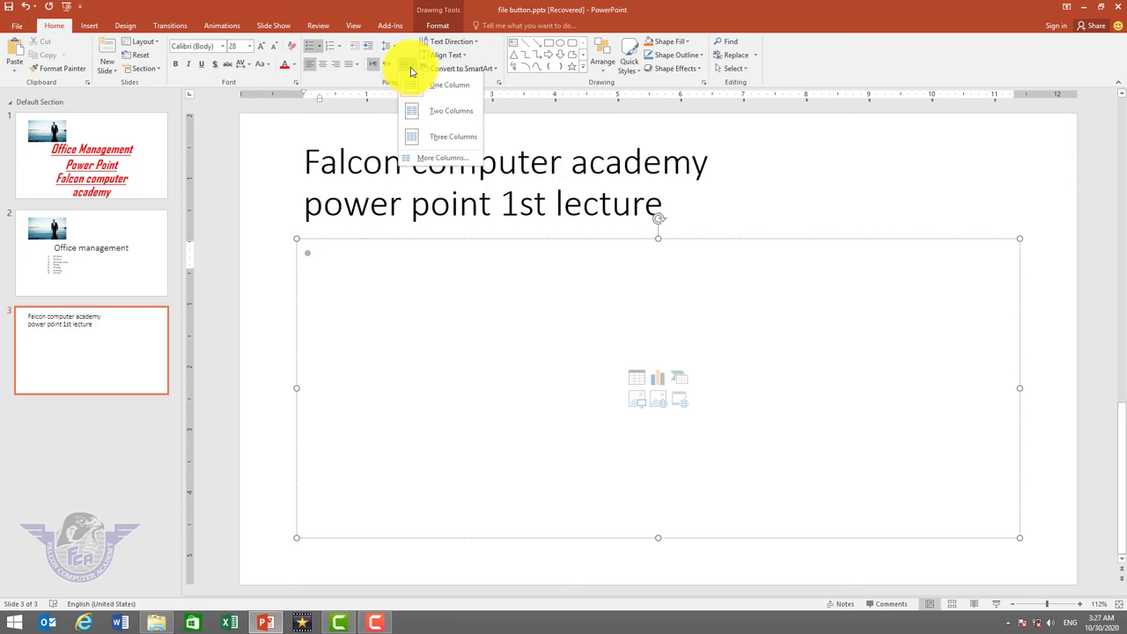
click(439, 119)
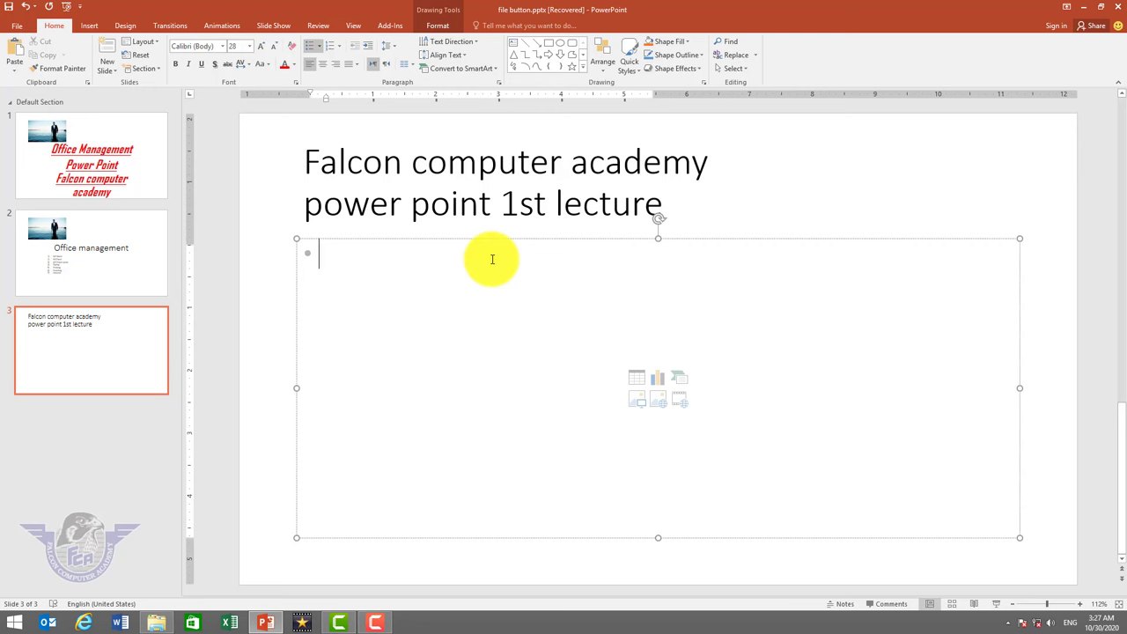
- Type seven bullets, one per line: File button, New, Save, Close, Open, Save as, Password
text(fi)
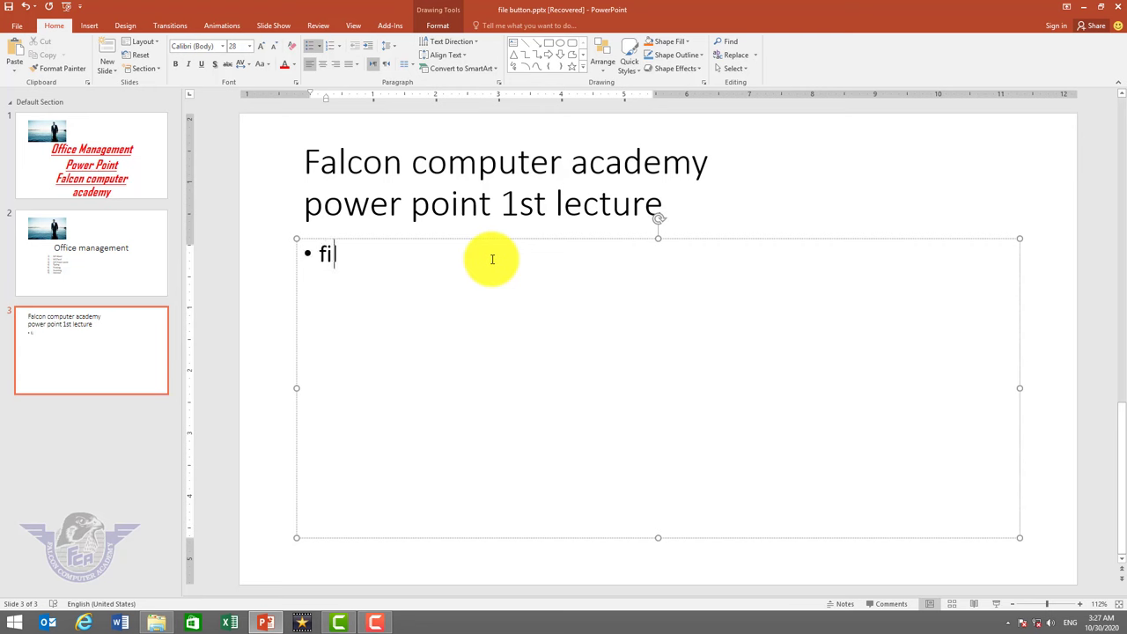
text(le button)
key(Return)
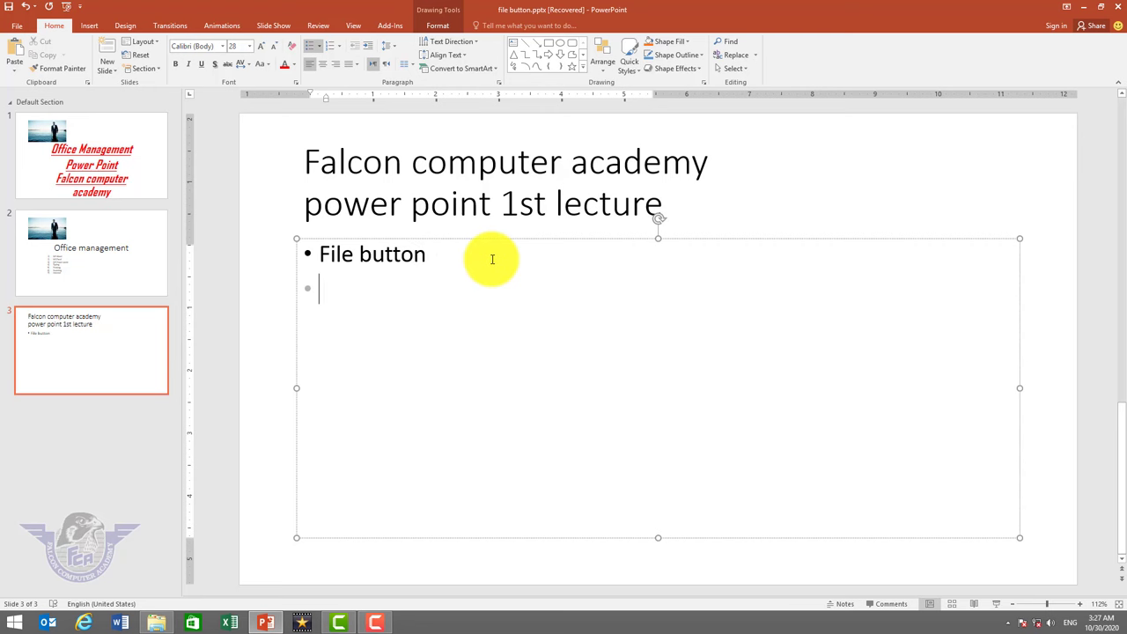
text(new)
key(Return)
text(save)
key(Return)
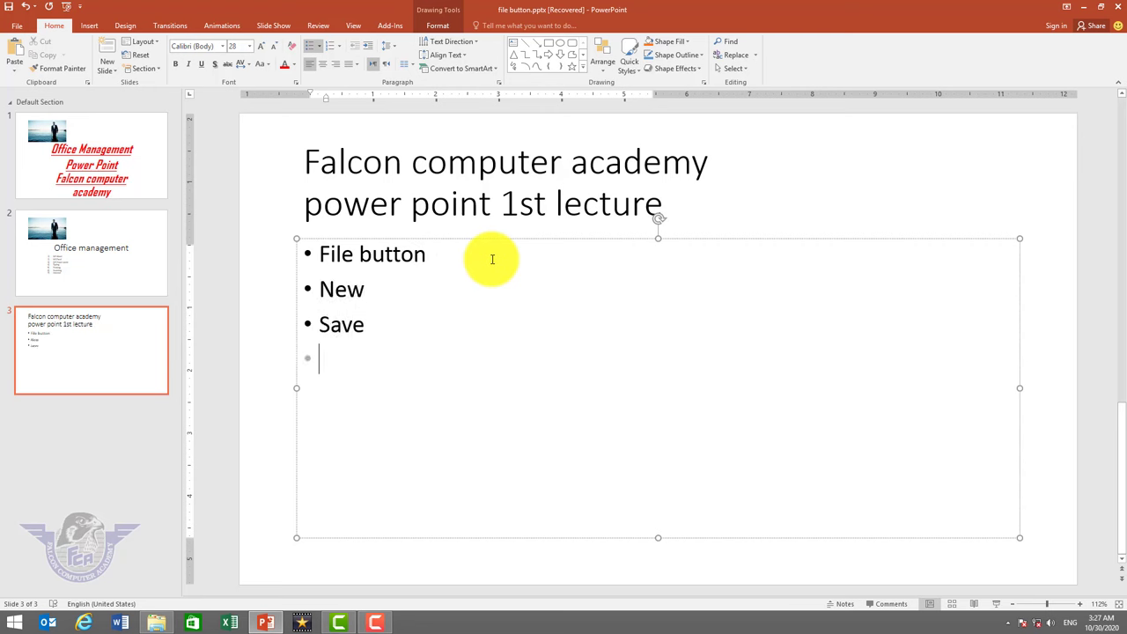
text(close)
key(Return)
text(open)
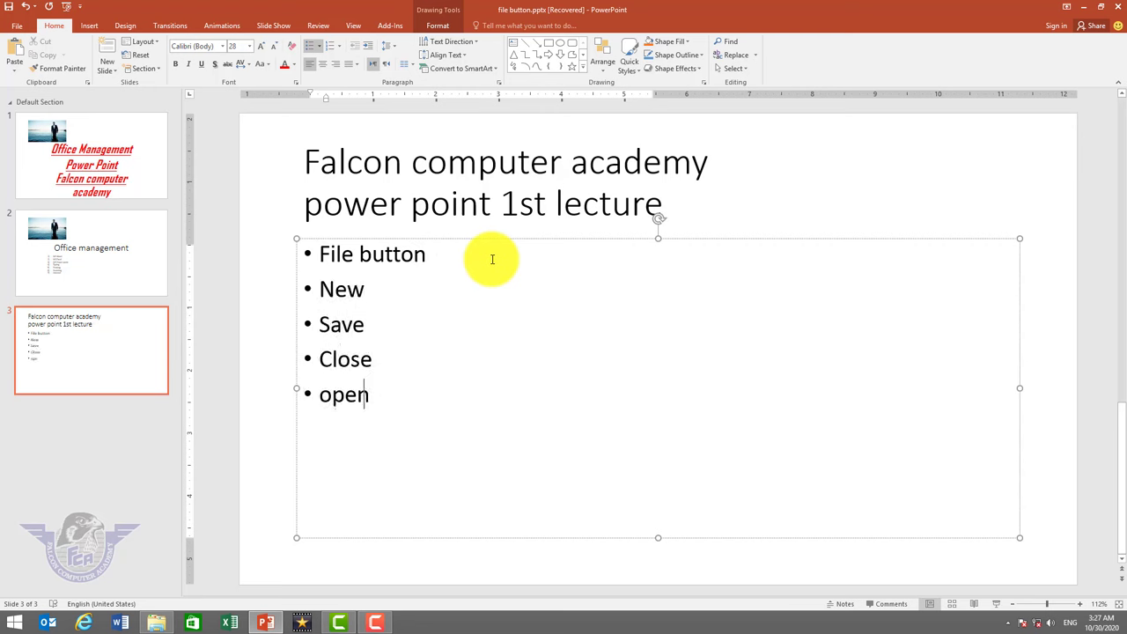
key(Return)
text(save as)
key(Return)
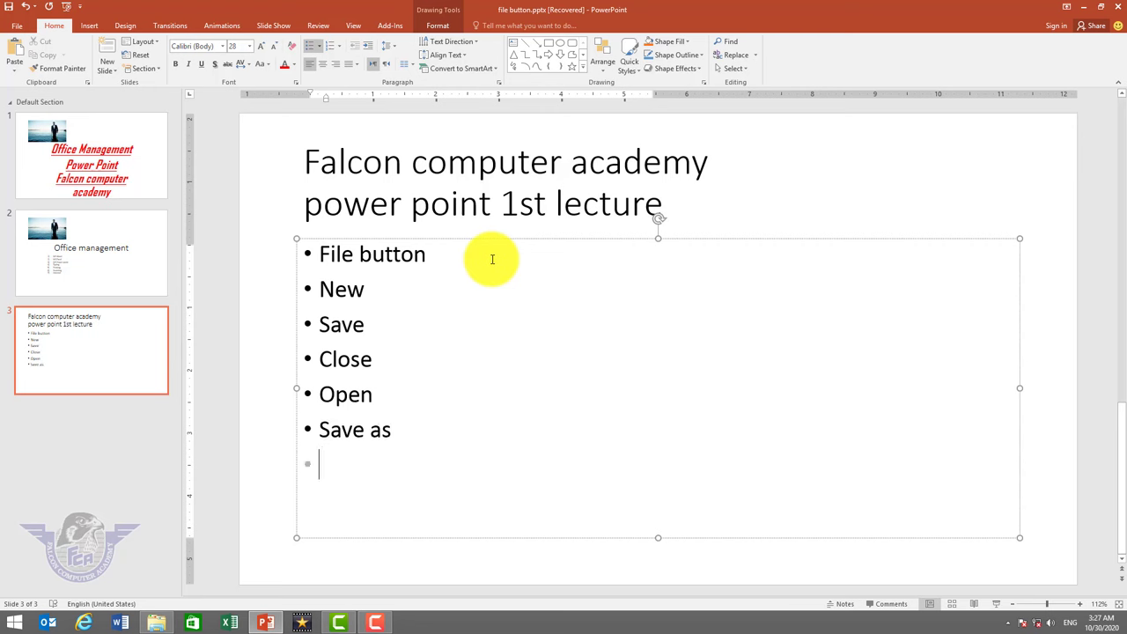
text(p)
text(s)
text(sword)
key(Return)
key(Return)
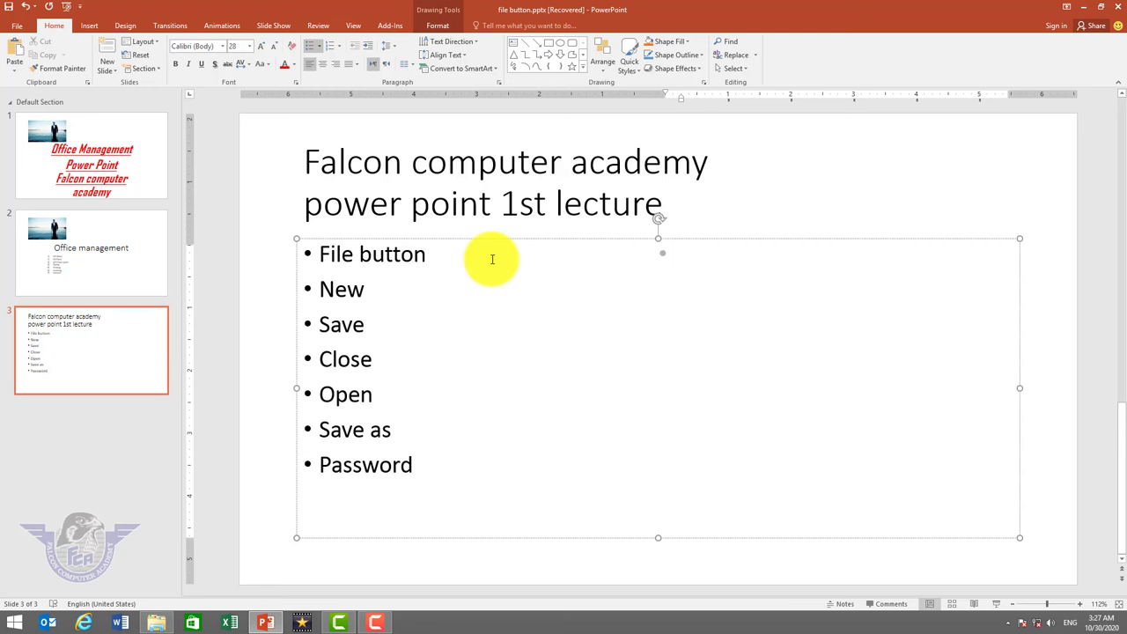
- Return the content box to one column and select the Save as and Password lines
click(407, 66)
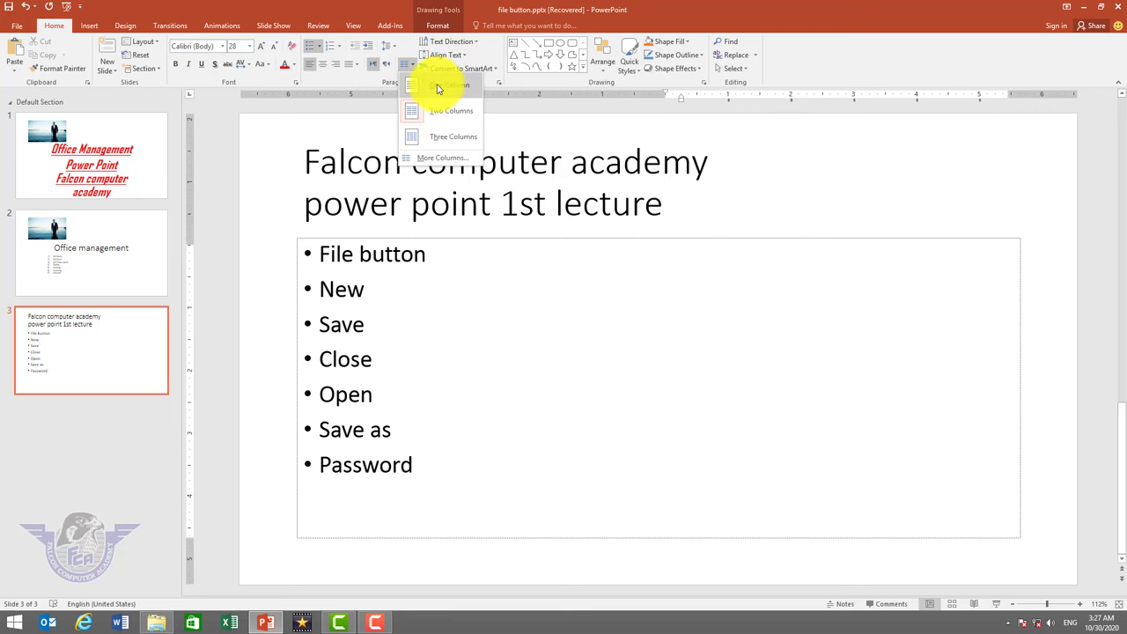
click(436, 85)
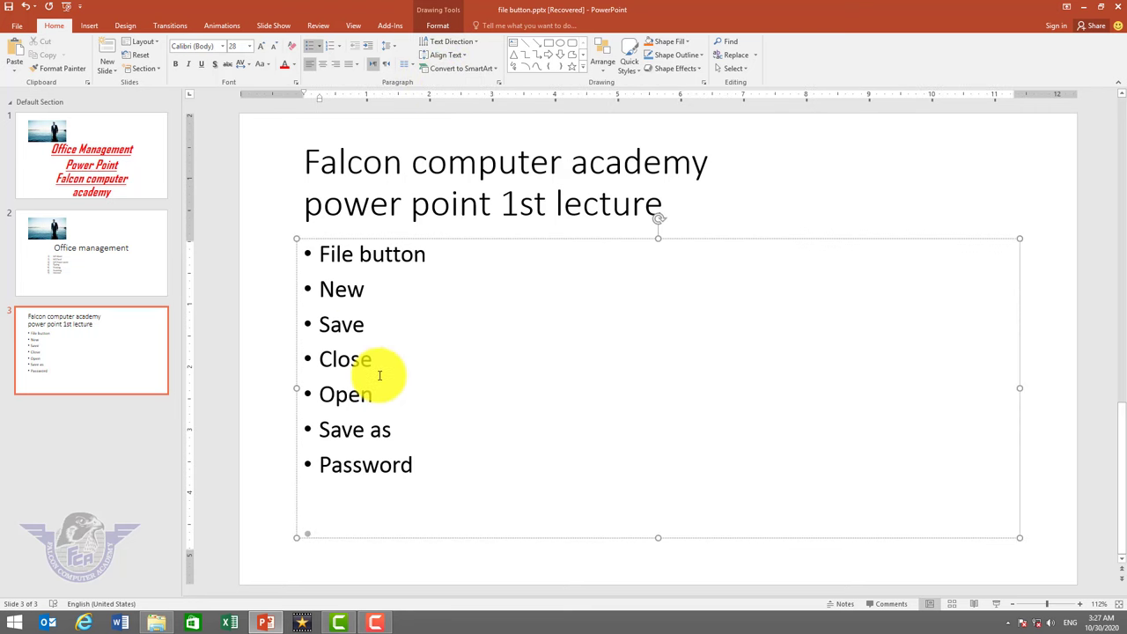
click(335, 501)
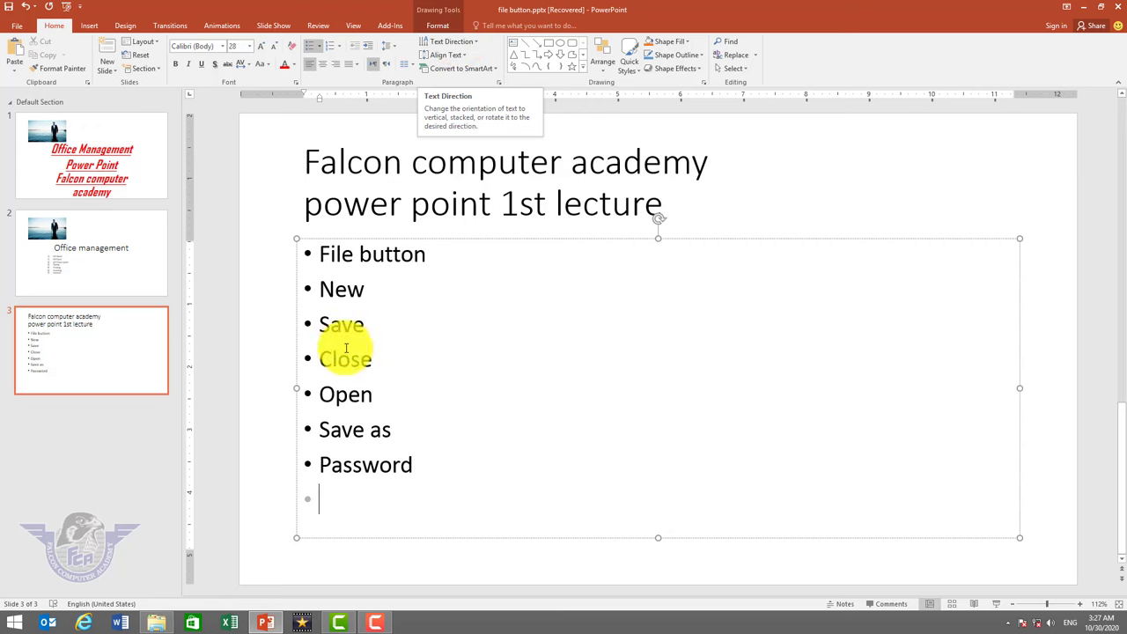
mouse_move(412, 468)
mouse_down()
mouse_move(327, 411)
mouse_move(314, 254)
mouse_up()
- Try rotating the text 90 degrees, revert to horizontal, and align the bullets to the top
click(472, 42)
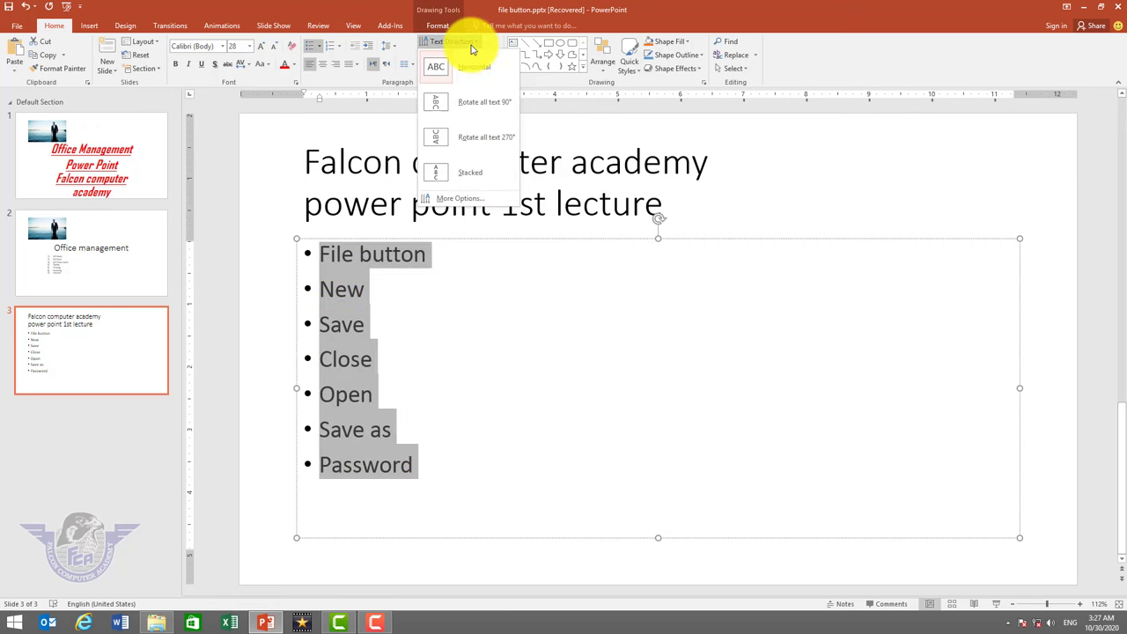
click(435, 93)
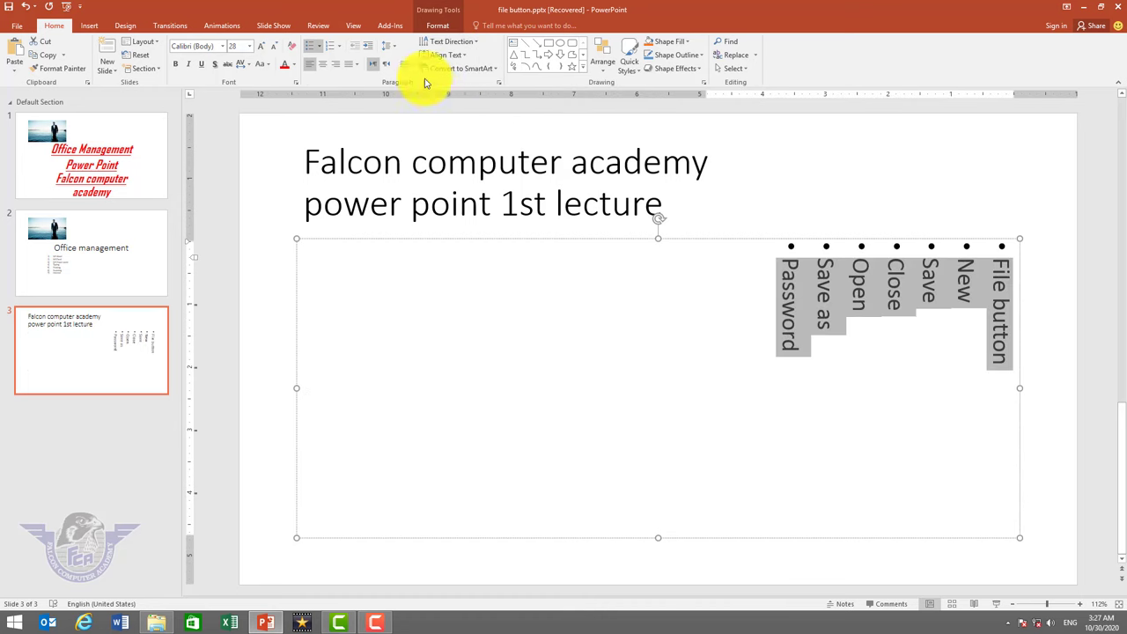
click(451, 42)
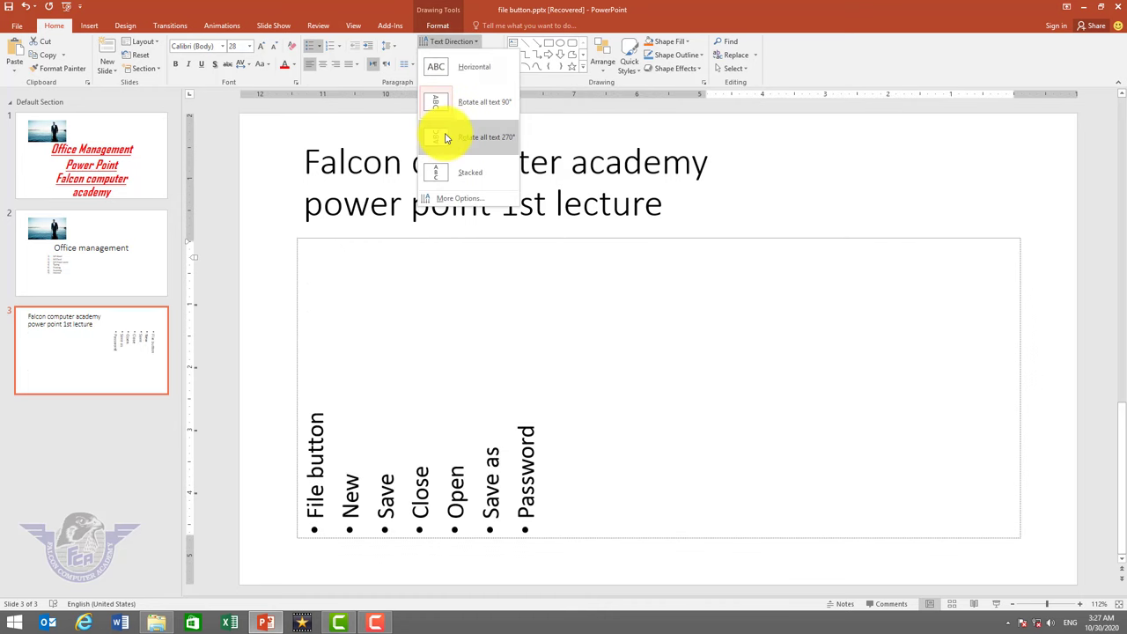
click(462, 72)
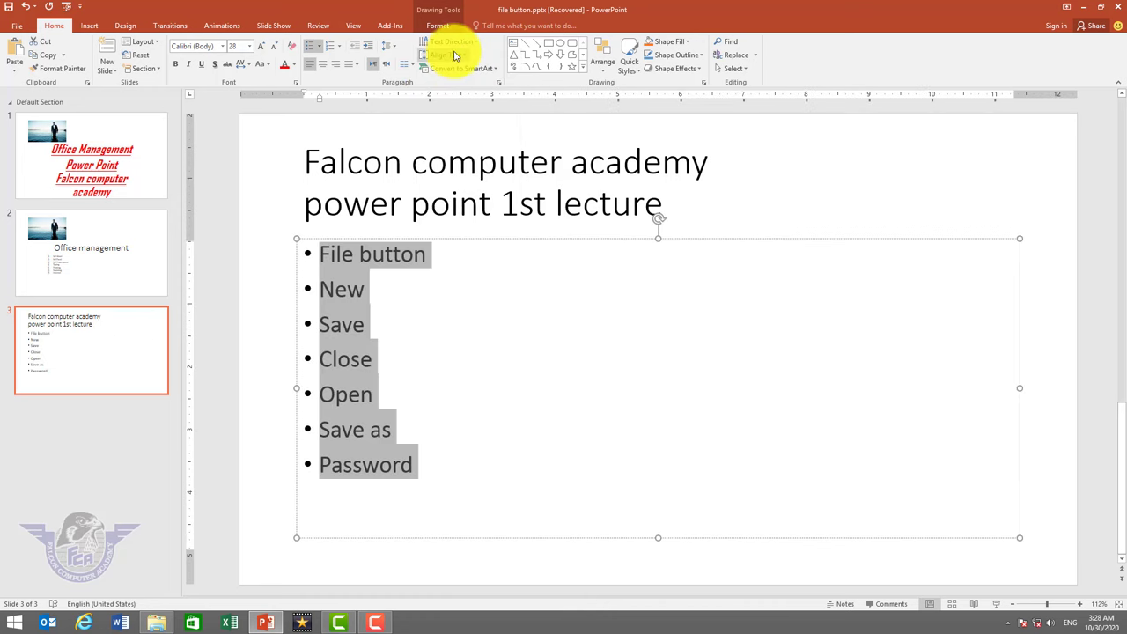
click(453, 56)
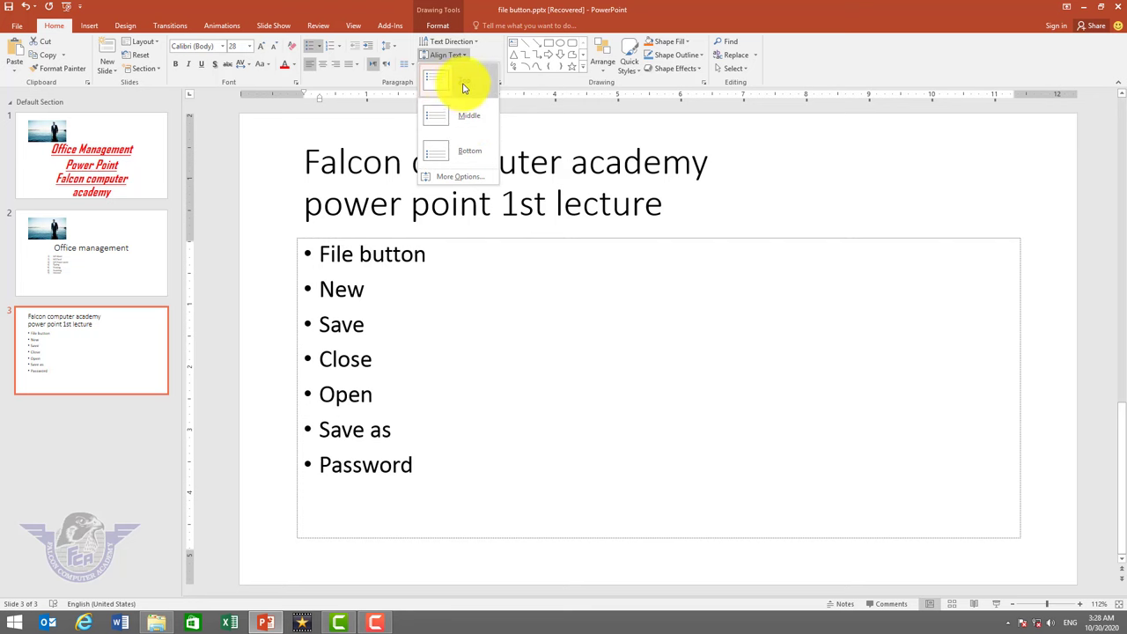
click(459, 86)
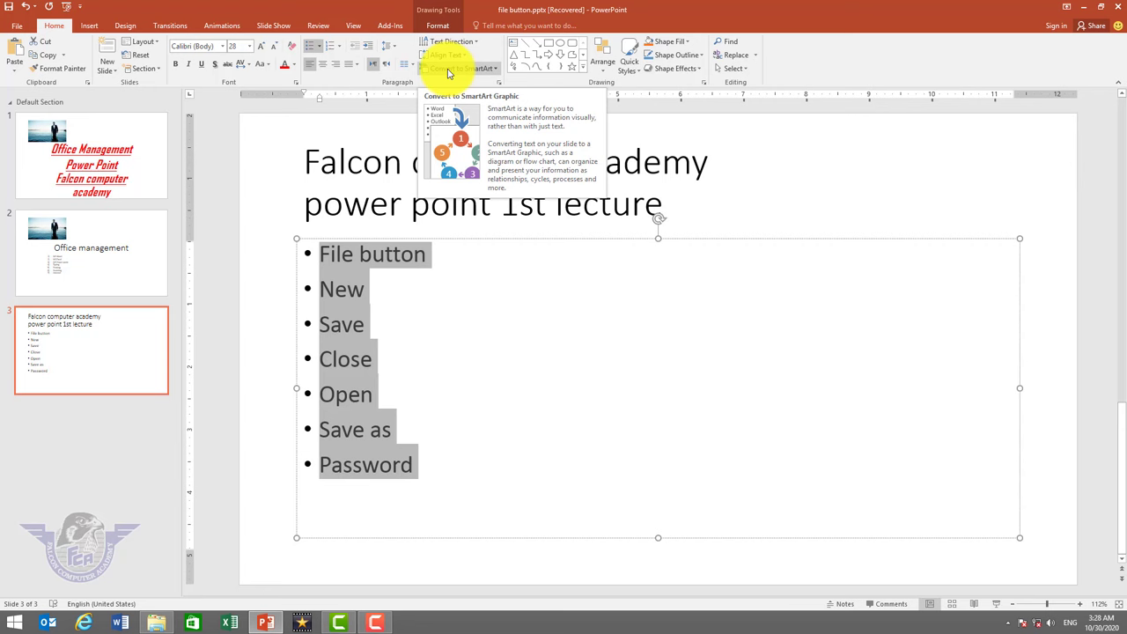
- Convert the seven bullets into a Basic Cycle SmartArt diagram and deselect it
click(448, 71)
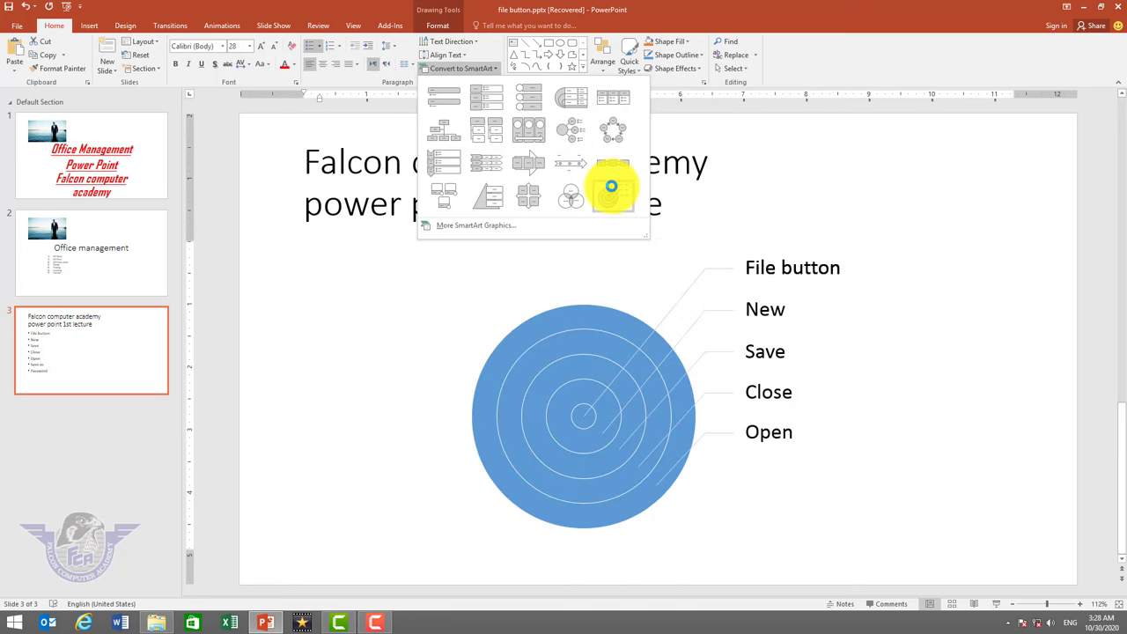
click(613, 128)
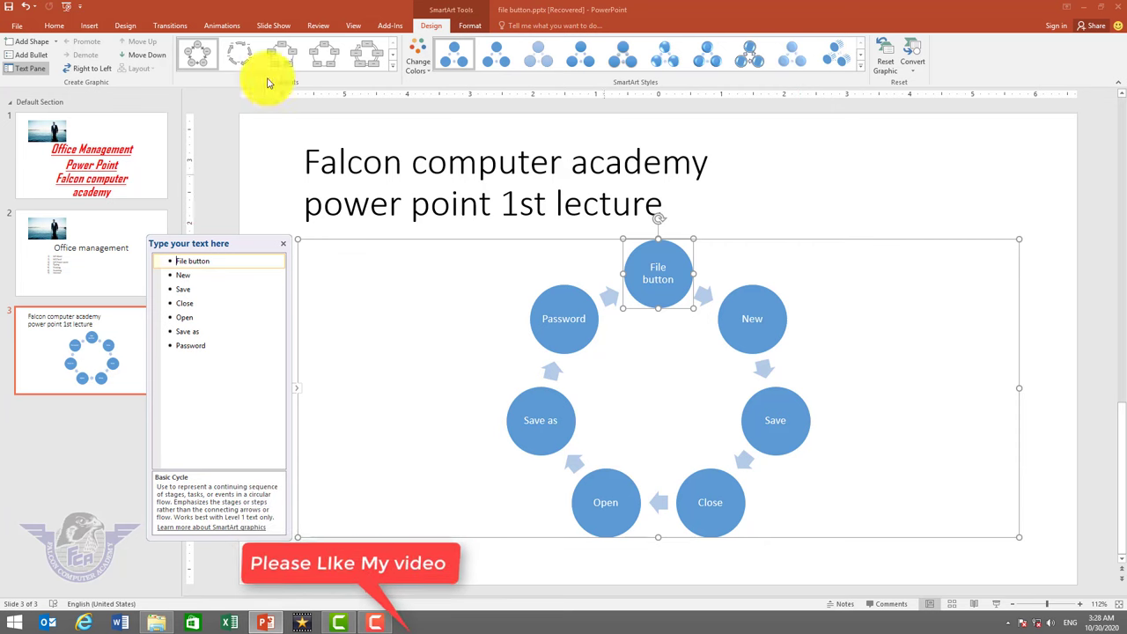
click(56, 26)
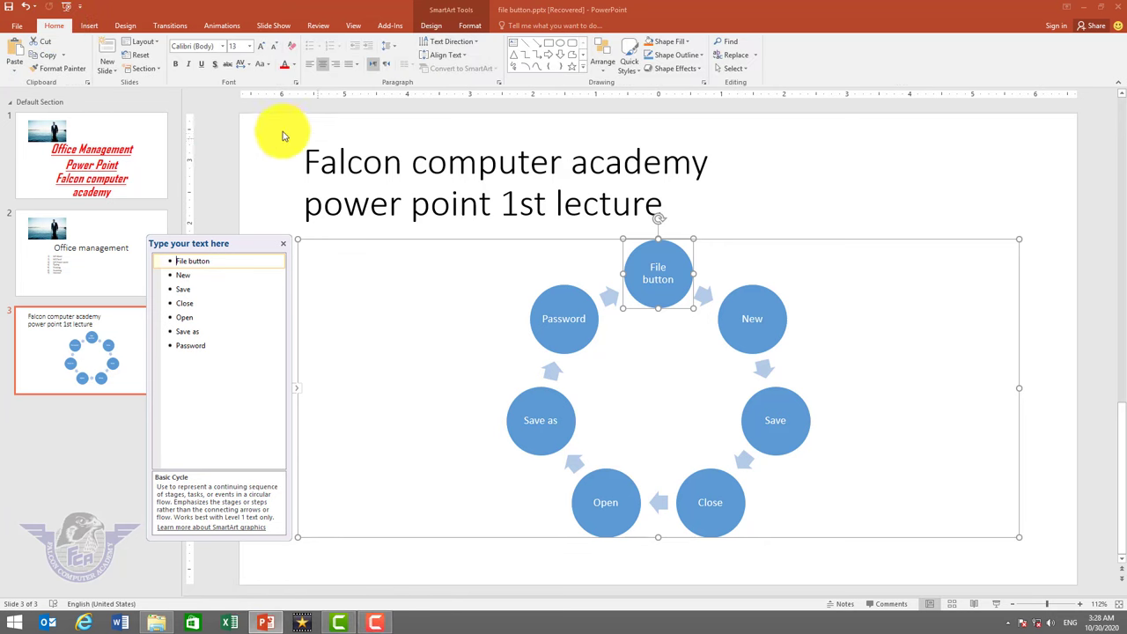
click(262, 164)
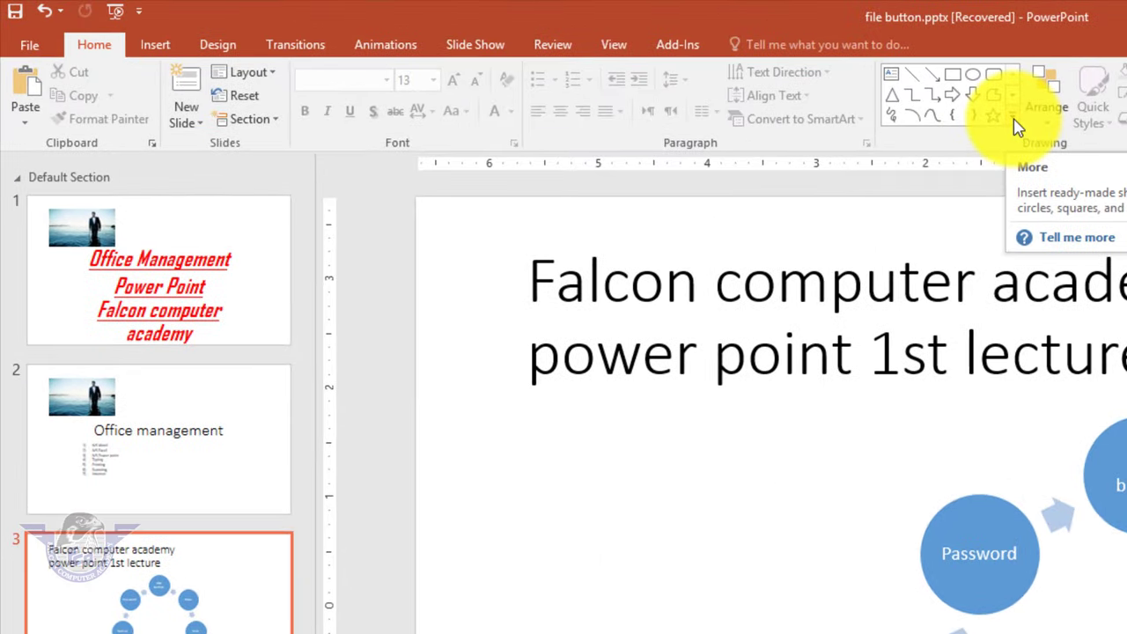
- Draw a blue rectangle and move it up beside the two-line title
click(610, 74)
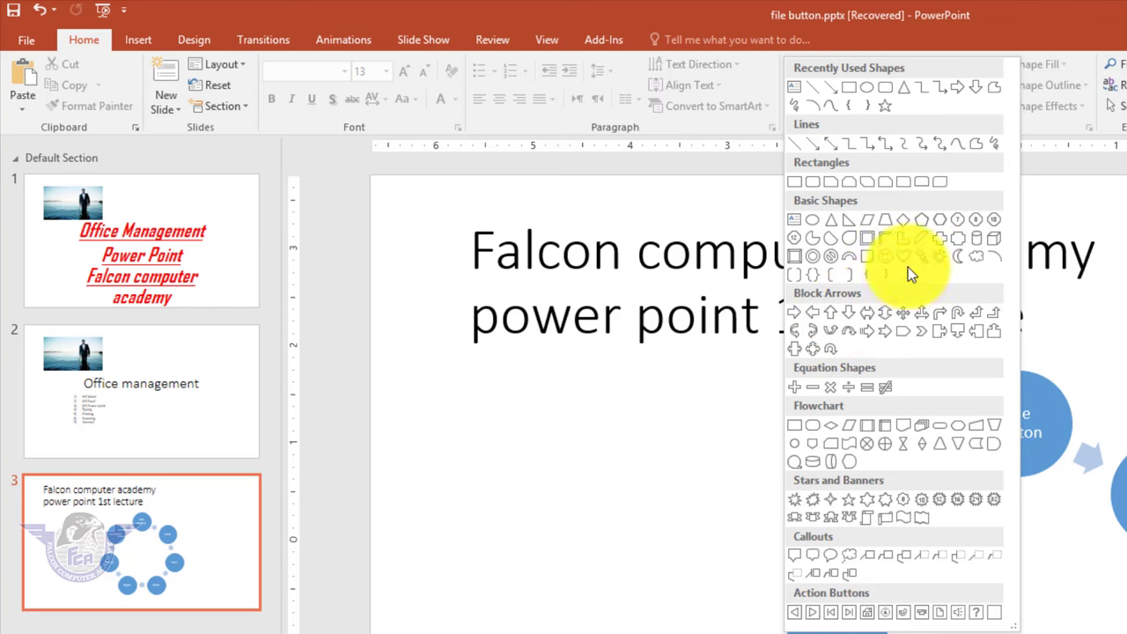
click(792, 430)
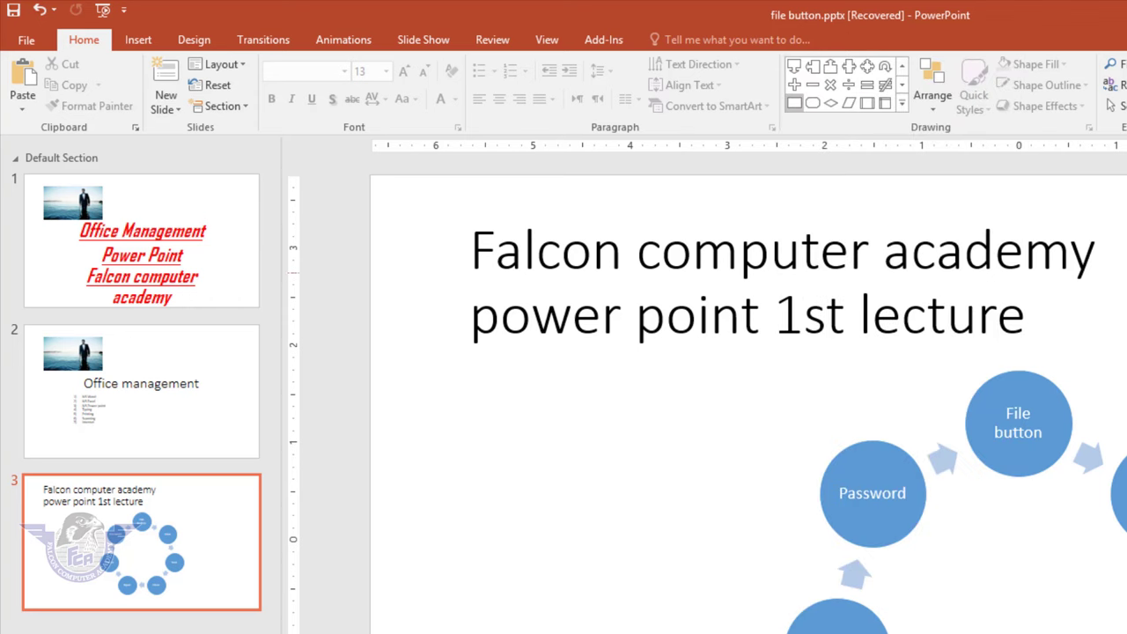
drag(1118, 255, 1126, 357)
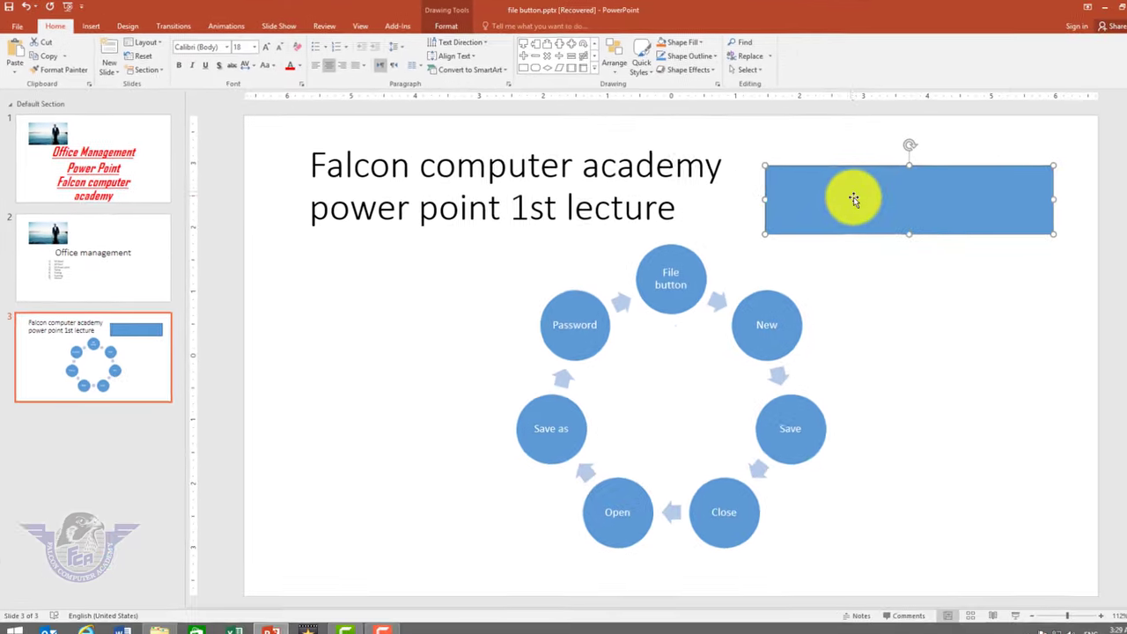
mouse_move(855, 197)
mouse_down()
mouse_move(759, 182)
mouse_move(808, 173)
mouse_up()
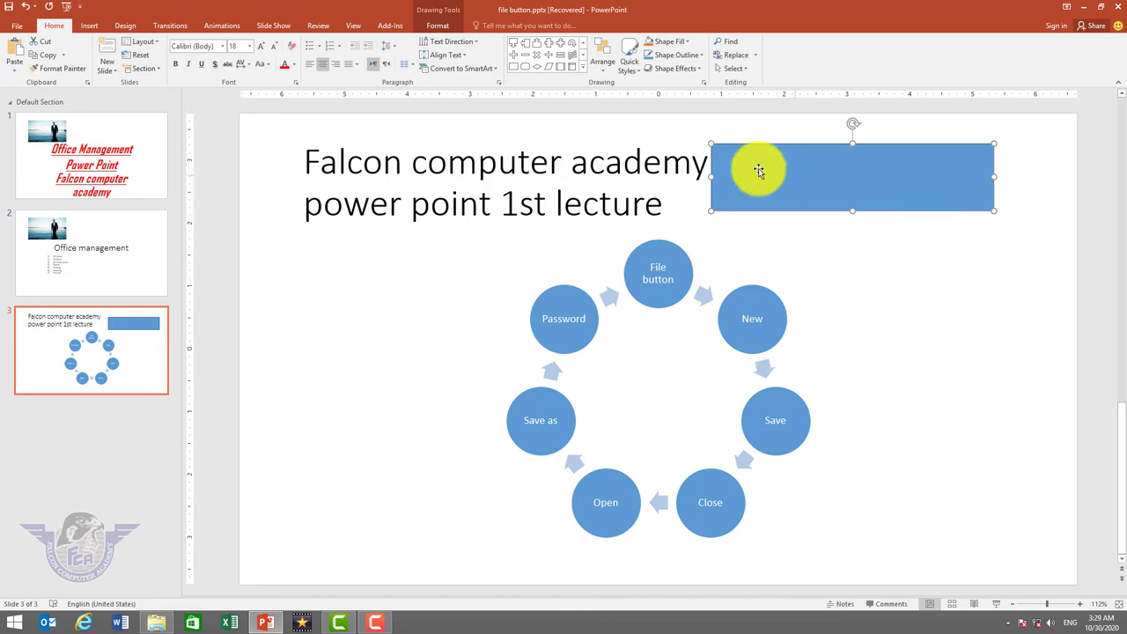
- Draw a diamond over the rectangle's left end and bring it in front of the rectangle
click(537, 67)
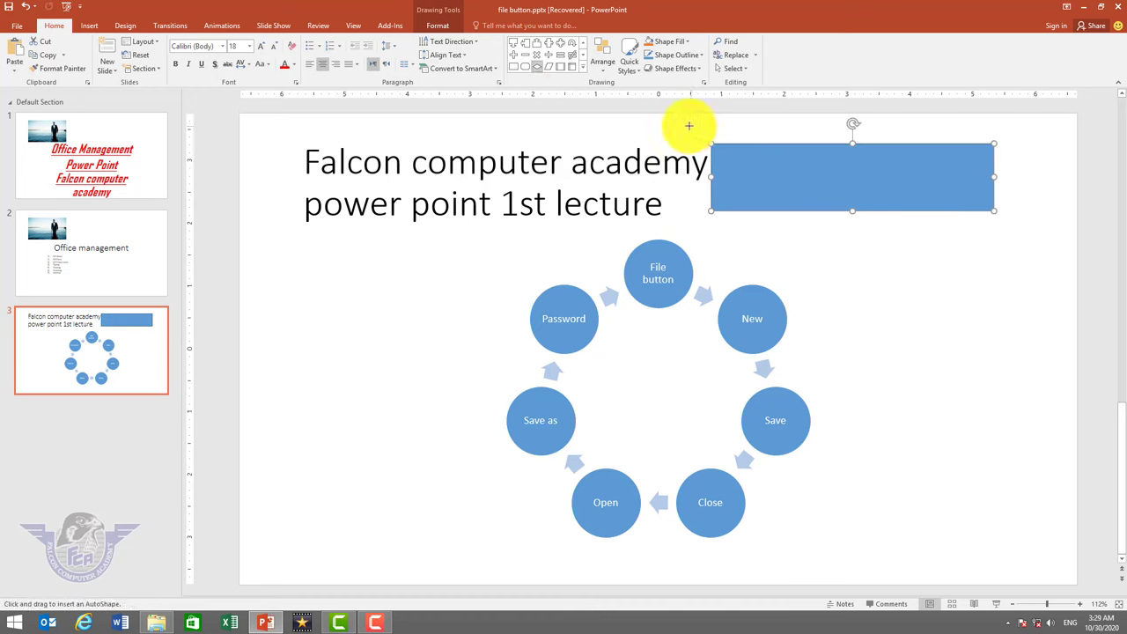
mouse_move(685, 127)
mouse_down()
mouse_move(821, 262)
mouse_move(775, 227)
mouse_move(737, 242)
mouse_up()
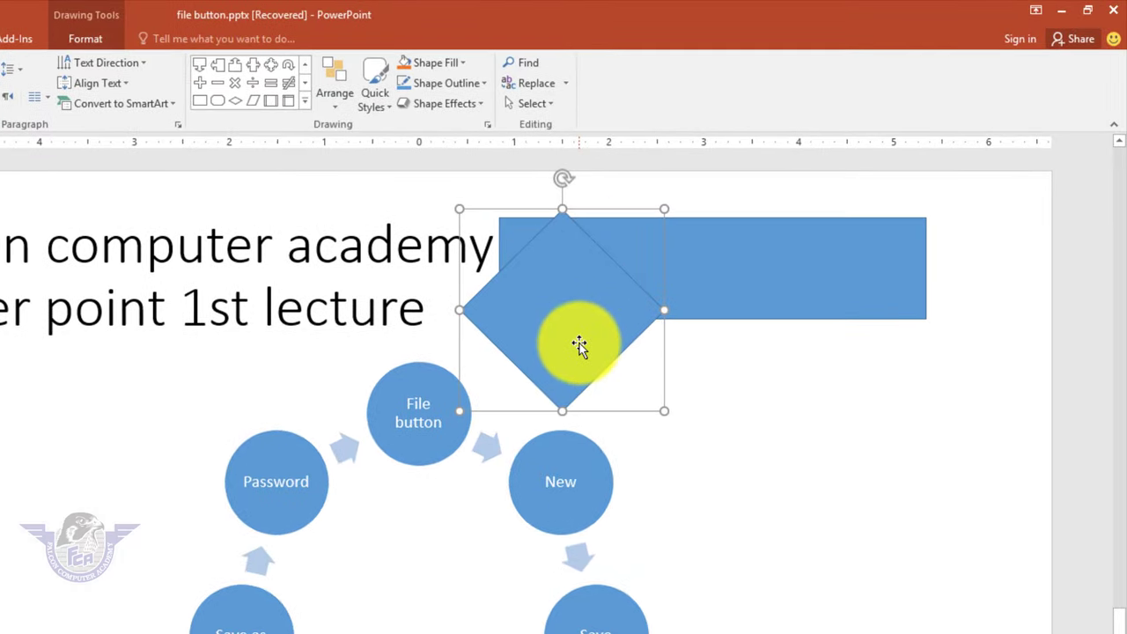
click(345, 108)
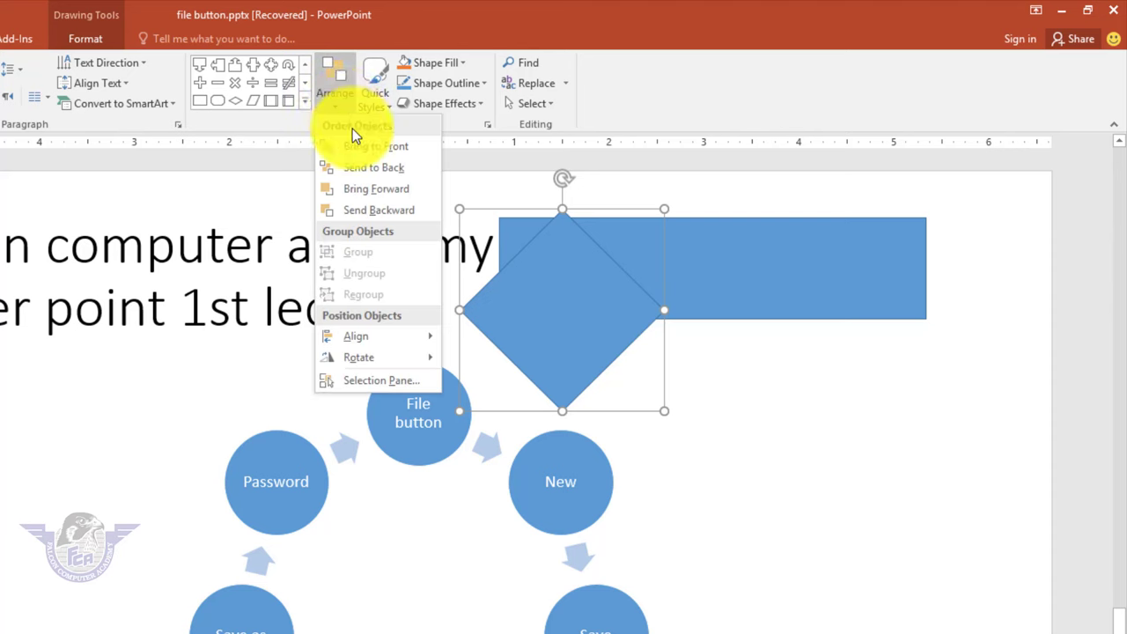
click(376, 168)
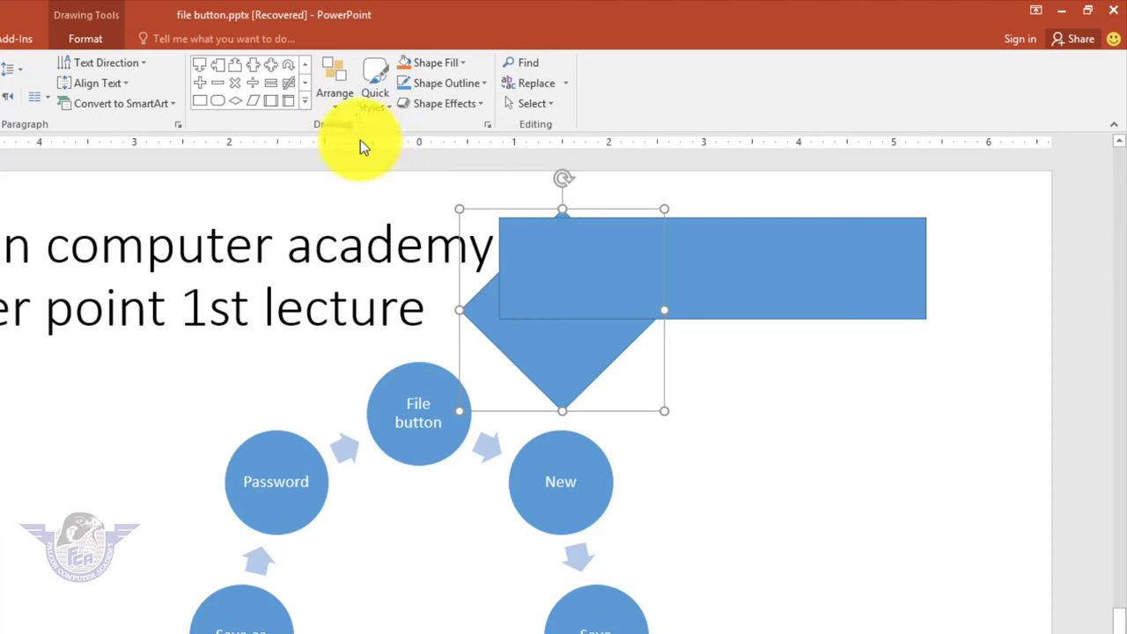
click(344, 108)
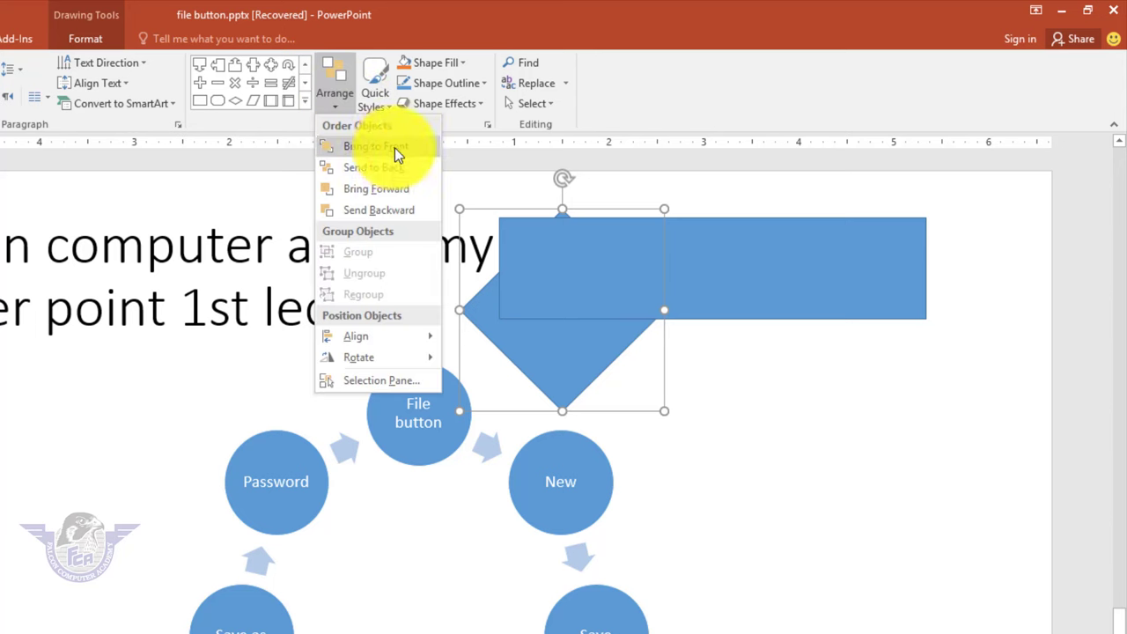
click(397, 191)
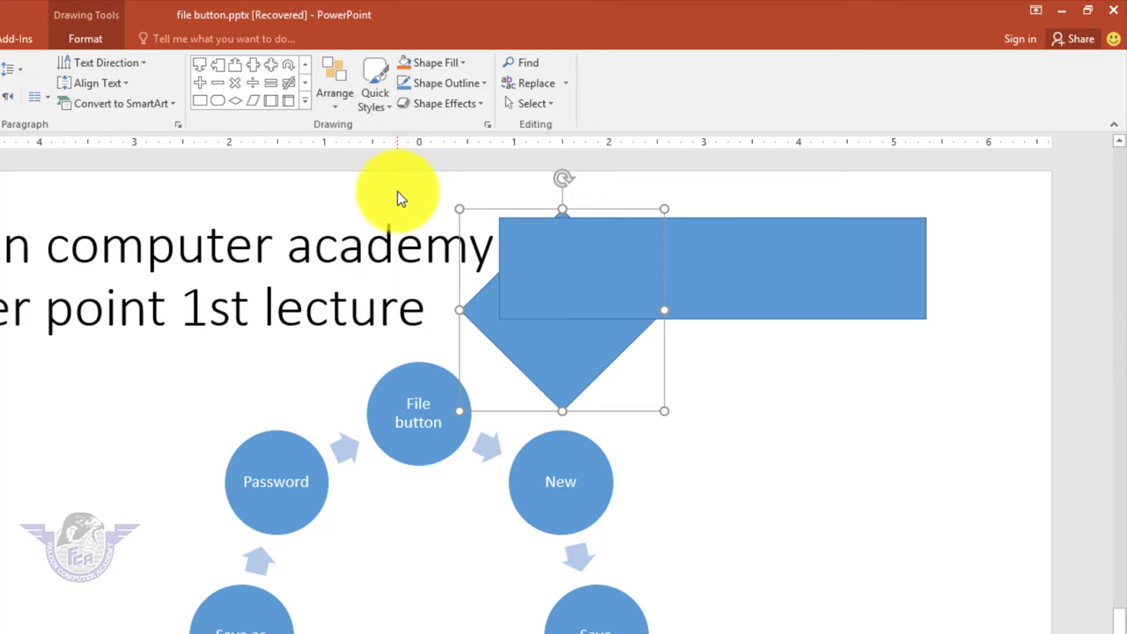
click(344, 106)
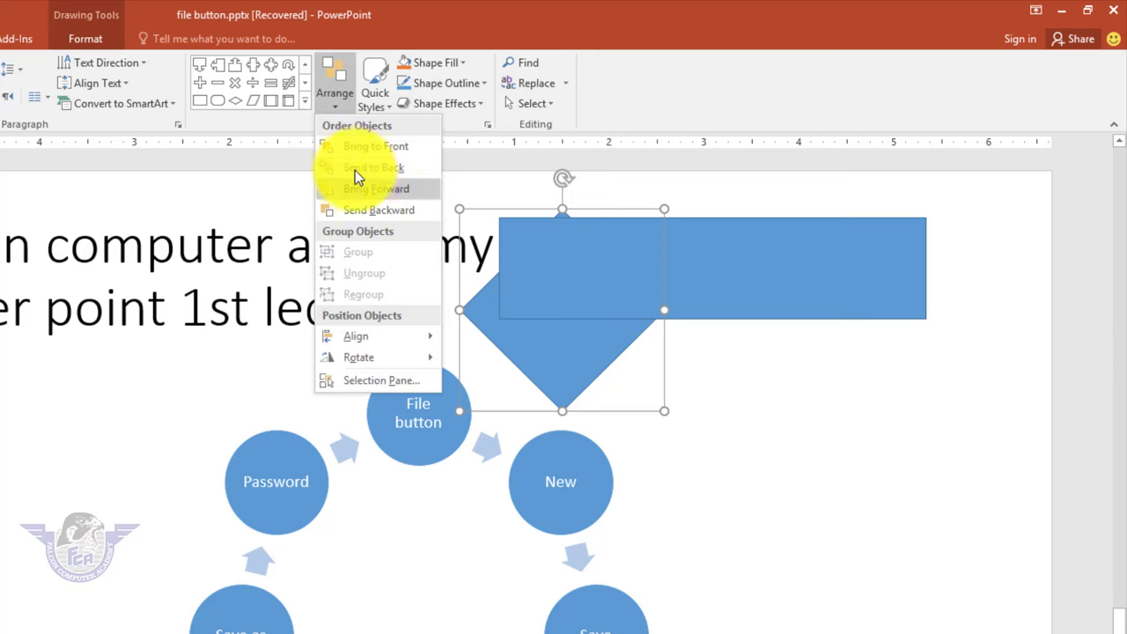
click(373, 152)
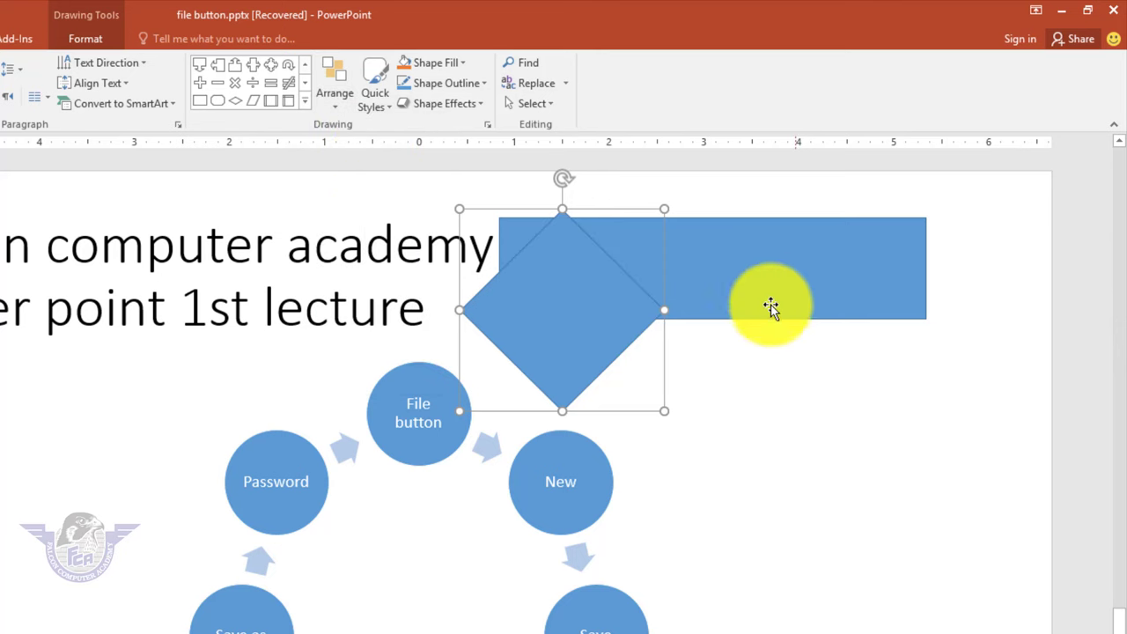
- Move the diamond to the rectangle's right end and apply a yellow-gold gradient Quick Style
click(382, 106)
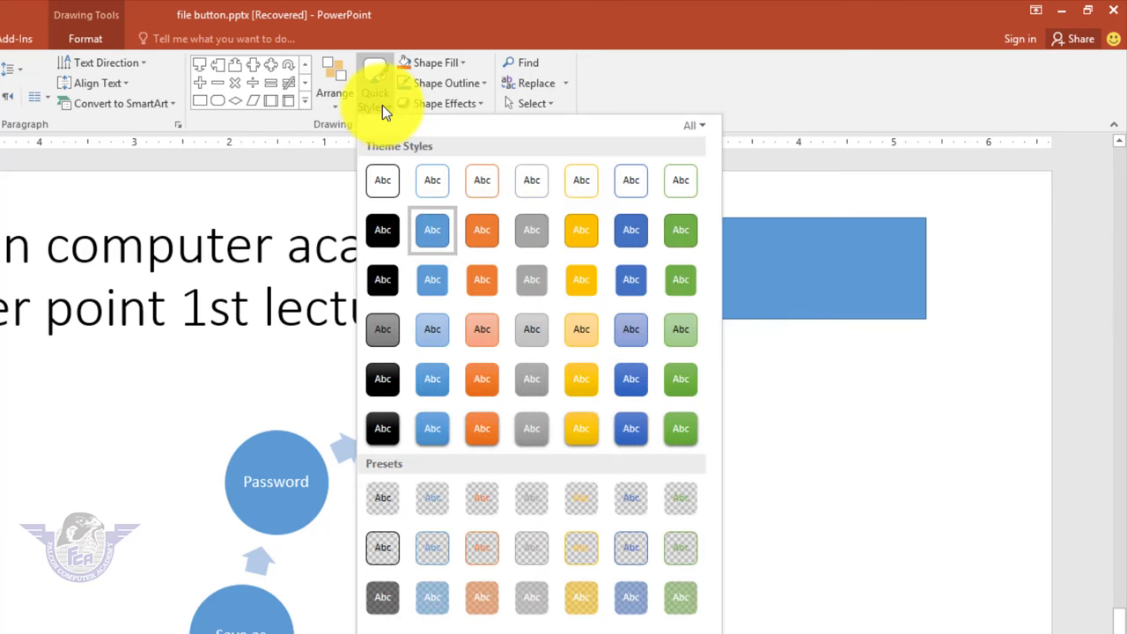
click(680, 428)
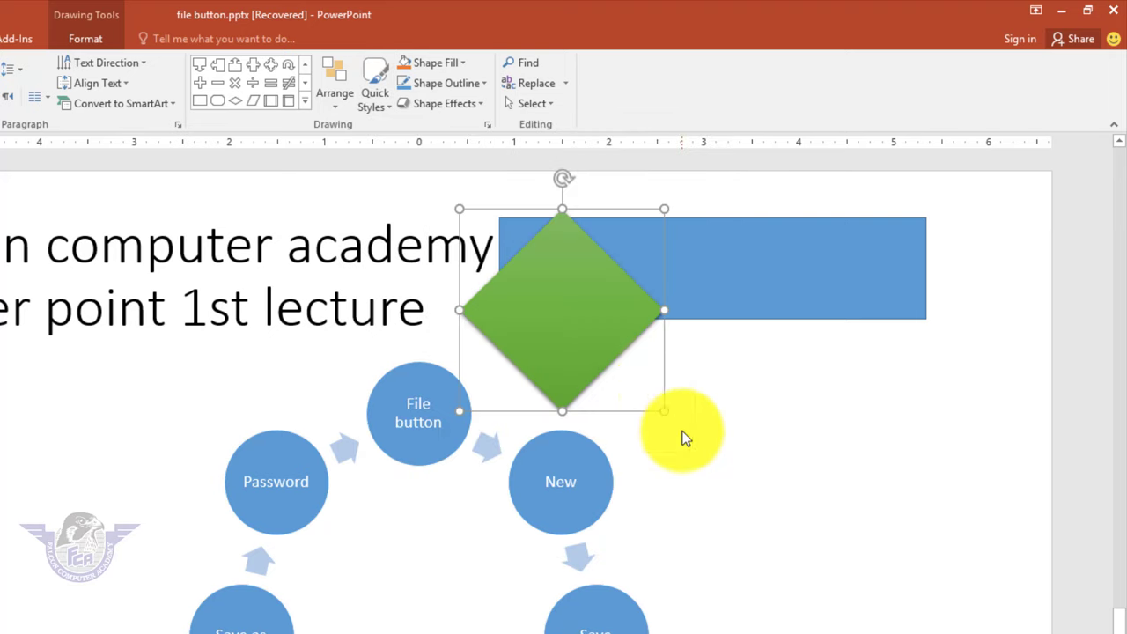
drag(593, 348, 845, 352)
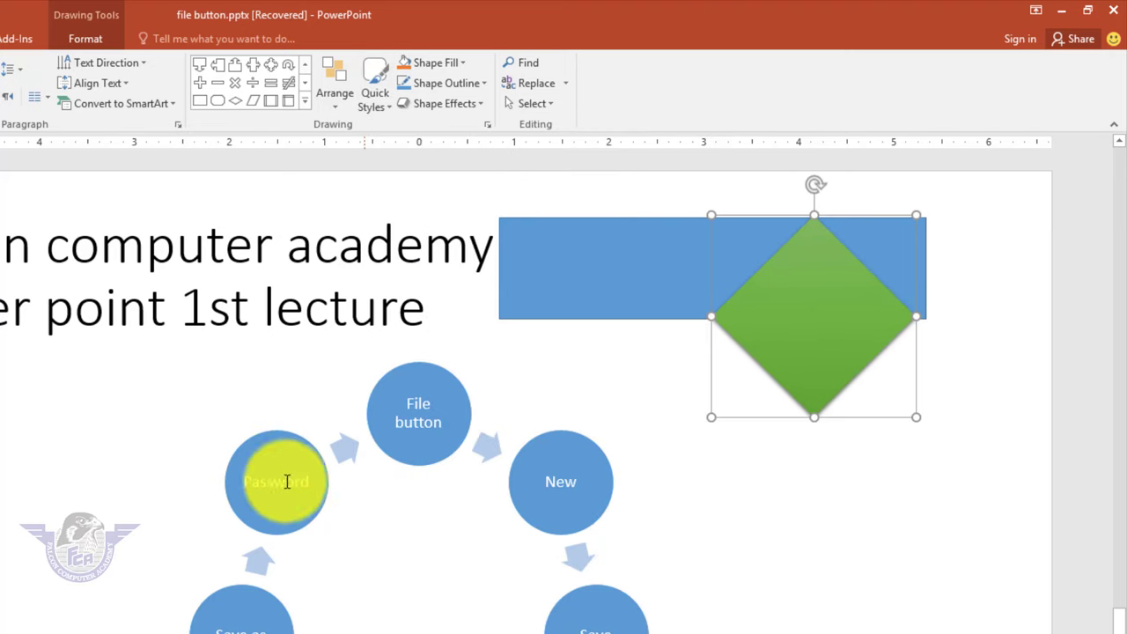
click(379, 99)
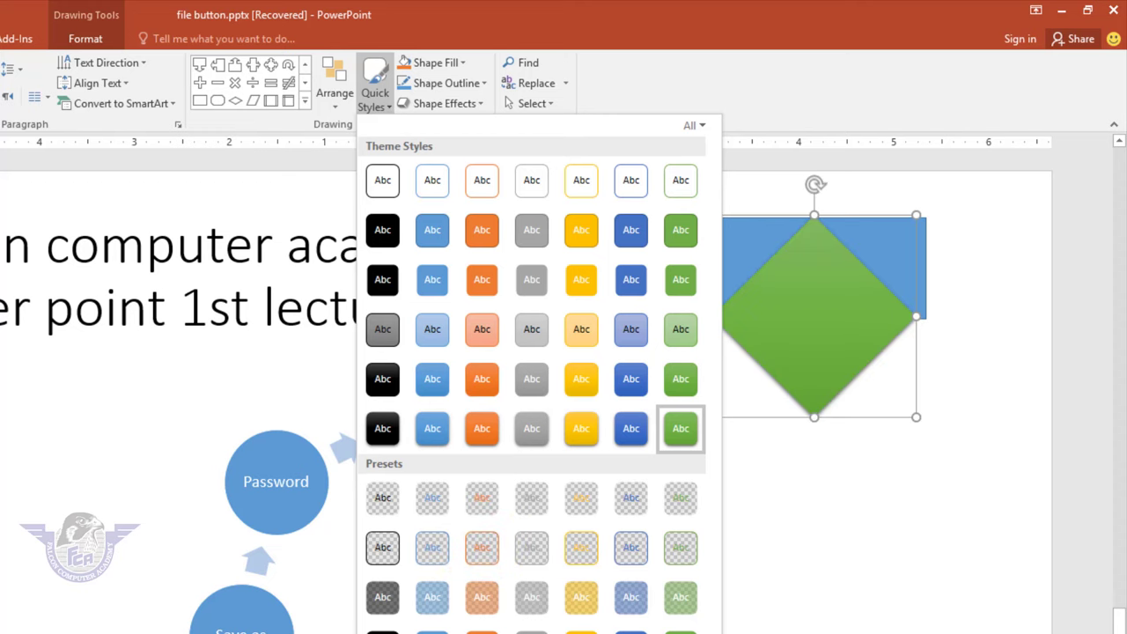
click(581, 428)
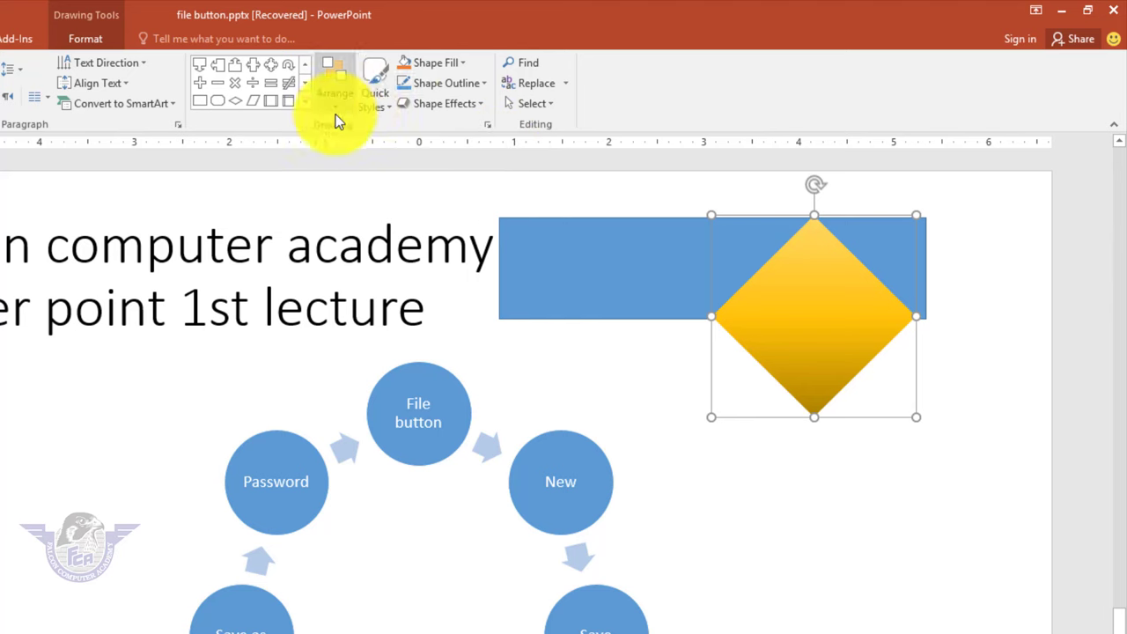
click(446, 65)
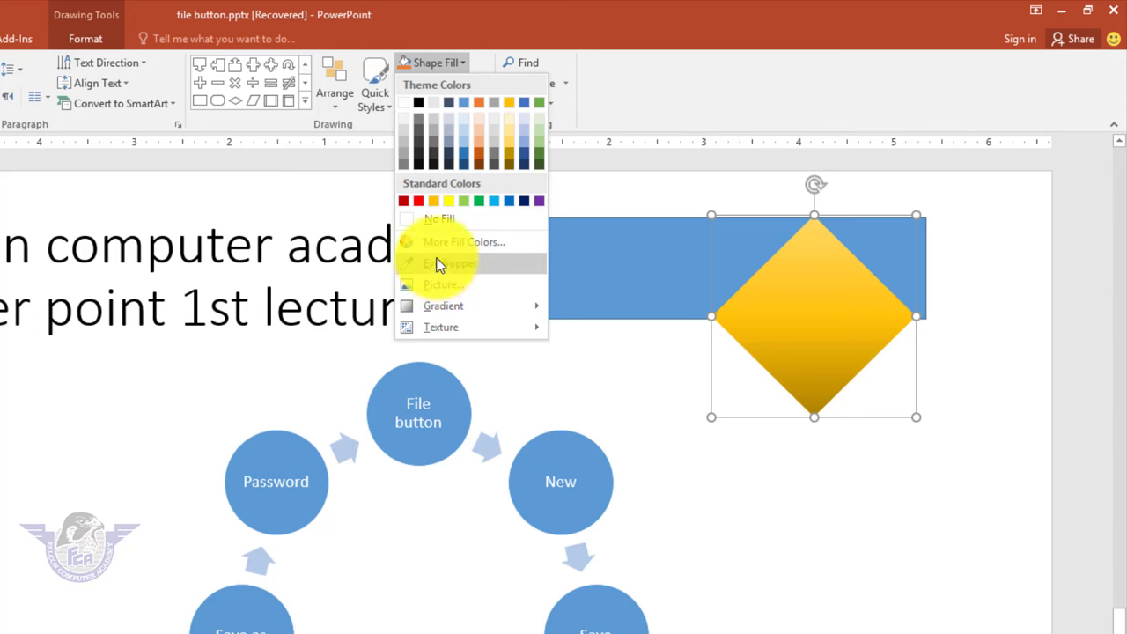
- Fill the diamond with the 2018_06_06B picture from the Wallpaper folder on Falcon (D:)
click(438, 287)
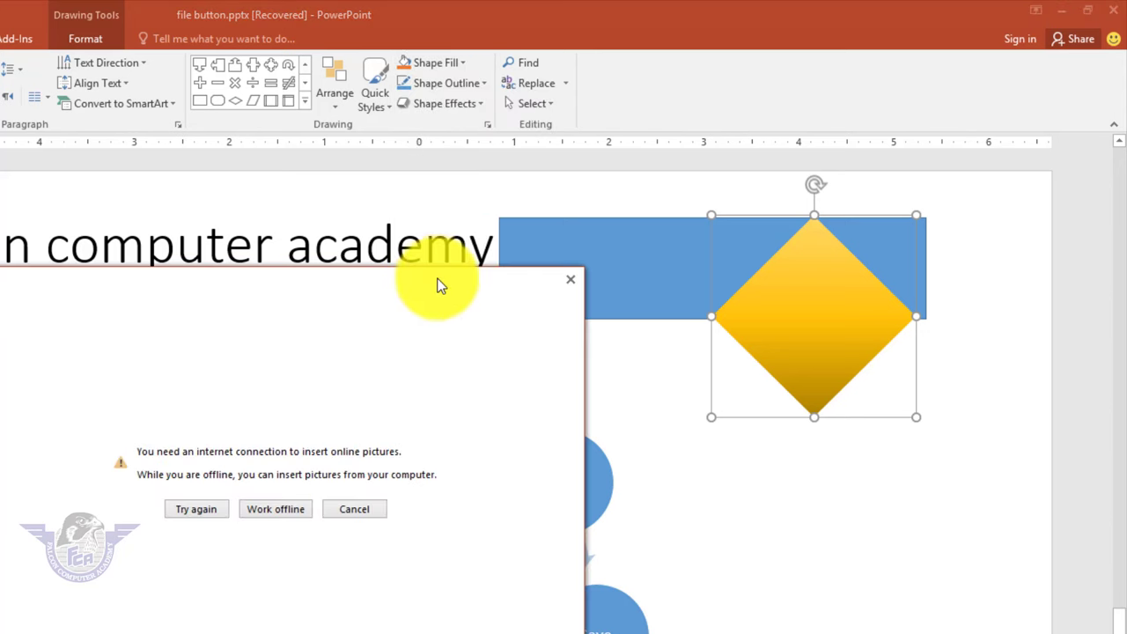
click(284, 508)
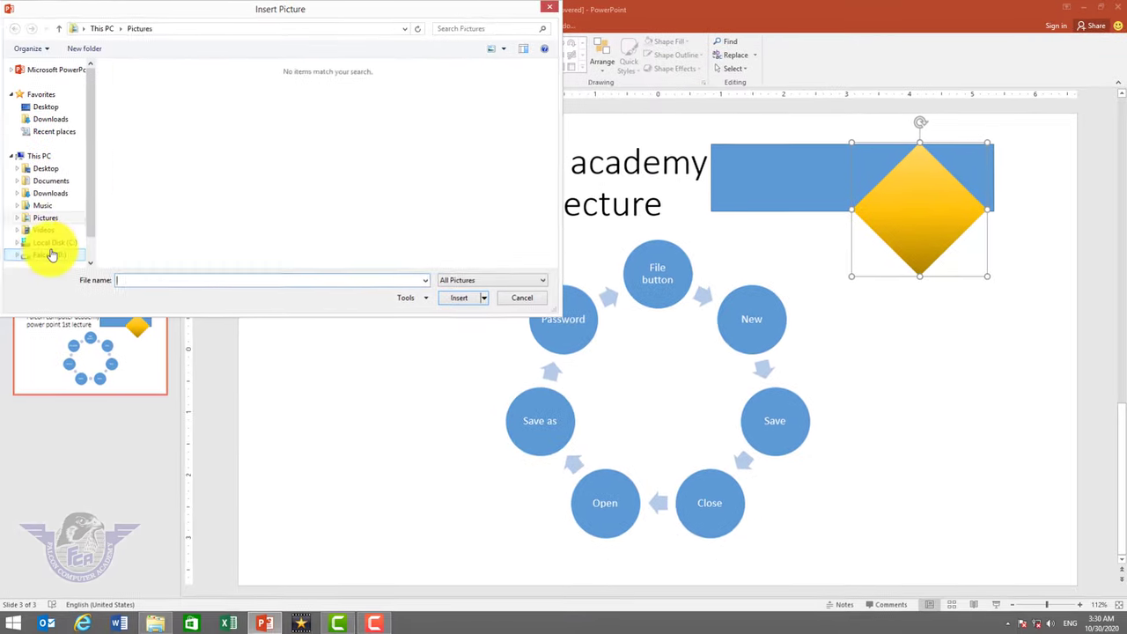
click(51, 254)
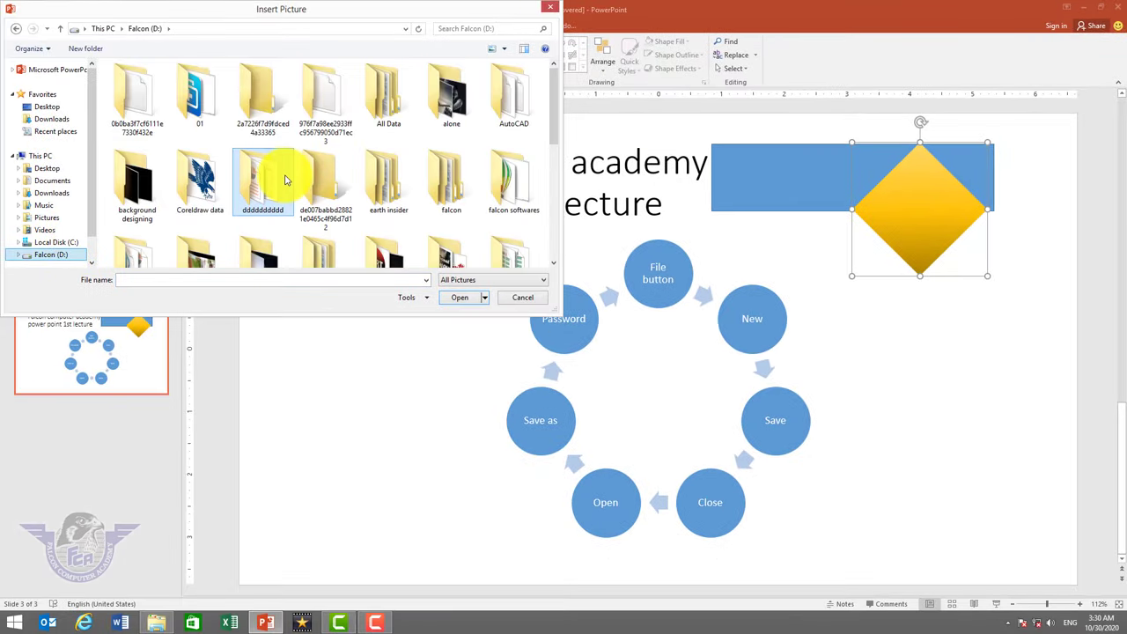
scroll(299, 176, down, 5)
double_click(138, 221)
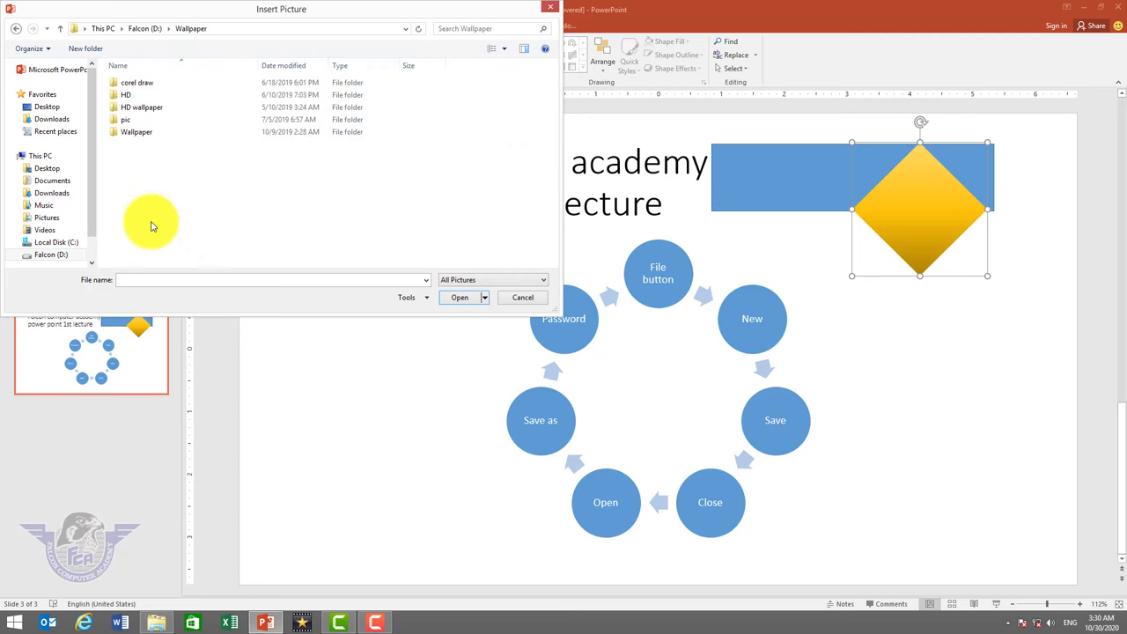
double_click(131, 132)
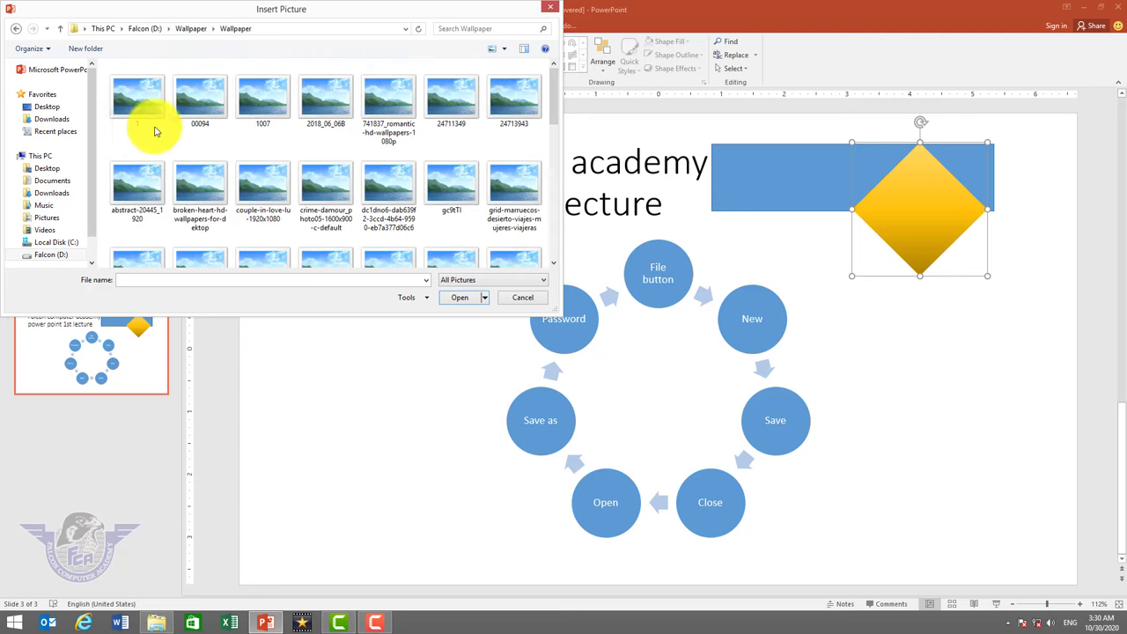
click(323, 111)
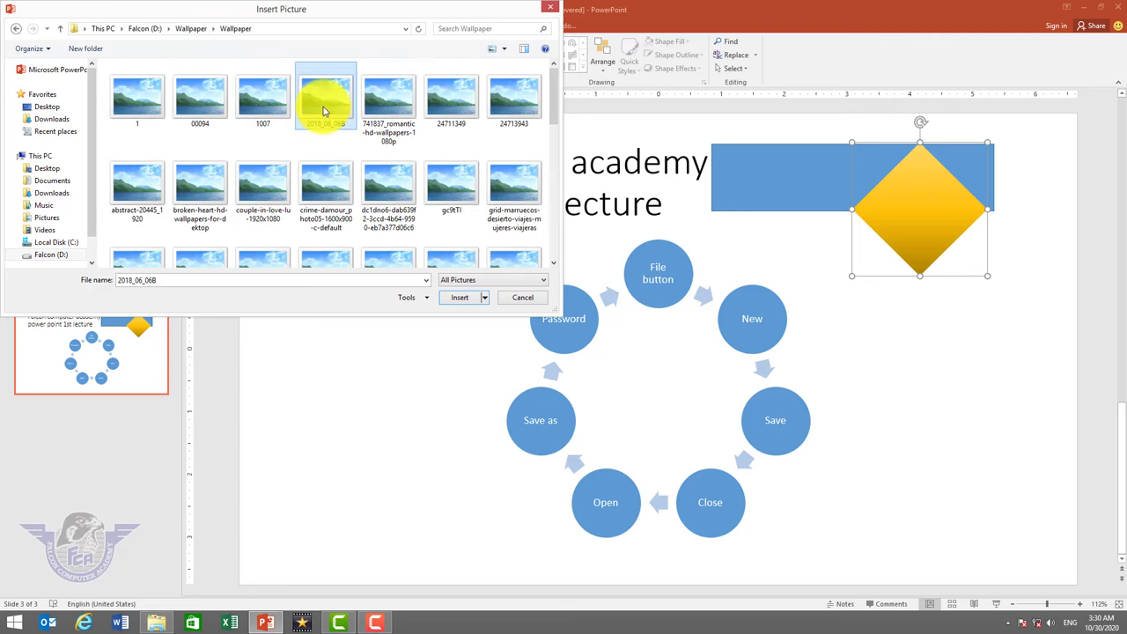
click(472, 297)
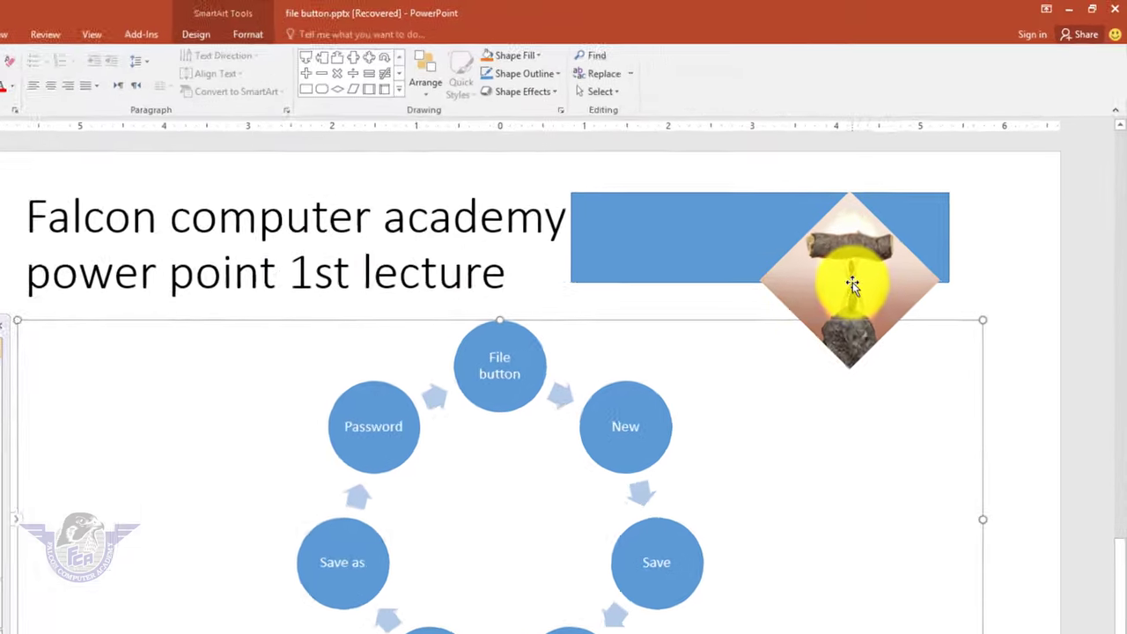
- Reselect the picture-filled diamond and browse its Shape Fill gradient options
click(853, 283)
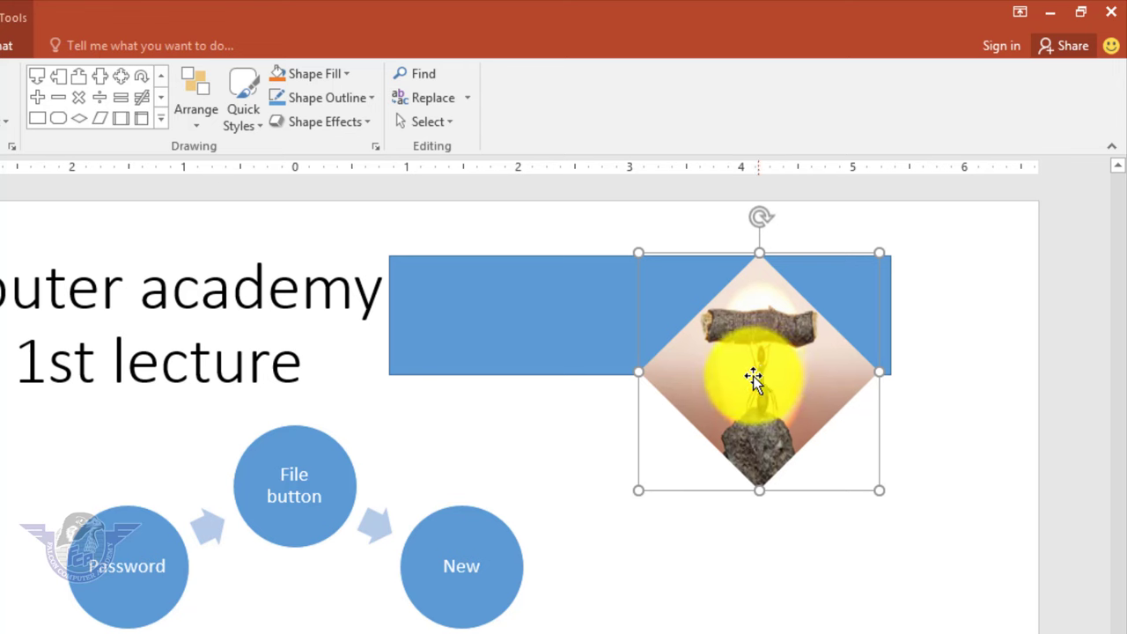
click(328, 77)
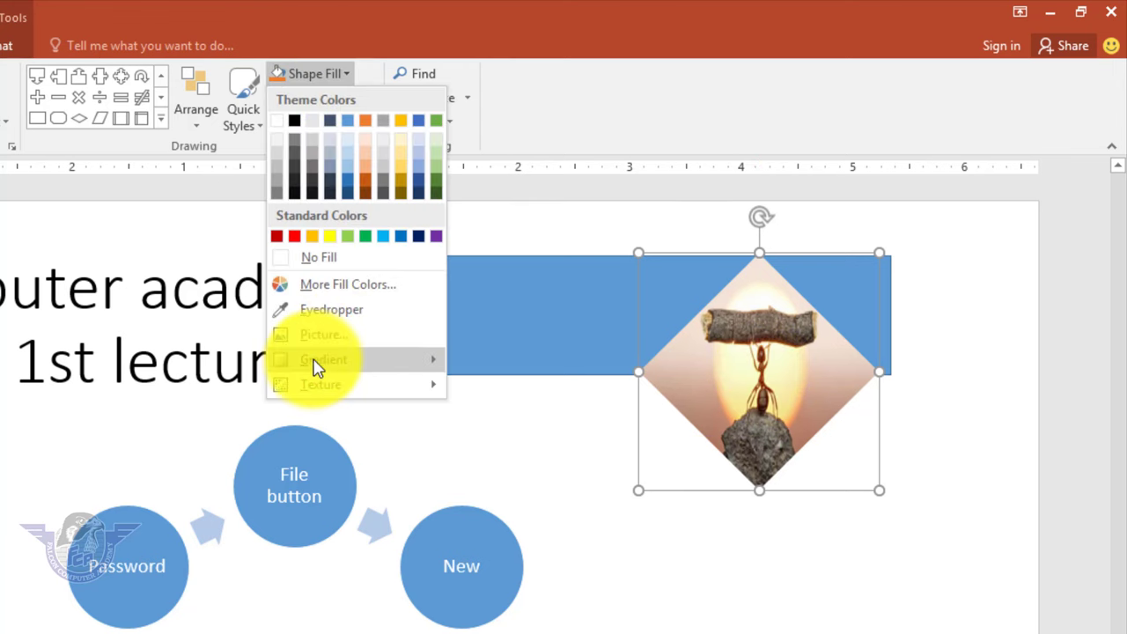
mouse_move(312, 368)
mouse_move(310, 392)
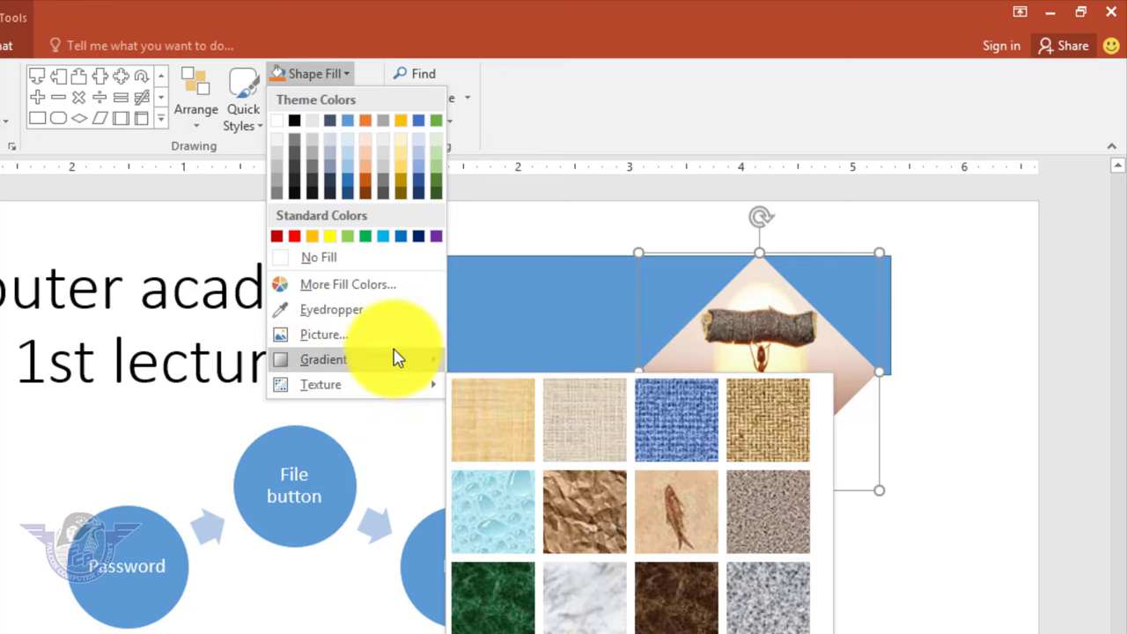
mouse_move(397, 359)
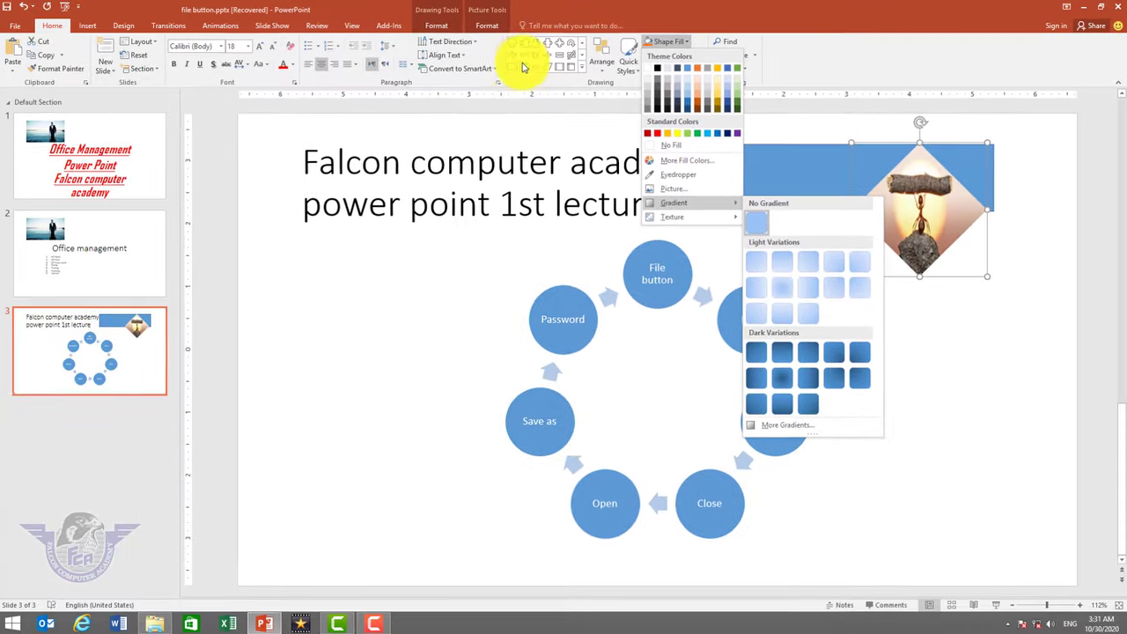
- Draw a wide bar below the title and give it a gradient fill in Format Shape
click(511, 68)
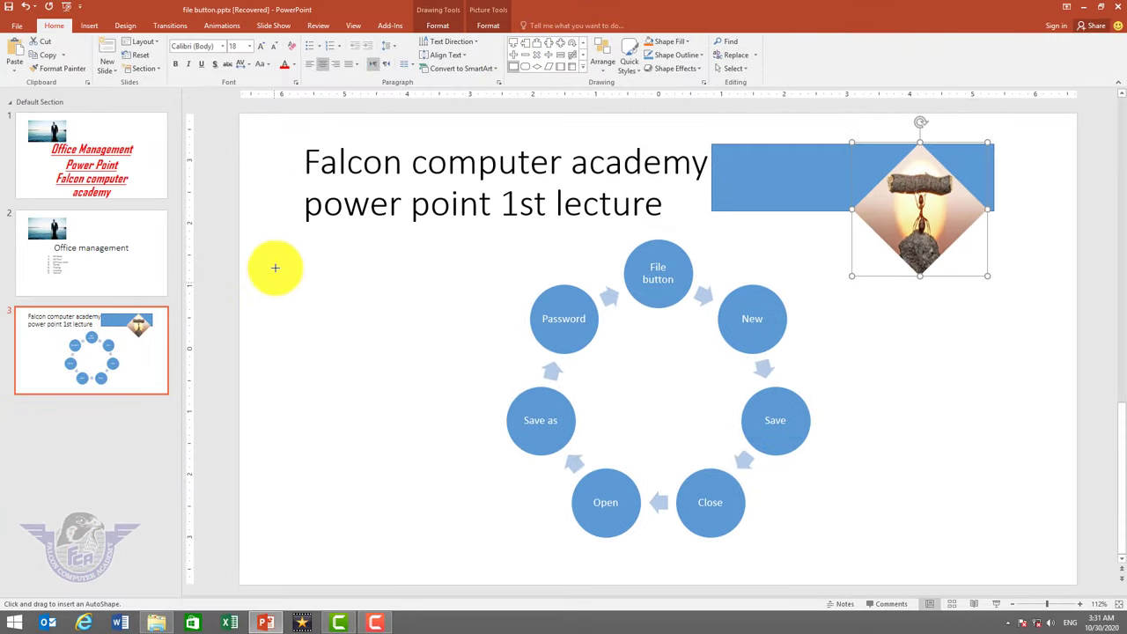
drag(255, 252, 529, 285)
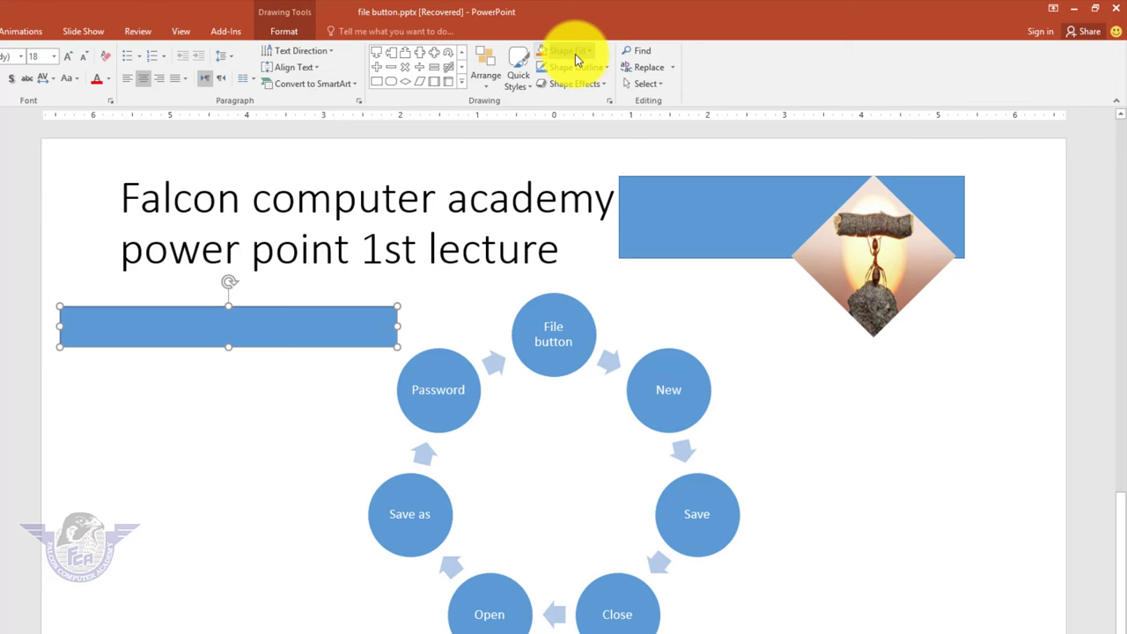
click(575, 54)
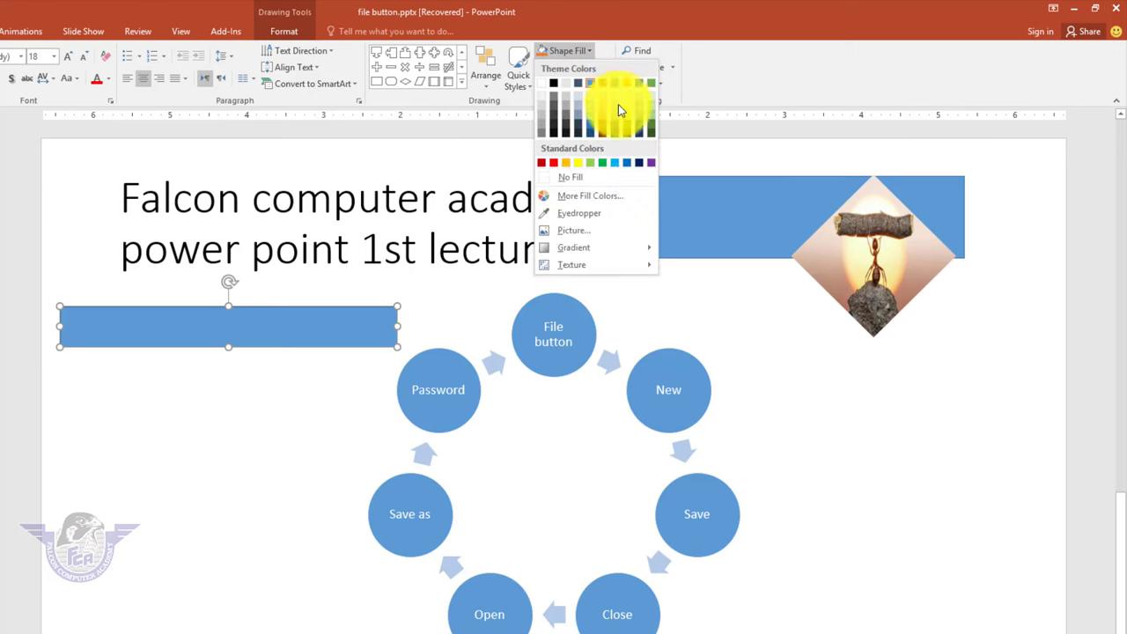
mouse_move(601, 250)
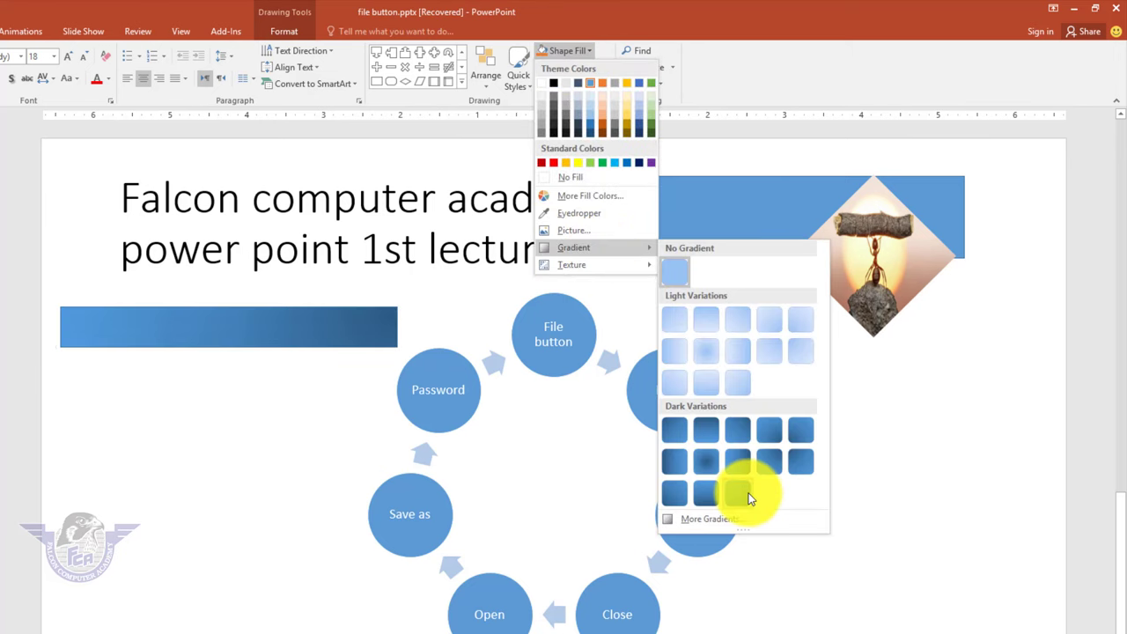
click(690, 522)
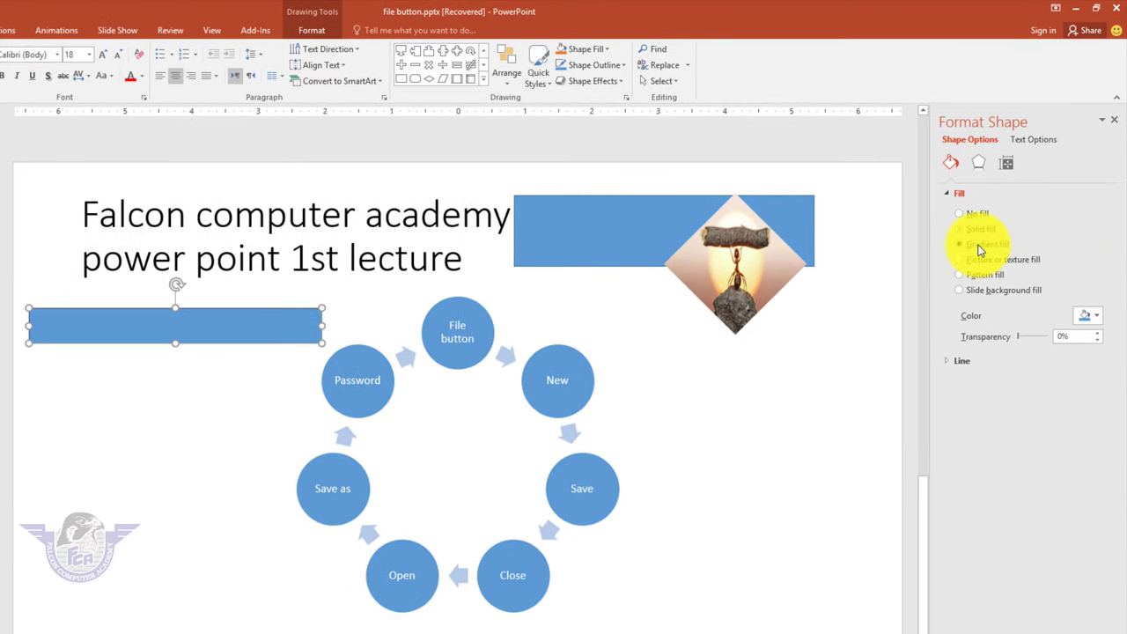
click(973, 253)
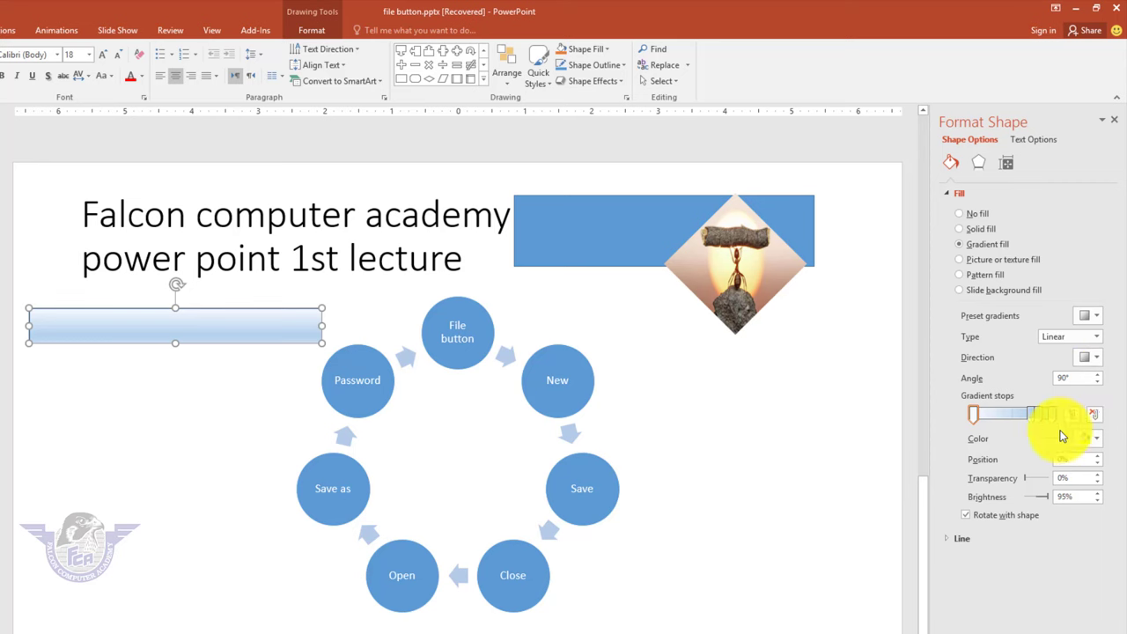
- Make the bar's gradient black-white-black, with the middle stop at 51%, and move it under the title
drag(1029, 413, 1009, 413)
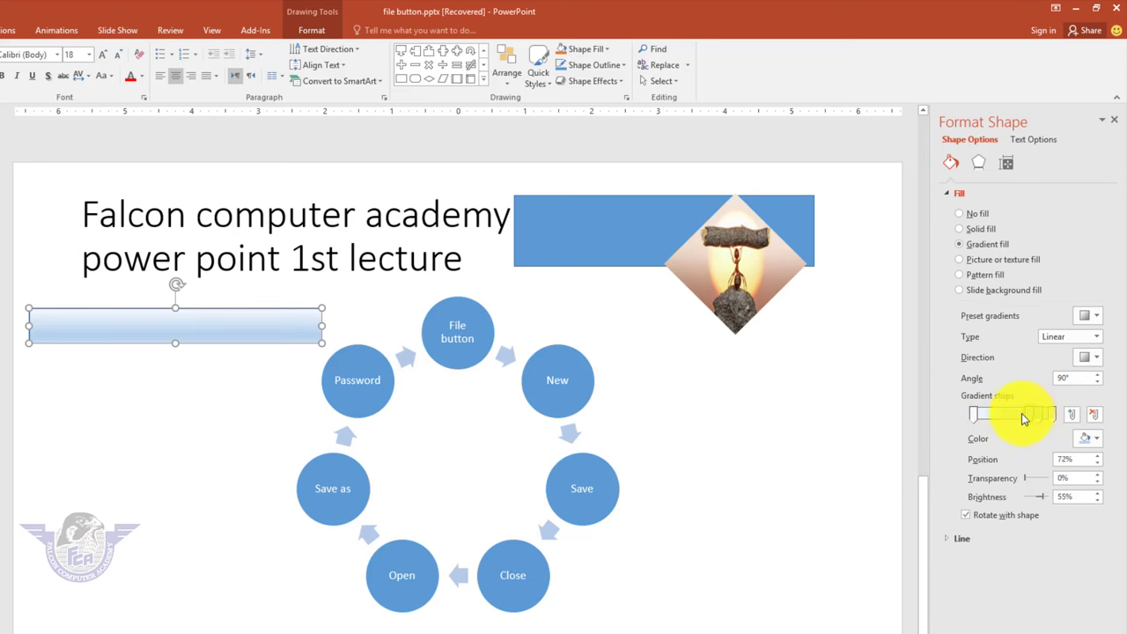
click(974, 413)
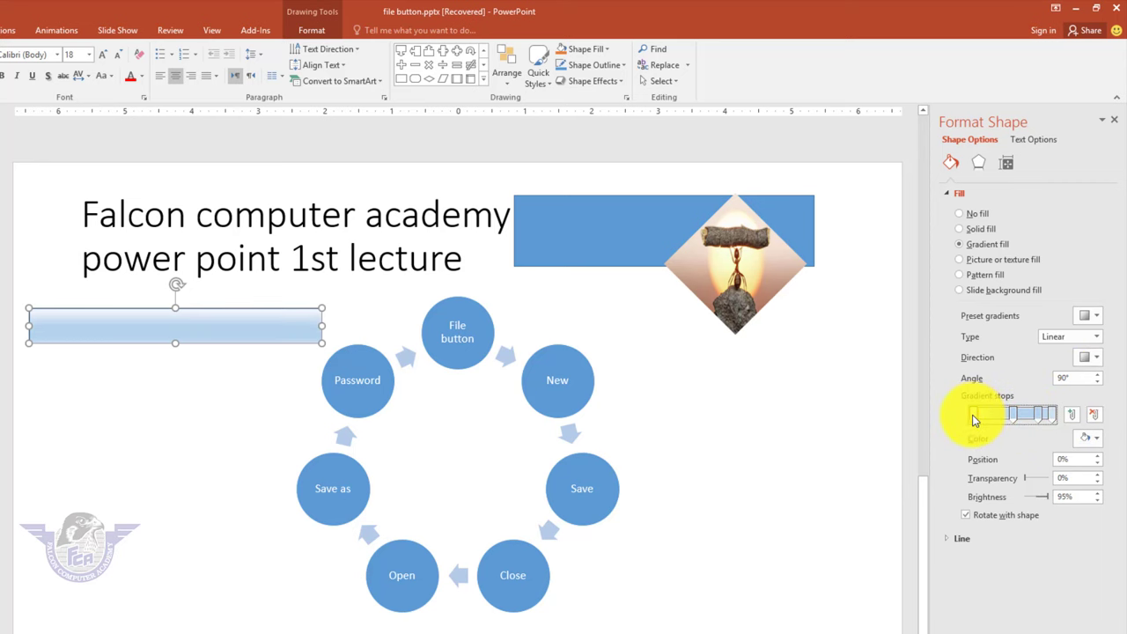
click(976, 415)
click(1093, 440)
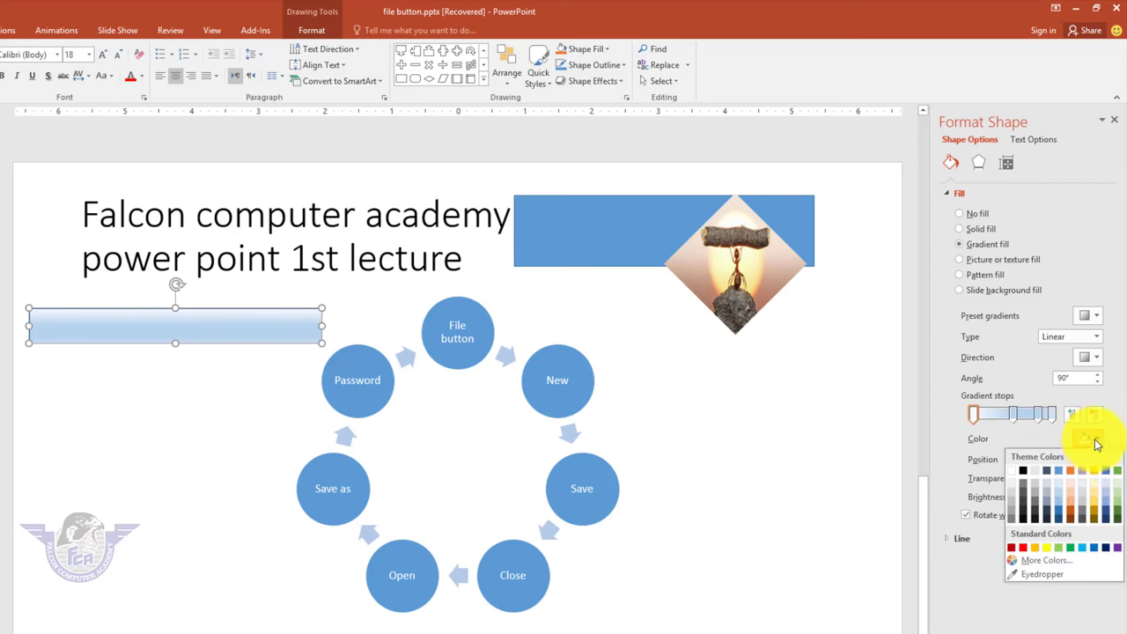
click(1024, 472)
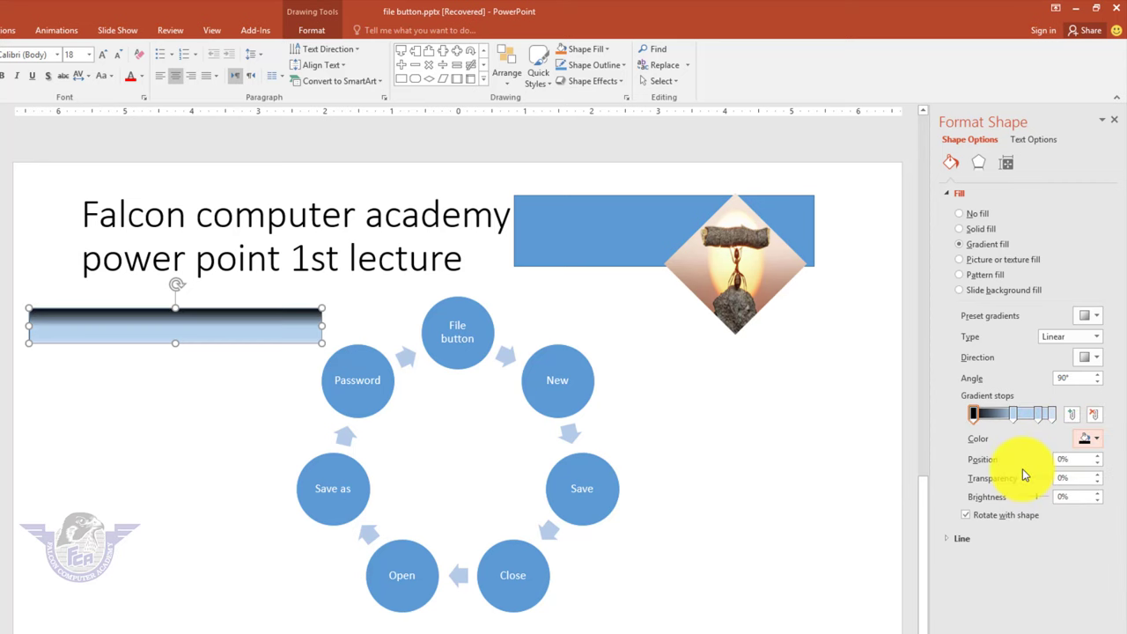
click(1012, 414)
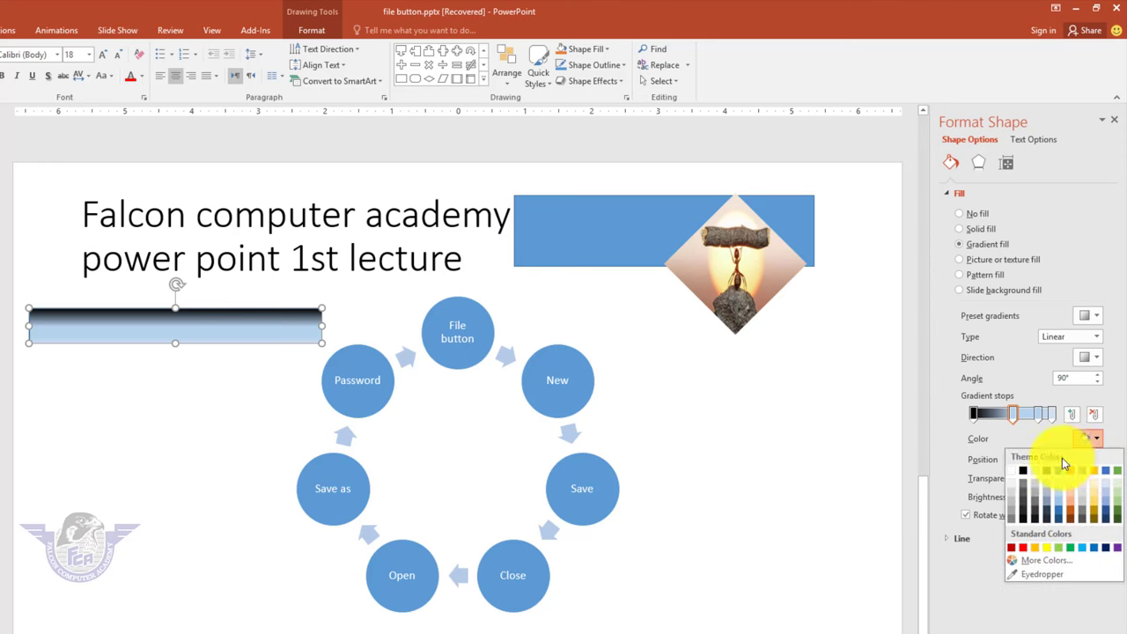
click(1018, 472)
click(1042, 414)
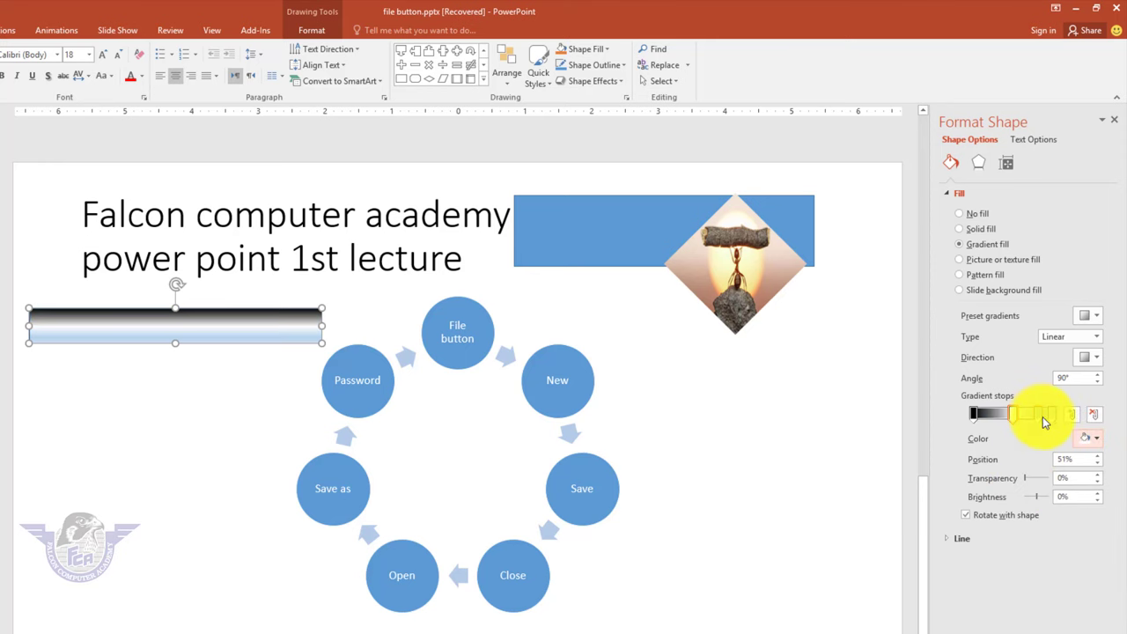
click(1042, 415)
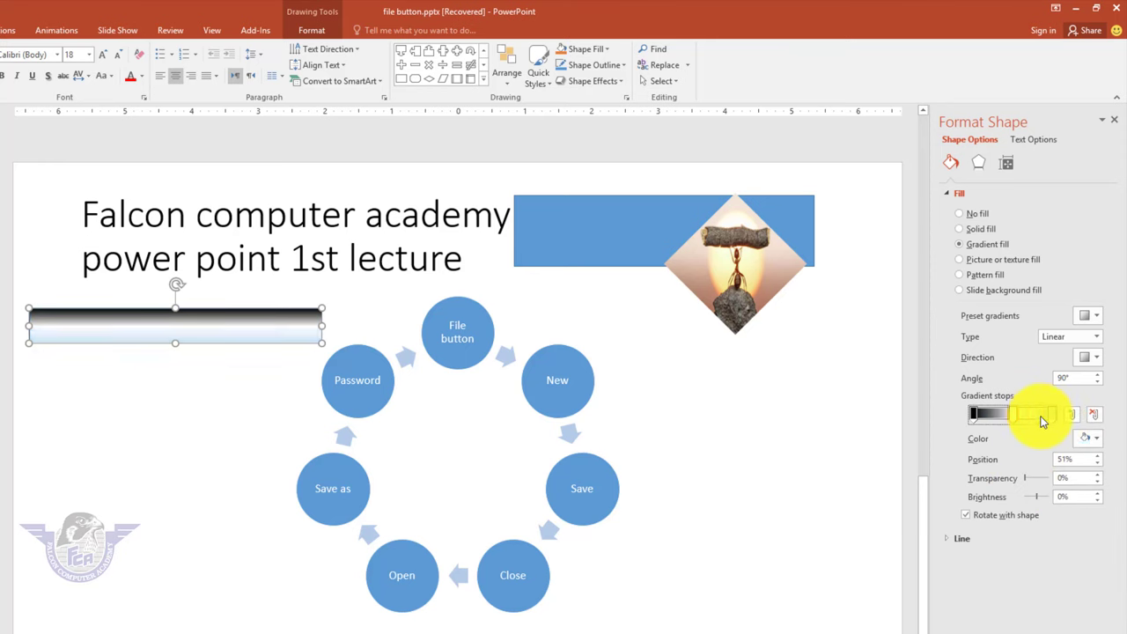
click(1051, 414)
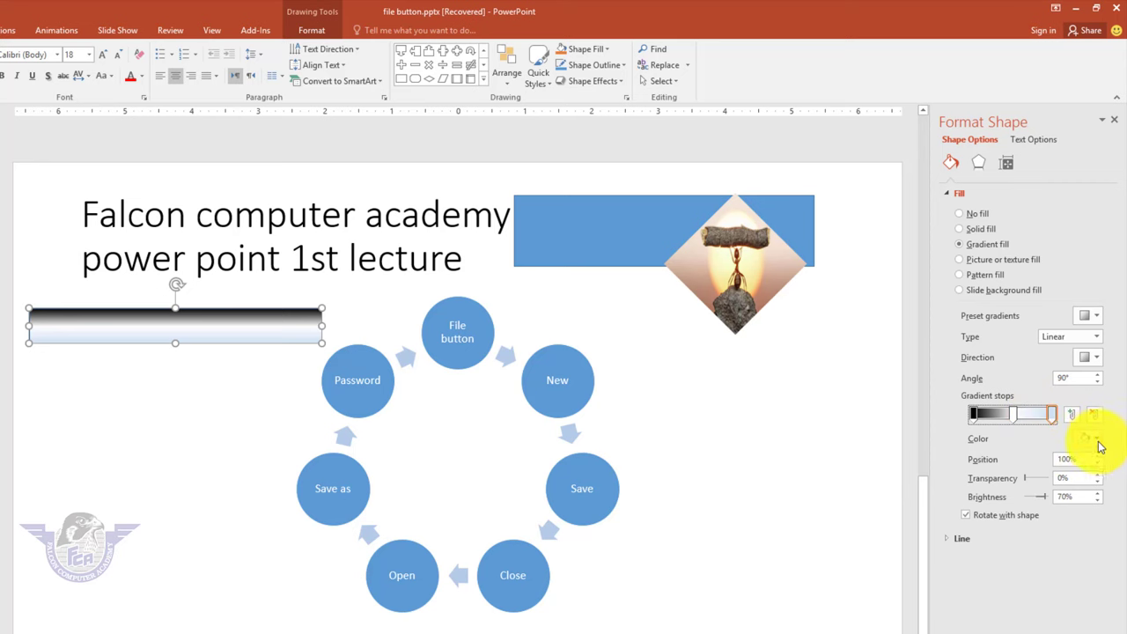
click(1092, 445)
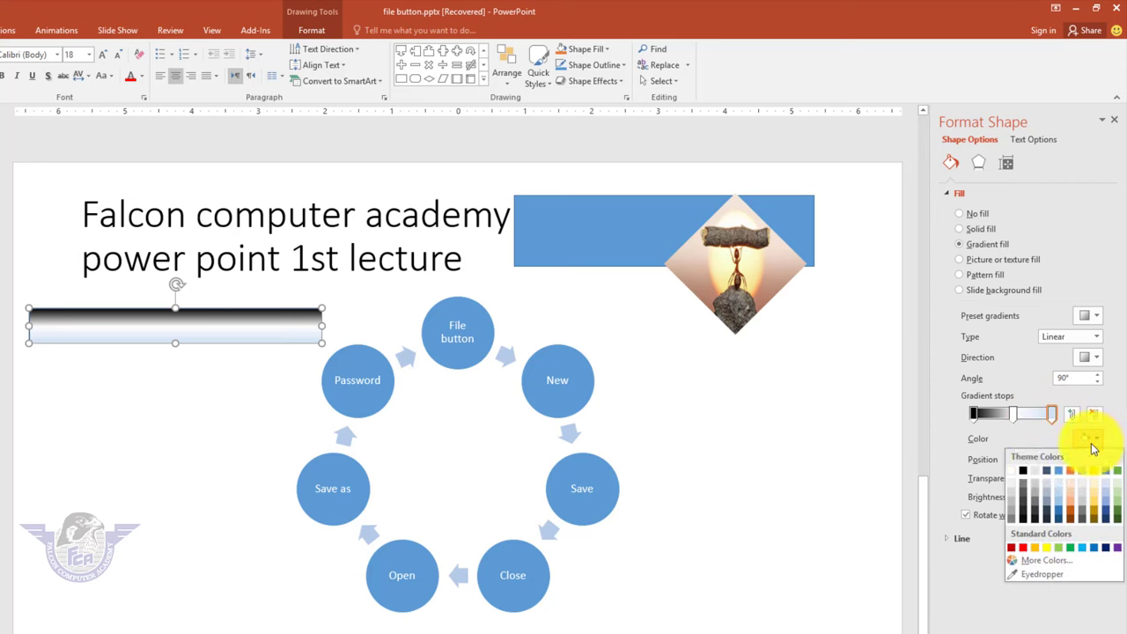
click(1025, 472)
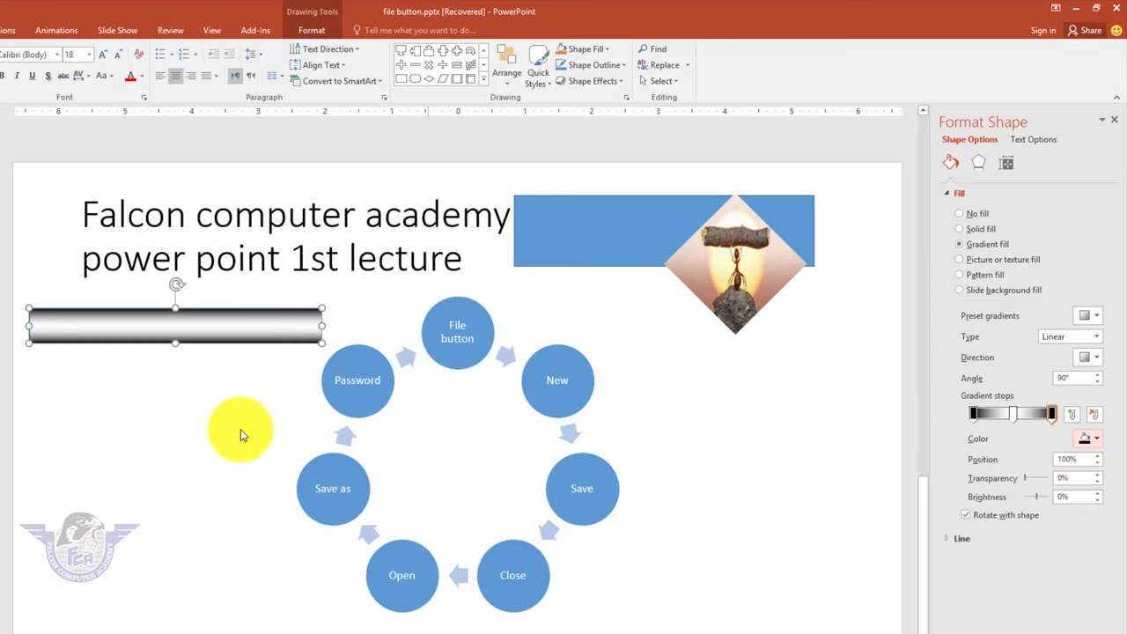
drag(259, 334, 333, 306)
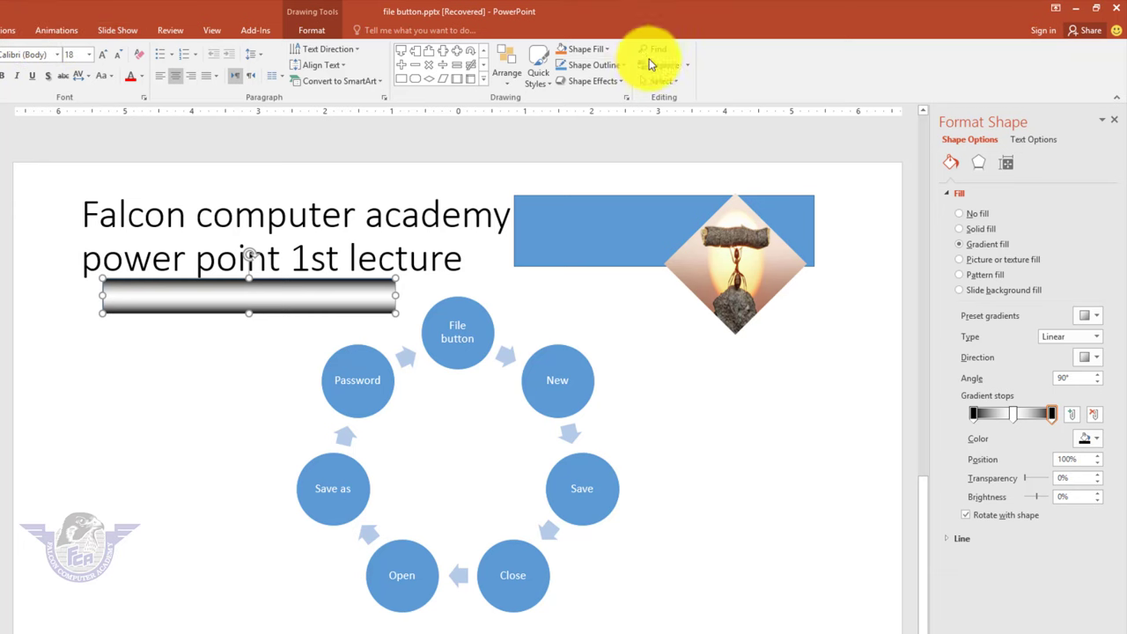
- Replace the bar's gradient with the light grey speckled newsprint texture
click(603, 48)
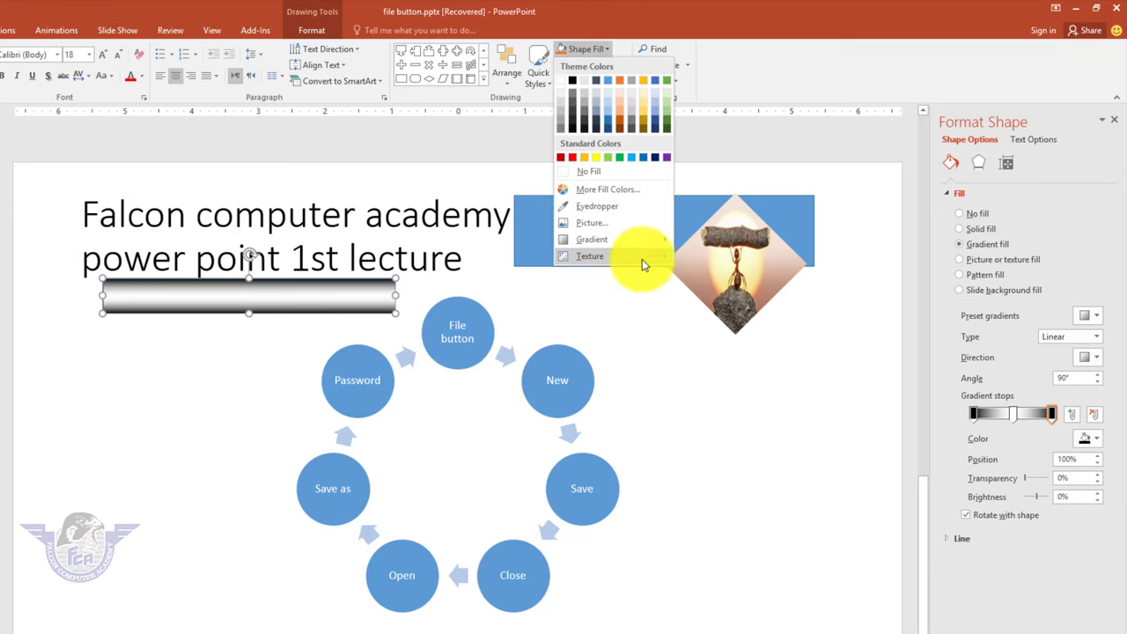
mouse_move(647, 258)
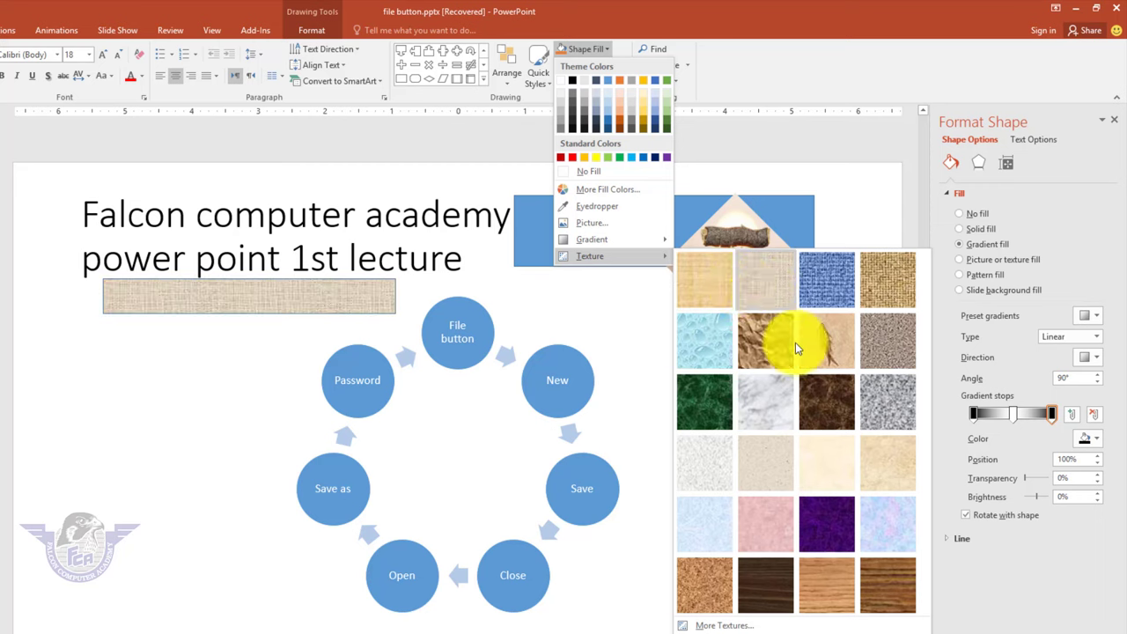
click(717, 473)
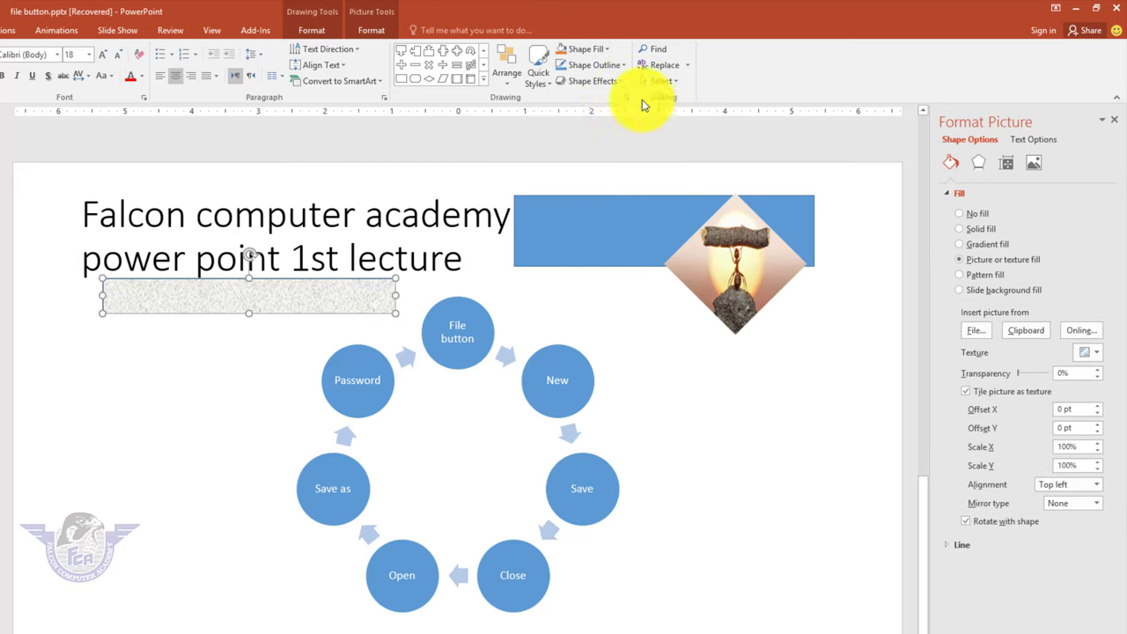
click(606, 66)
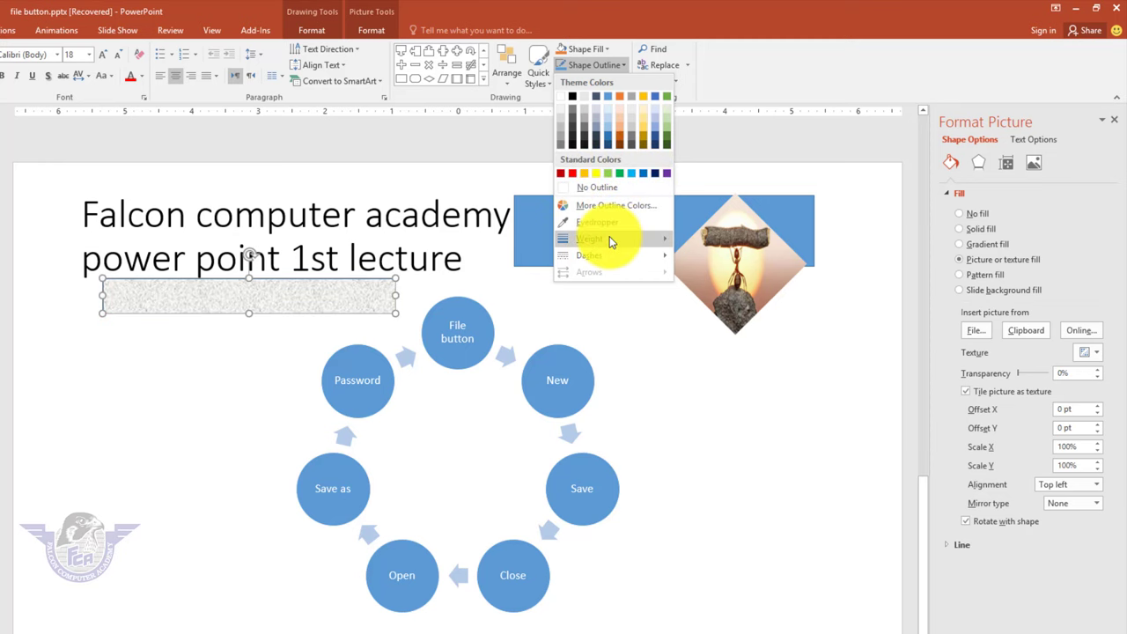
- Set the textured bar to No Outline and shift it slightly left beneath the title
mouse_move(610, 239)
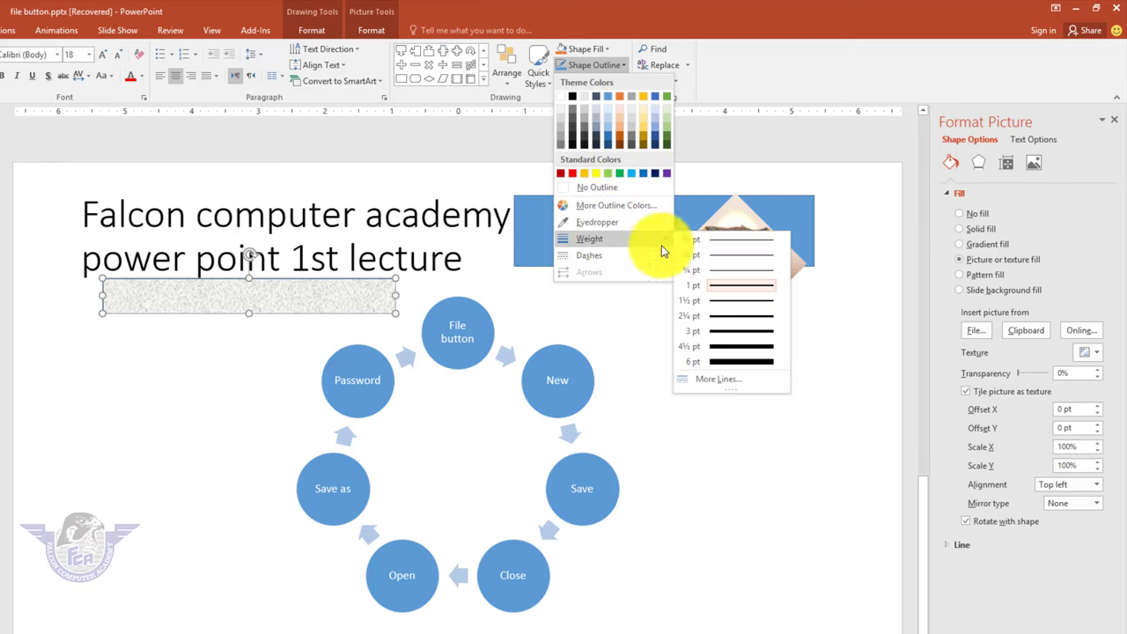
click(733, 347)
click(596, 66)
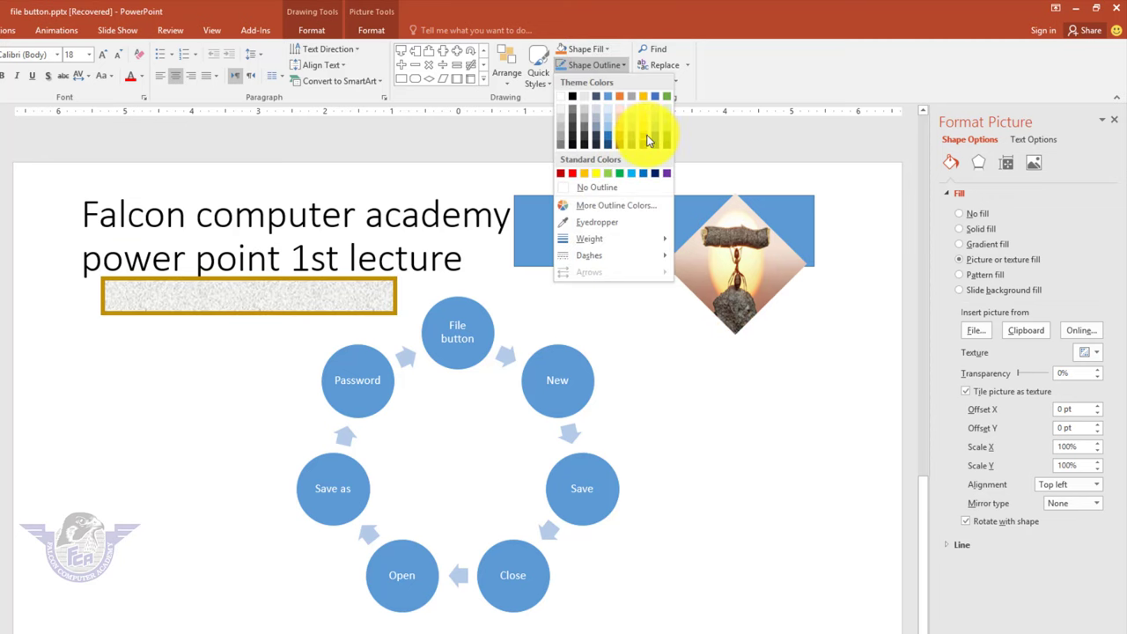
click(593, 188)
drag(309, 294, 270, 314)
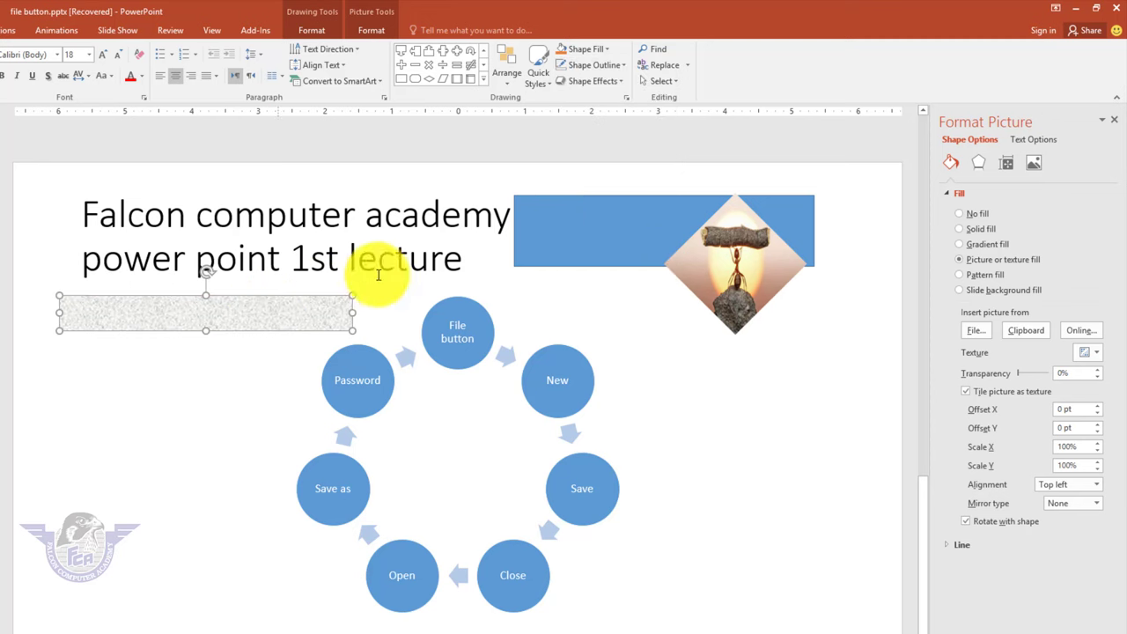
- Fill the textured bar with solid dark blue
click(604, 82)
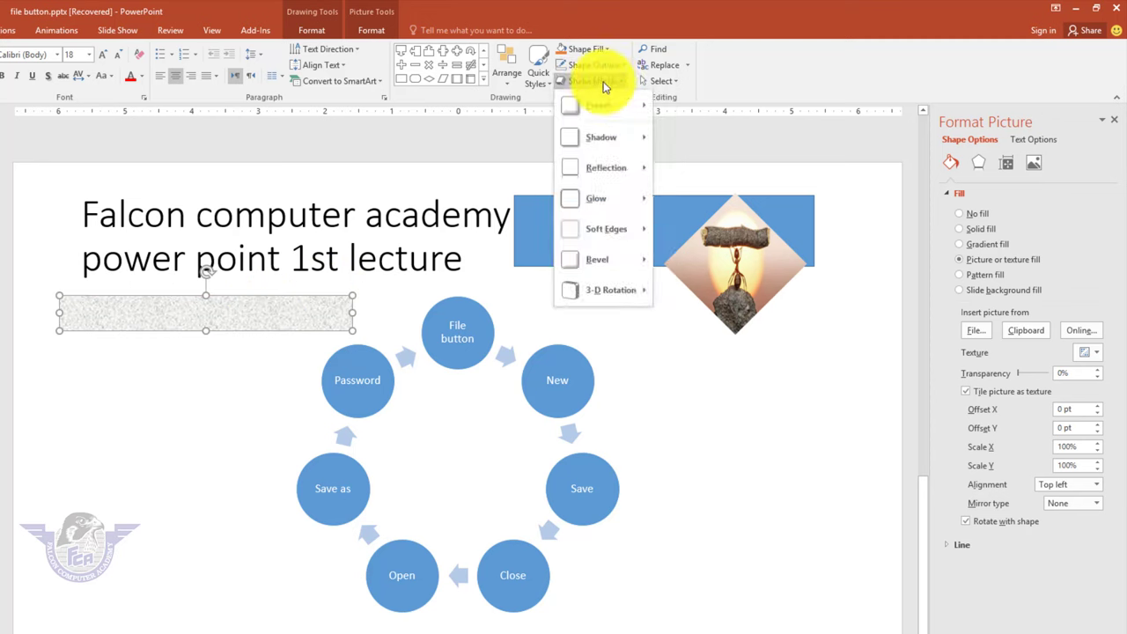
mouse_move(607, 168)
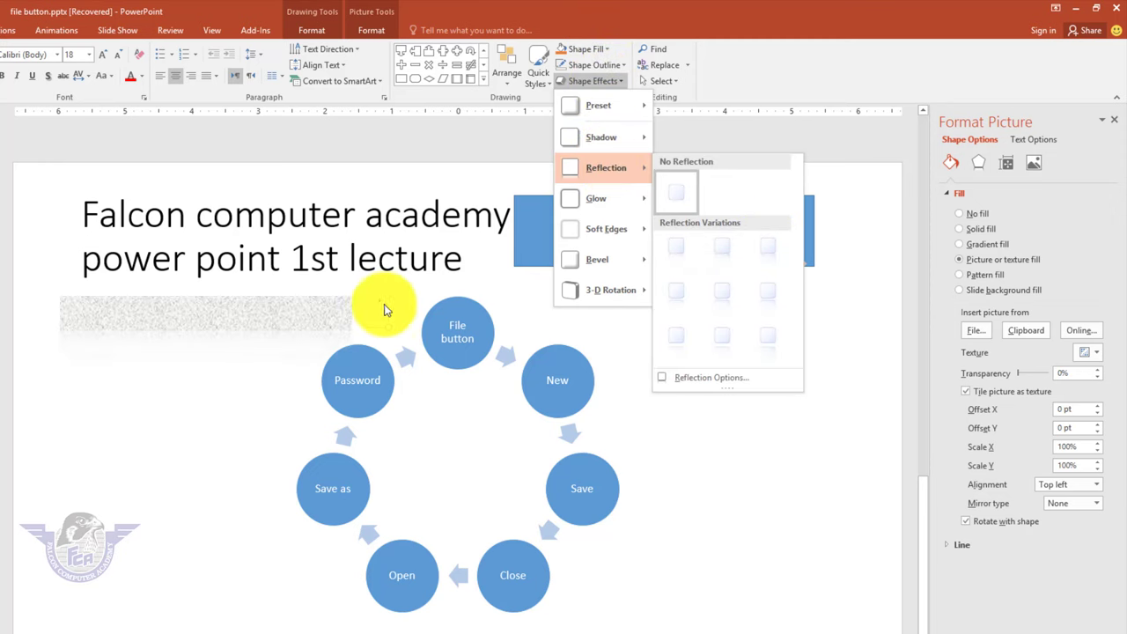
click(591, 47)
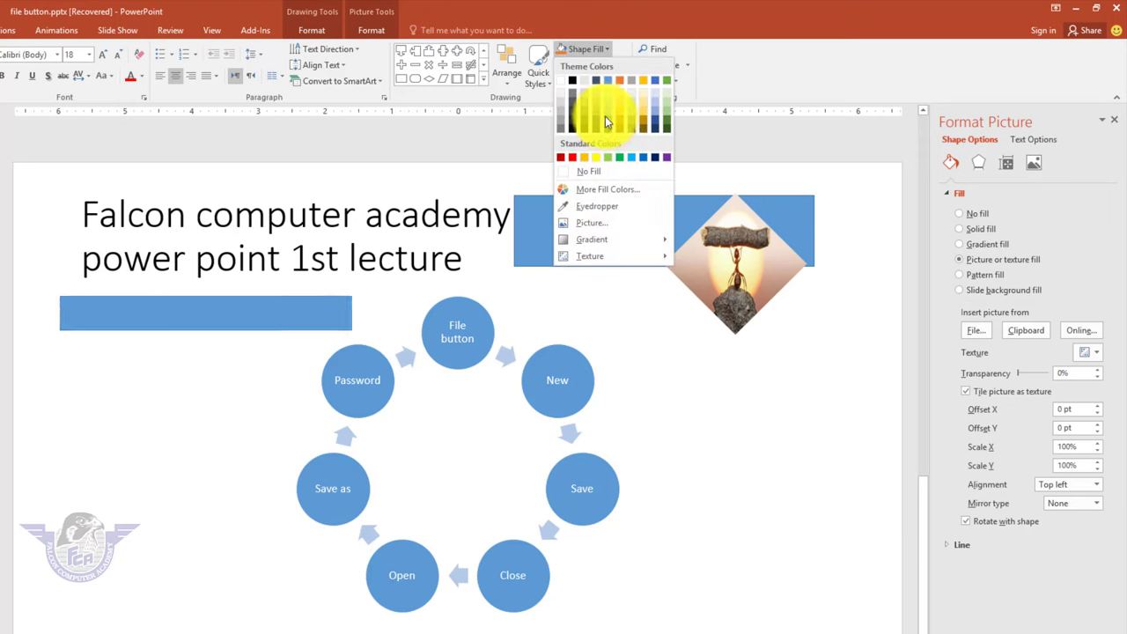
click(607, 118)
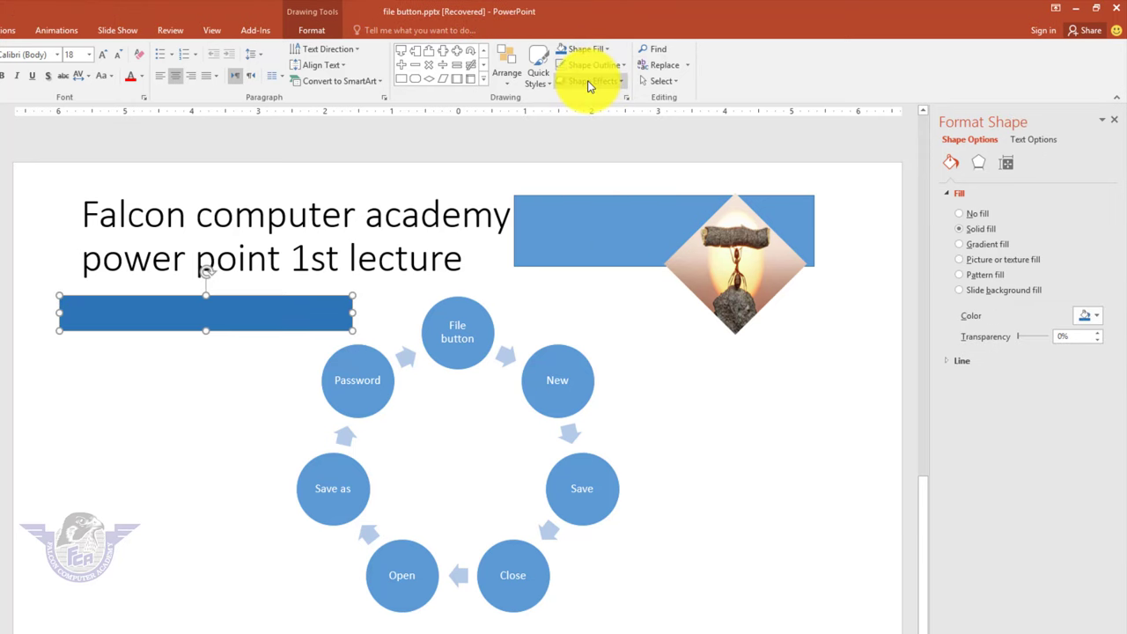
- Add a reflection variation beneath the blue bar
click(588, 81)
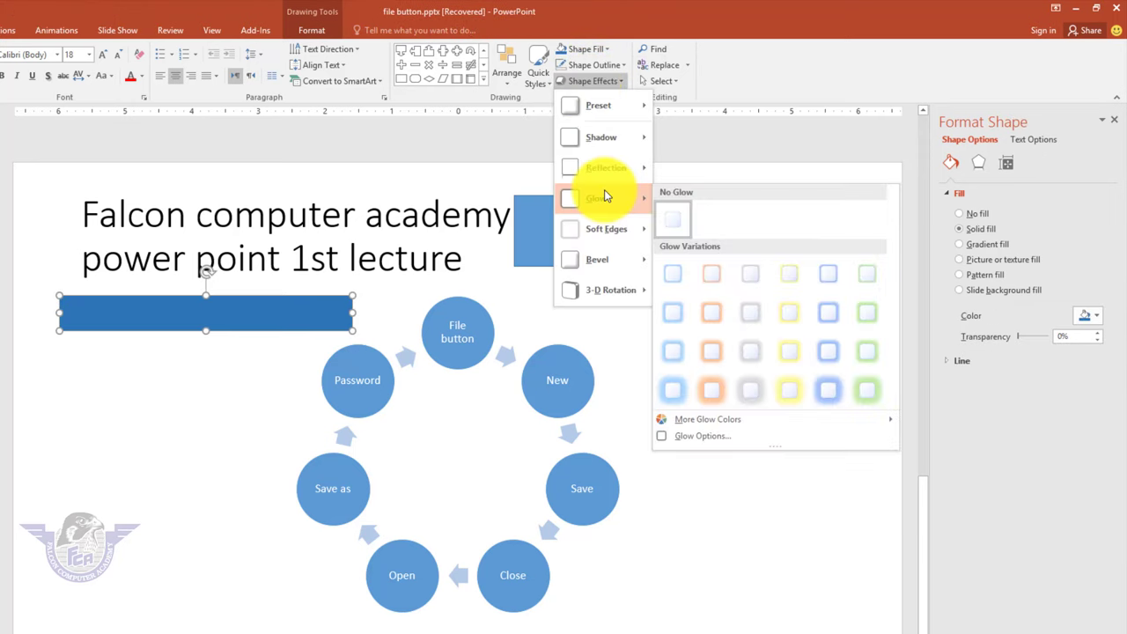
mouse_move(617, 166)
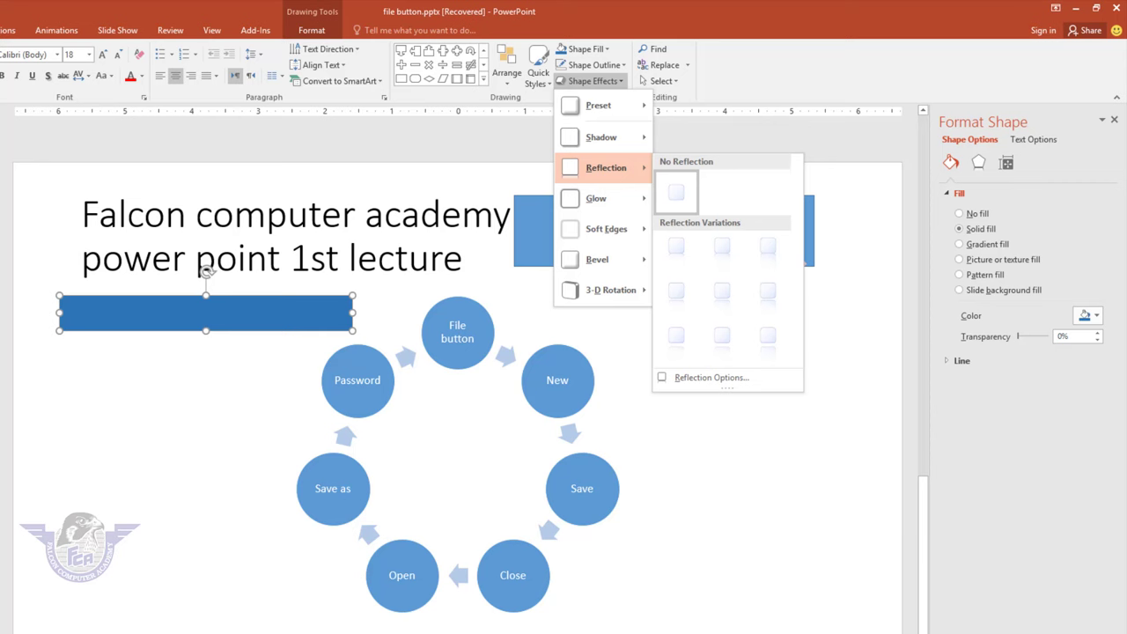
click(716, 302)
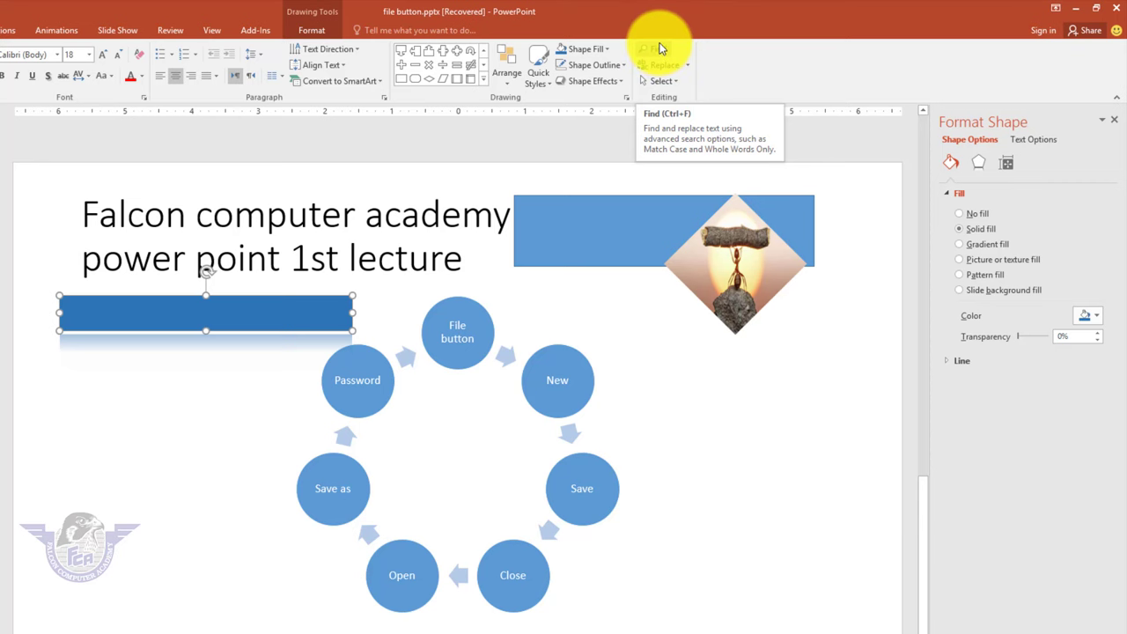
- Search for 'falcon' through every match on slides 2 and 3, dismissing the last-match notice
click(661, 48)
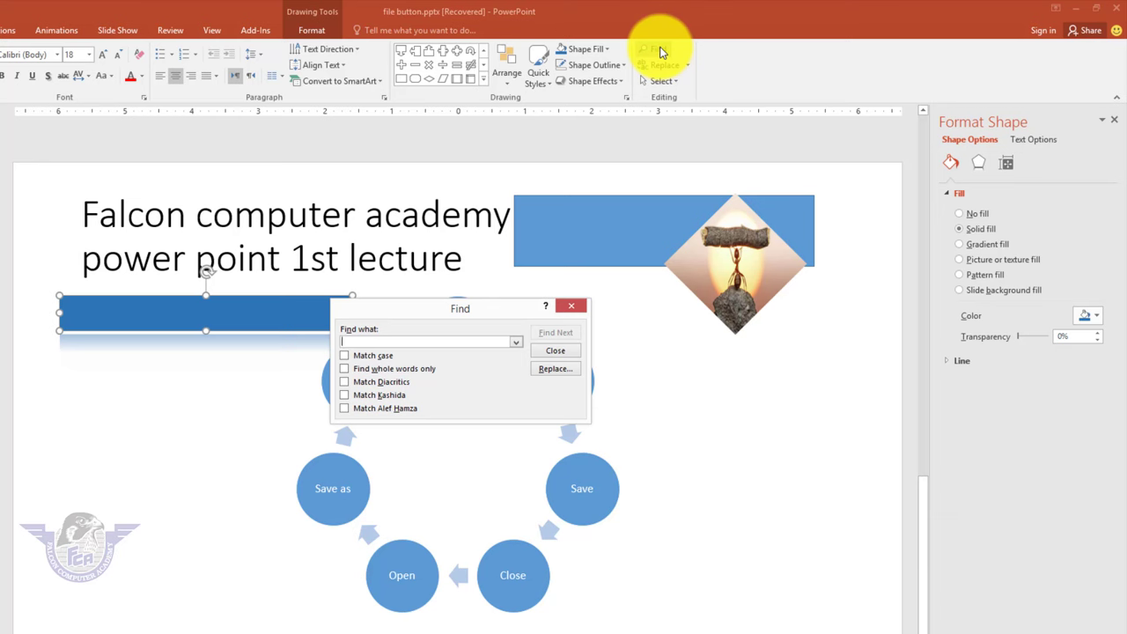
text(falcon)
click(556, 332)
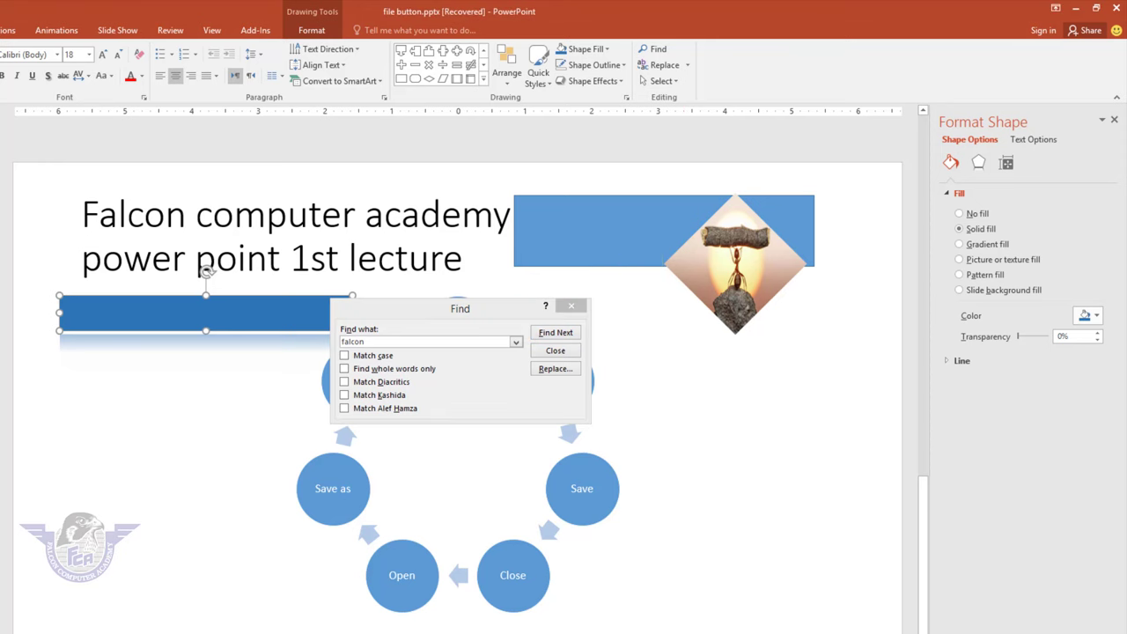
click(556, 330)
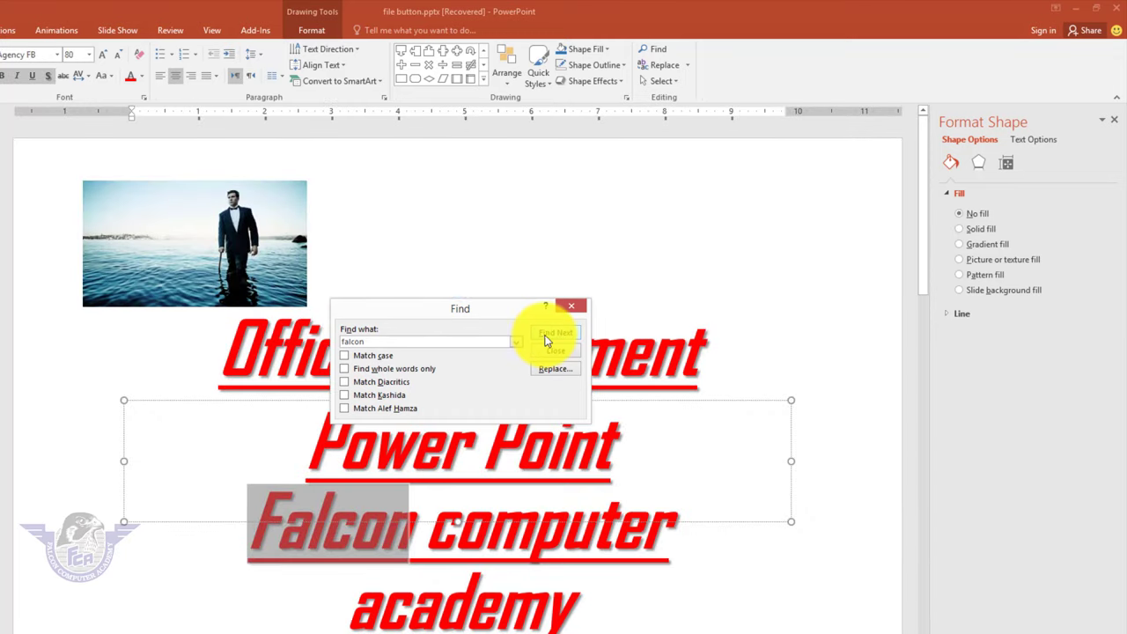
click(572, 335)
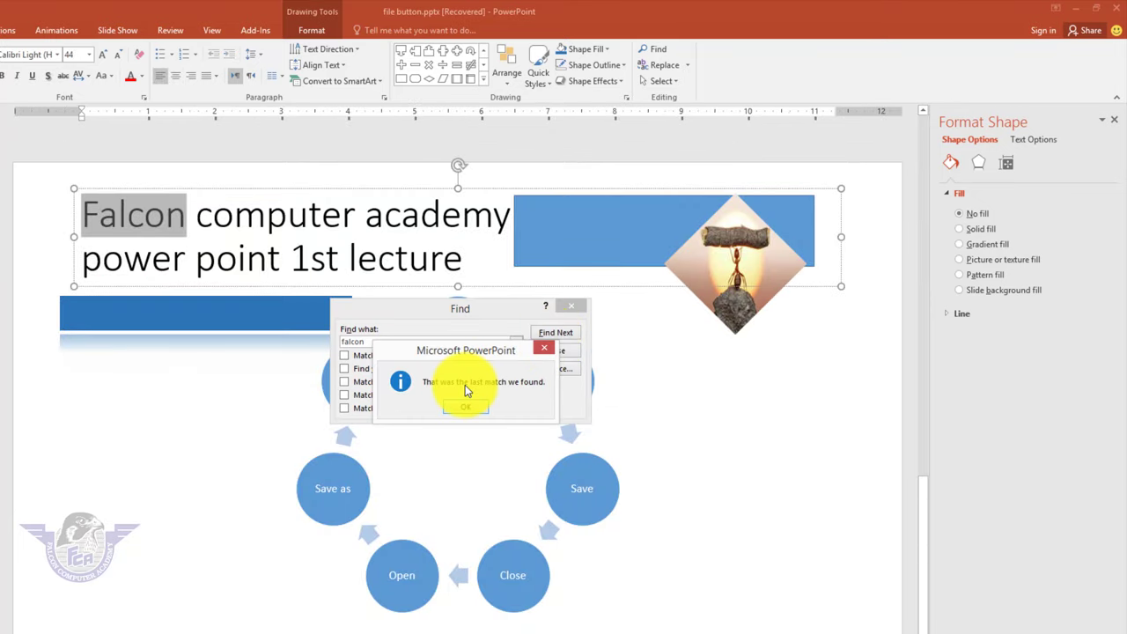
click(467, 409)
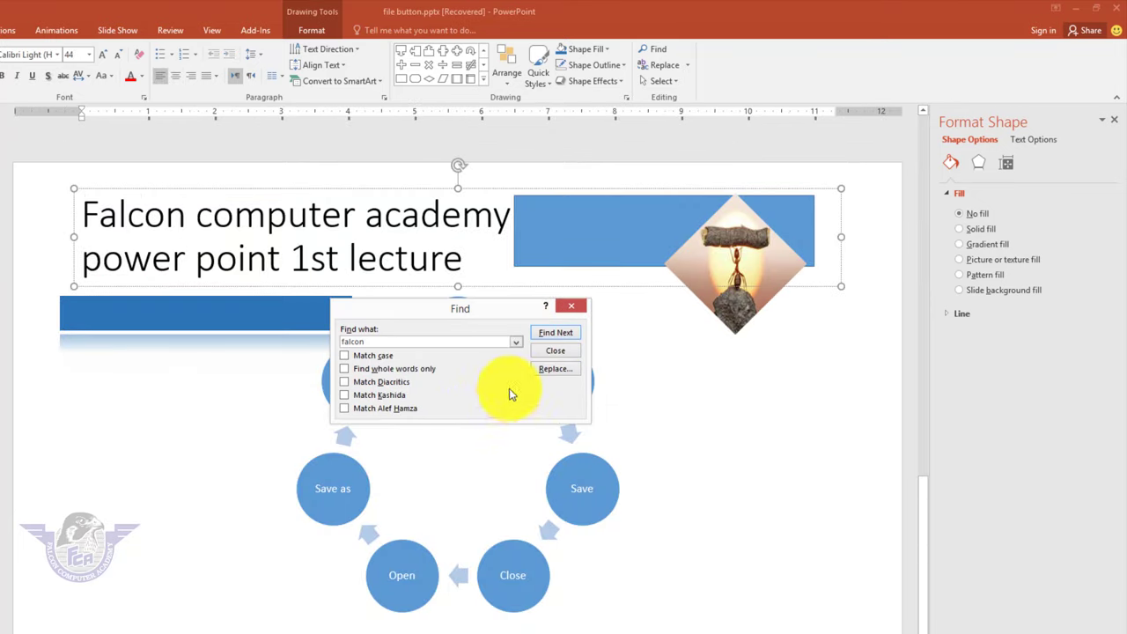
click(155, 217)
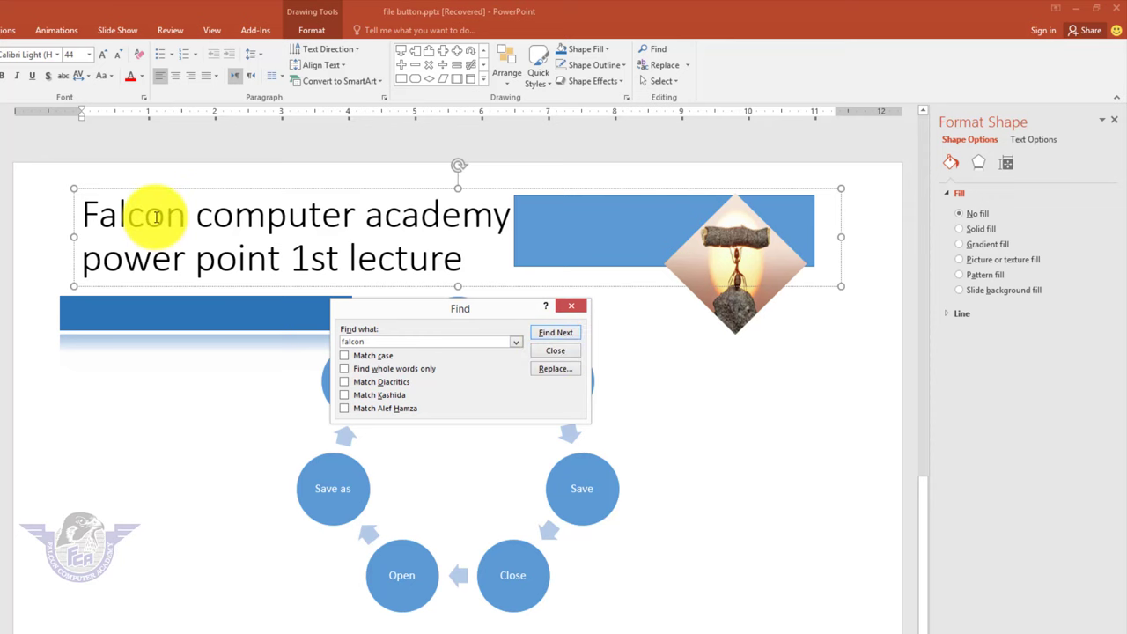
- Replace all 'falcon' with 'FALCON' (2 replacements), then close the Replace dialog
click(567, 368)
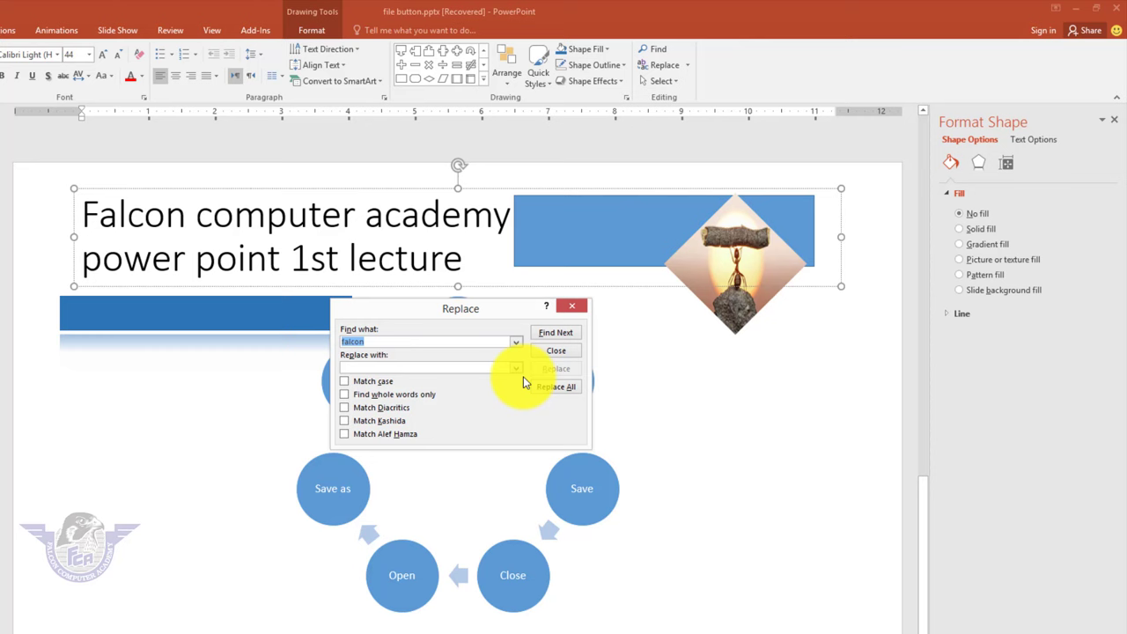
click(465, 368)
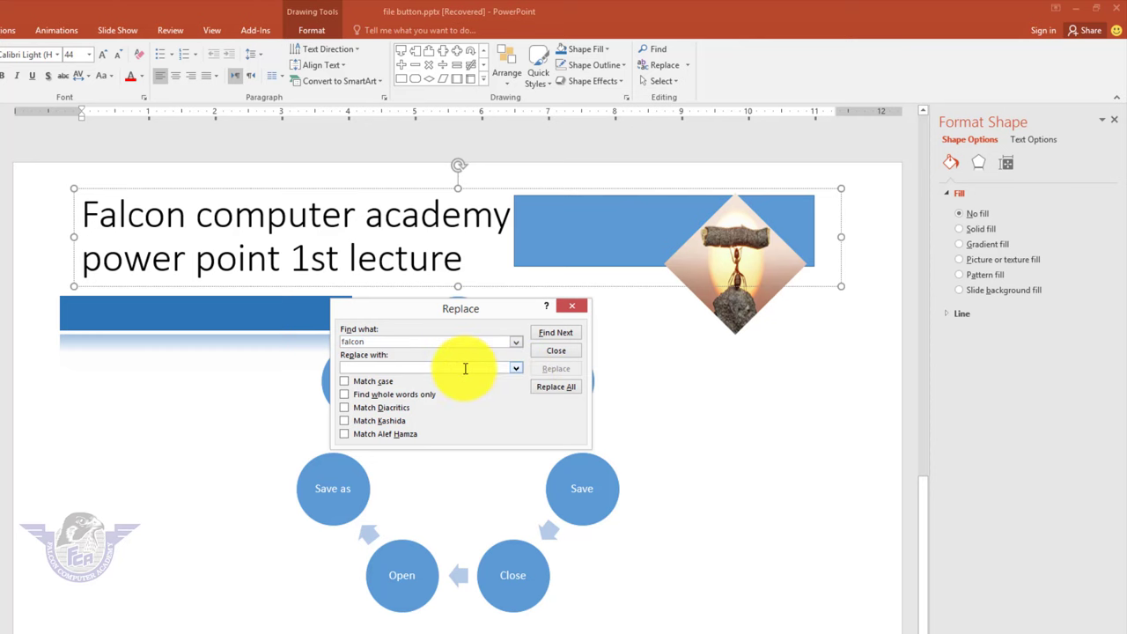
text(FALCON)
click(557, 388)
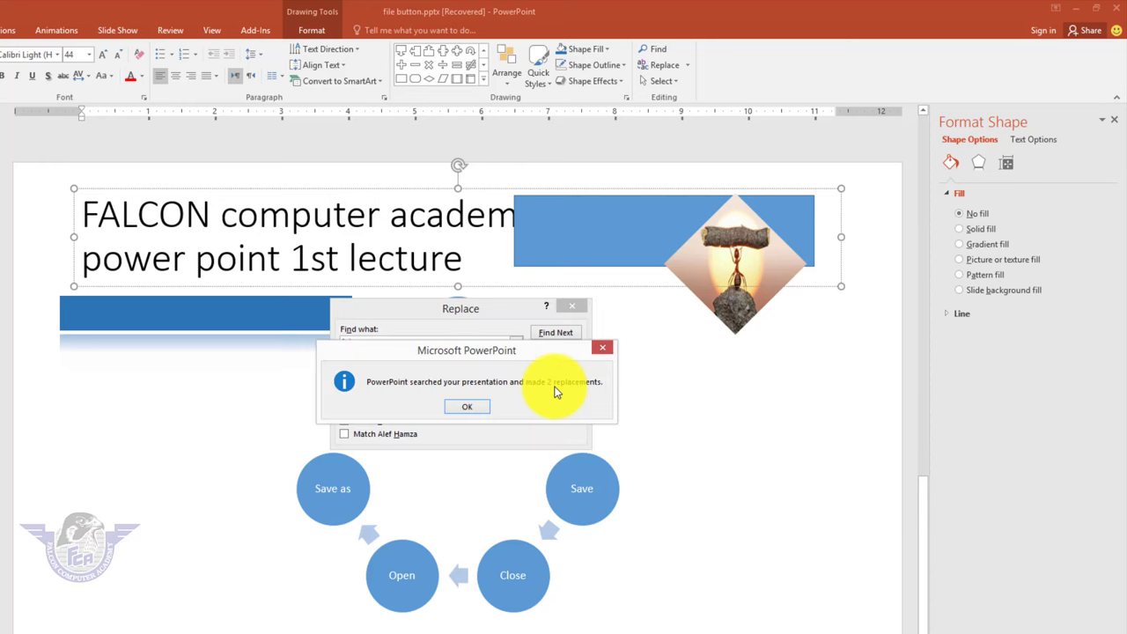
click(469, 406)
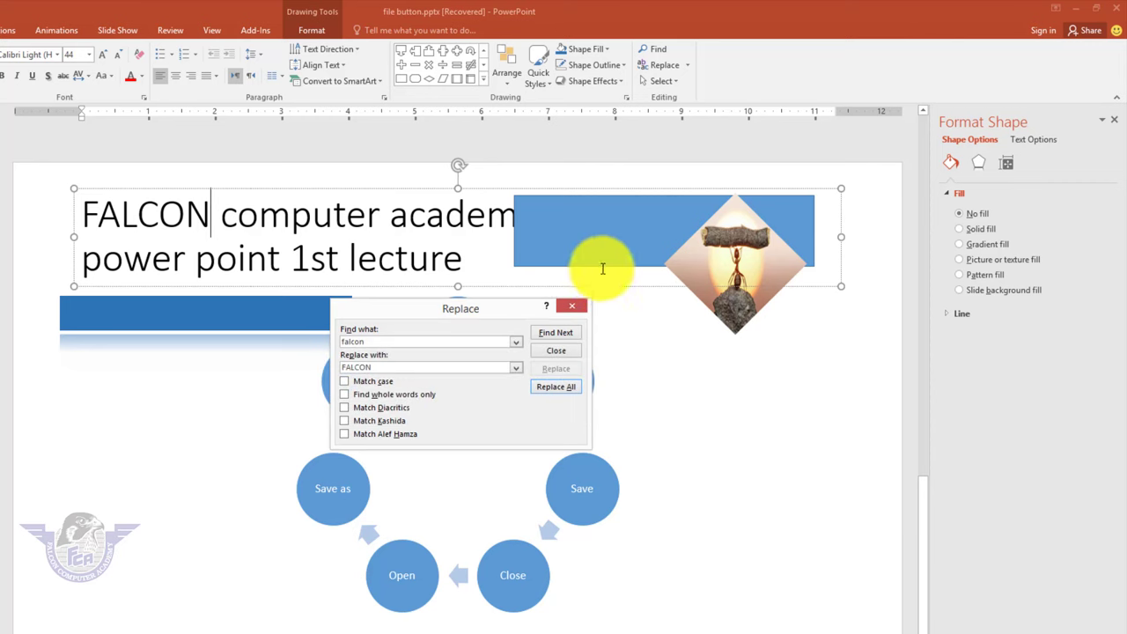
click(575, 307)
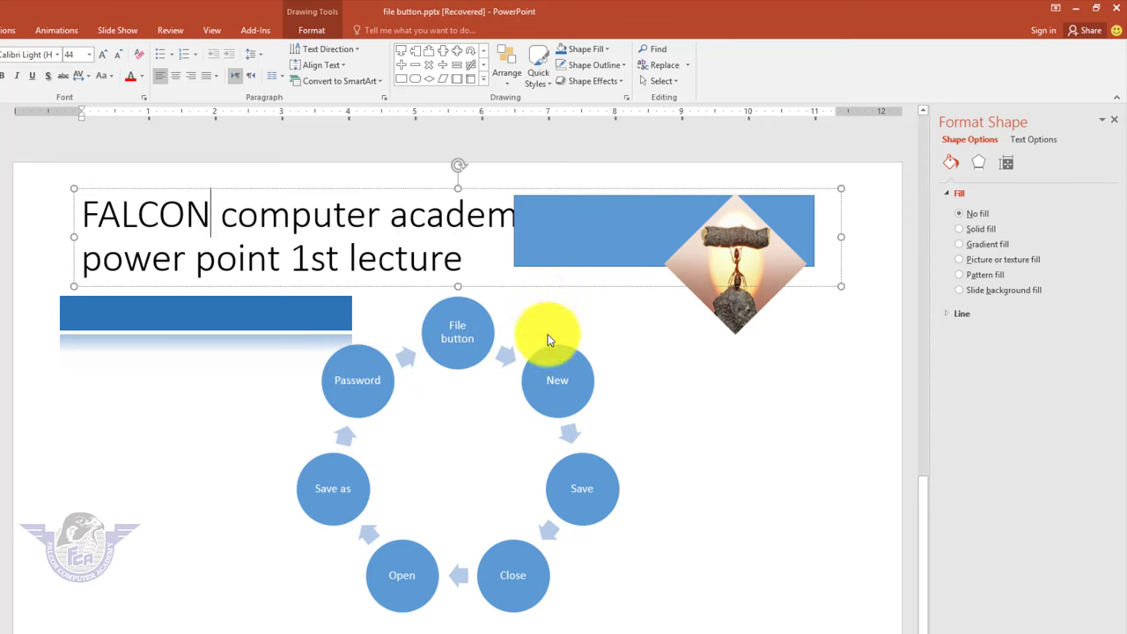
- Select the FALCON title, picture banner, reflected bar and cycle diagram together with Select All
click(678, 81)
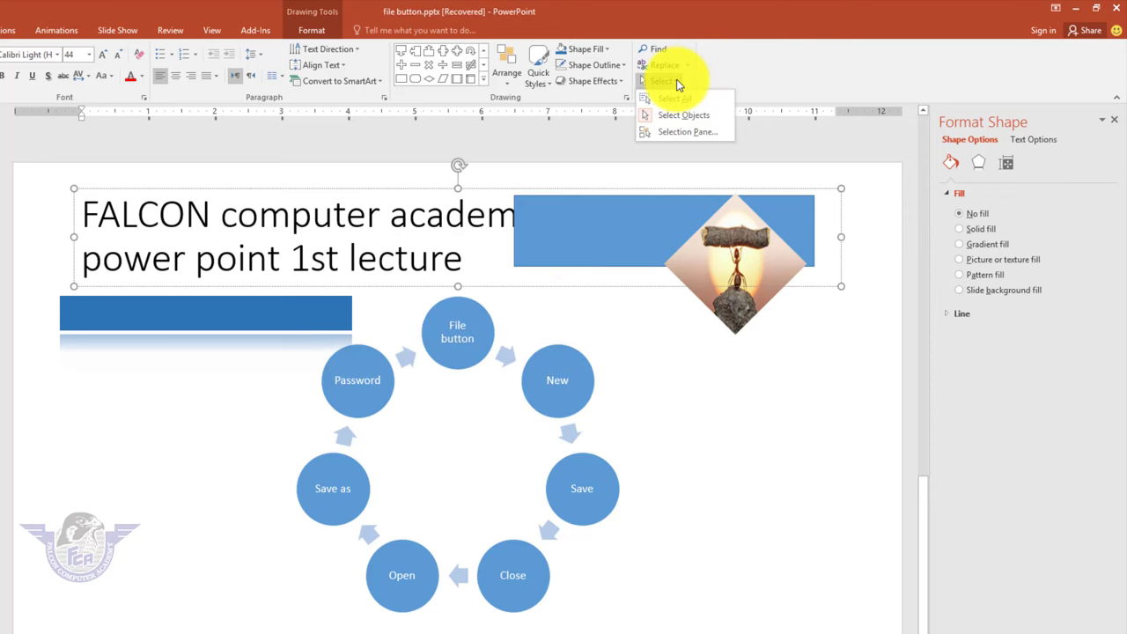
click(679, 99)
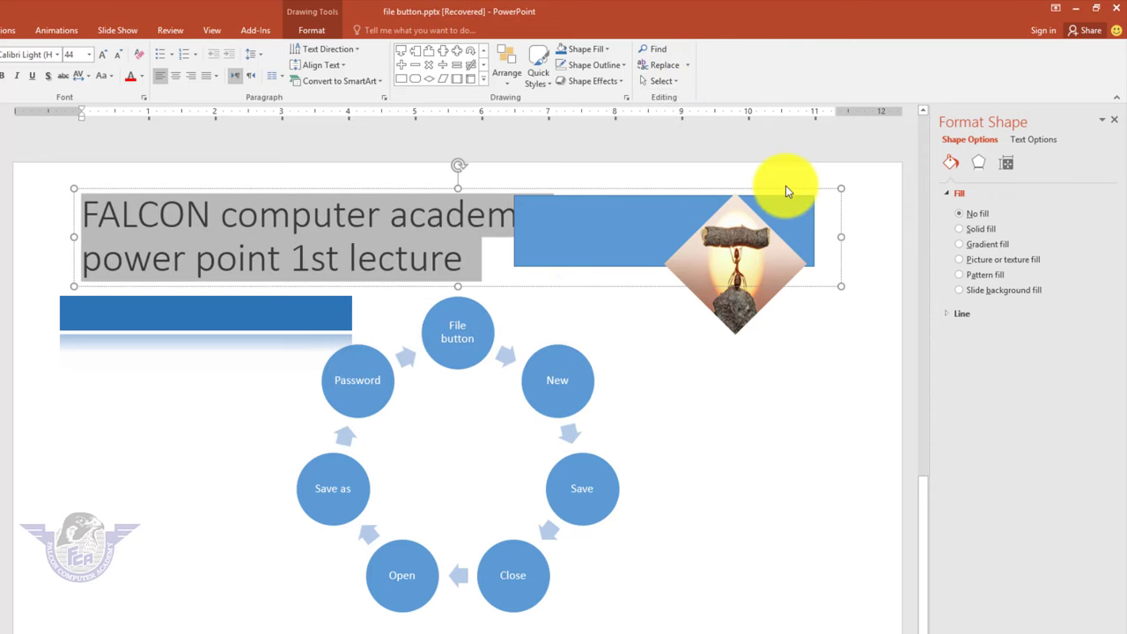
click(409, 218)
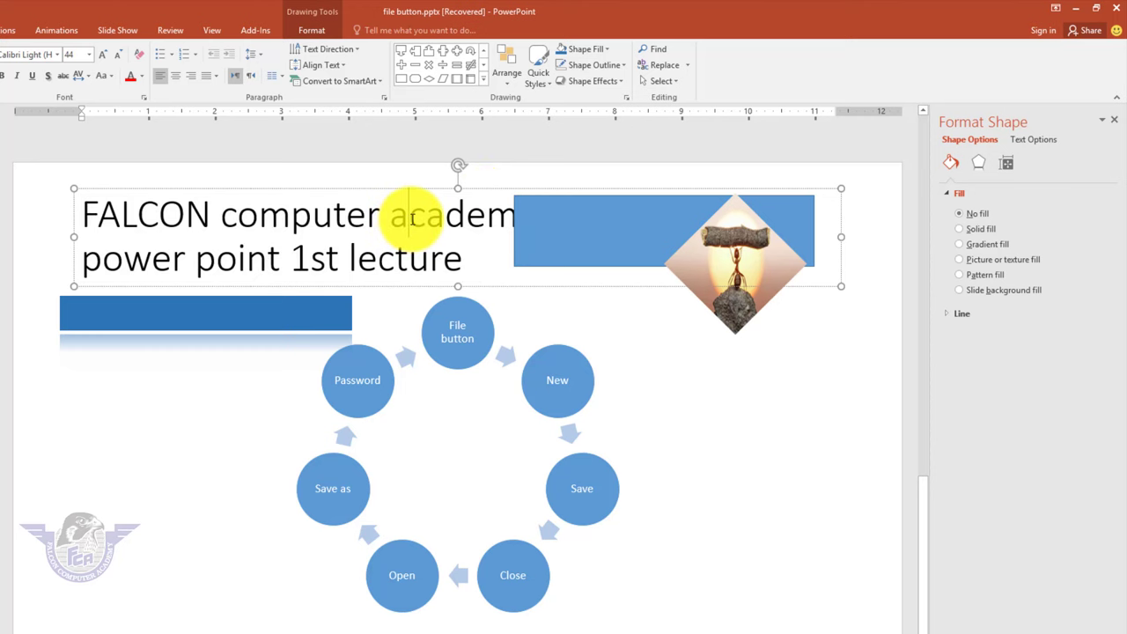
click(149, 460)
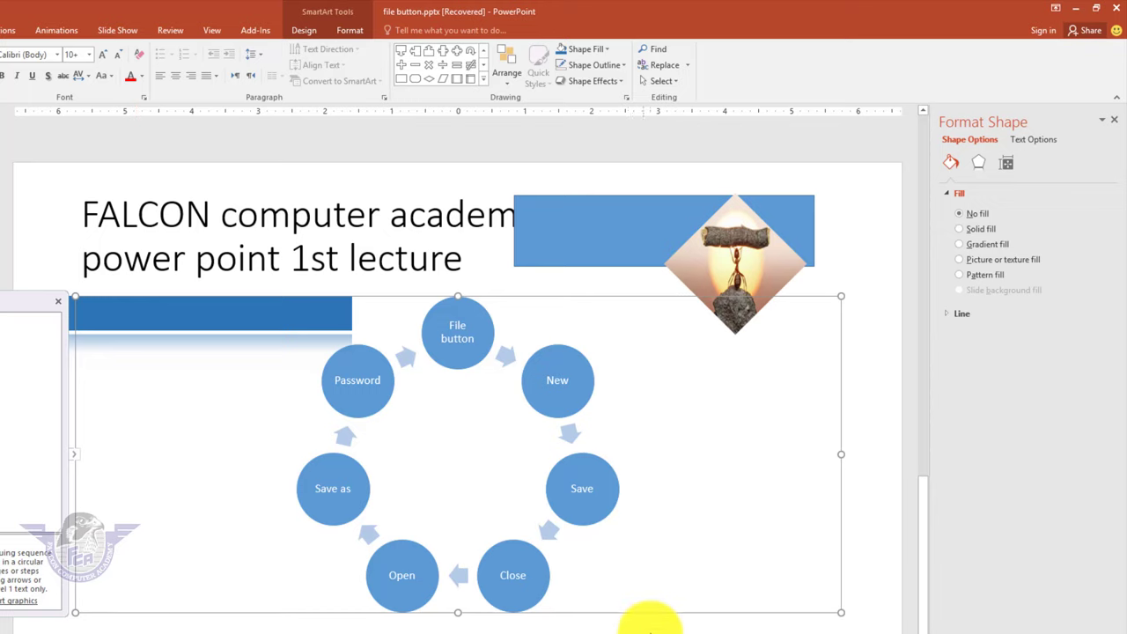
click(649, 627)
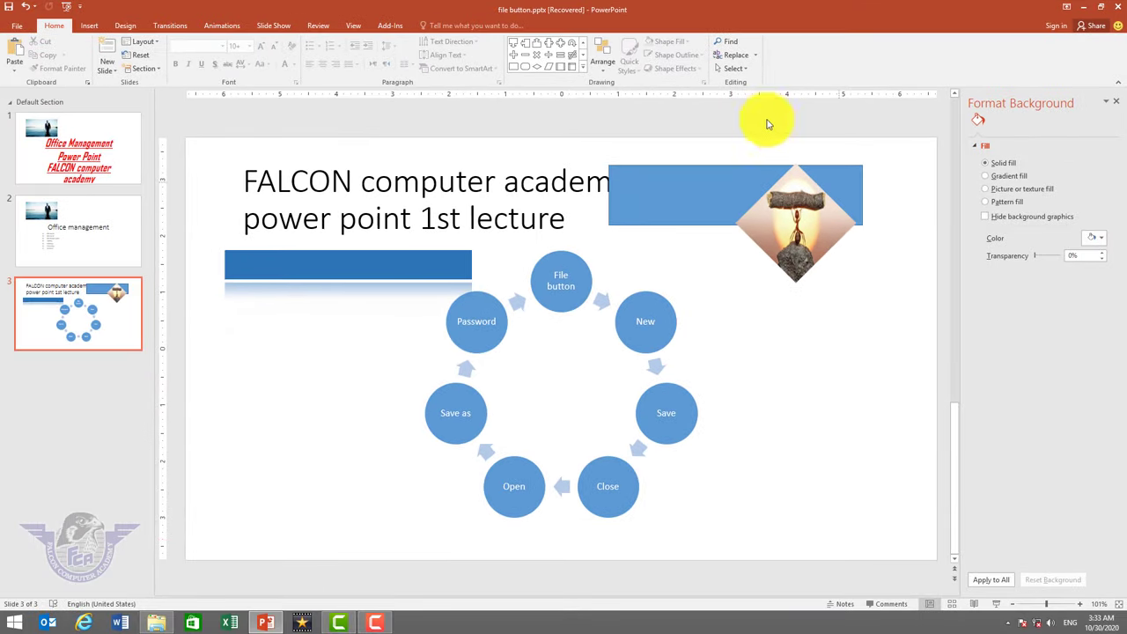
click(738, 70)
click(752, 84)
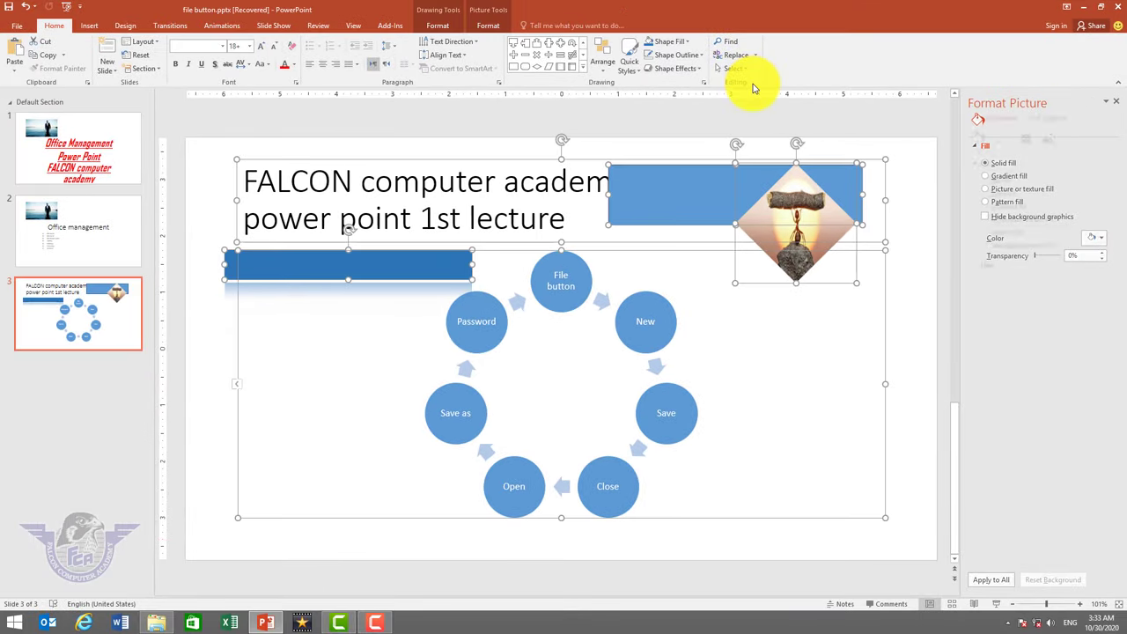